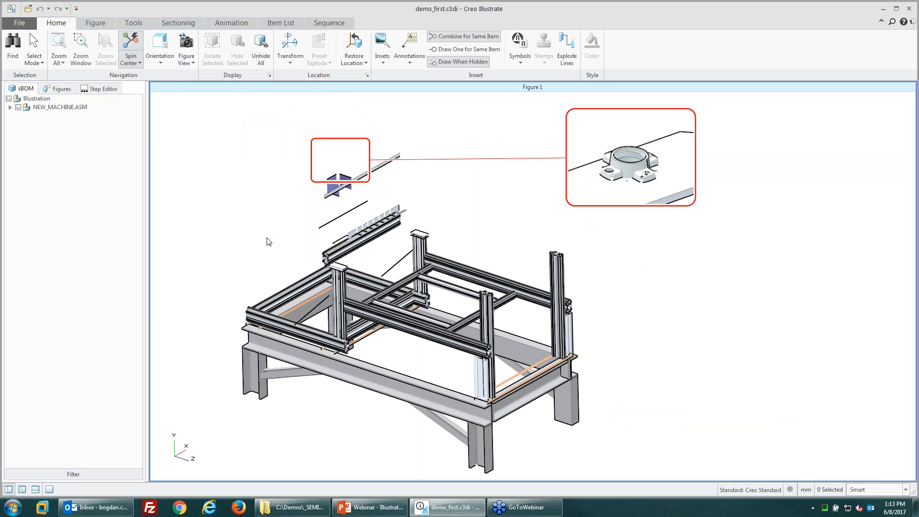
Step: Preview Figure 2 and the Dissassembly figure, then mark Dissassembly as Do Not Publish
left_click(61, 89)
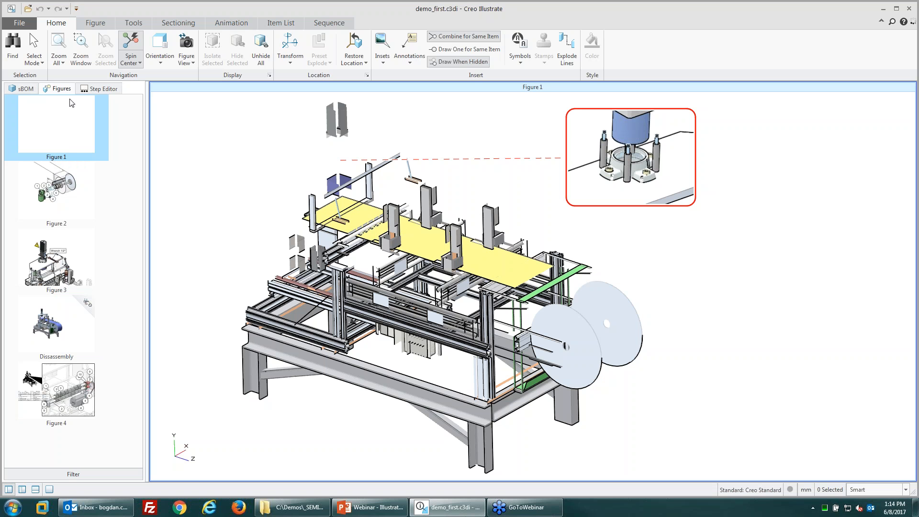
double_click(63, 190)
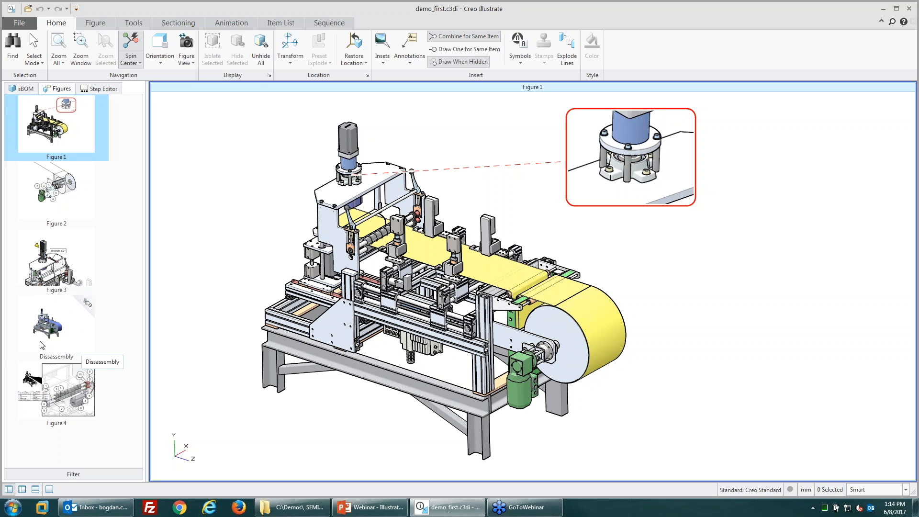
left_click(54, 328)
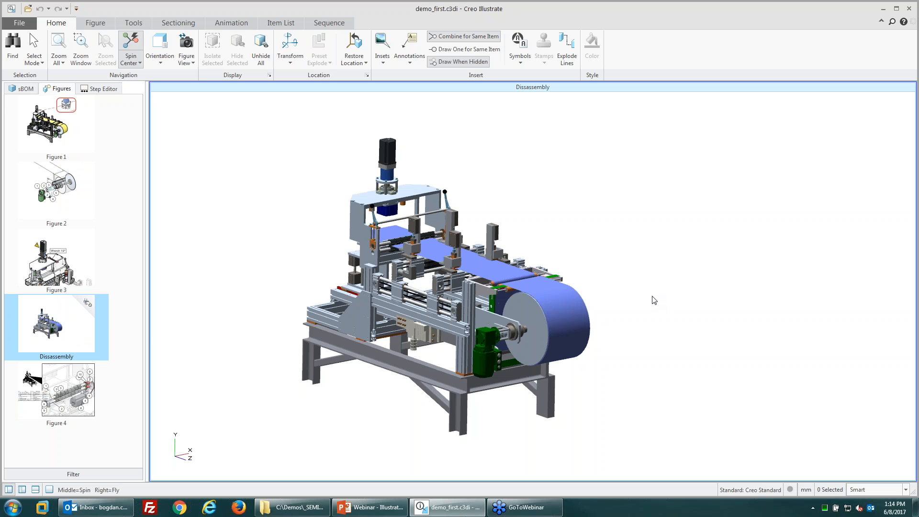
right_click(89, 303)
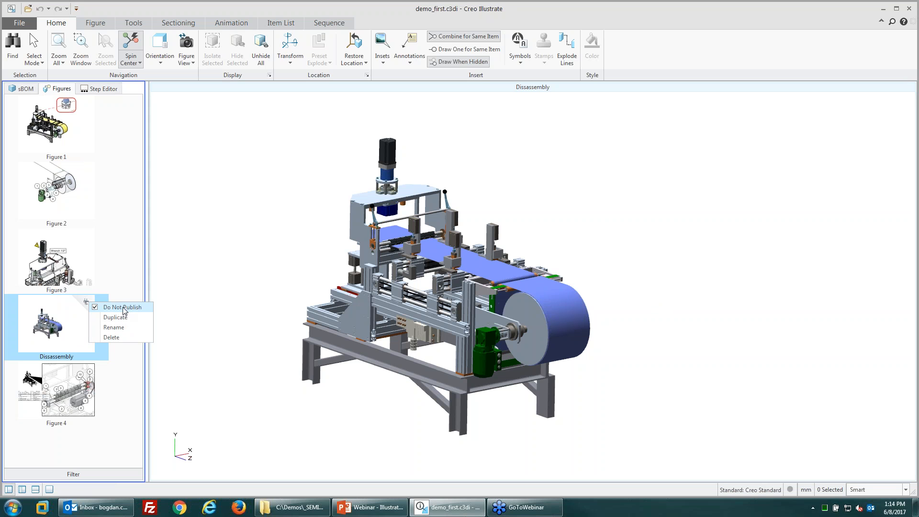
left_click(124, 308)
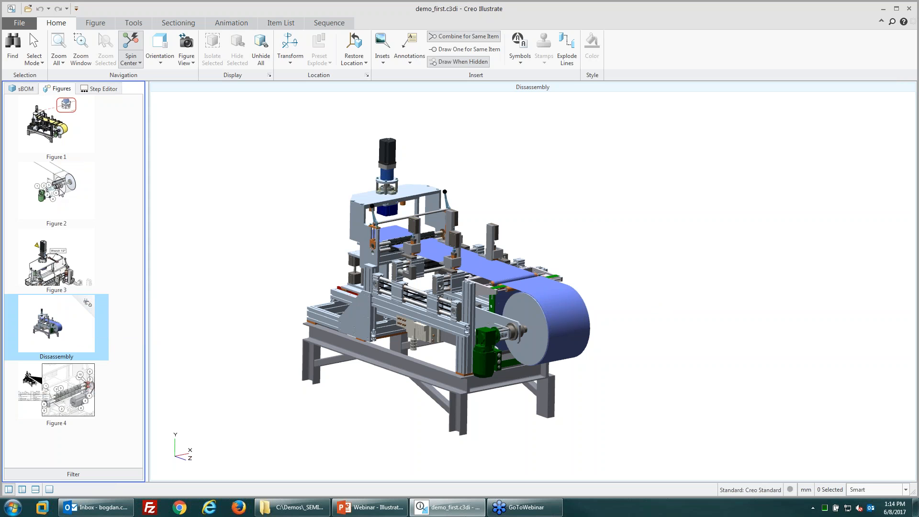
Step: Review Figures 1 through 4, then return to the Dissassembly figure
left_click(46, 134)
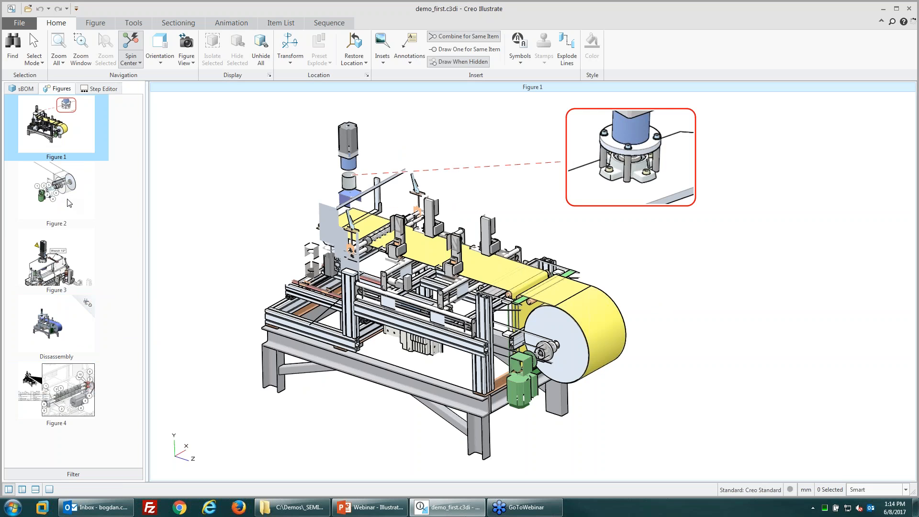
left_click(66, 200)
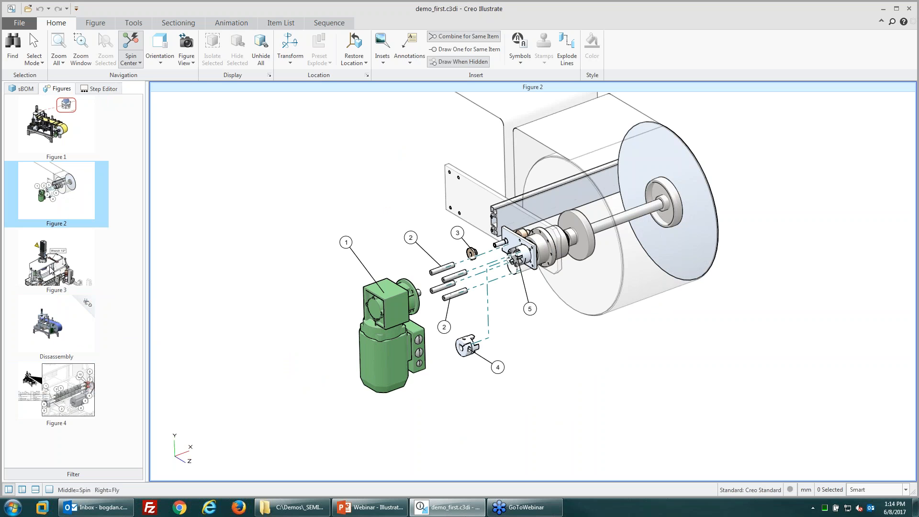
left_click(51, 270)
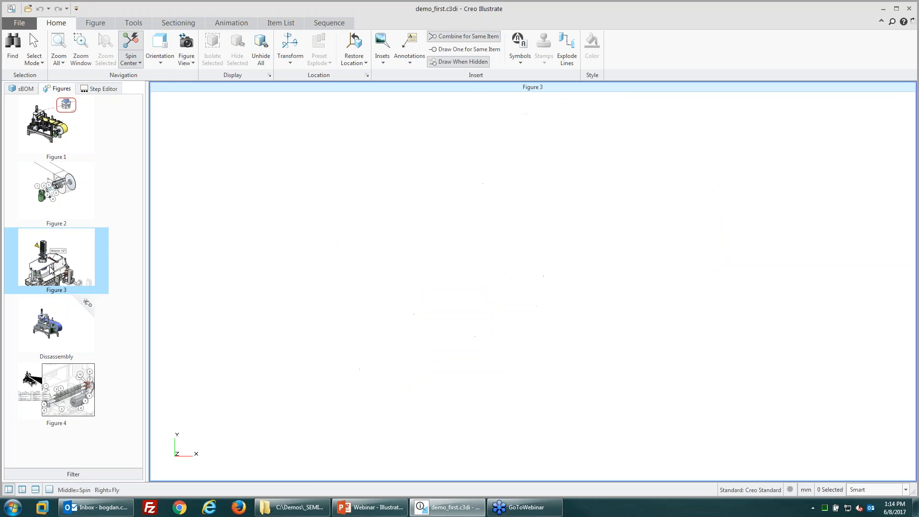
left_click(68, 387)
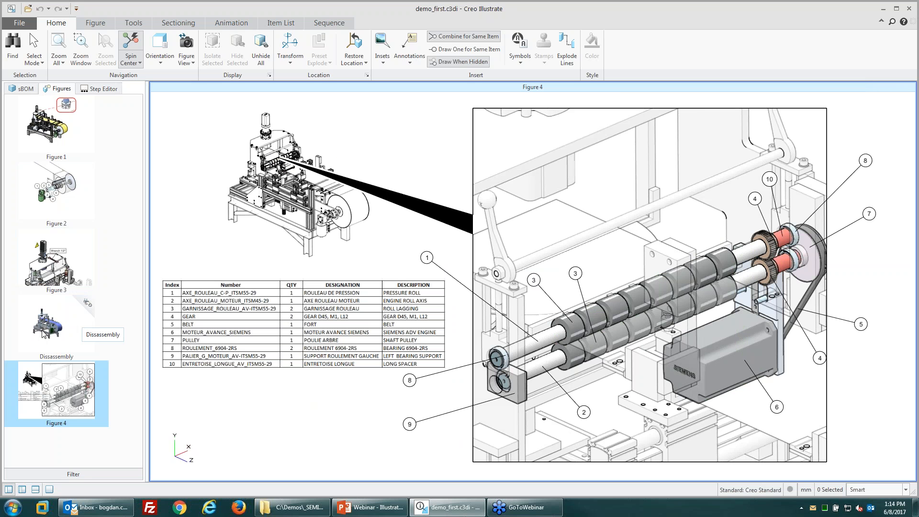
left_click(58, 337)
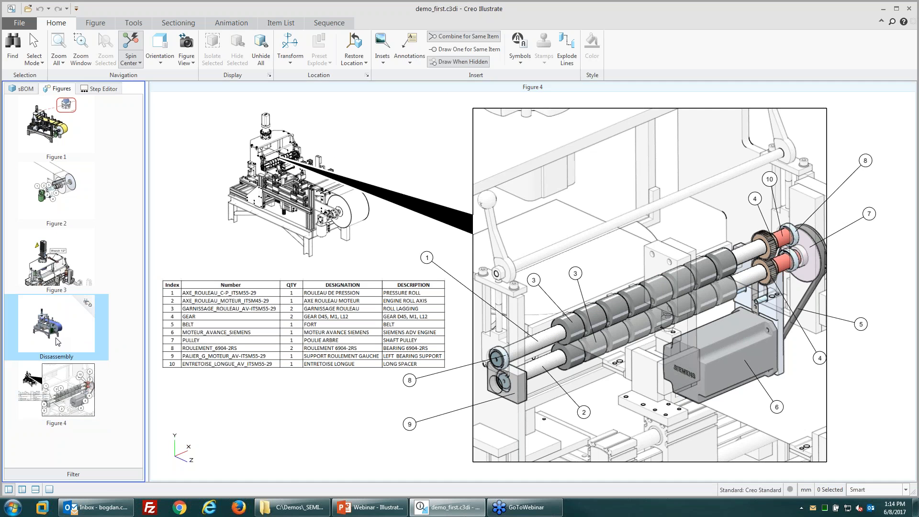
Step: In the Step Editor, set the render mode to White Shaded Illustration
left_click(97, 90)
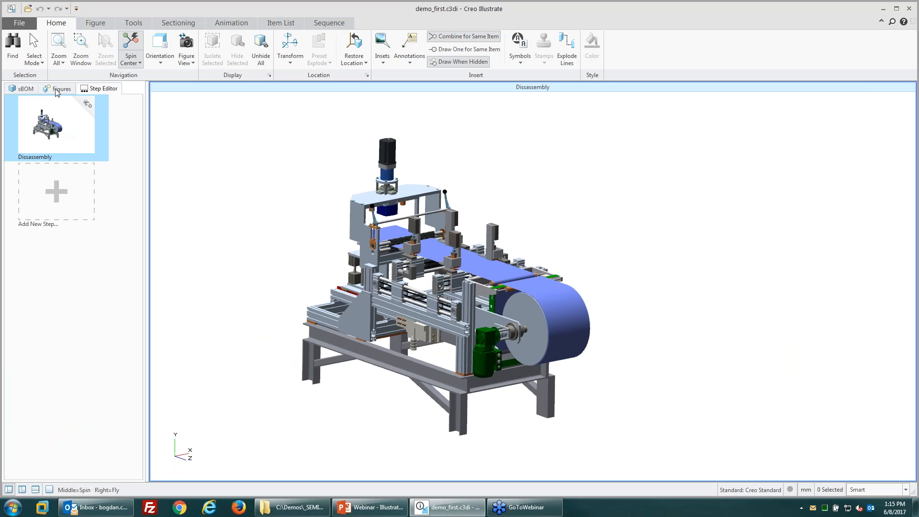
left_click(59, 89)
left_click(99, 89)
middle_click_drag(581, 289, 593, 287, "shift")
right_click(604, 219)
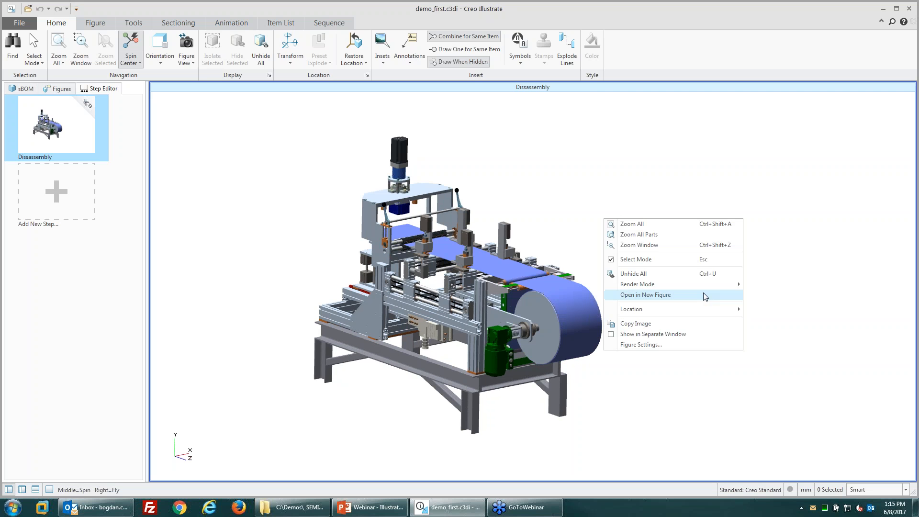
mouse_move(670, 284)
left_click(789, 358)
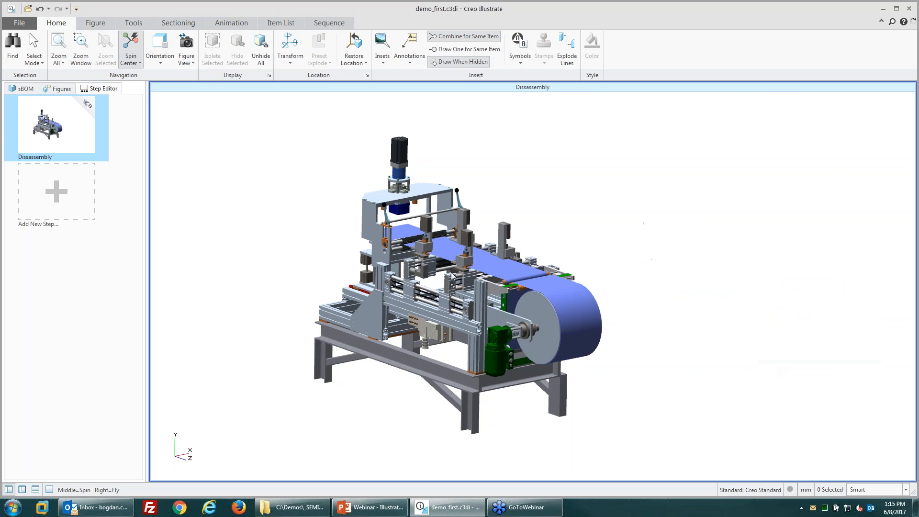
Step: Orbit and zoom the machine to a more frontal viewing angle
middle_click_drag(512, 186, 550, 194)
middle_click_drag(482, 329, 471, 327)
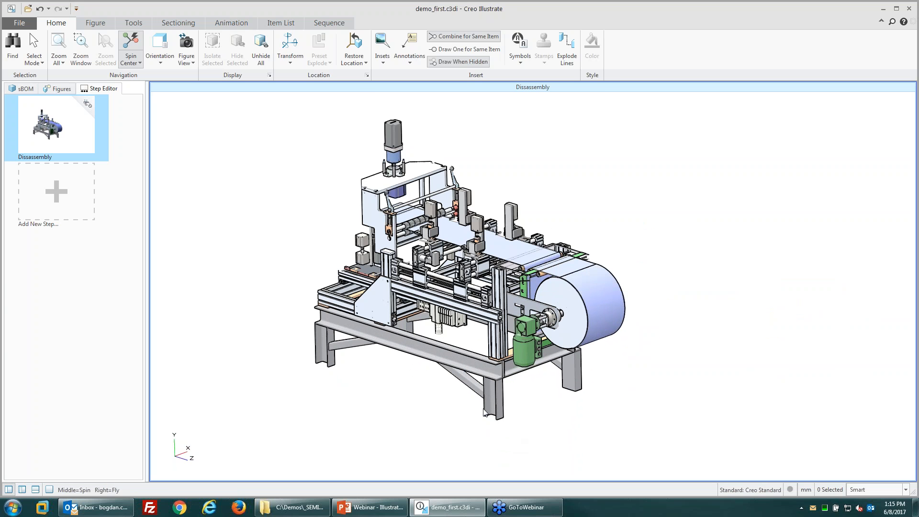
scroll(562, 399, "up", 5)
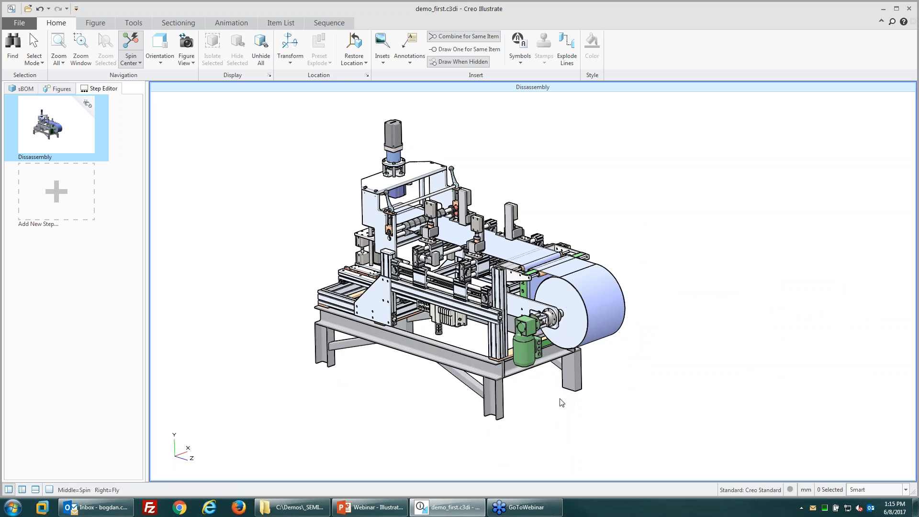
scroll(540, 345, "up", 4)
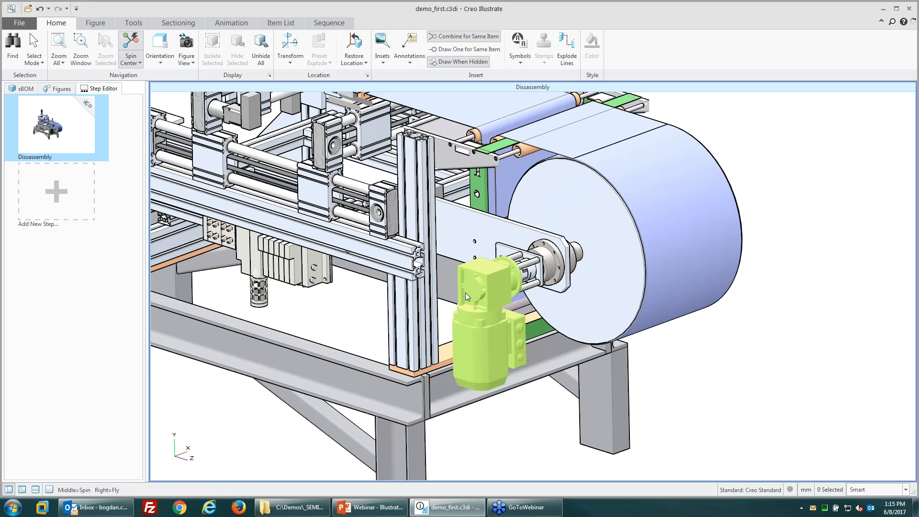
scroll(567, 333, "down", 5)
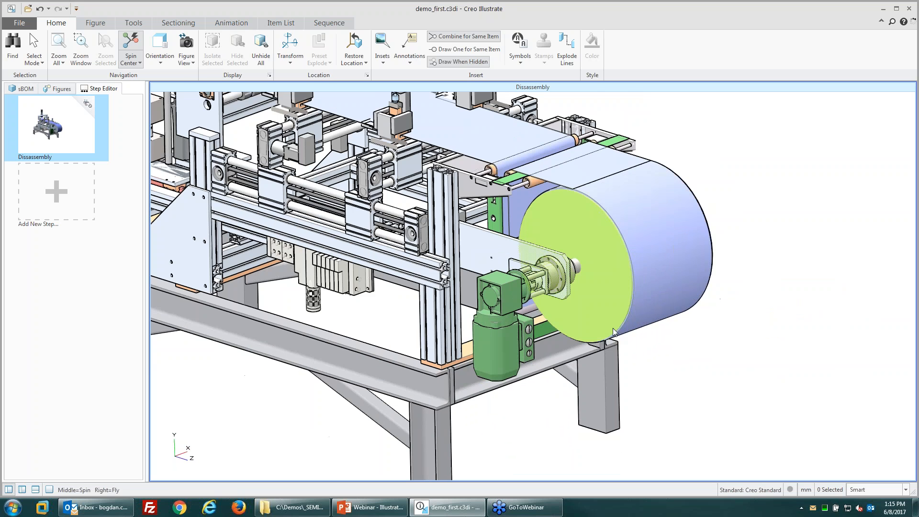
middle_click_drag(687, 398, 686, 399)
scroll(585, 460, "down", 2)
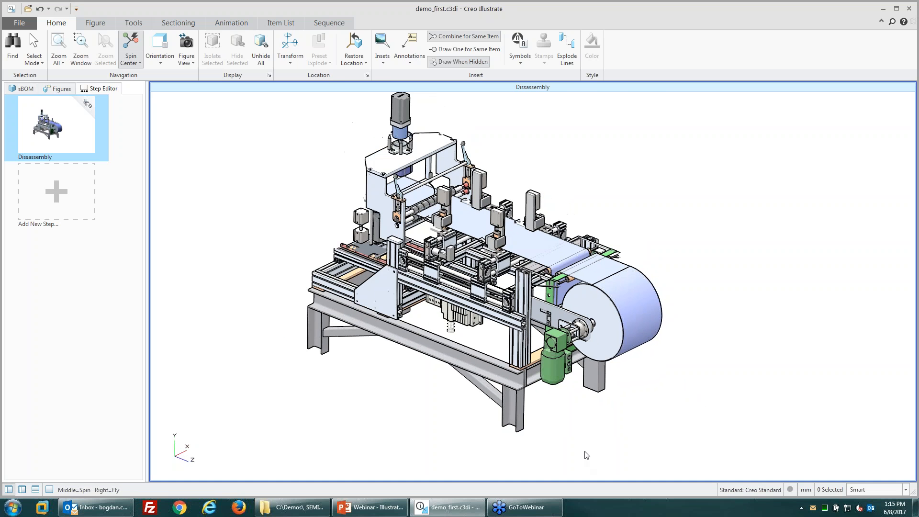
scroll(529, 299, "up", 1)
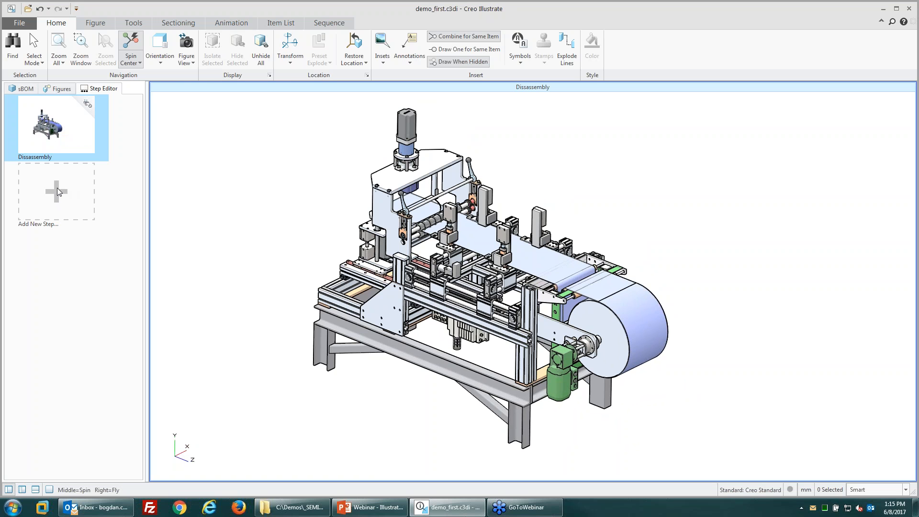
left_click(184, 64)
Step: Apply Use Current View to Dissassembly and add Step 1 after it
left_click(206, 85)
left_click(56, 192)
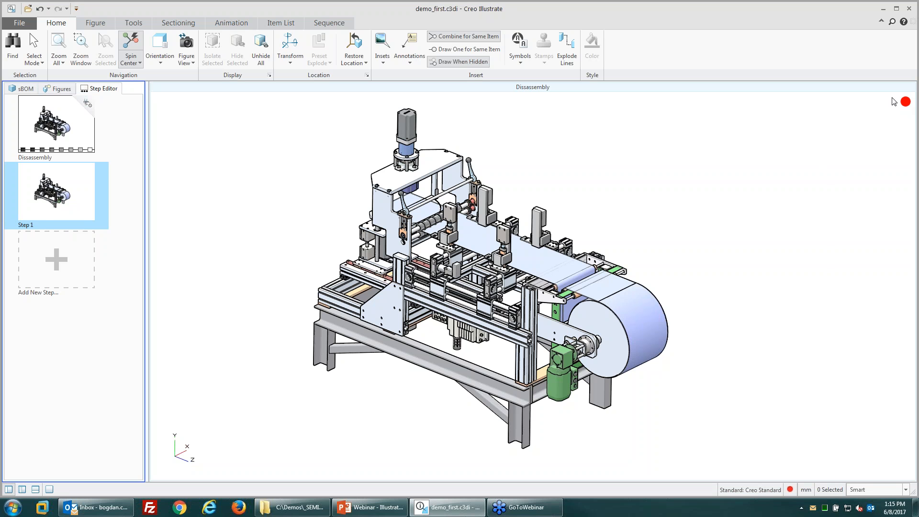
left_click(334, 25)
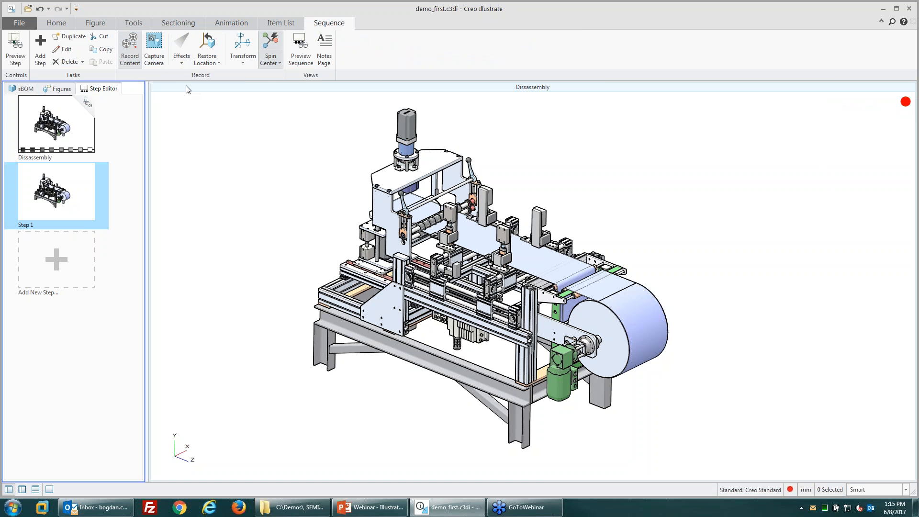
Step: Turn on Record Content and capture the current camera view into Step 1
left_click(136, 48)
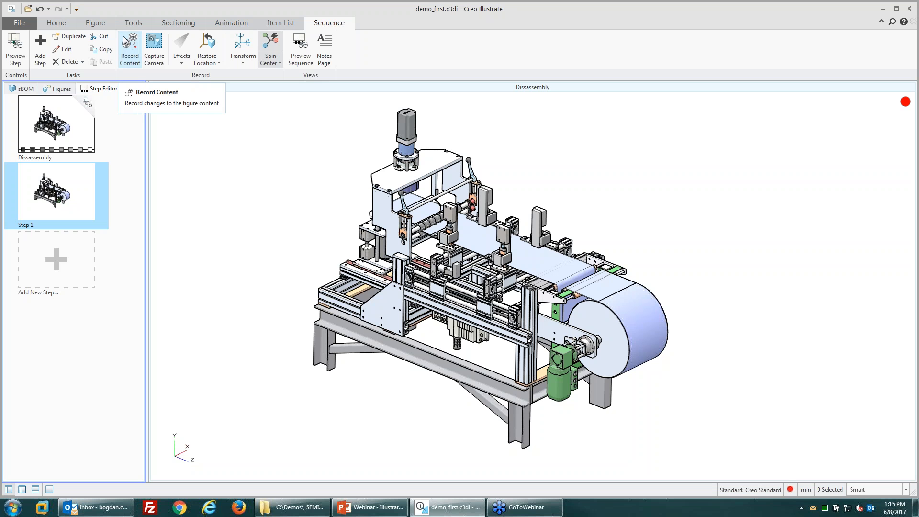
left_click(130, 48)
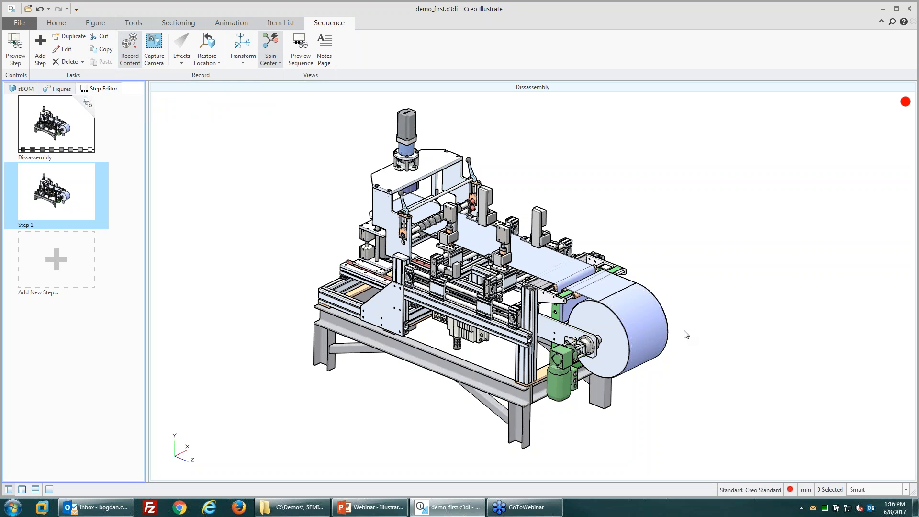
left_click(584, 431)
scroll(583, 427, "up", 2)
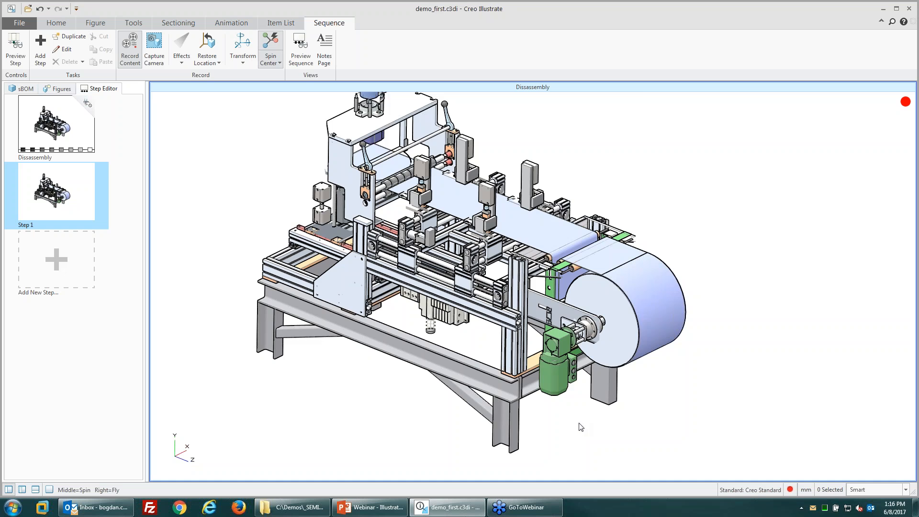
scroll(512, 437, "down", 3)
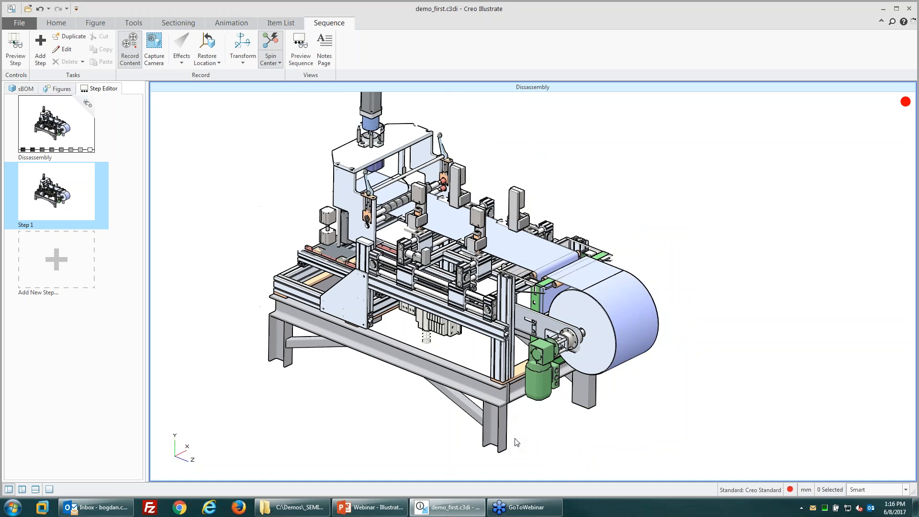
scroll(529, 436, "down", 1)
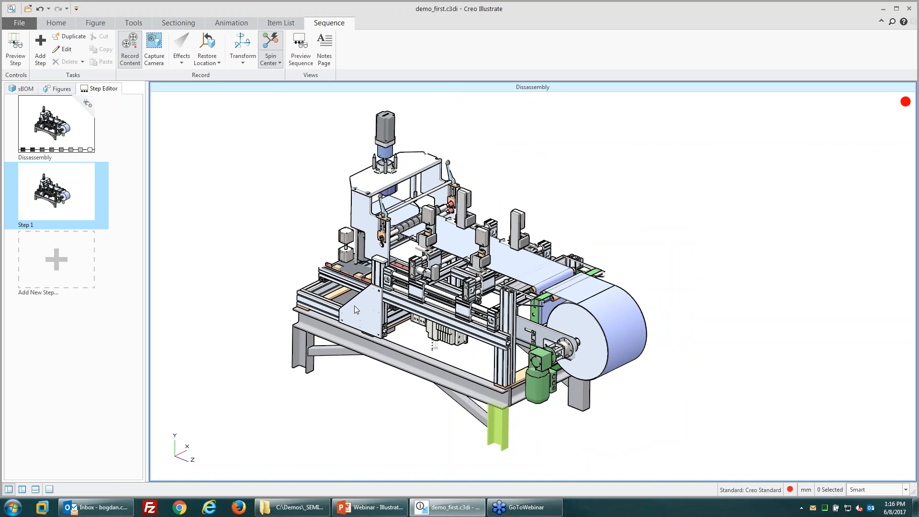
left_click(158, 52)
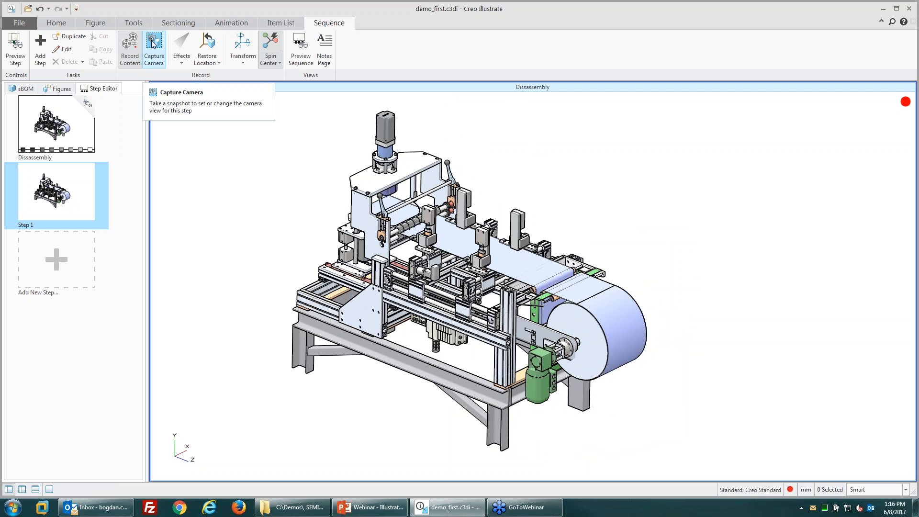
left_click(155, 62)
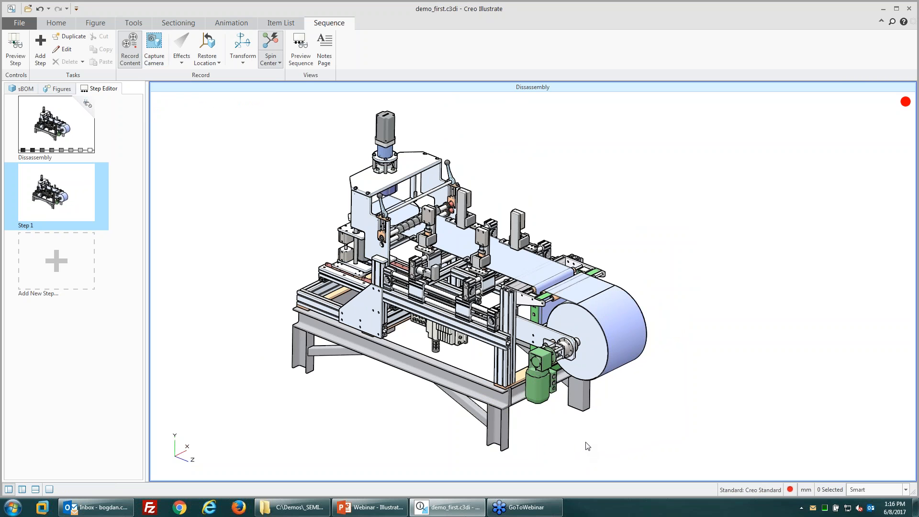
Step: Zoom in, update Step 1's camera view, resume recording, and select the green motor
scroll(587, 447, "up", 3)
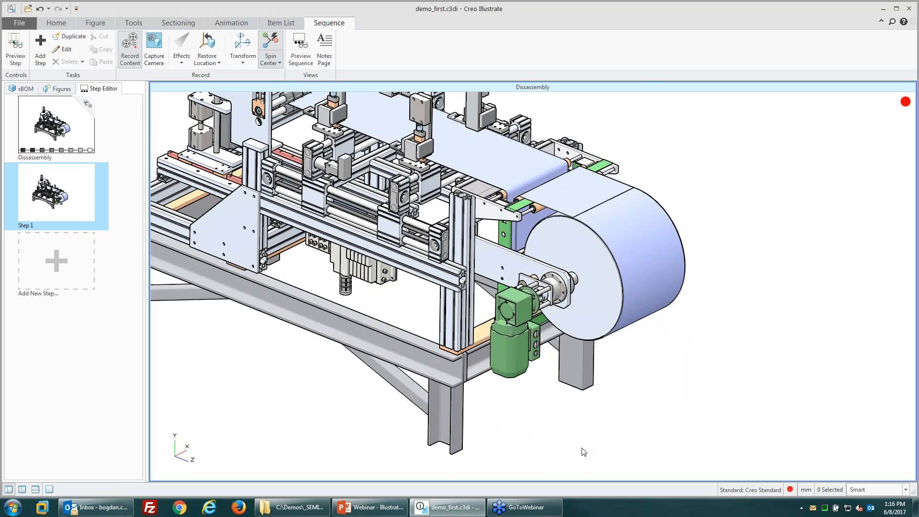
scroll(583, 451, "up", 3)
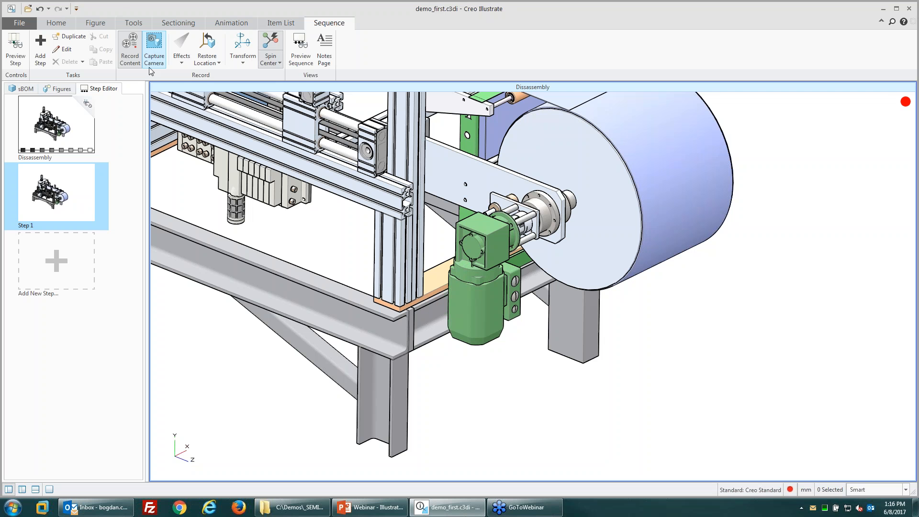
left_click(150, 50)
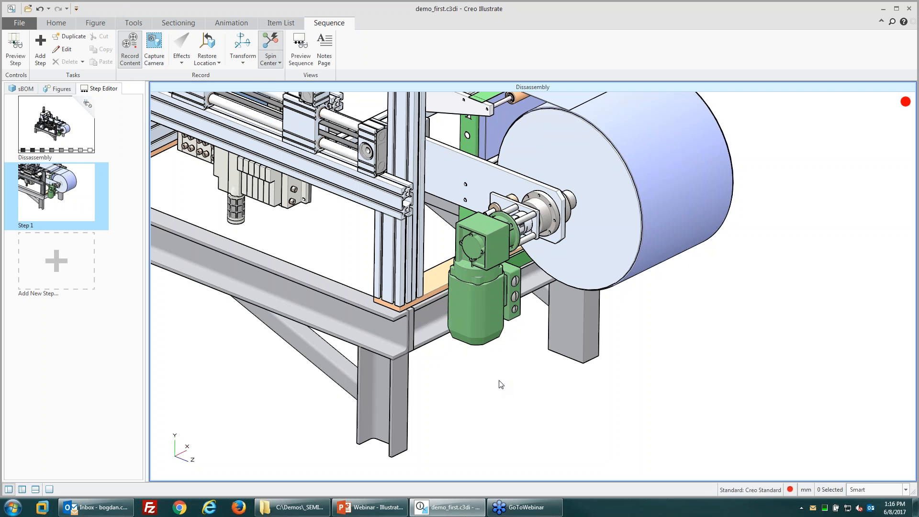
left_click(128, 58)
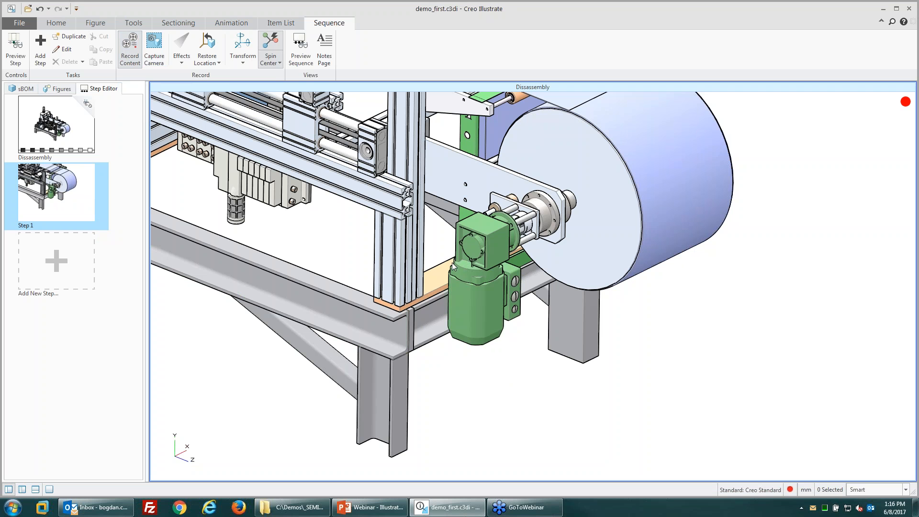
left_click(492, 284)
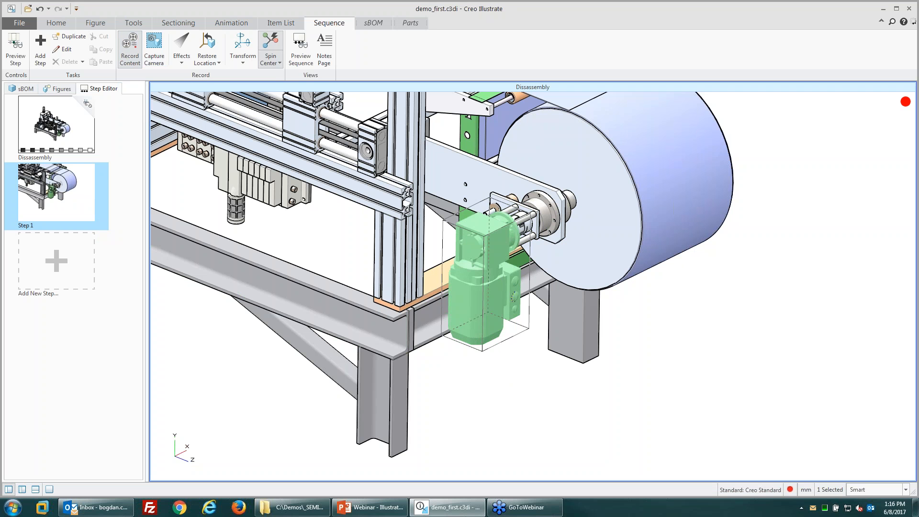
Step: Give the green motor a red Flash effect in Step 1
left_click(178, 65)
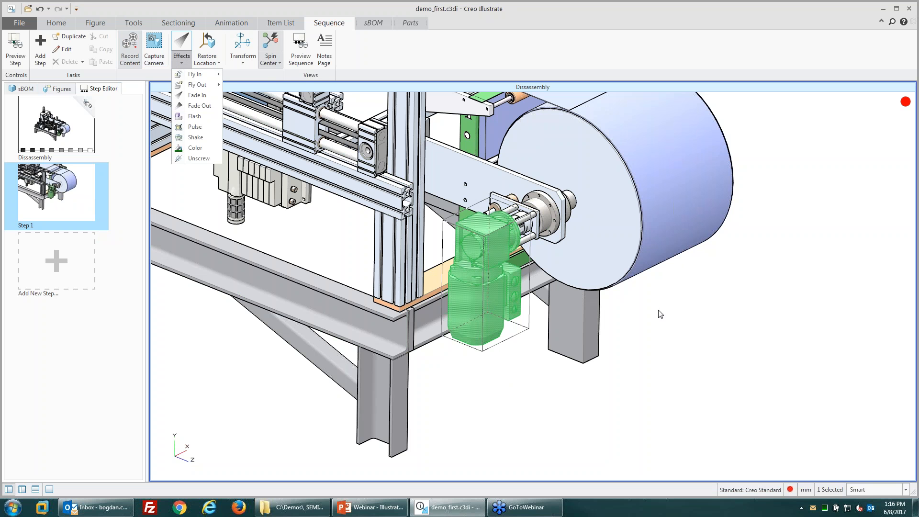
mouse_move(193, 85)
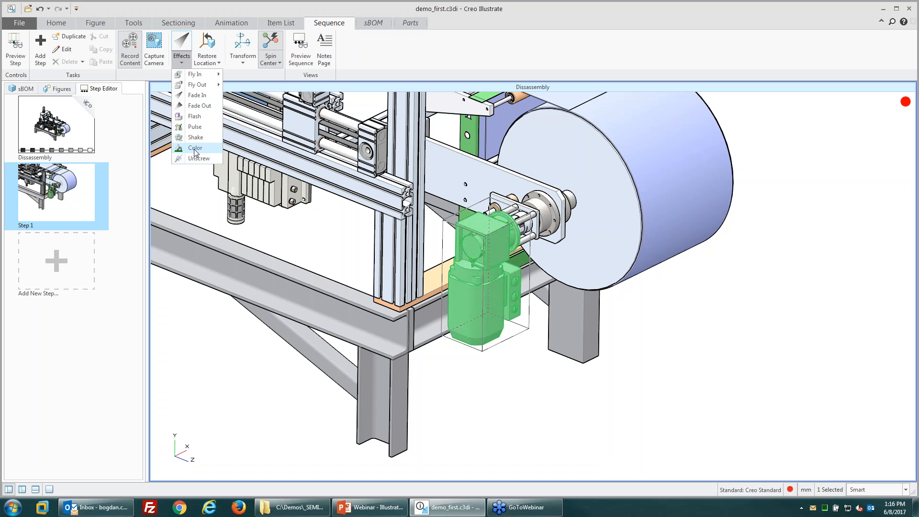
left_click(194, 116)
left_click_drag(460, 181, 295, 238)
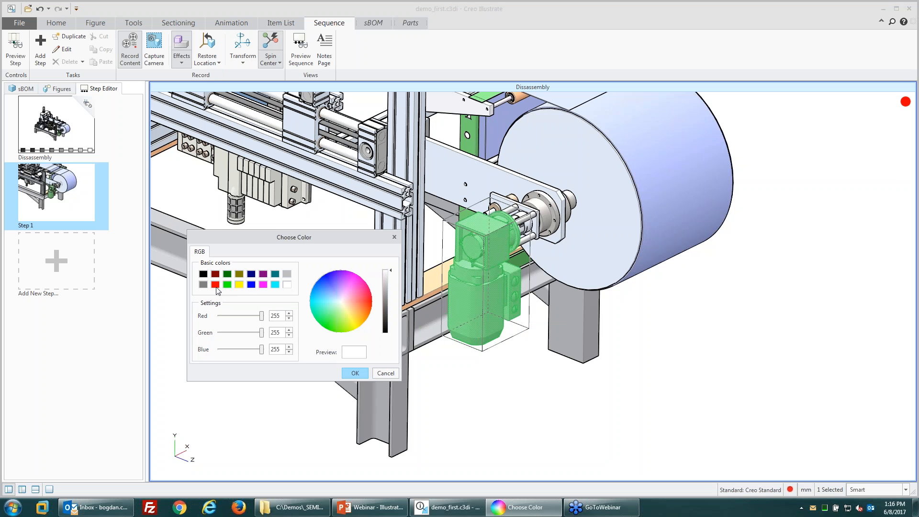
left_click(215, 286)
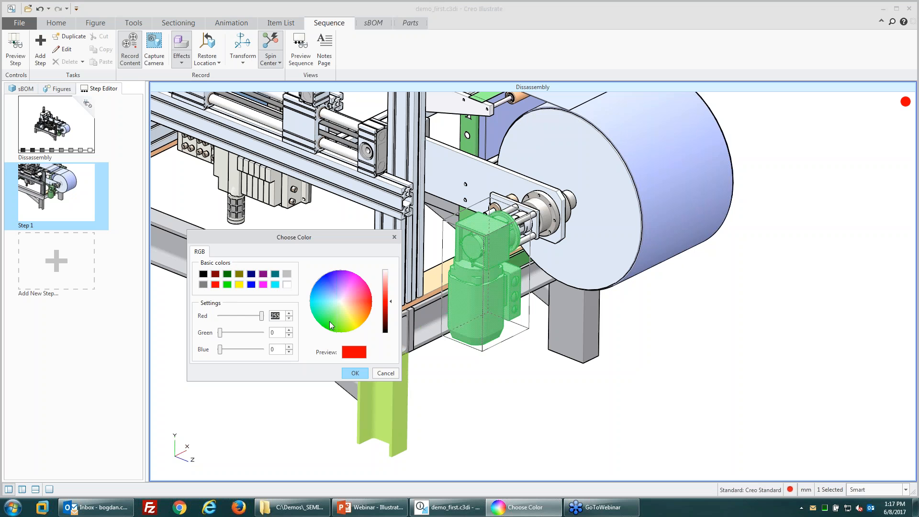
left_click(355, 374)
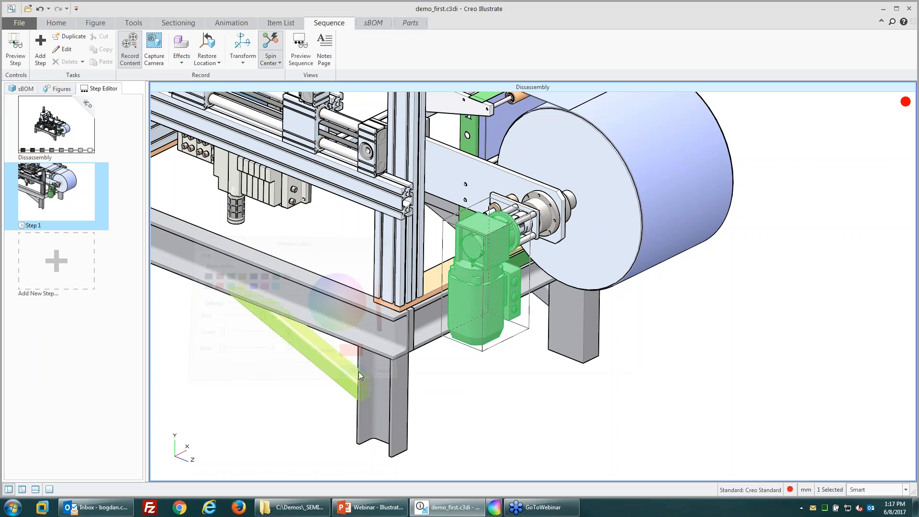
left_click(19, 23)
left_click(35, 257)
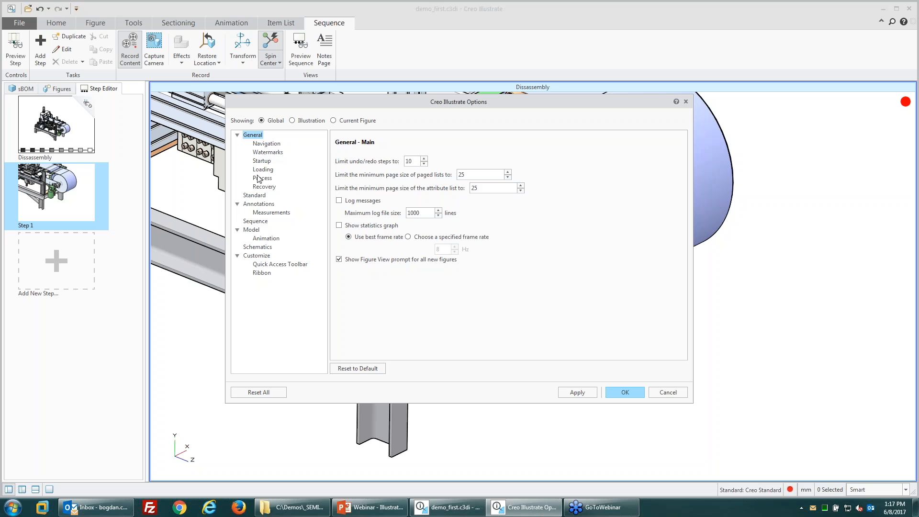
Step: Browse the Global option pages: Sequence, Navigation, Watermark, Startup, Loading, Process, Recovery
left_click(255, 221)
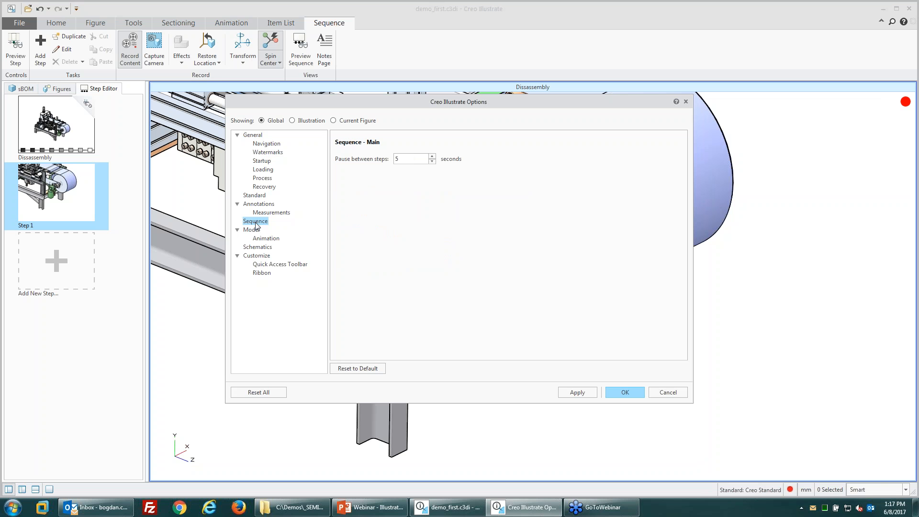
left_click(258, 144)
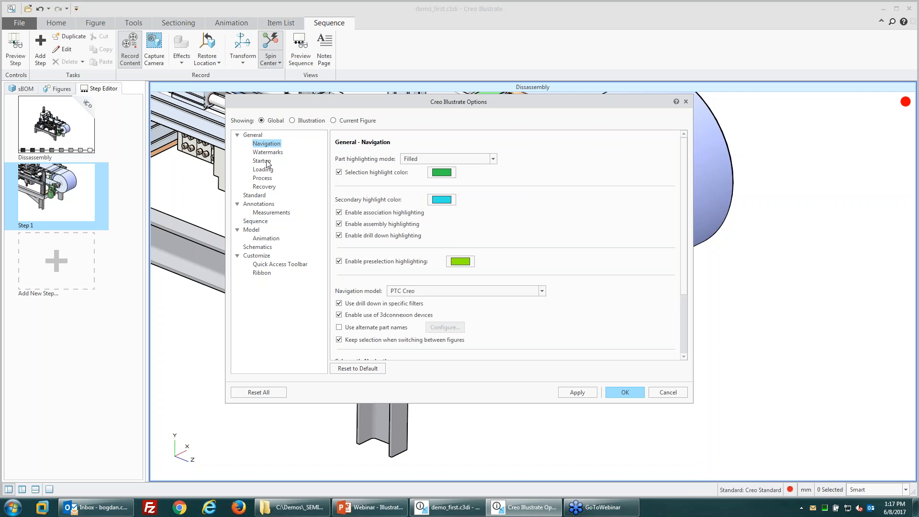
left_click(266, 152)
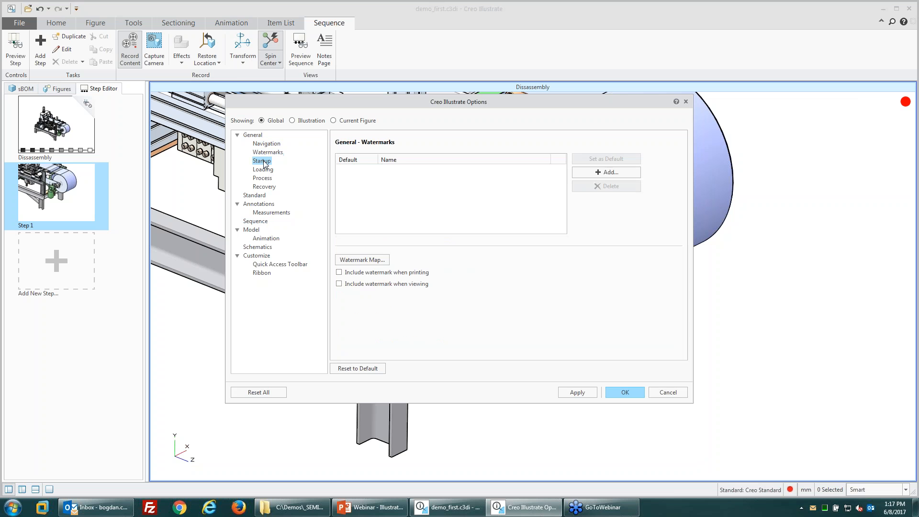
left_click(262, 161)
left_click(263, 170)
left_click(263, 178)
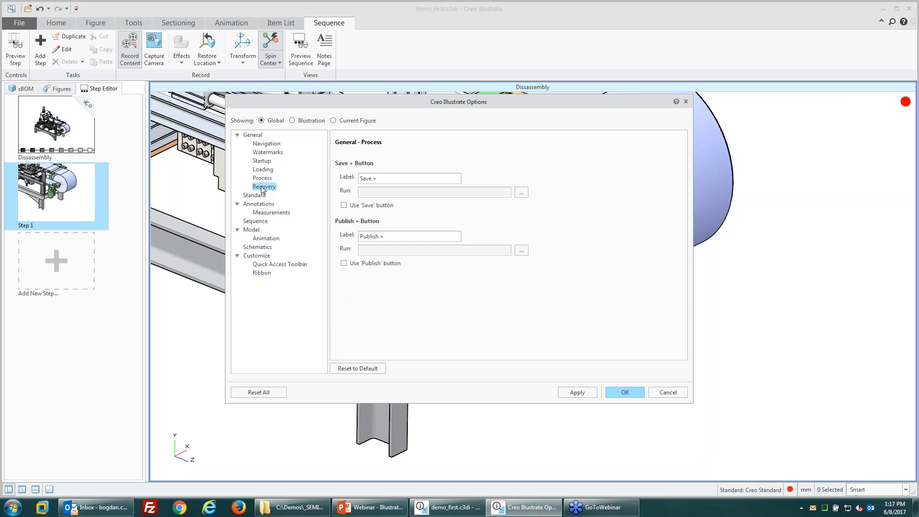
left_click(264, 187)
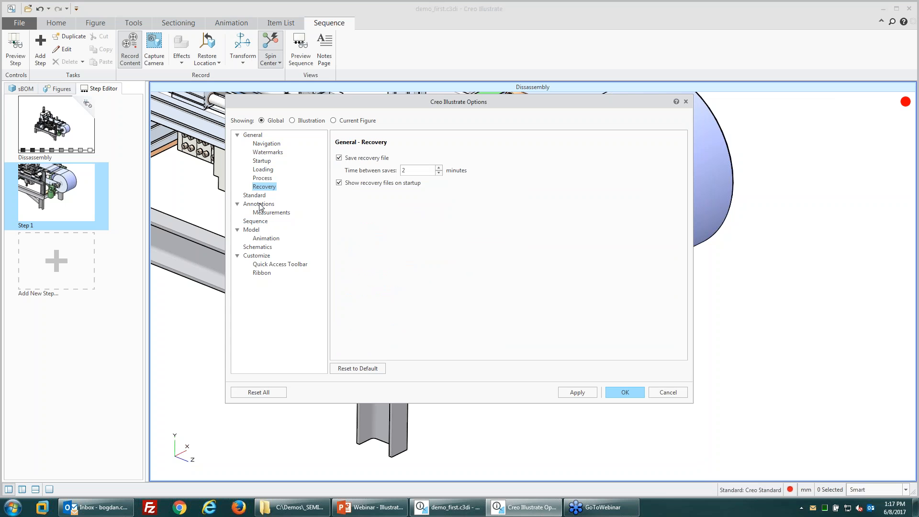
Step: Add a pink custom colour (255, 102, 154) to the illustration's Color Palette
left_click(291, 120)
left_click(271, 161)
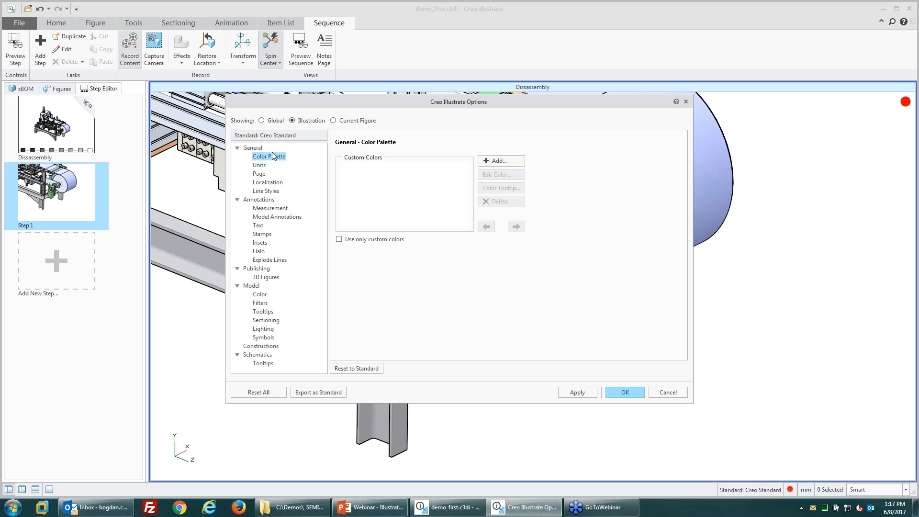
left_click(499, 160)
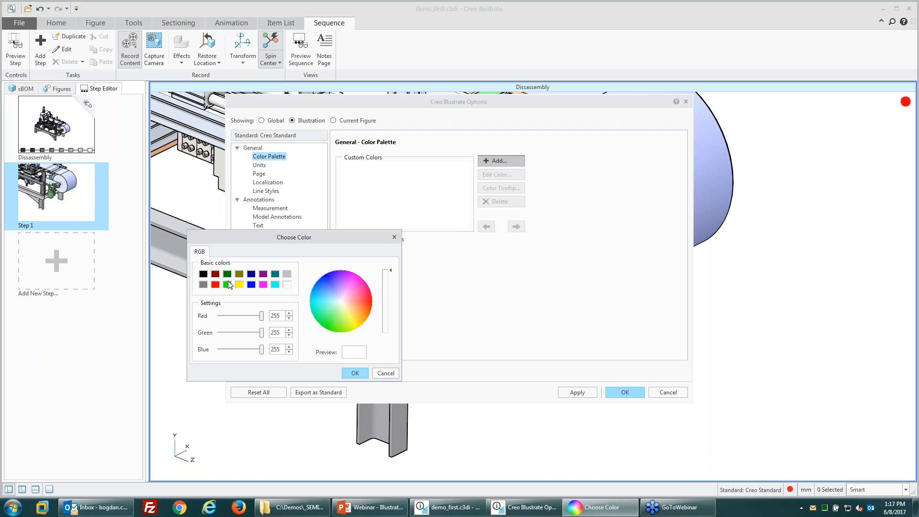
left_click_drag(343, 305, 363, 293)
left_click(385, 288)
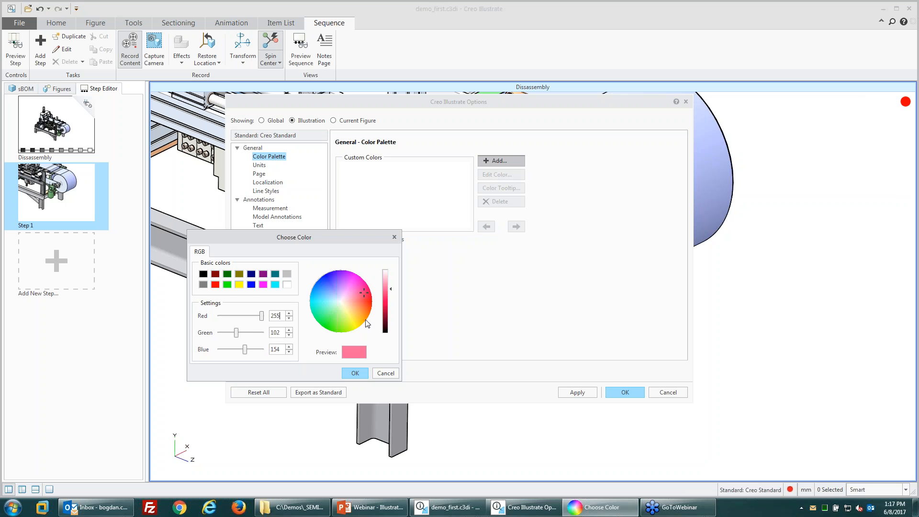
left_click(354, 373)
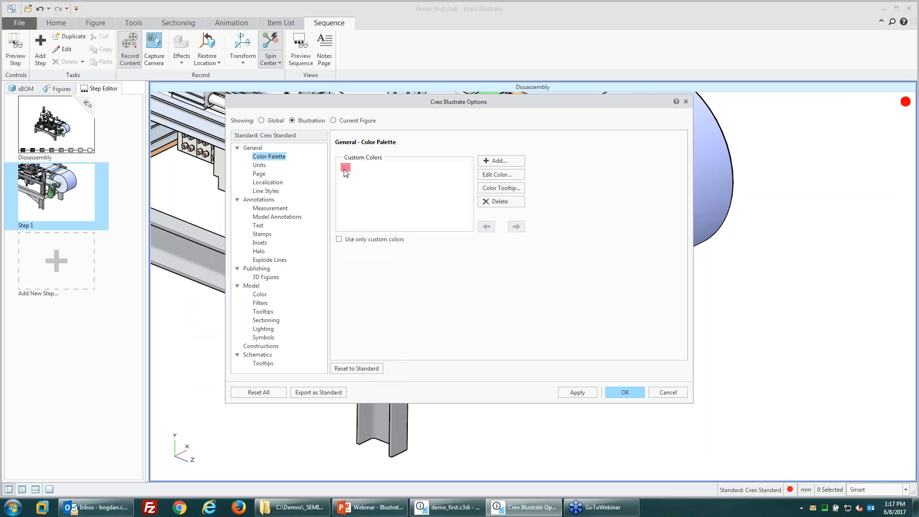
left_click(625, 392)
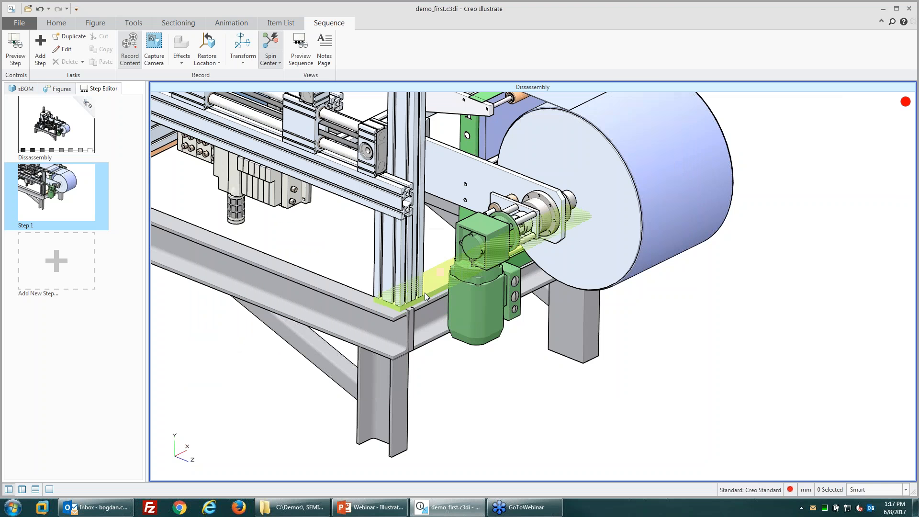
left_click(475, 299)
left_click(182, 56)
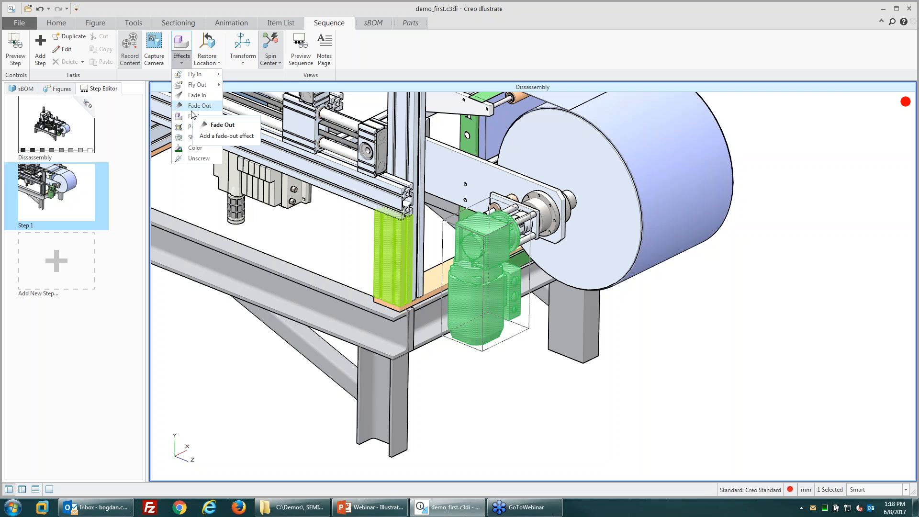
left_click(194, 117)
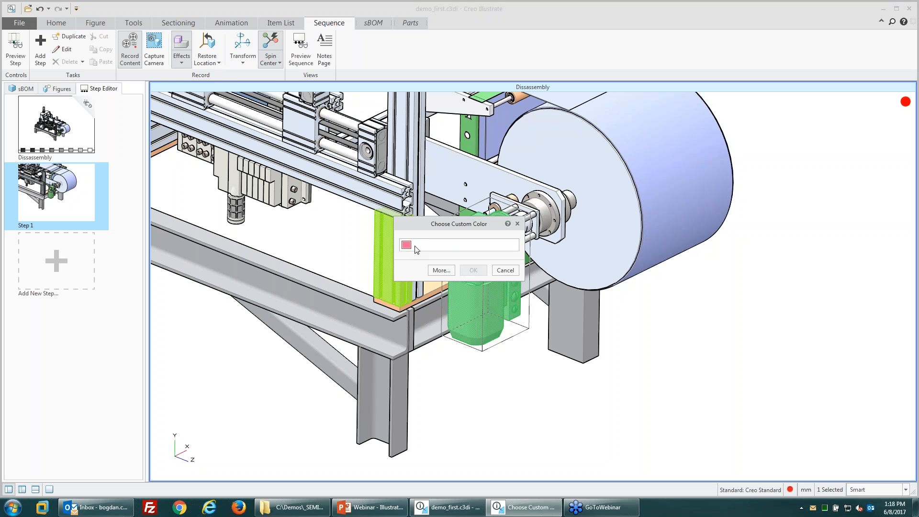
left_click(442, 270)
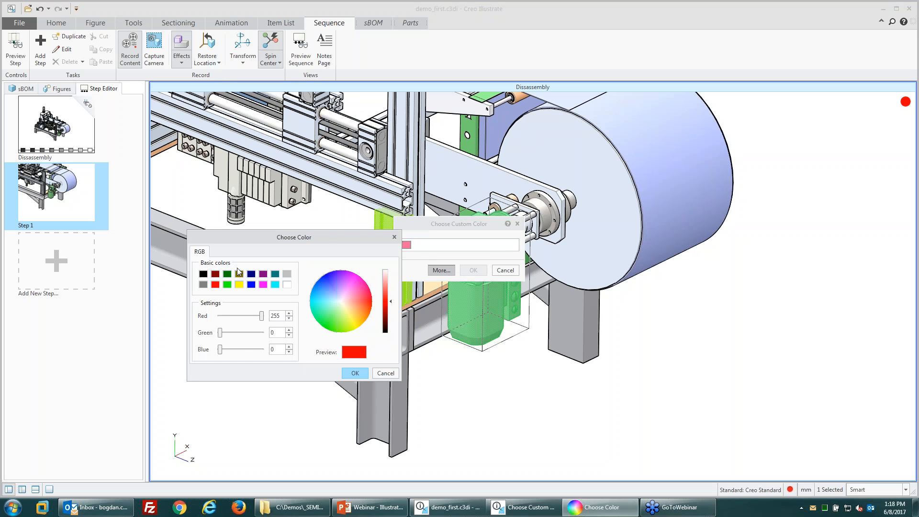
left_click_drag(323, 237, 292, 237)
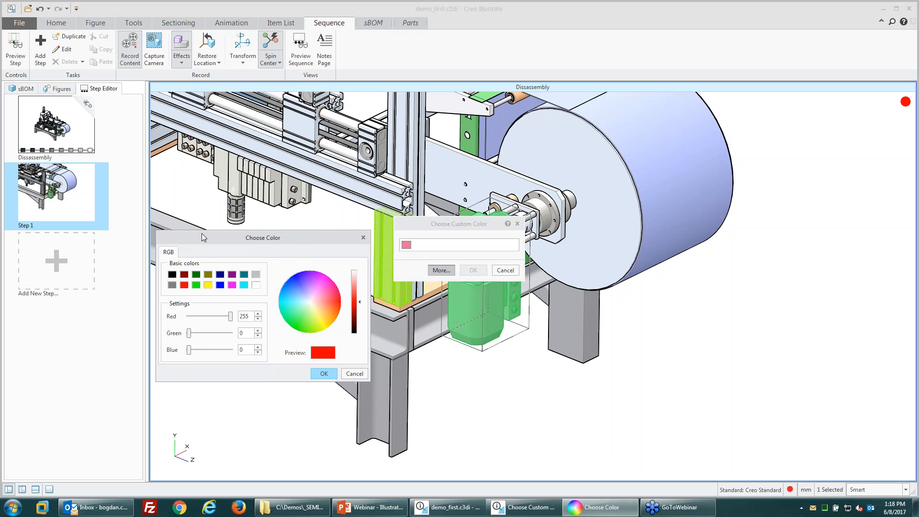
left_click(357, 373)
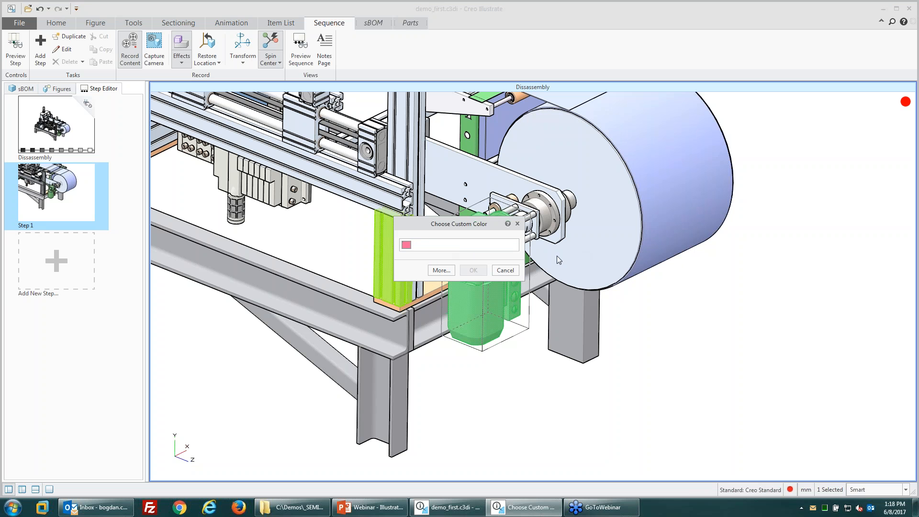
left_click(505, 270)
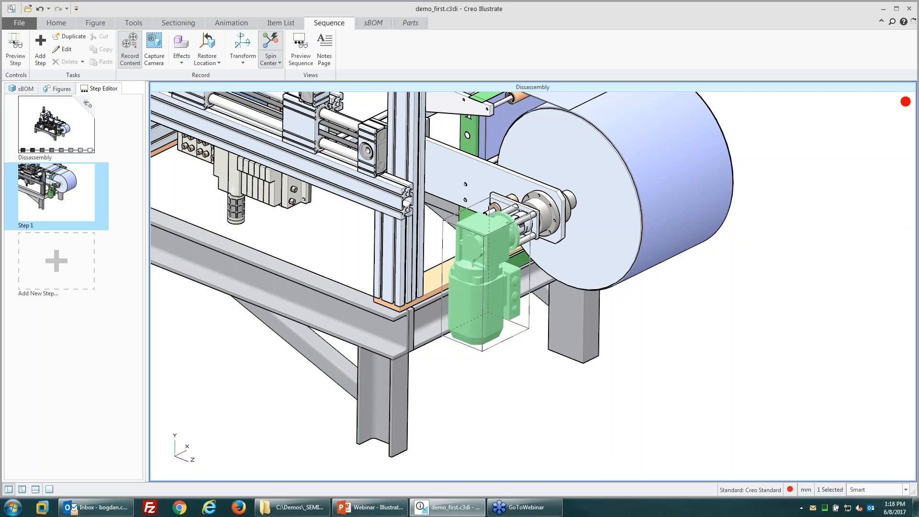
key("Escape")
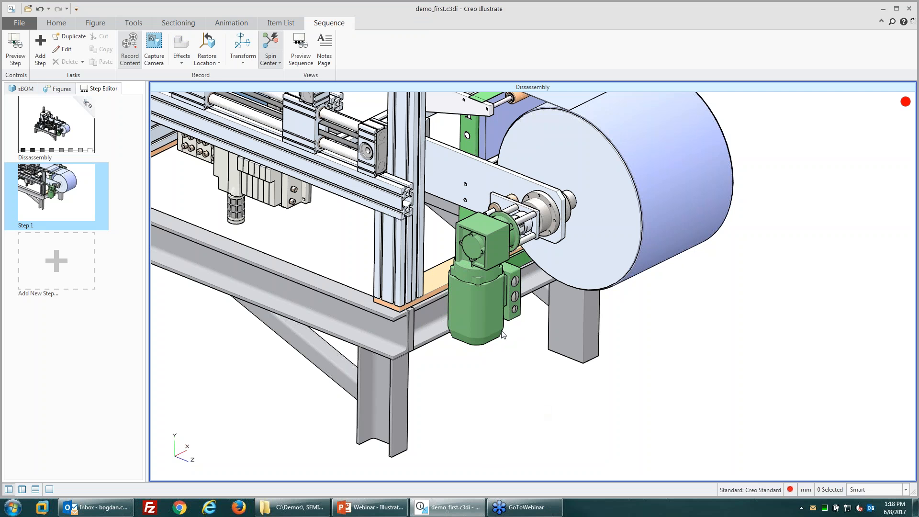
Step: Transform the green motor about 1030 mm out of its mount to the lower left
left_click(480, 303)
left_click(242, 47)
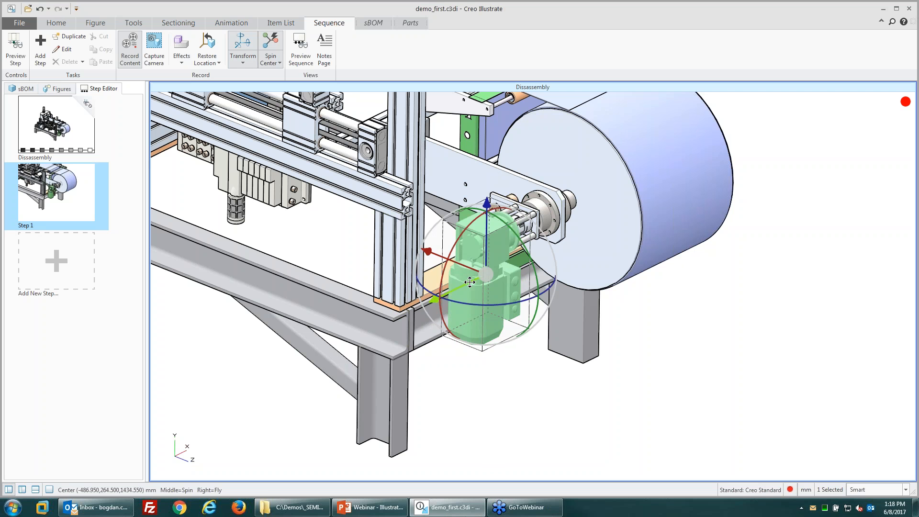
left_click_drag(454, 293, 184, 376)
left_click_drag(173, 426, 173, 427)
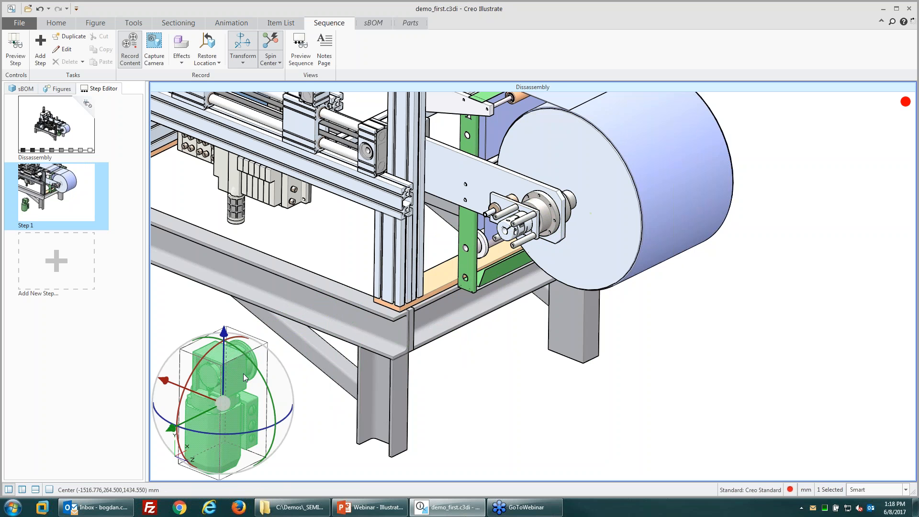
left_click(516, 388)
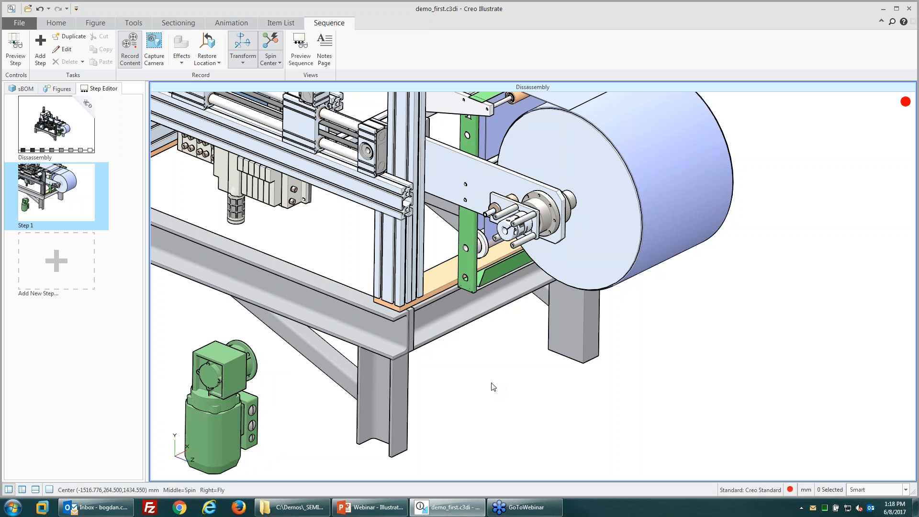
left_click(211, 427)
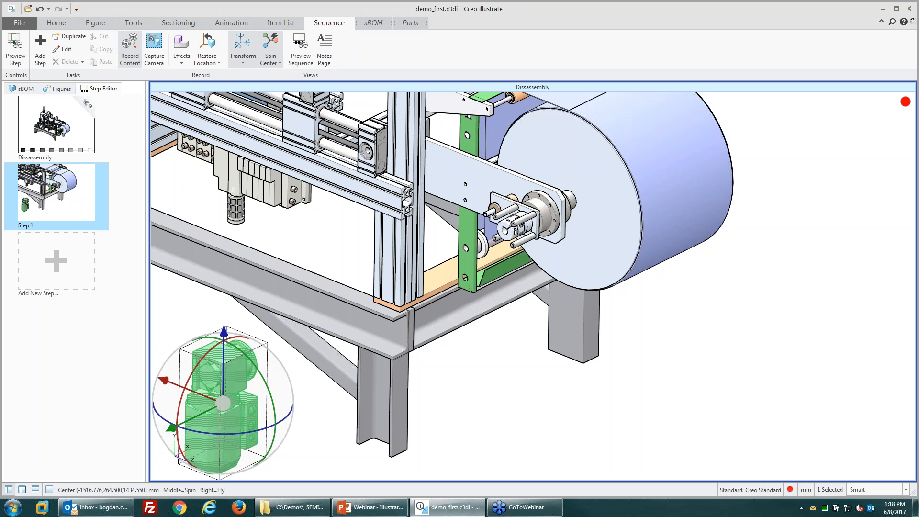
left_click(239, 413)
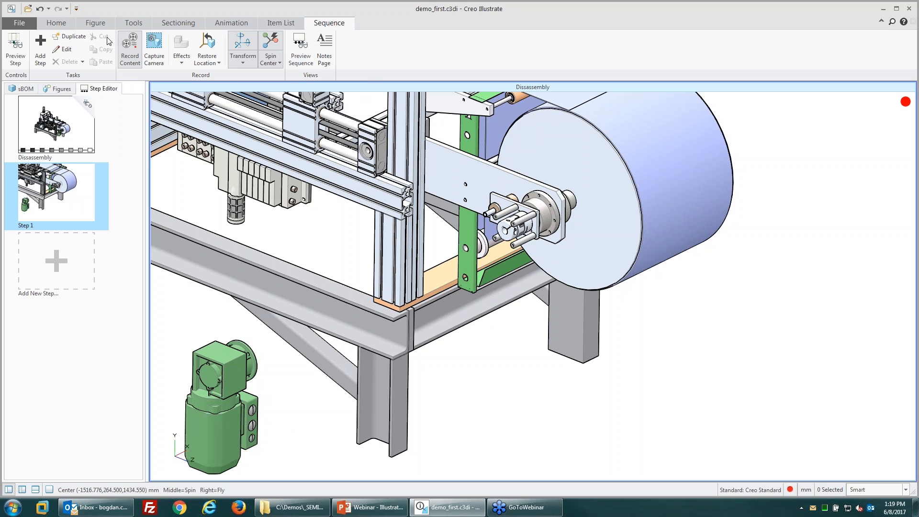
left_click(58, 23)
left_click(414, 64)
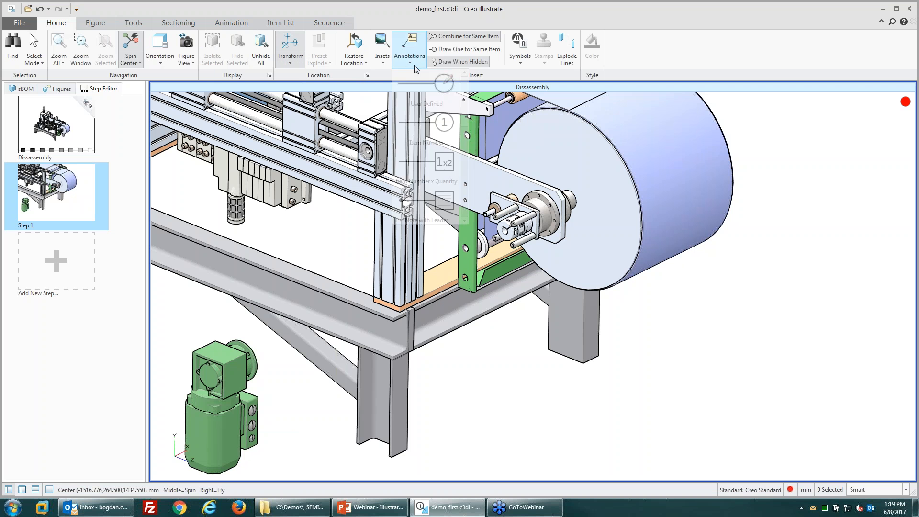
Step: Attach a Note with Leader reading 'Motor from Supplier' to the moved motor
left_click(434, 207)
left_click(221, 444)
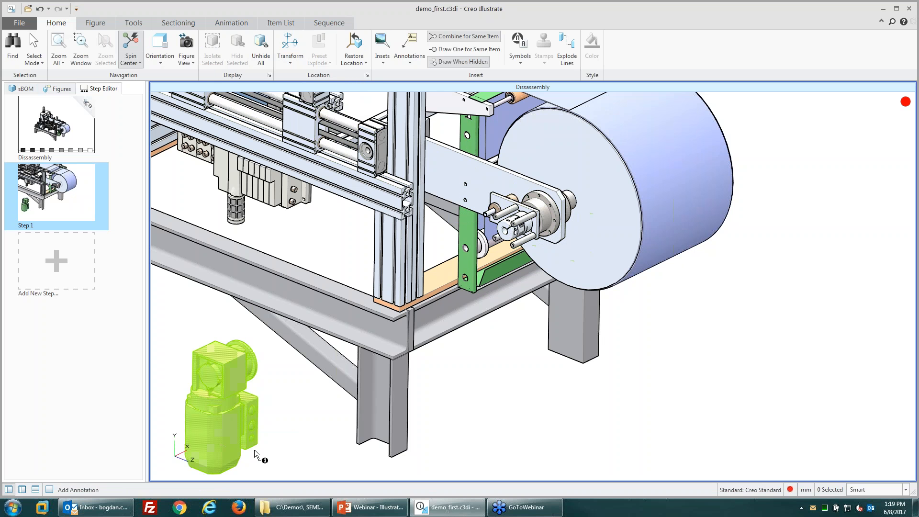
left_click(298, 410)
double_click(298, 406)
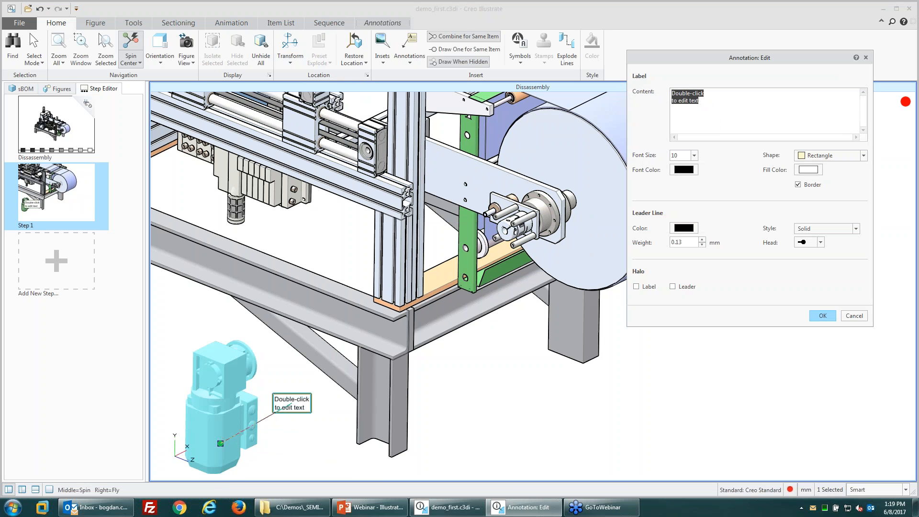
type("Mot")
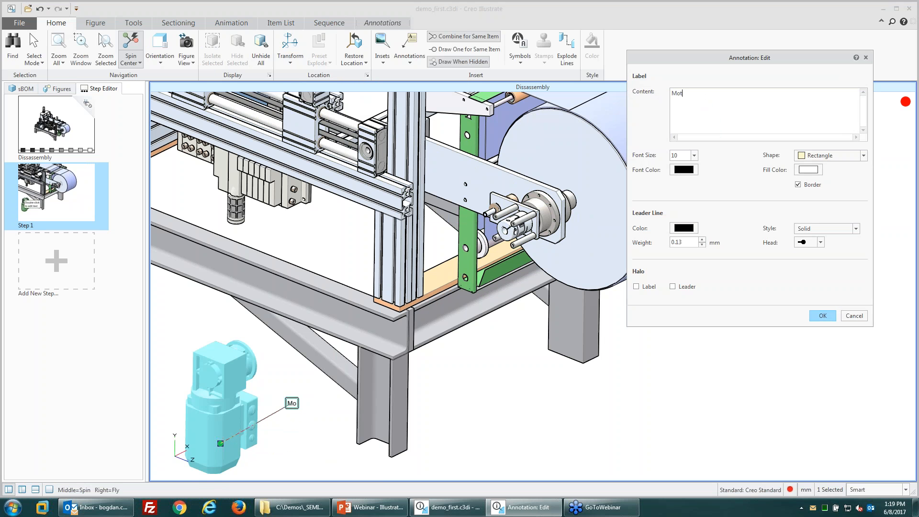
type("or from S upplier")
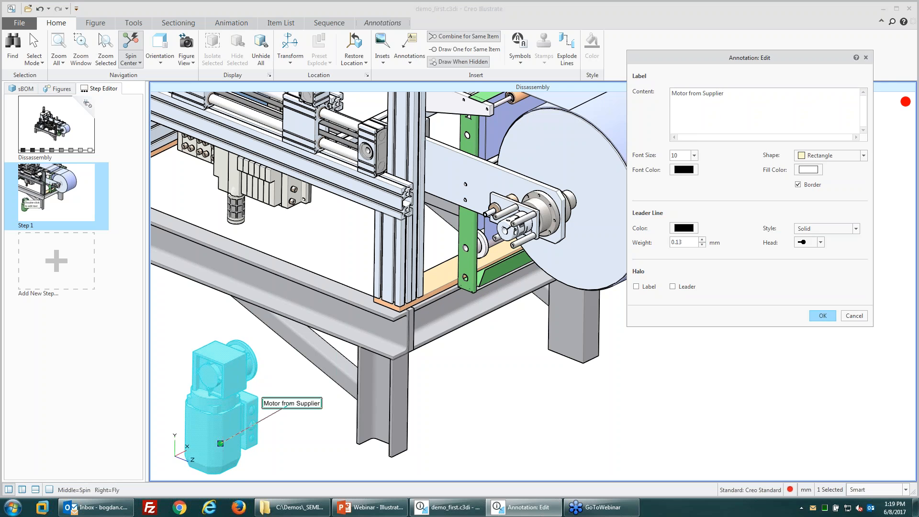
left_click(822, 315)
left_click(291, 405)
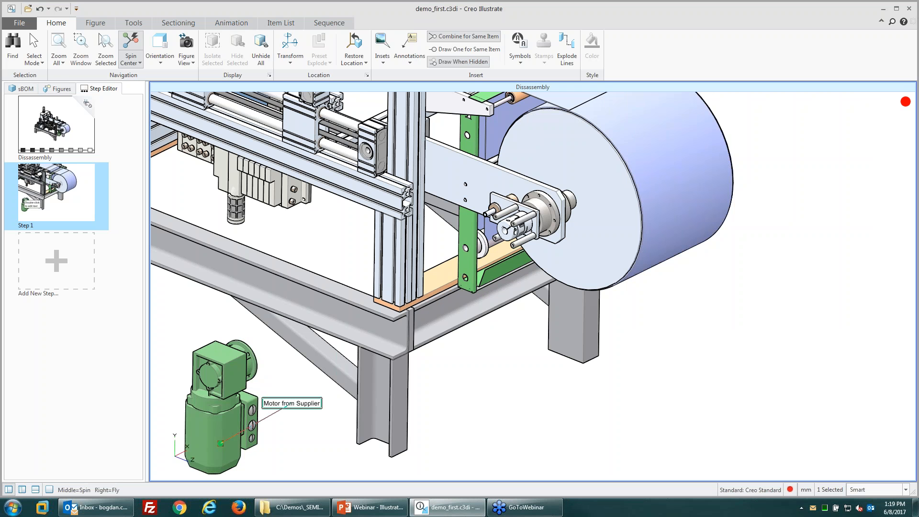
left_click(328, 23)
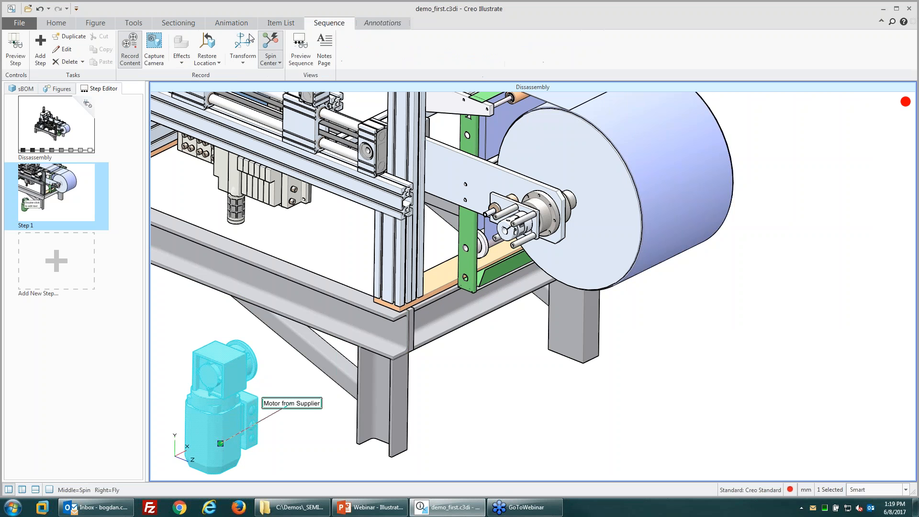
left_click(181, 64)
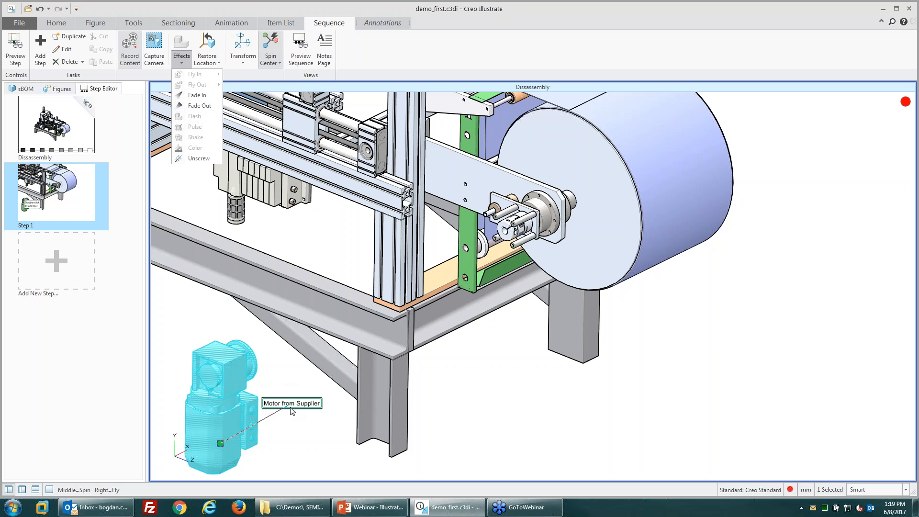
left_click(198, 106)
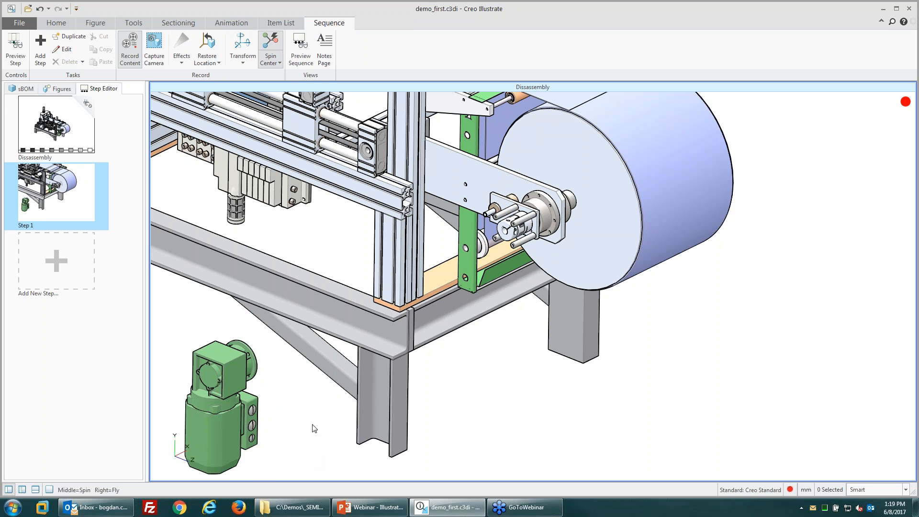
key("ctrl")
key("ctrl+z")
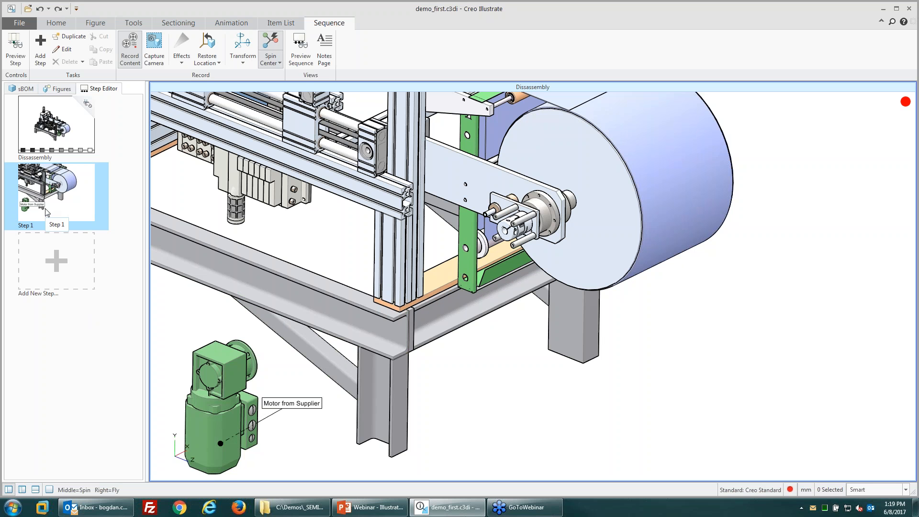
Step: Add Step 2, fade out the motor and its note, and capture a zoomed-in camera view
left_click(52, 274)
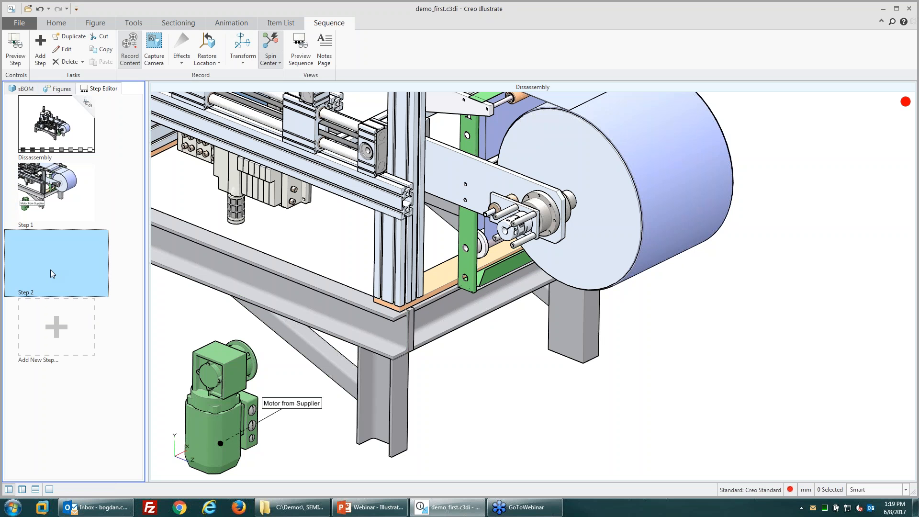
left_click(207, 421)
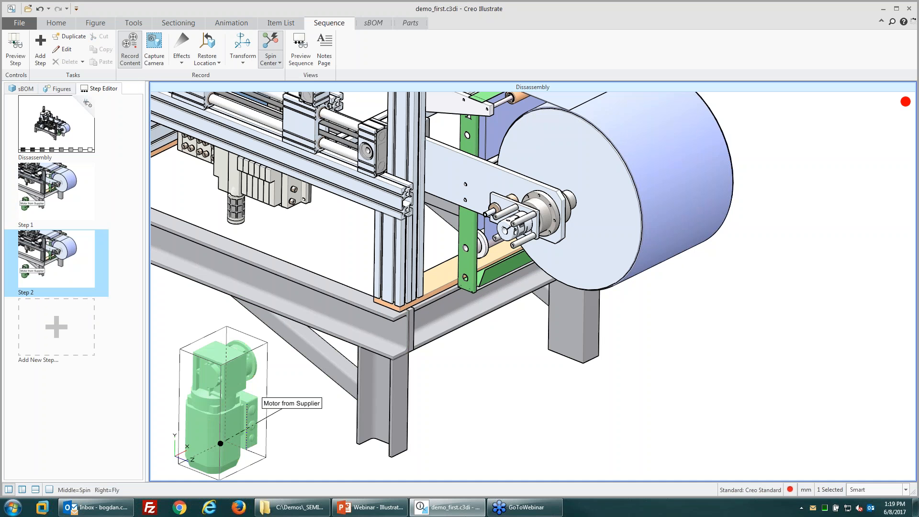
left_click(302, 405, "ctrl")
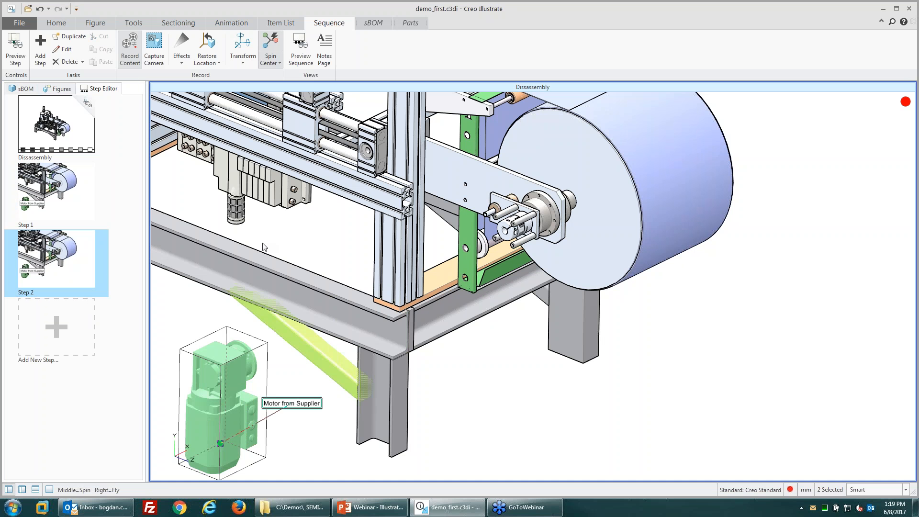
left_click(181, 51)
left_click(197, 106)
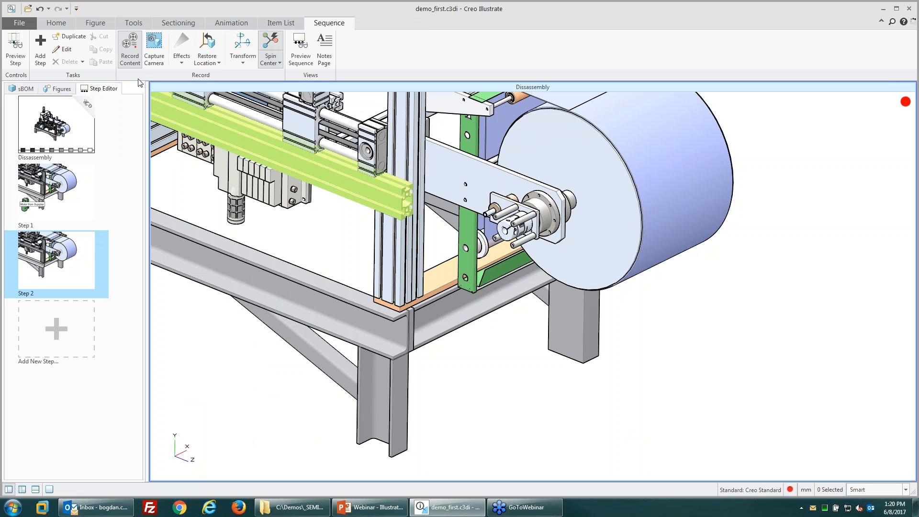
scroll(538, 213, "up", 6)
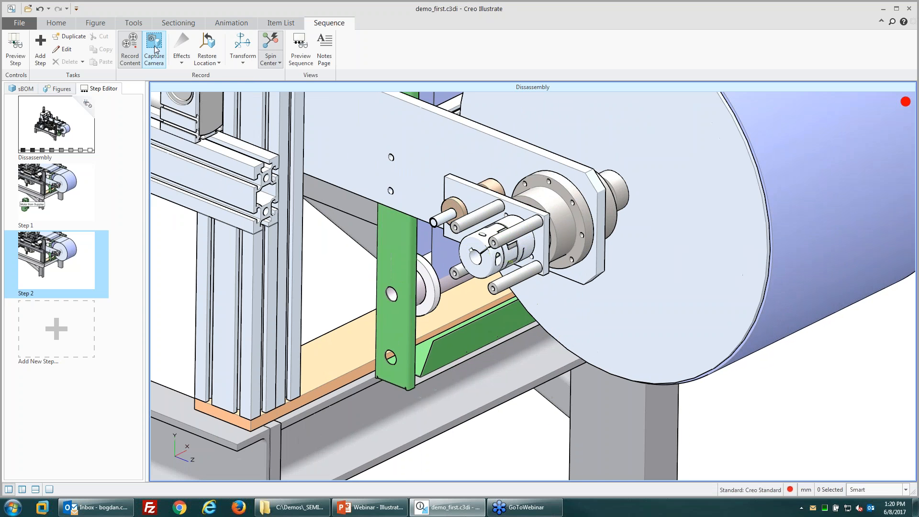
left_click(154, 48)
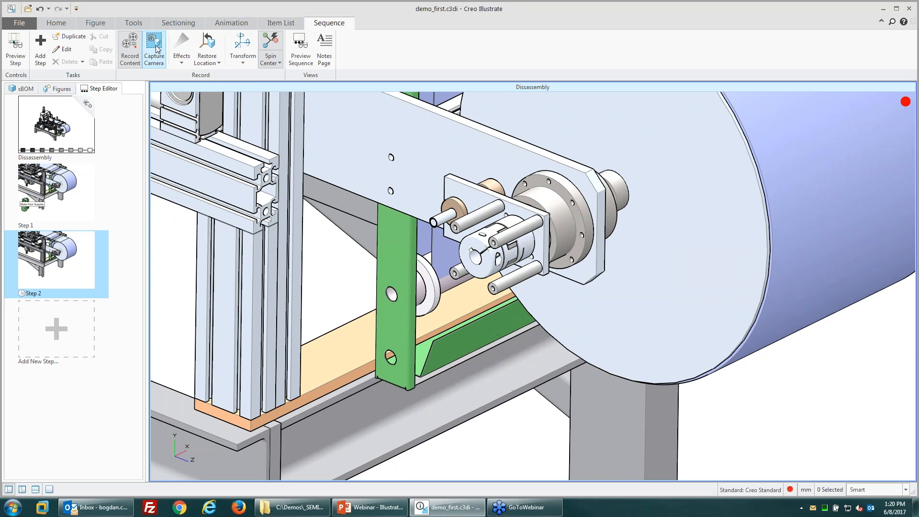
Step: Select the four pins by the flange and transform them out to the lower left
left_click(513, 233)
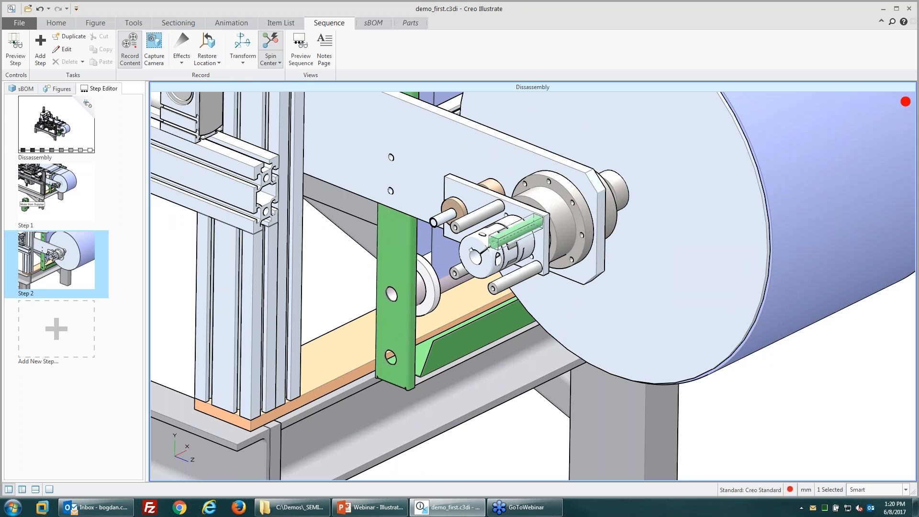
left_click(469, 220, "ctrl")
left_click(457, 277, "ctrl")
left_click(515, 278, "ctrl")
left_click(242, 48)
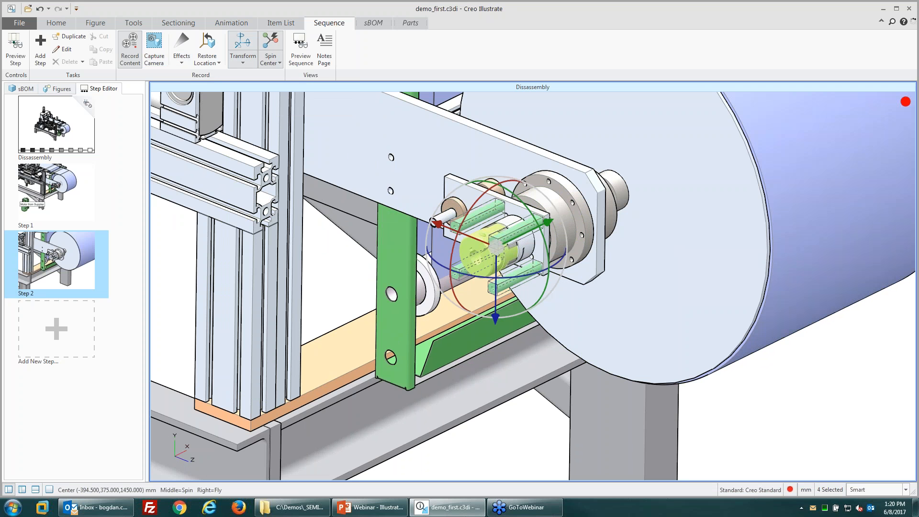
left_click_drag(535, 229, 323, 317)
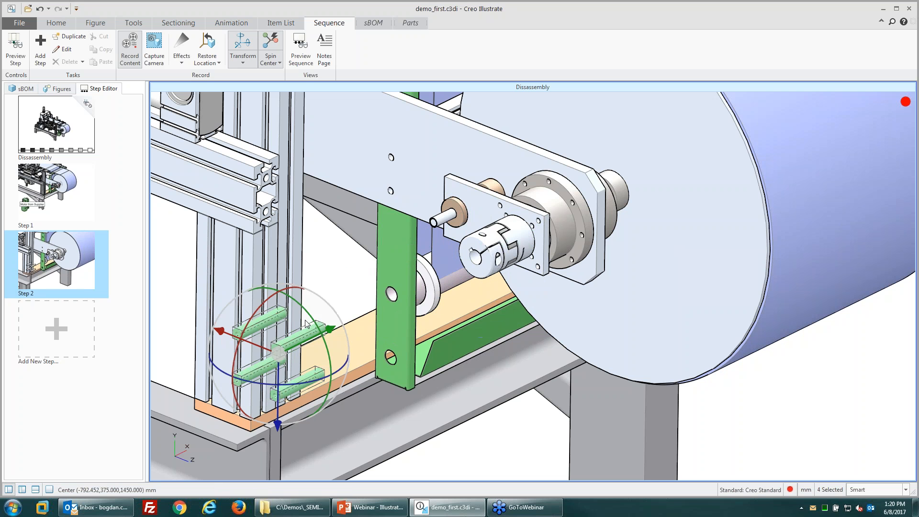
left_click(57, 90)
Step: In the sBOM tree, Isolate BLOC_DEVIDOIR_ITSM55.ASM so only the drum, flange and pins show
left_click(22, 90)
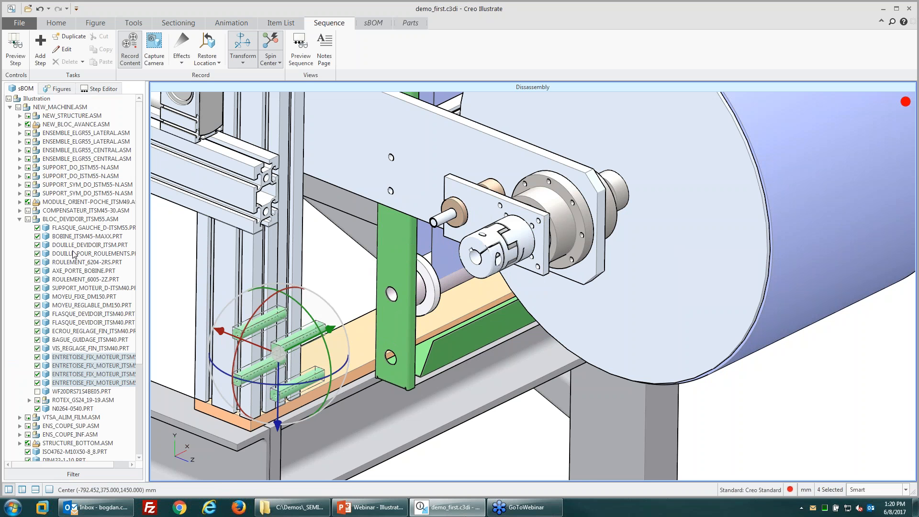
left_click(66, 220)
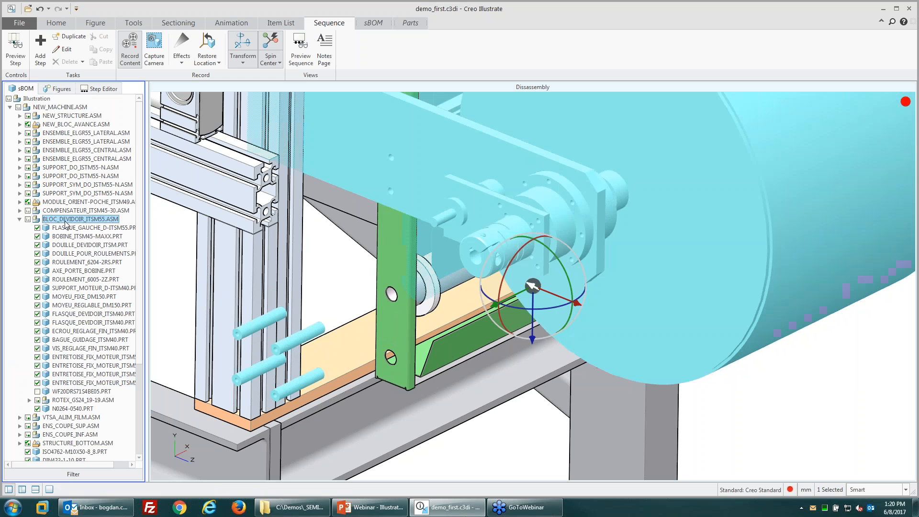
left_click(19, 219)
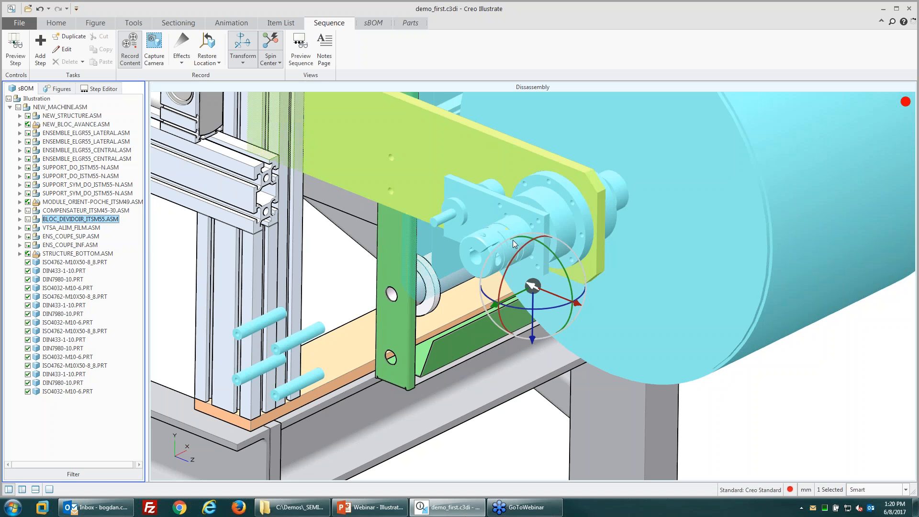
right_click(71, 222)
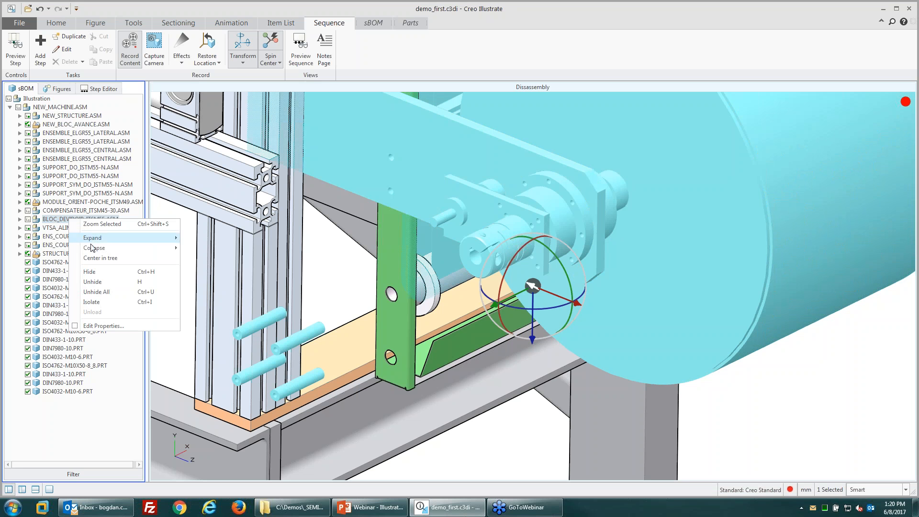
left_click(94, 301)
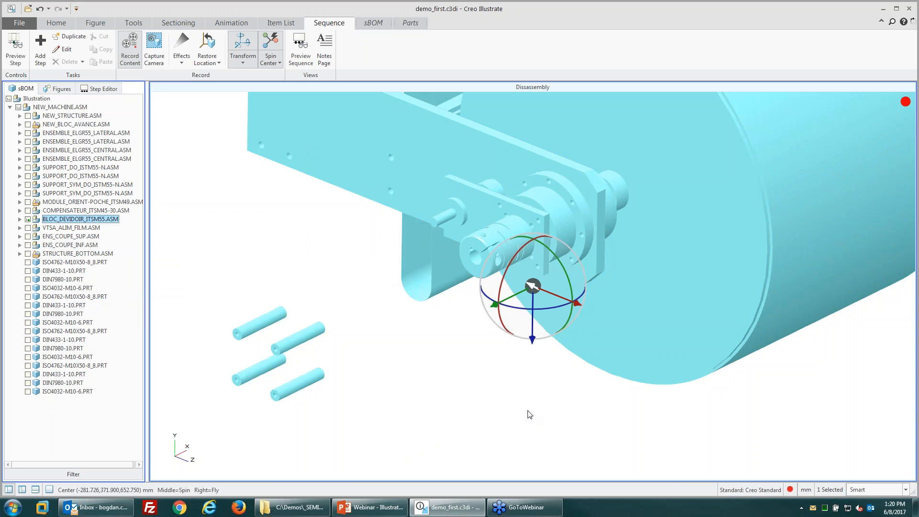
left_click(527, 413)
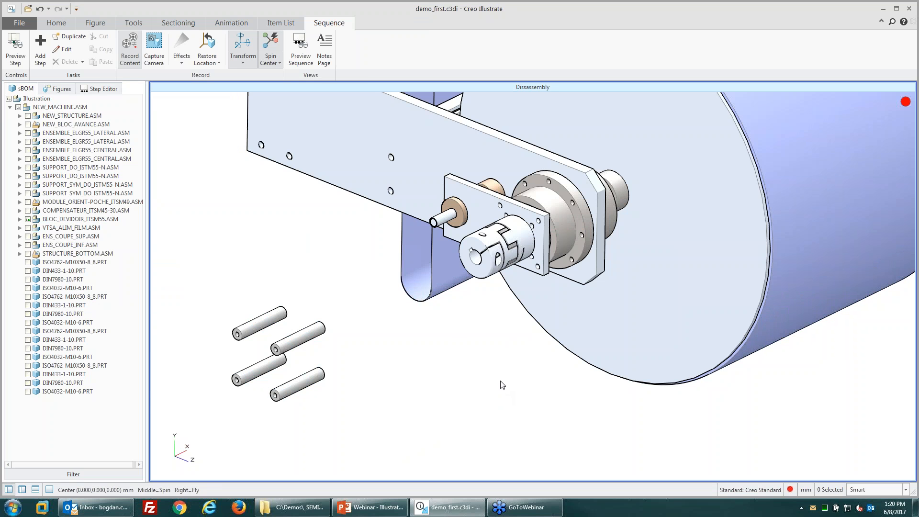
left_click(60, 89)
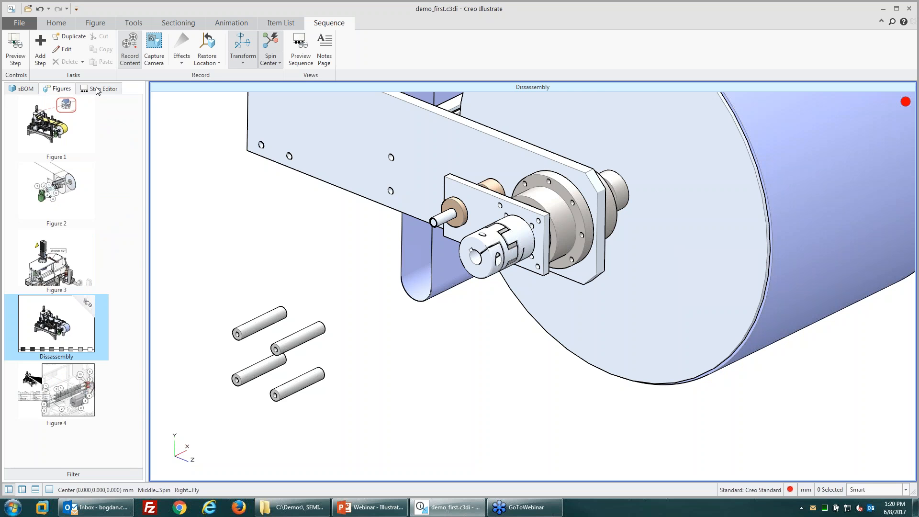
Step: Fade the four loose pins out of Step 2
left_click(97, 90)
left_click(59, 198)
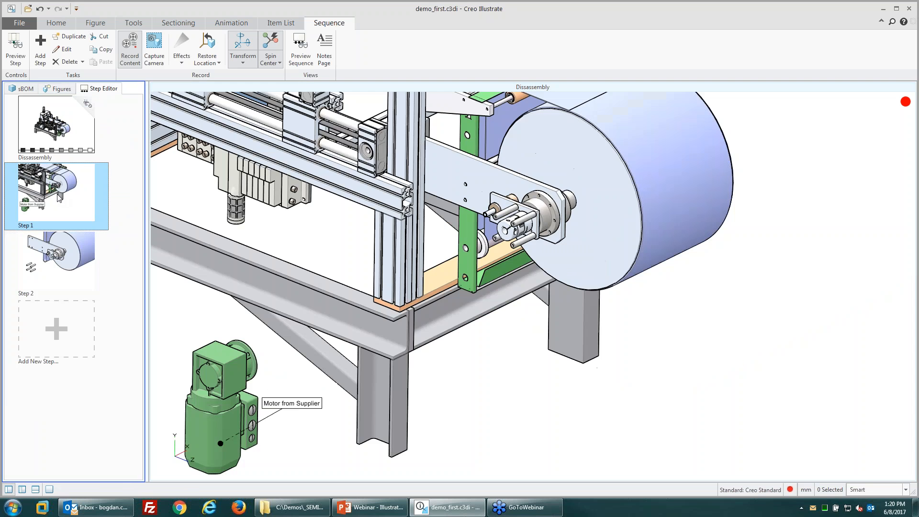
left_click(75, 260)
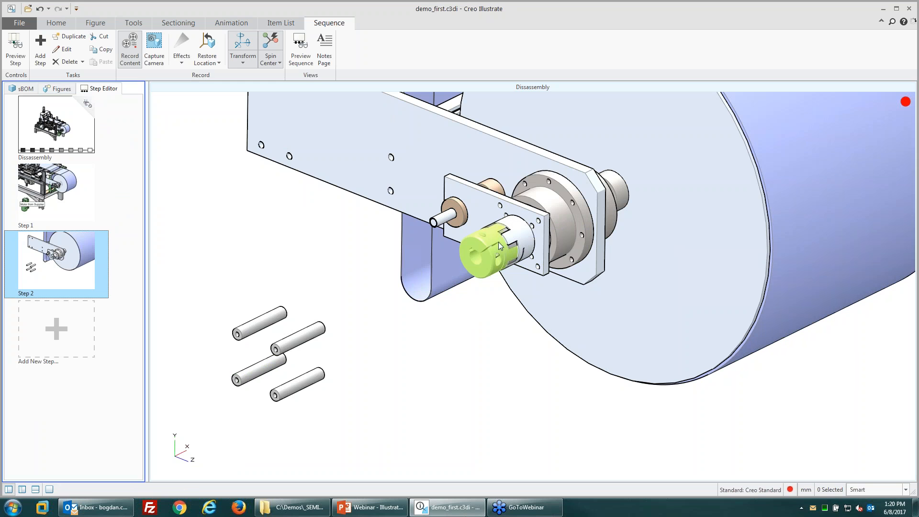
left_click(467, 381)
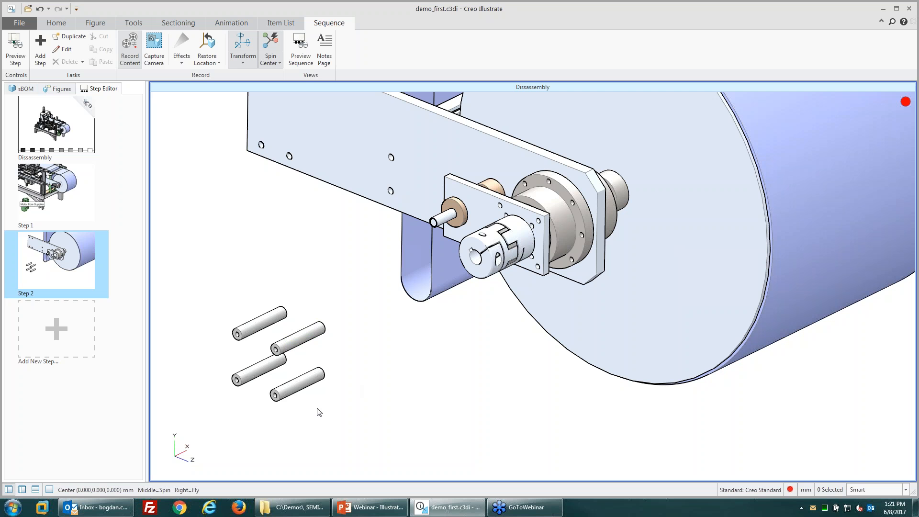
left_click_drag(319, 411, 203, 267)
left_click(182, 57)
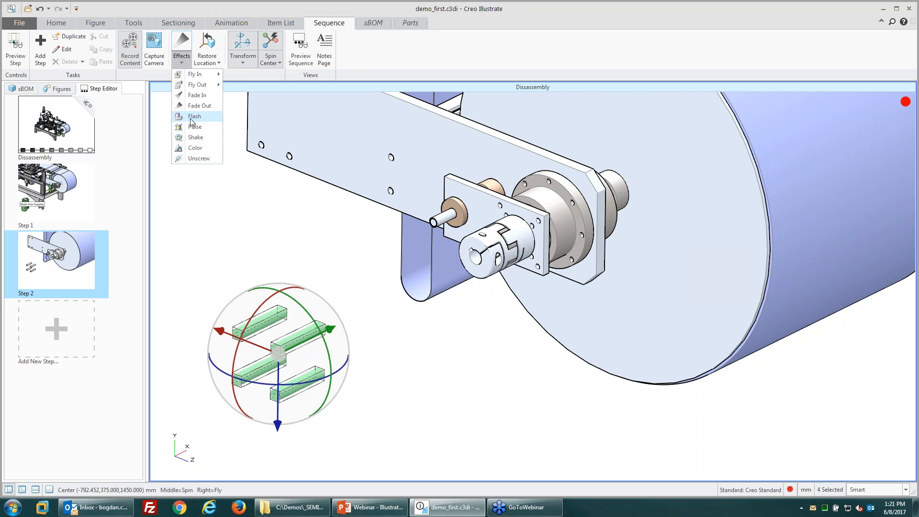
left_click(196, 106)
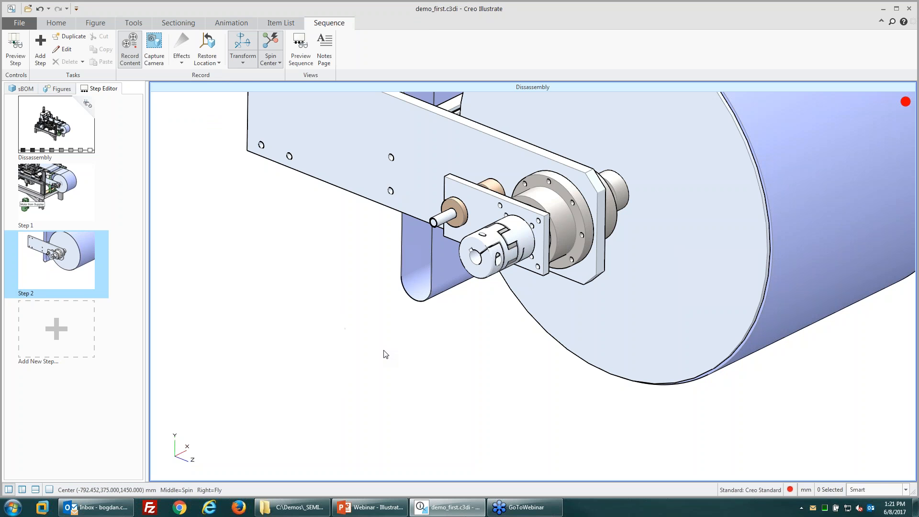
Step: Give the coupling a Fly Out effect along -X
left_click(495, 262)
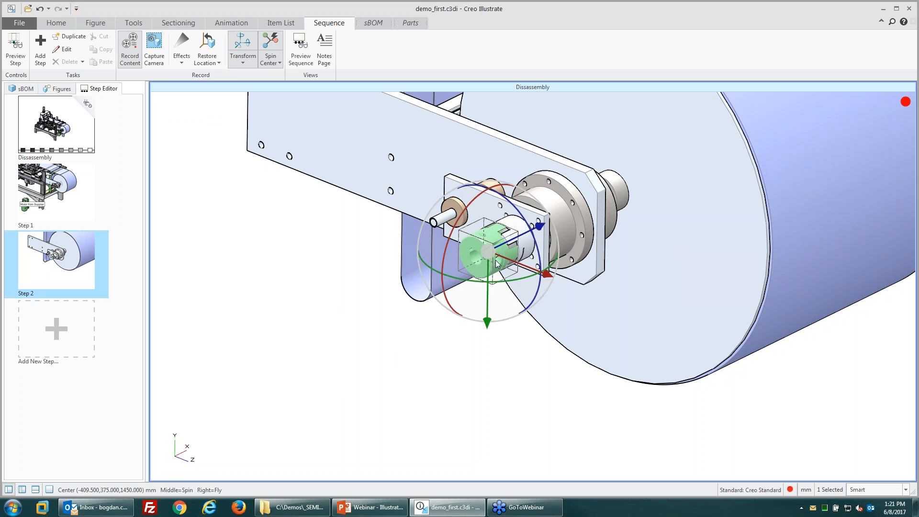
left_click(184, 61)
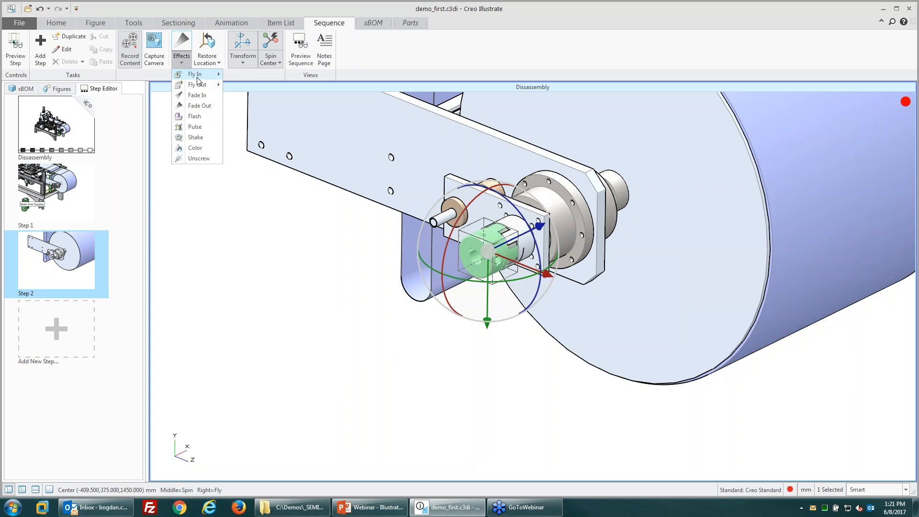
mouse_move(198, 85)
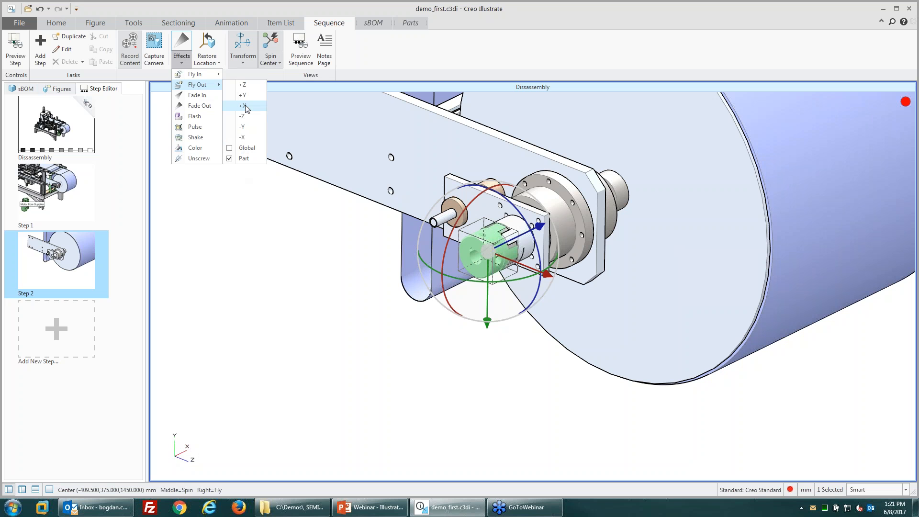
left_click(245, 139)
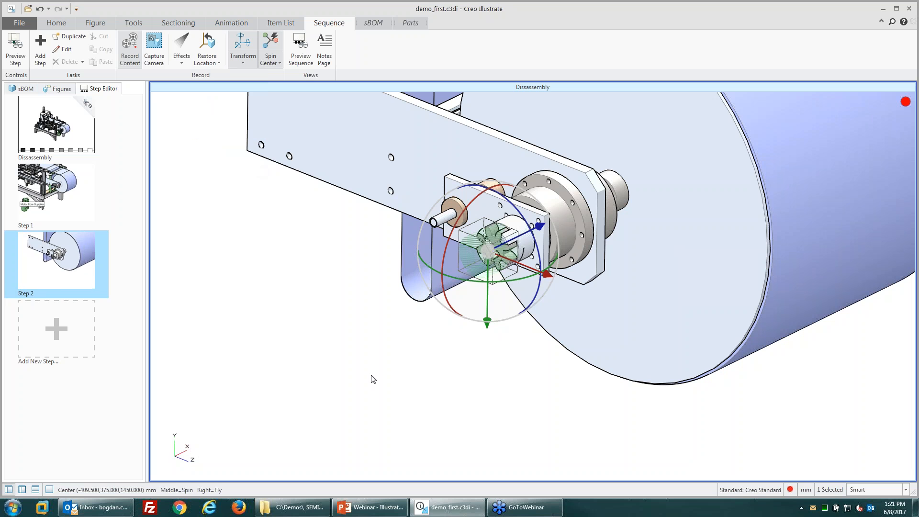
left_click(391, 401)
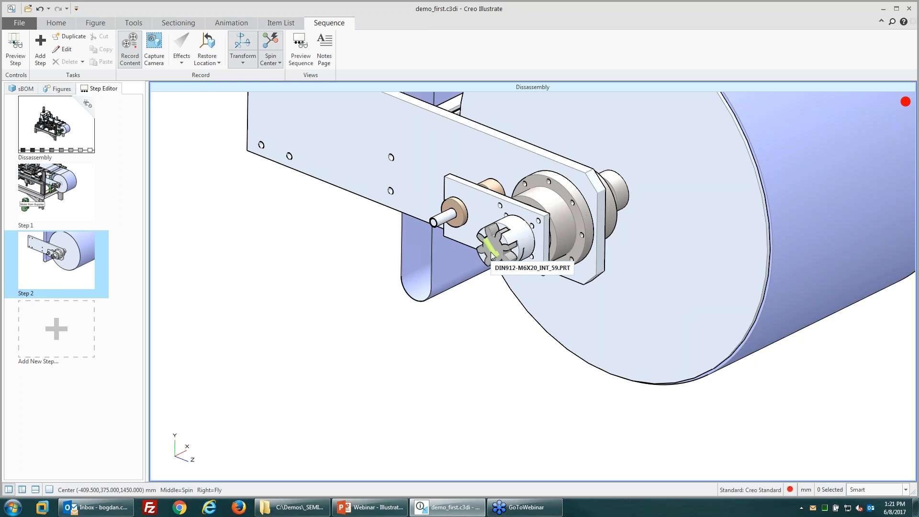
left_click(505, 254)
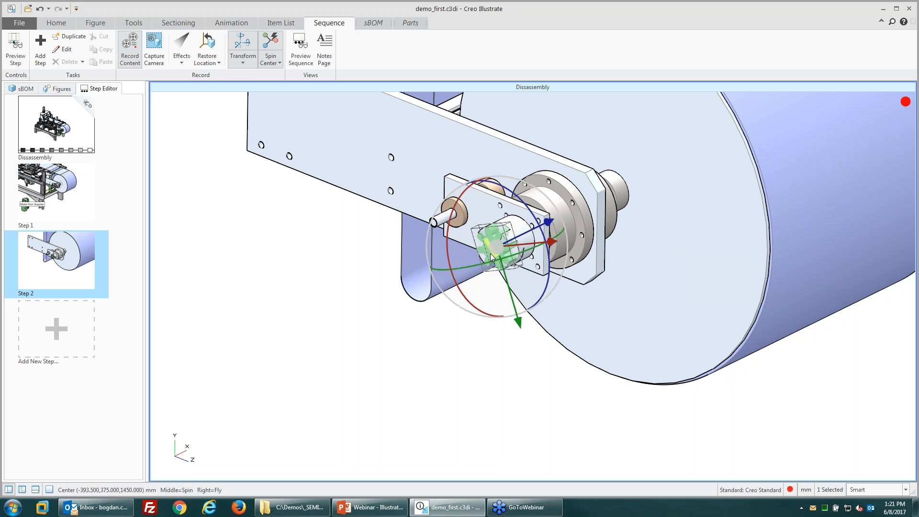
left_click(181, 59)
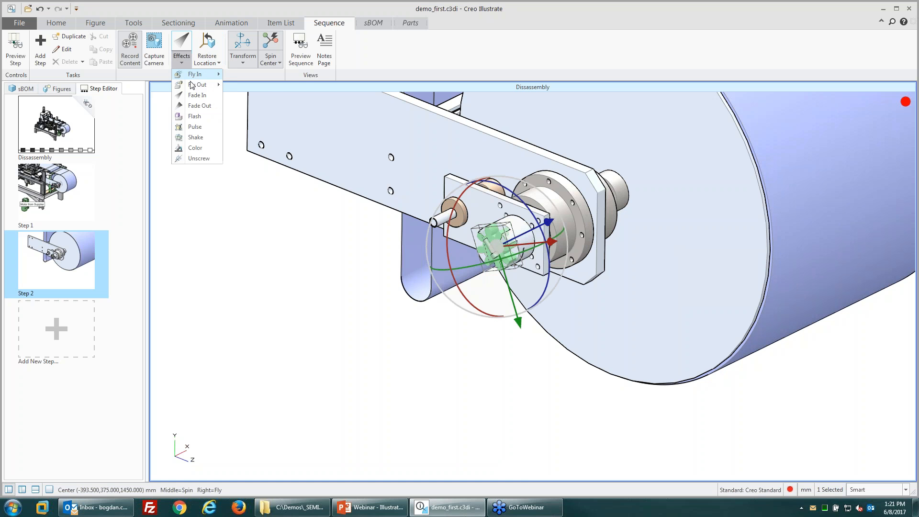
left_click(242, 137)
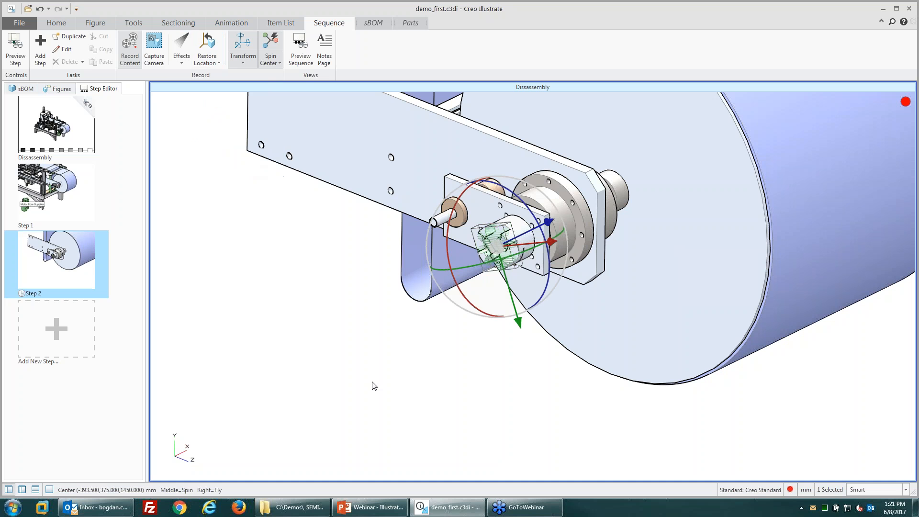
Step: Make the coupling pulse, then fly out along -X
left_click(496, 258)
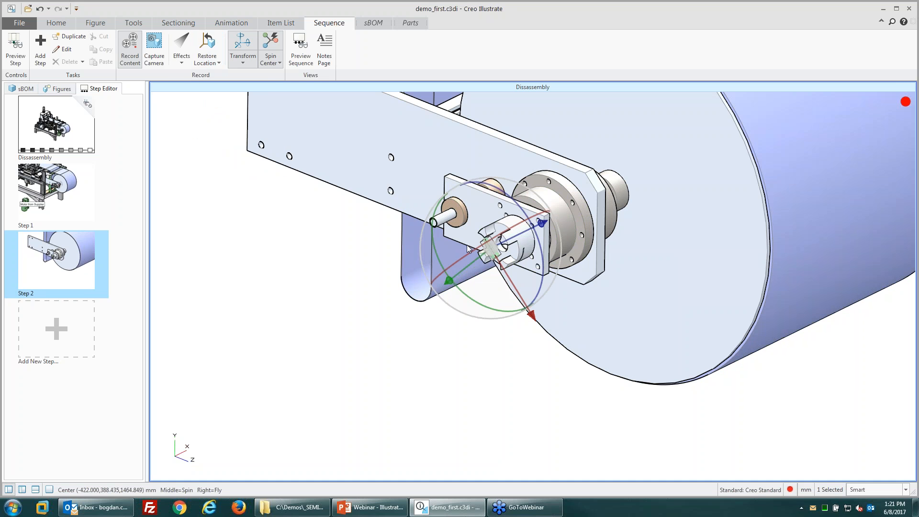
left_click(182, 57)
left_click(203, 127)
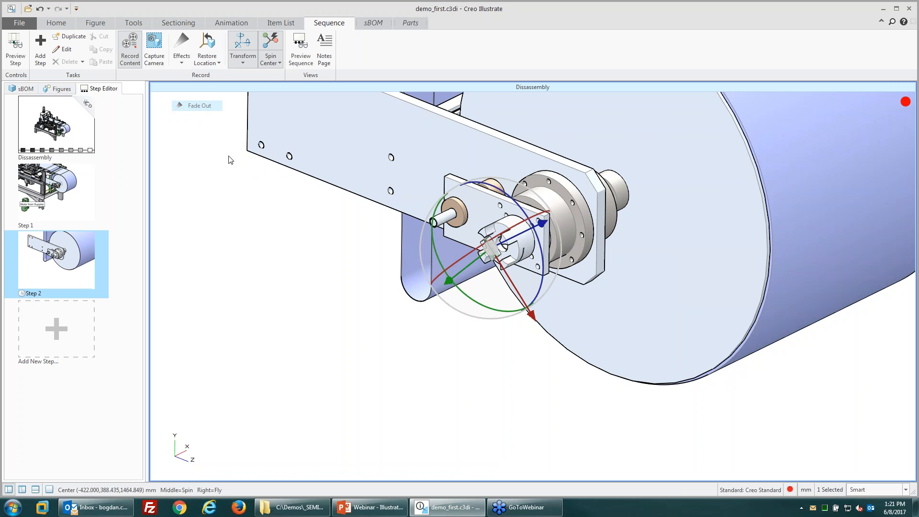
left_click(515, 247)
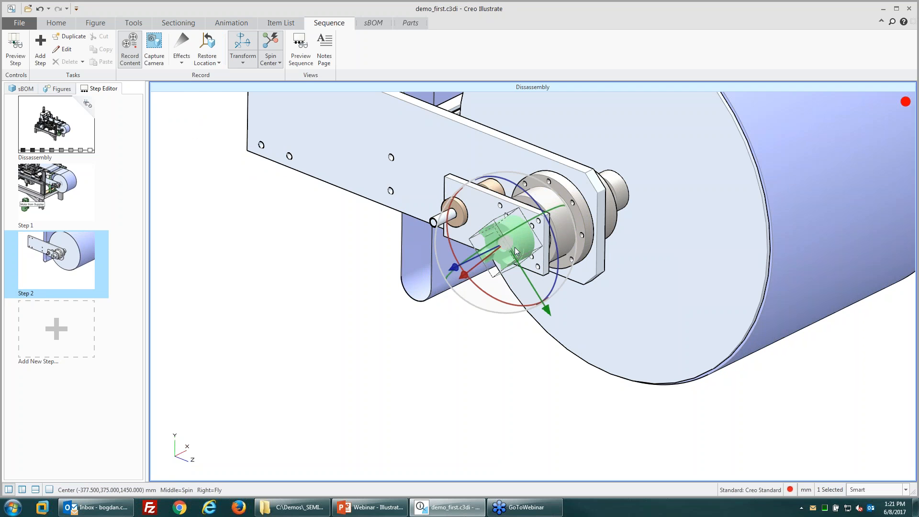
left_click(182, 60)
mouse_move(200, 84)
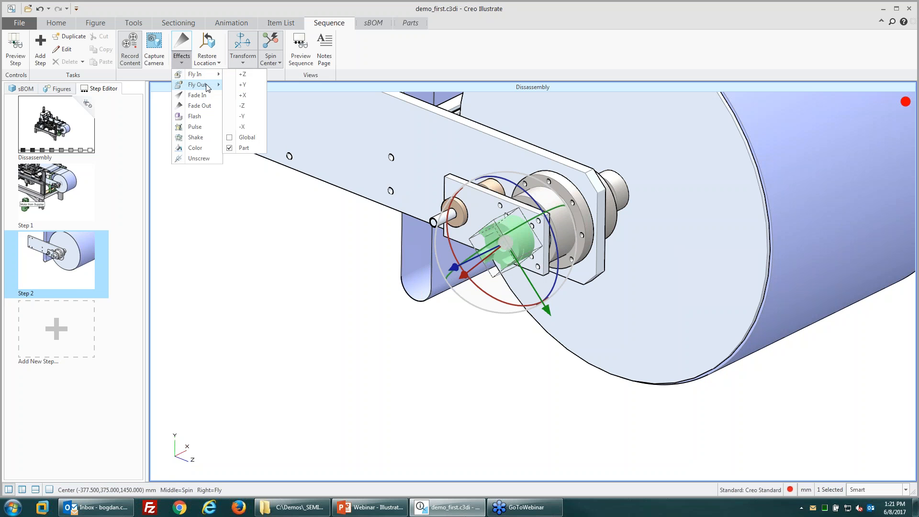
left_click(246, 138)
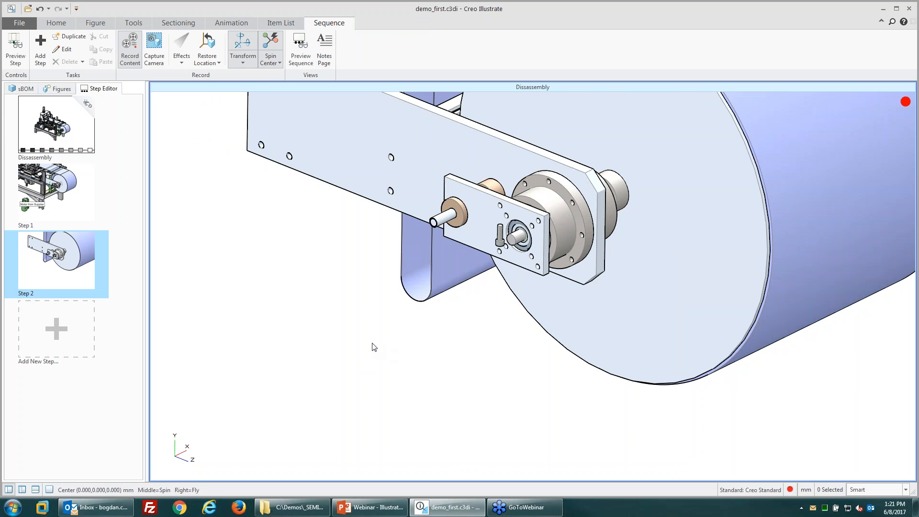
Step: Write Step 1's note: 'Gently remove the motor from supplier. Be careful if it is hot.'
left_click(328, 53)
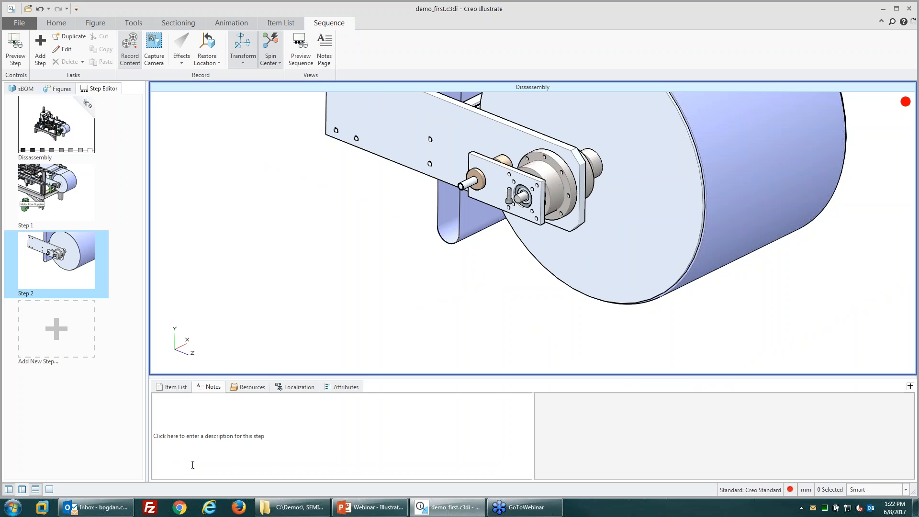
left_click(54, 197)
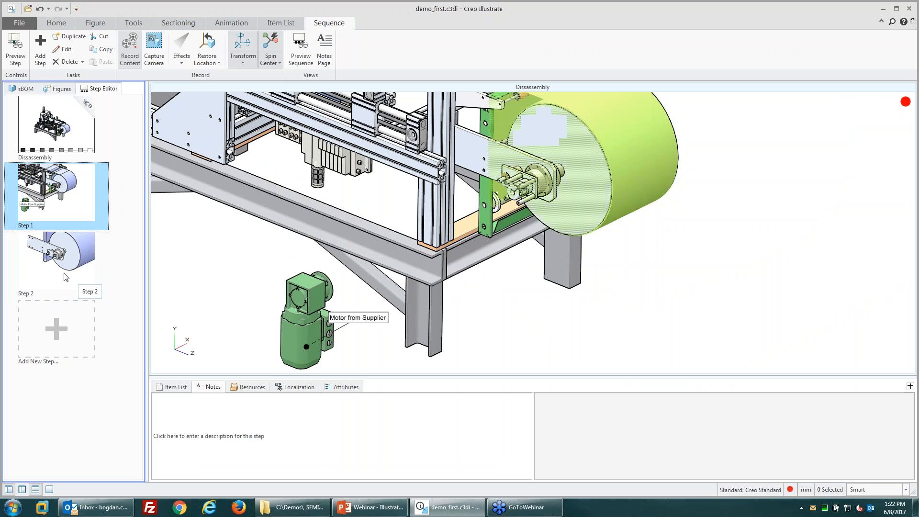
left_click(66, 276)
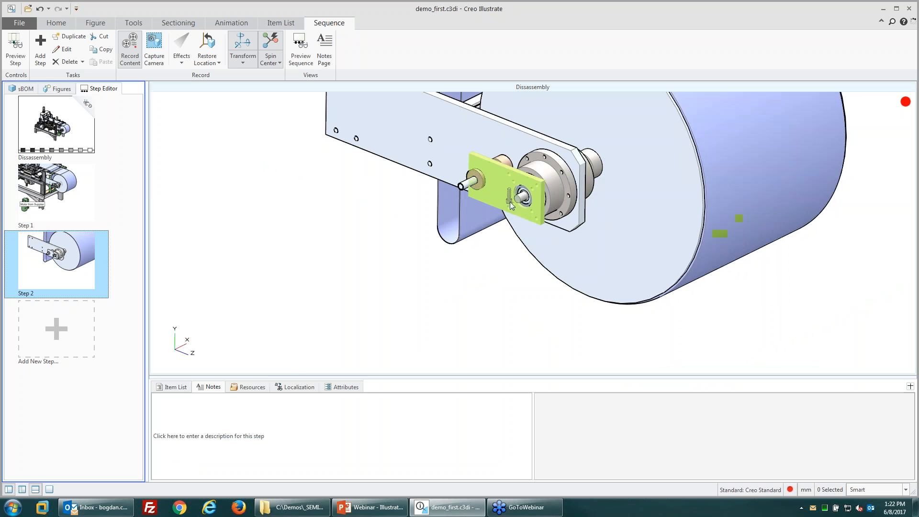
left_click(39, 216)
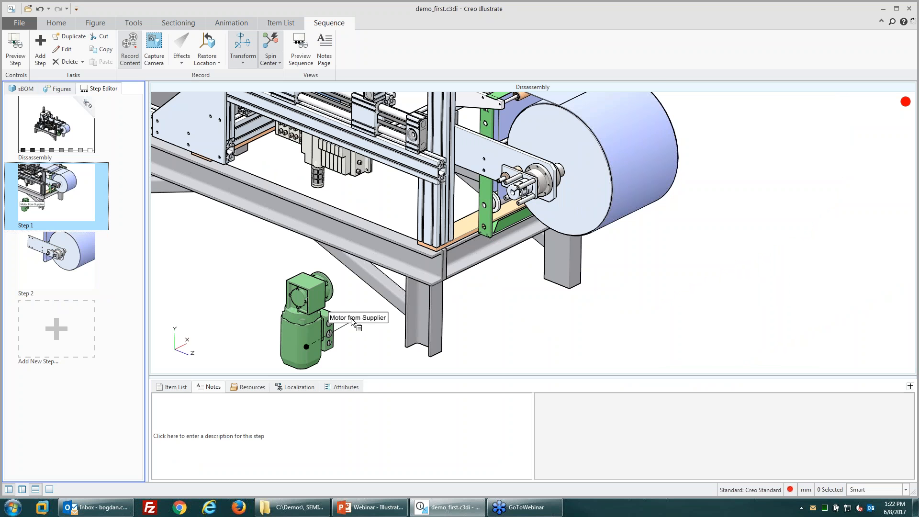
left_click(268, 433)
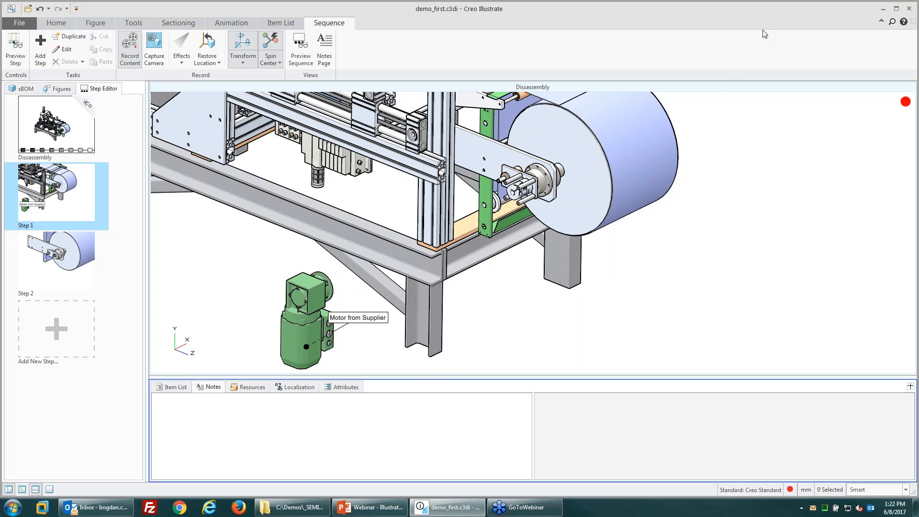
left_click(749, 45)
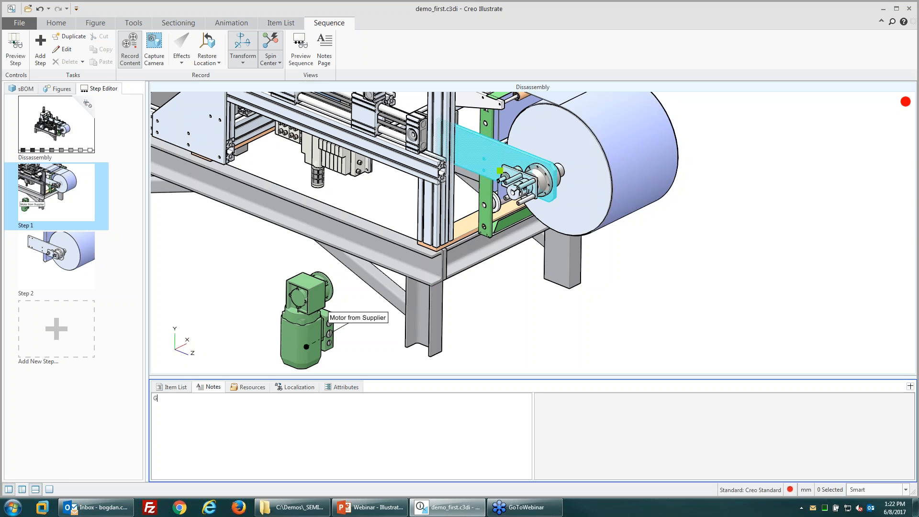
type("entr")
type(". ")
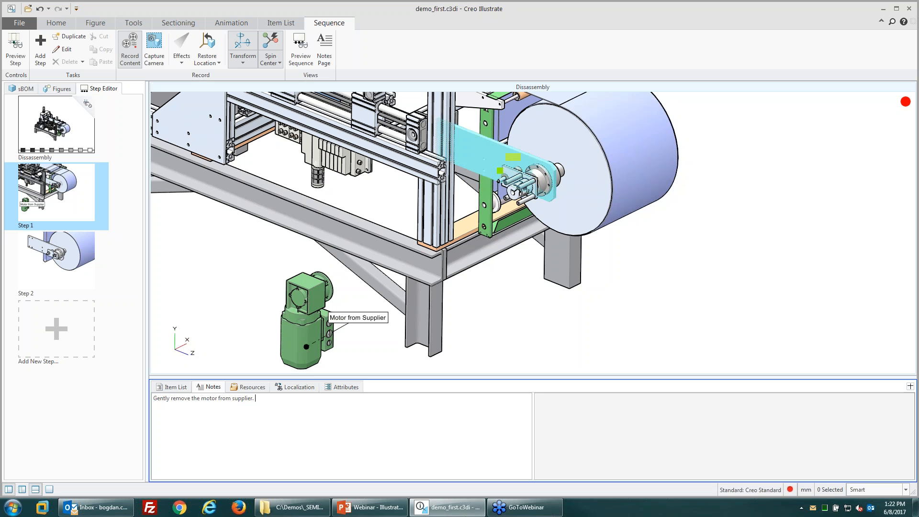
type("Be careful if it is hot.")
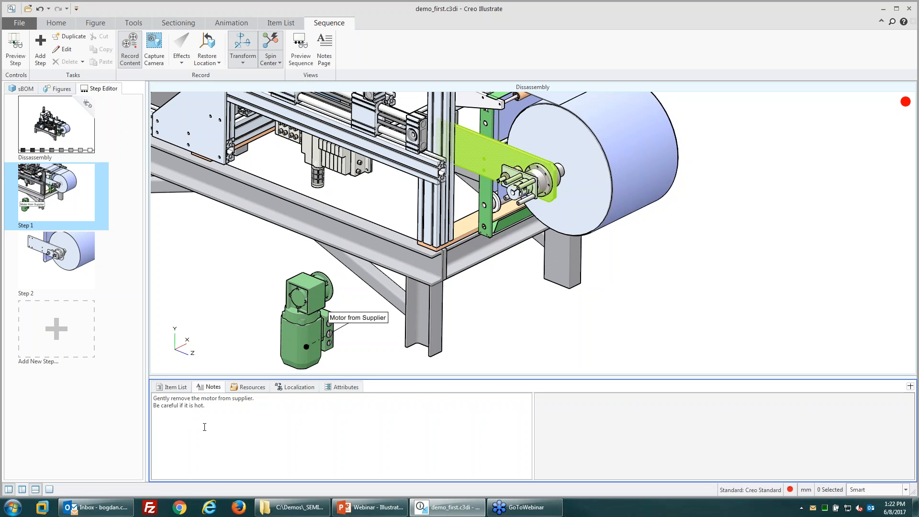
Step: Give Step 2 the note 'Remove other parts.' and return to the 3D view
left_click(45, 236)
left_click(185, 402)
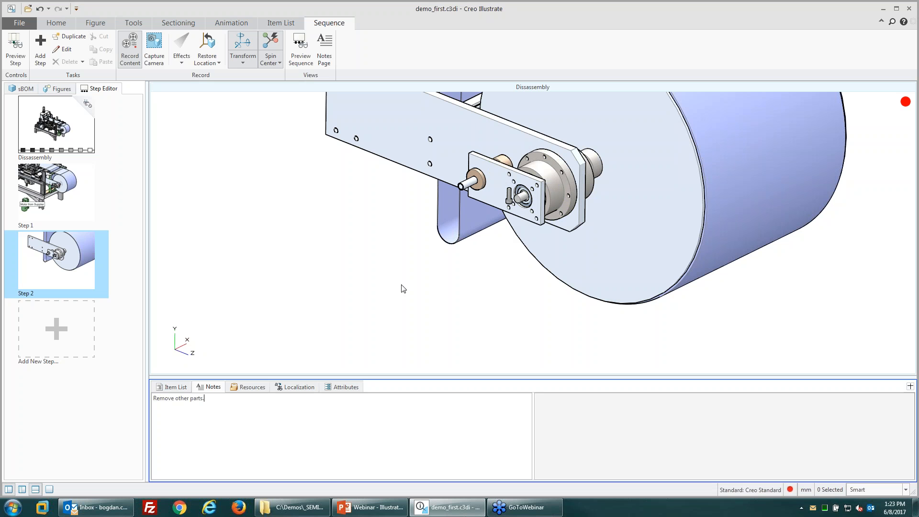
left_click(381, 321)
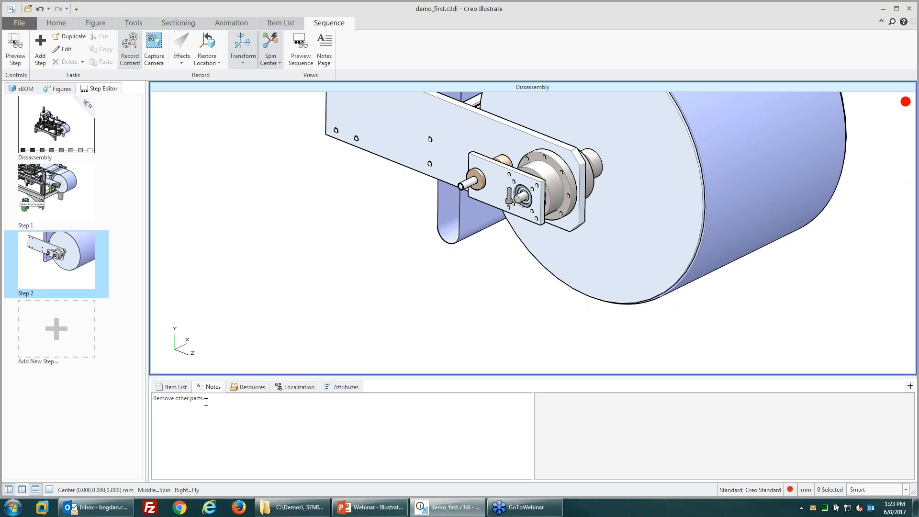
Step: Add a new Step 3 and apply a Shake effect to the pins and mounting plate
left_click(52, 335)
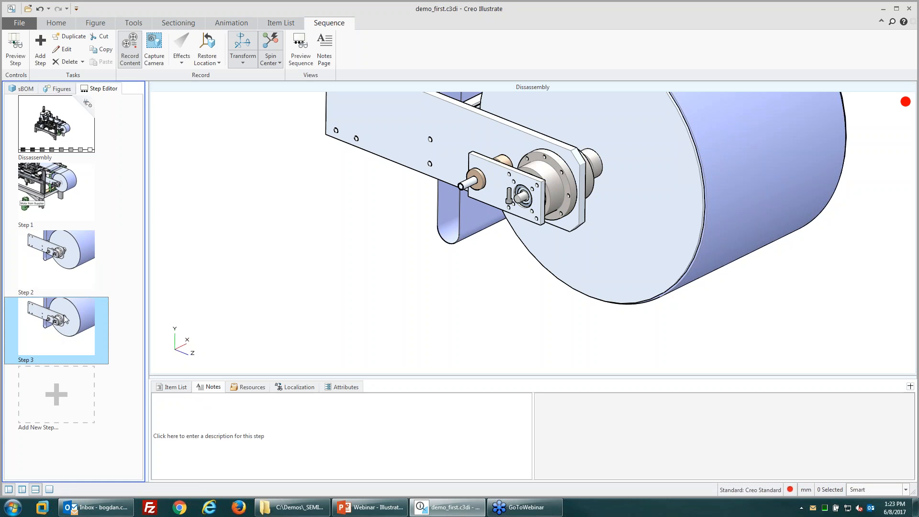
left_click(495, 186)
left_click(479, 185)
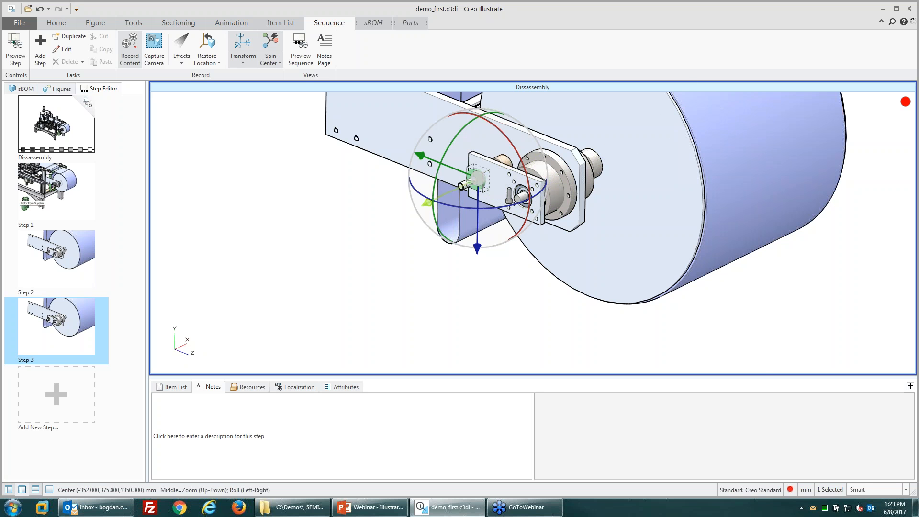
scroll(466, 187, "up", 2)
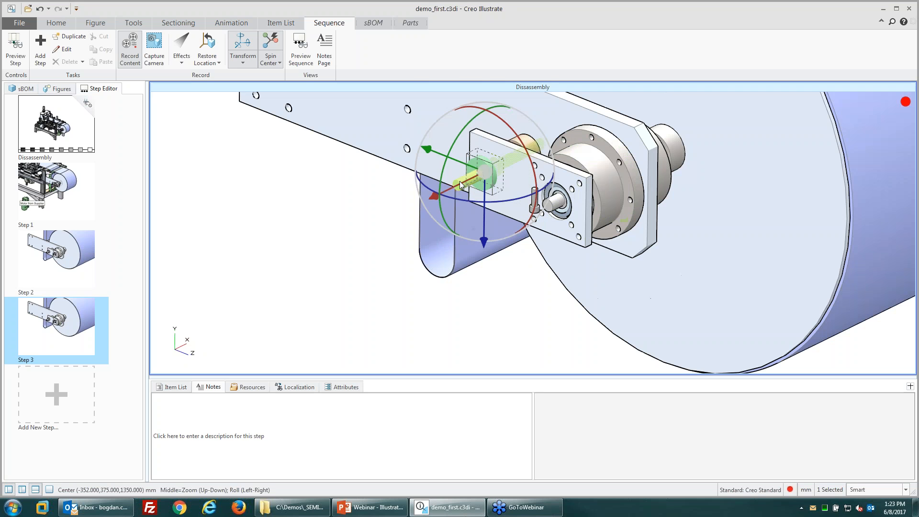
left_click(467, 185, "ctrl")
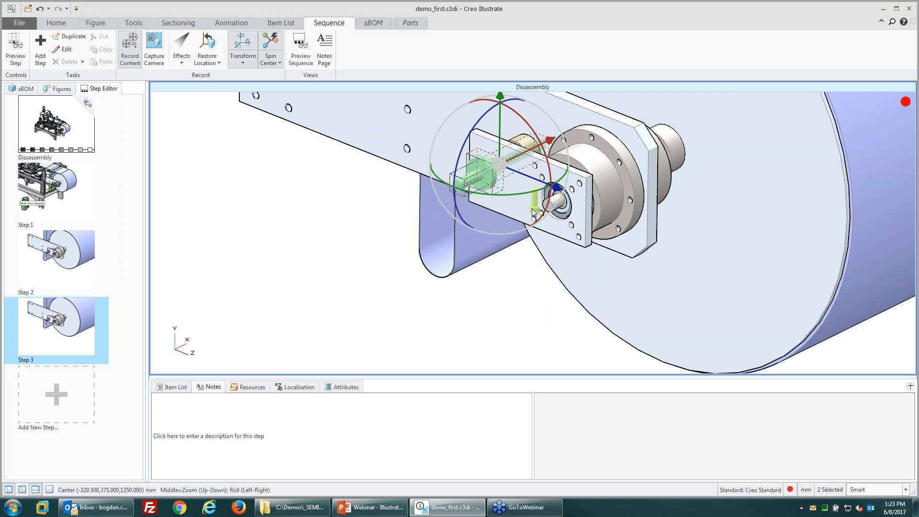
left_click(567, 220, "ctrl")
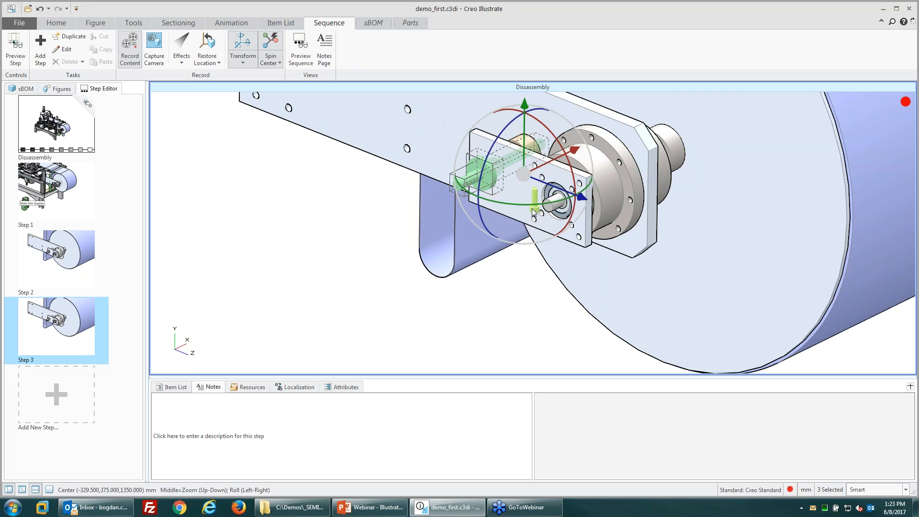
left_click(564, 219, "ctrl")
left_click(182, 48)
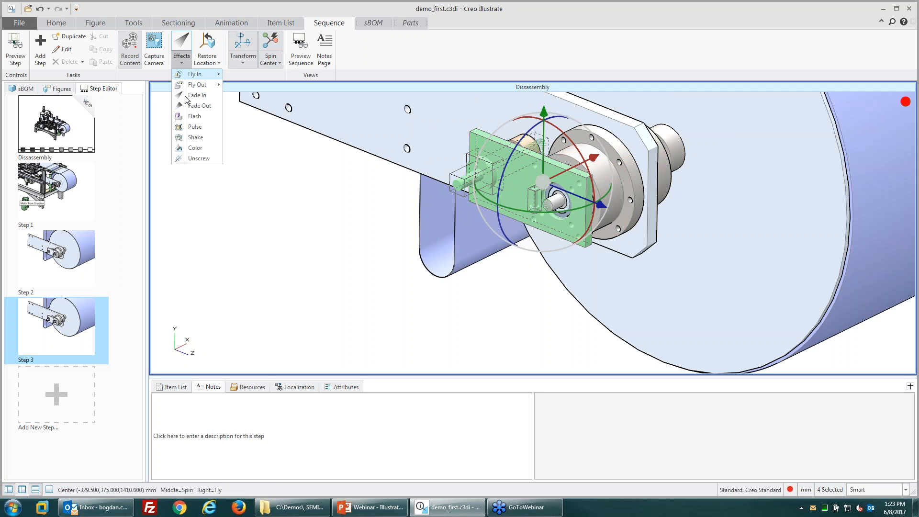
left_click(194, 137)
left_click(181, 58)
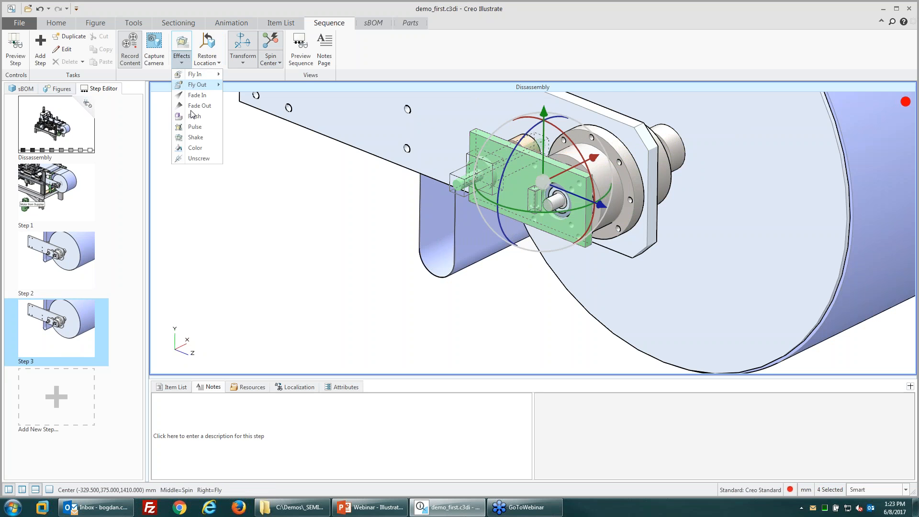
left_click(192, 138)
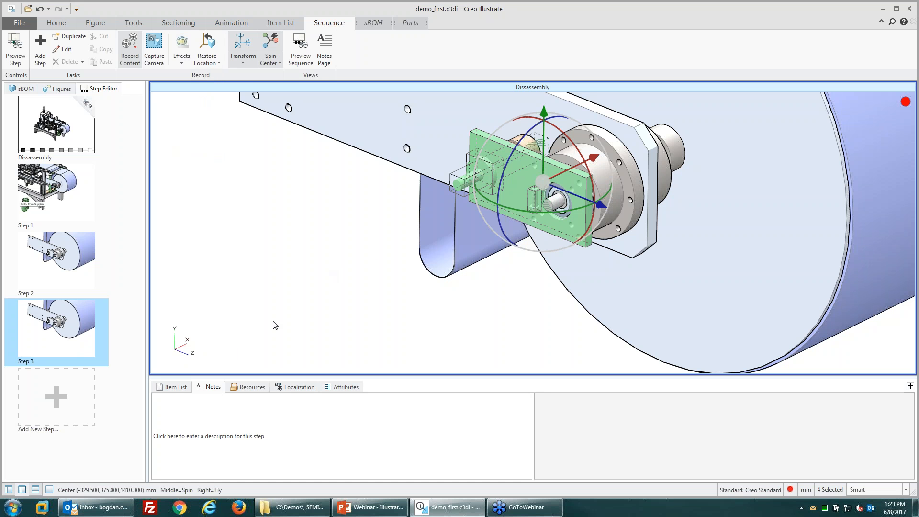
Step: Move the mounting plate, bolt and screw 322 mm away from the hub
left_click(348, 273)
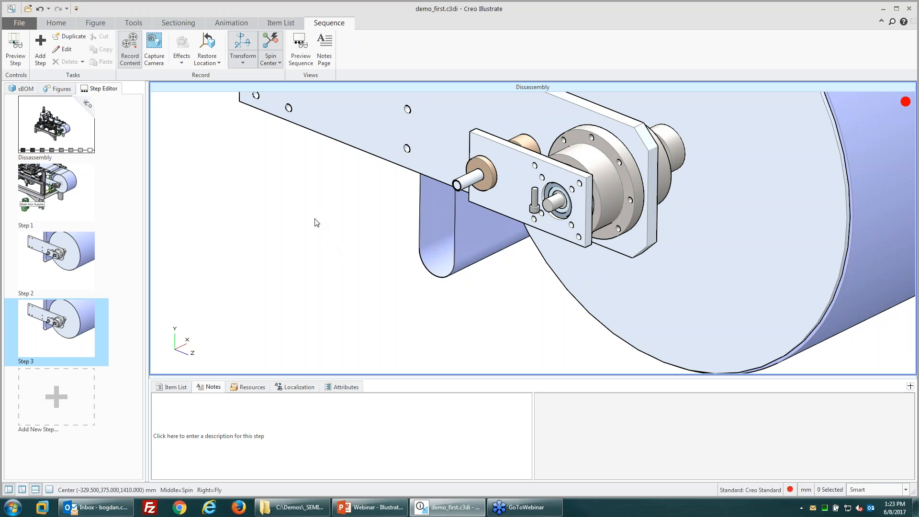
left_click(521, 185)
left_click(471, 179, "ctrl")
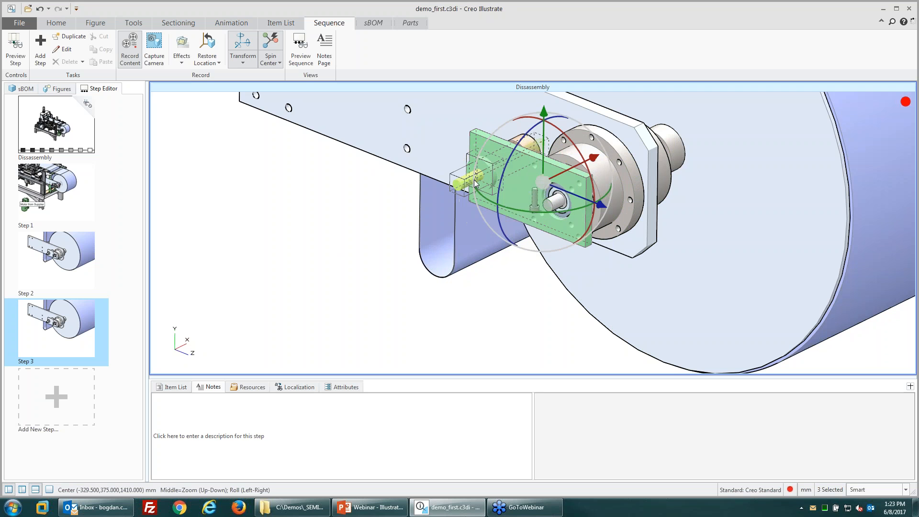
left_click(532, 199, "ctrl")
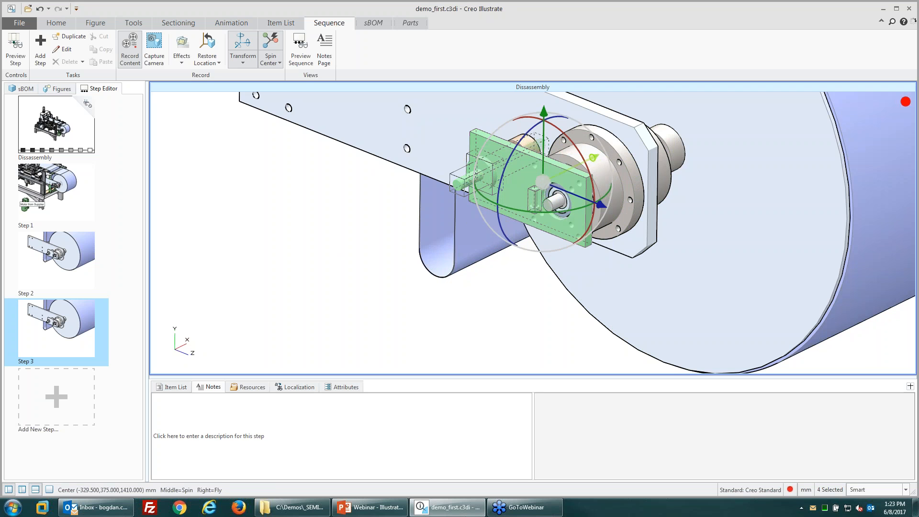
left_click_drag(592, 158, 384, 255)
left_click(452, 318)
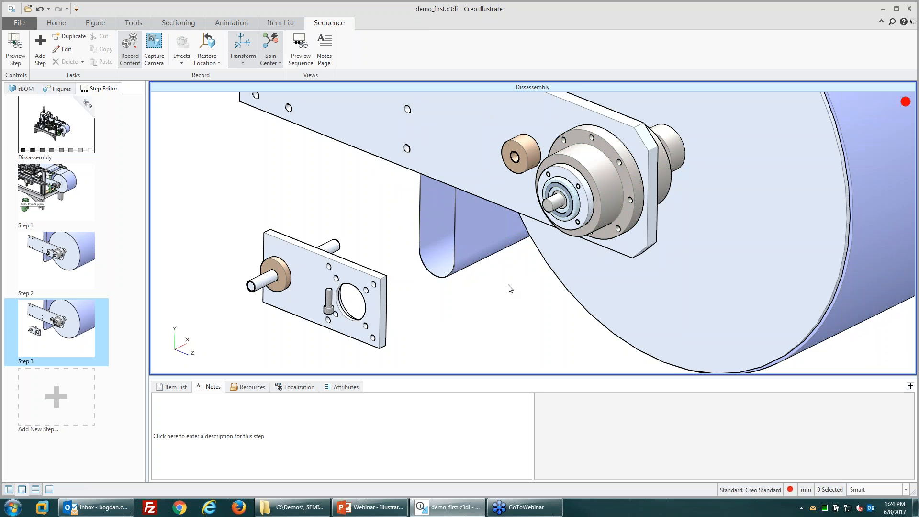
Step: Color the four moved plate parts pink
left_click(378, 338)
left_click(205, 151)
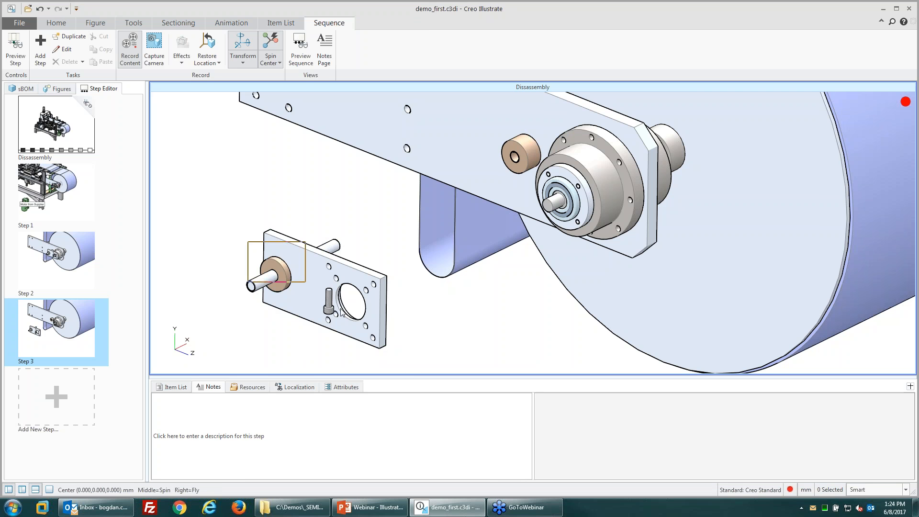
left_click(355, 331)
left_click_drag(400, 374, 400, 372)
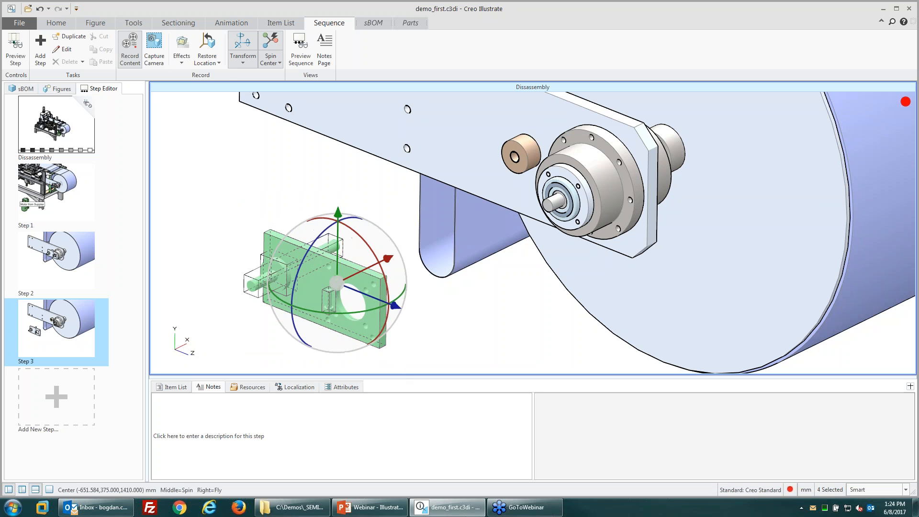
left_click(181, 47)
left_click(192, 148)
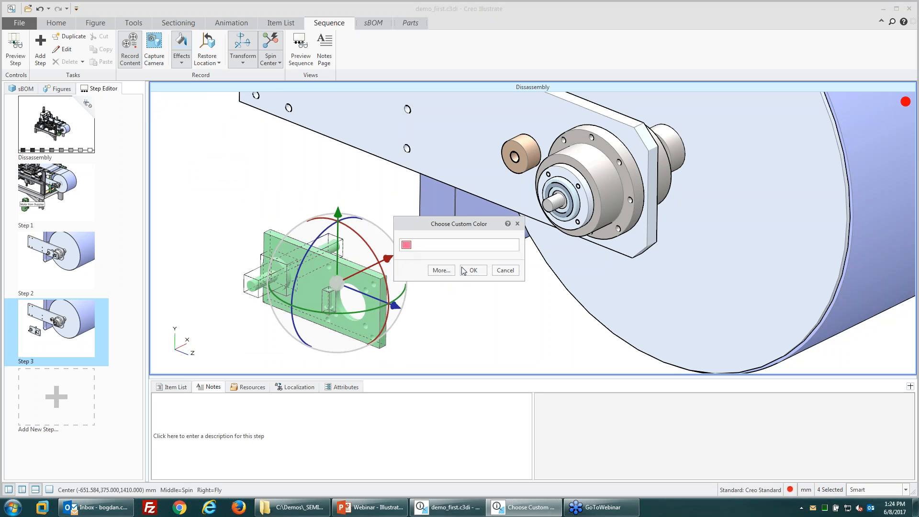
left_click(463, 270)
left_click(466, 317)
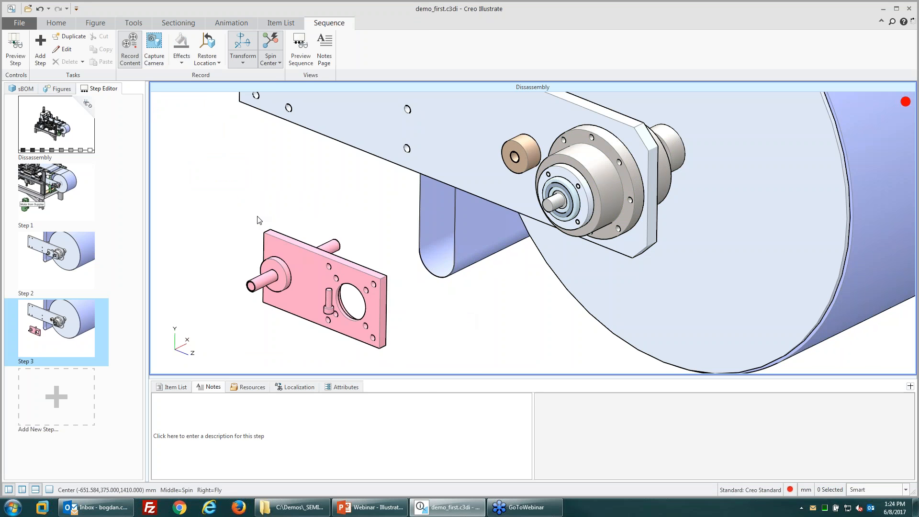
Step: Add the note 'Remove other components.' to Step 3, then show Step 1
left_click(219, 439)
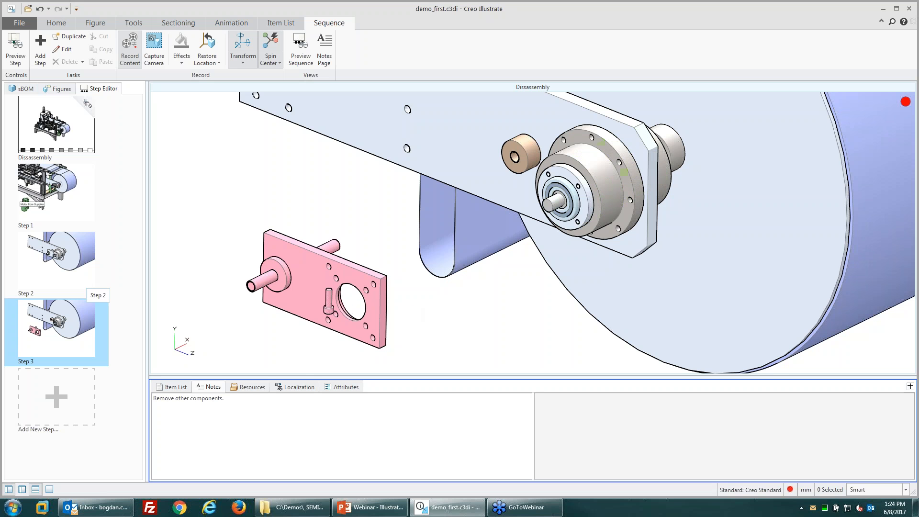
left_click(58, 188)
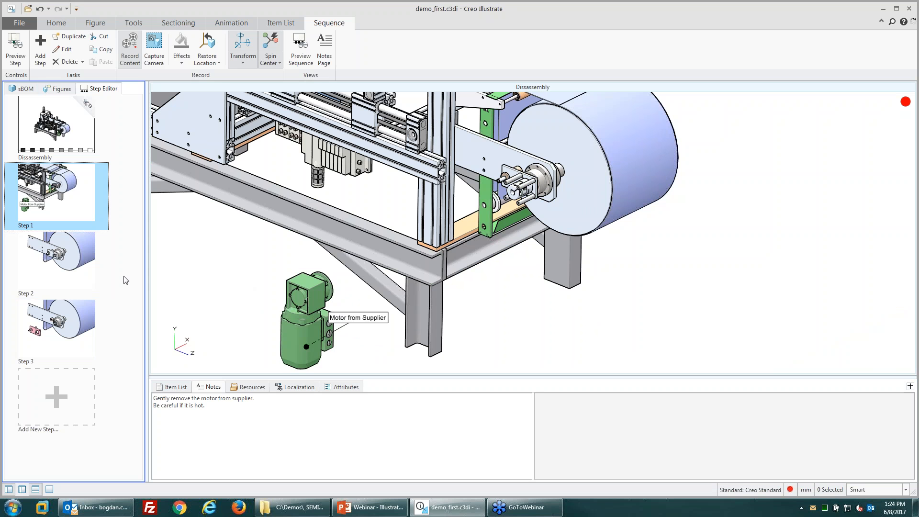
Step: Place a Wrench symbol in Step 1 beside the frame leg
left_click(262, 387)
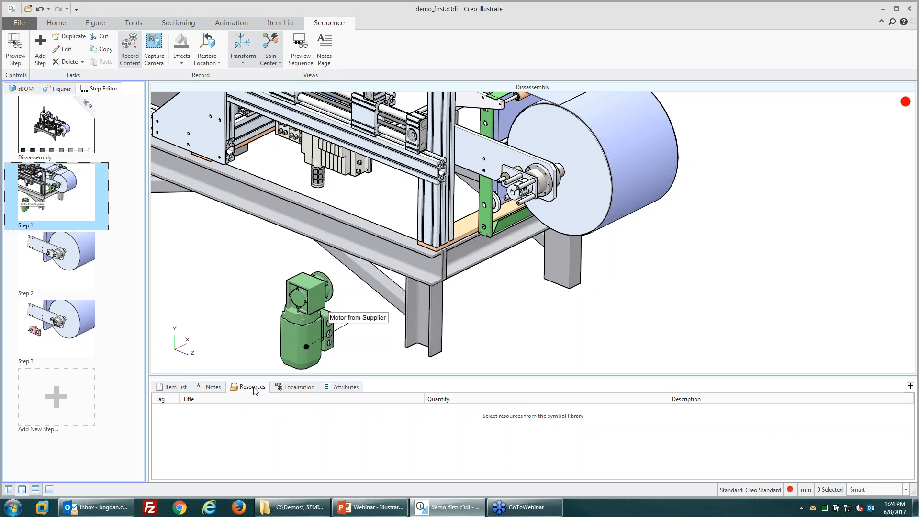
left_click(529, 420)
left_click(56, 24)
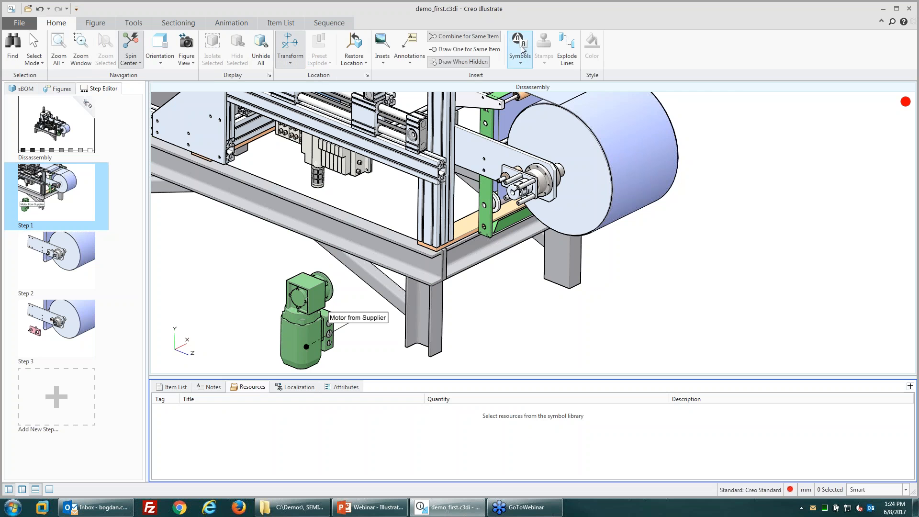
left_click(521, 63)
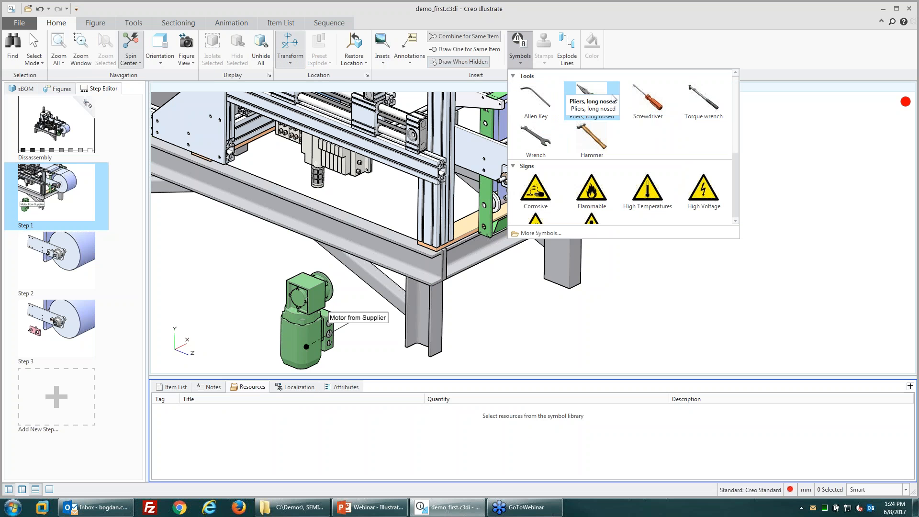
left_click(536, 142)
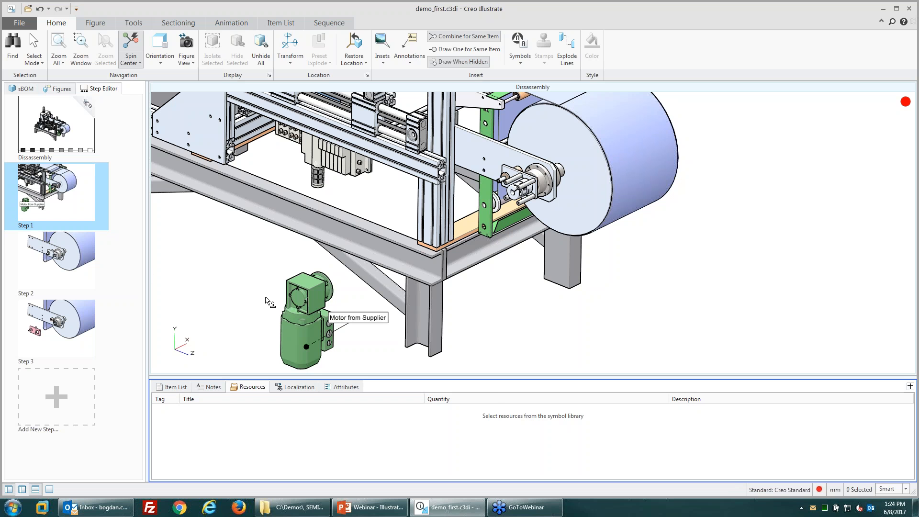
left_click(519, 61)
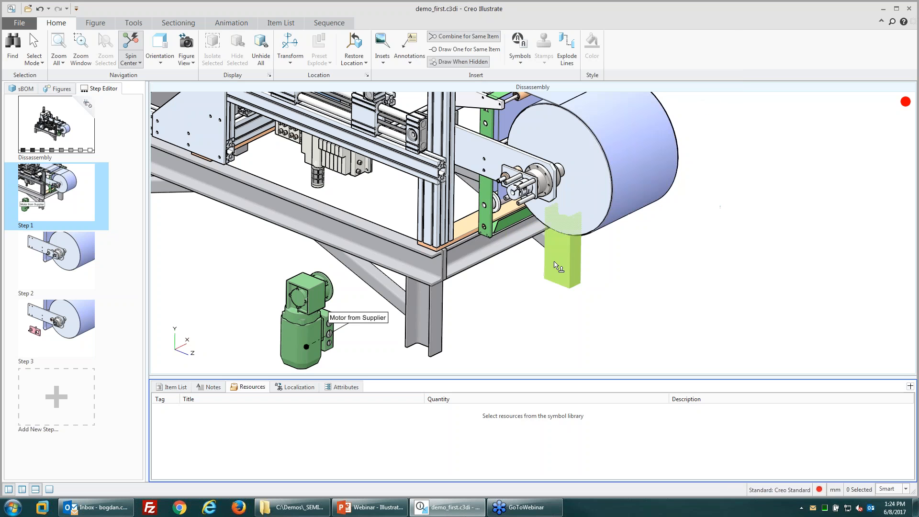
left_click(526, 302)
left_click(546, 307)
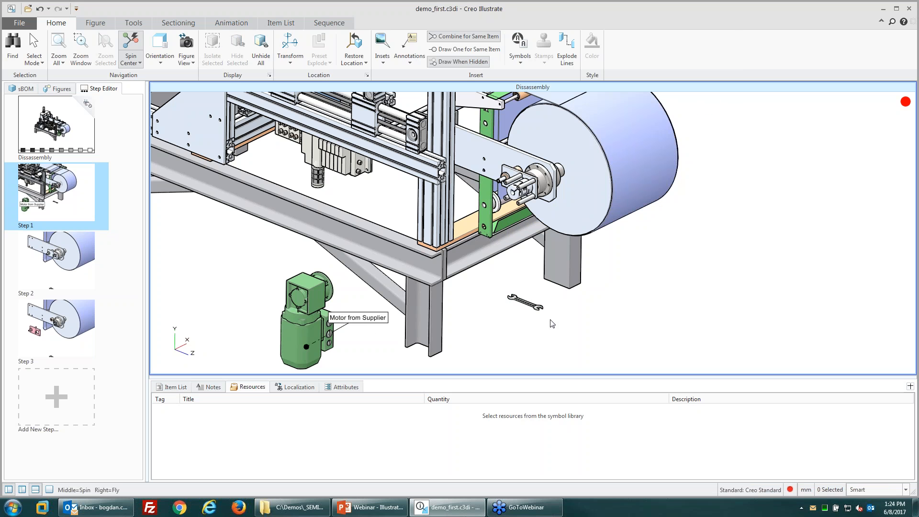
Step: Rotate the wrench symbol about 108 degrees
left_click(525, 303)
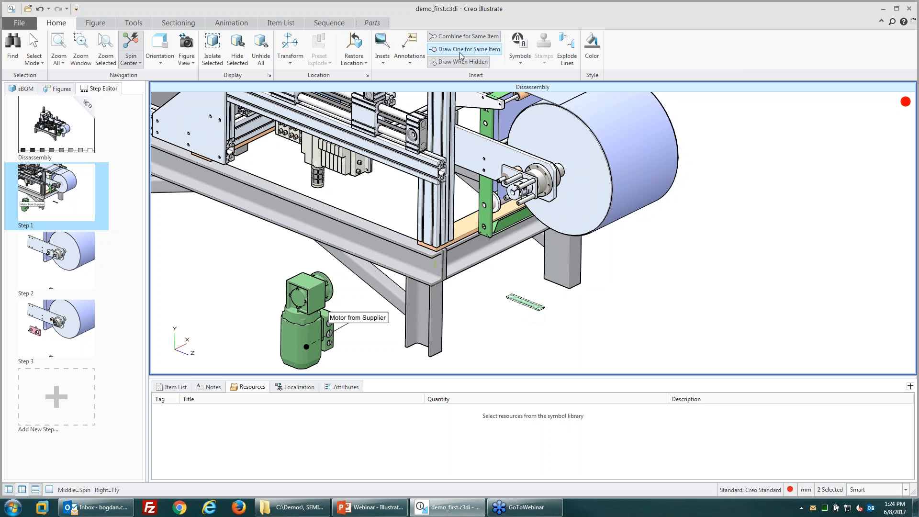
left_click(286, 46)
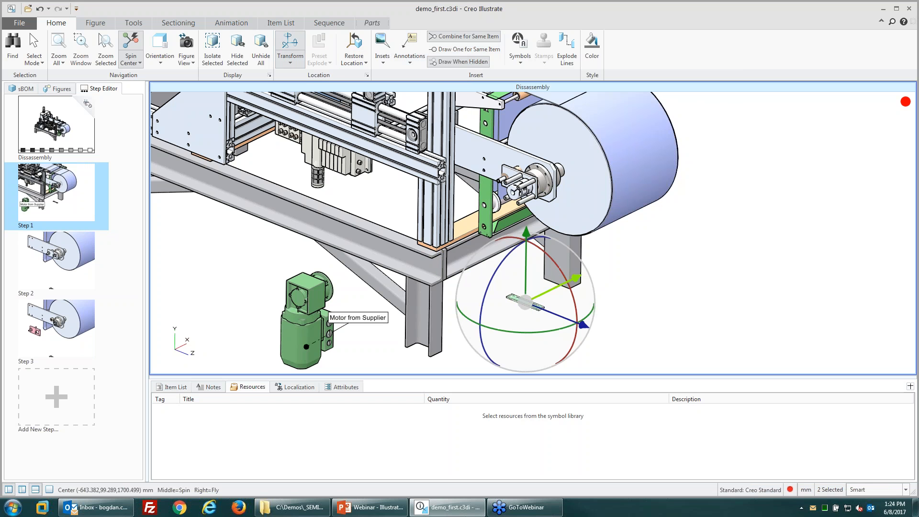
left_click_drag(511, 251, 497, 303)
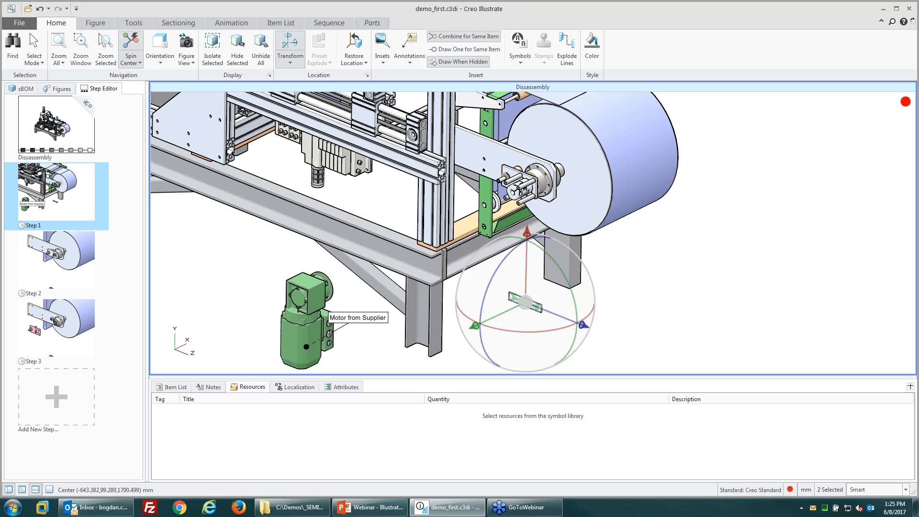
left_click(654, 339)
Step: Review the wrench in Step 1's resources list and notes
left_click(515, 419)
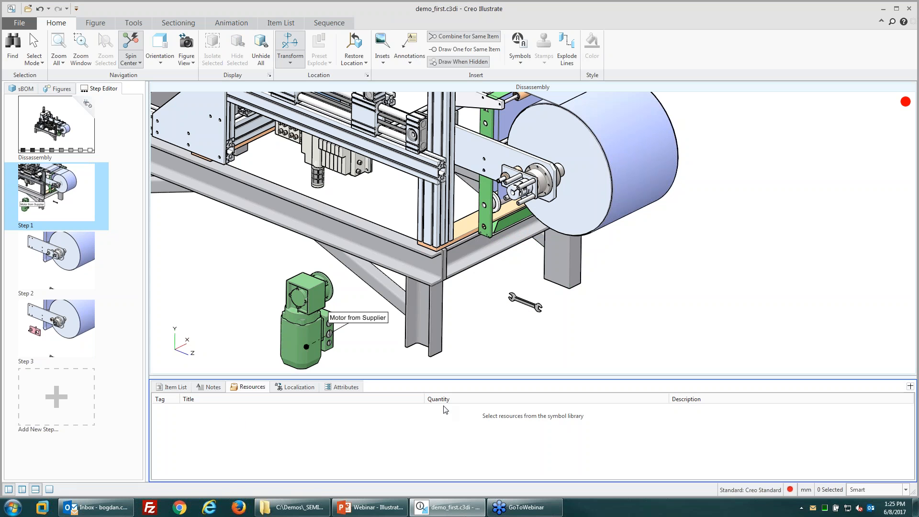
left_click(525, 302)
left_click(451, 335)
left_click(209, 387)
left_click(250, 388)
left_click(519, 57)
Step: Place the Oil can symbol from Consumables into Step 1
scroll(564, 158, "down", 3)
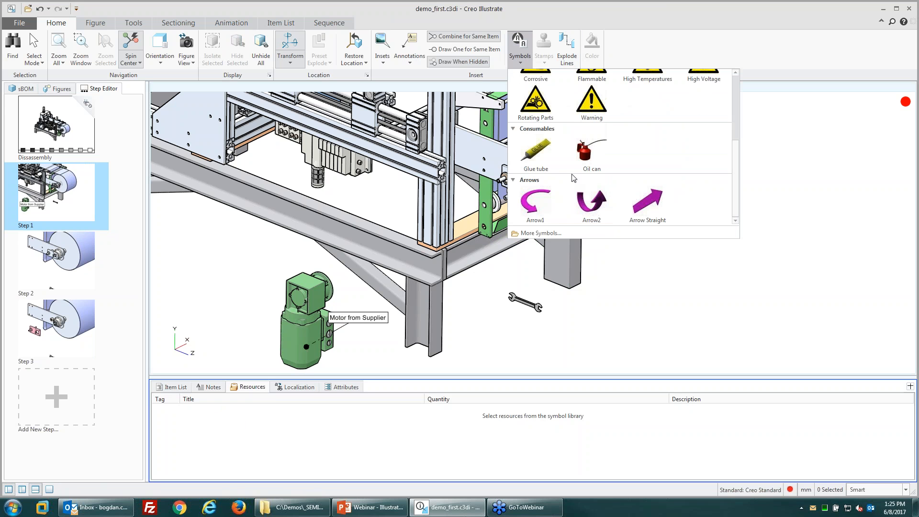
scroll(543, 147, "up", 3)
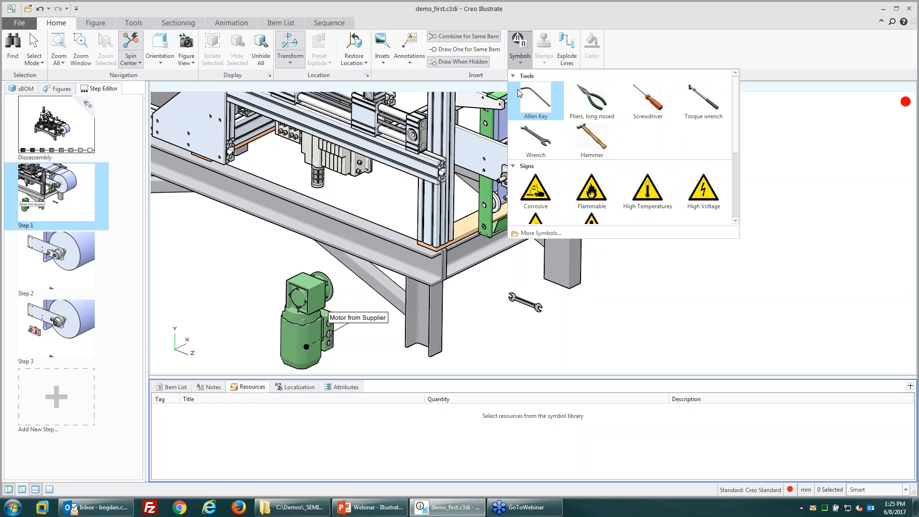
scroll(603, 154, "down", 3)
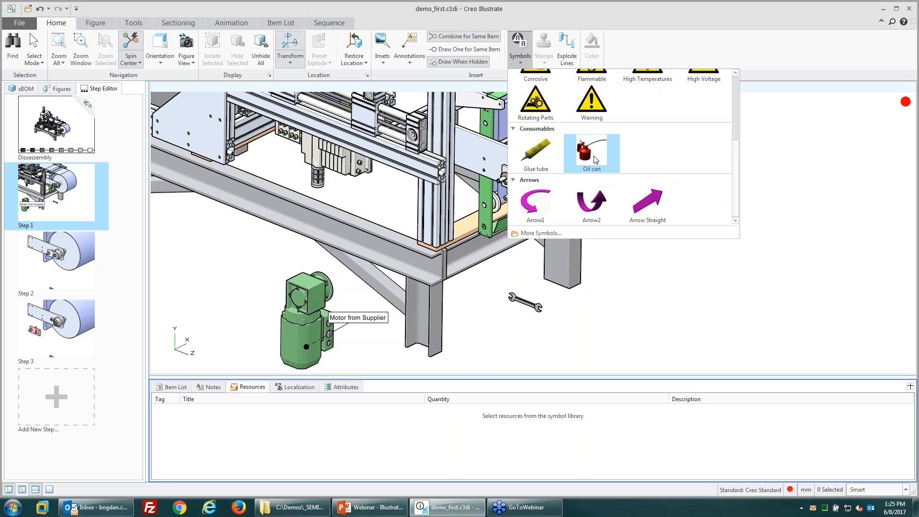
left_click(593, 159)
left_click(607, 321)
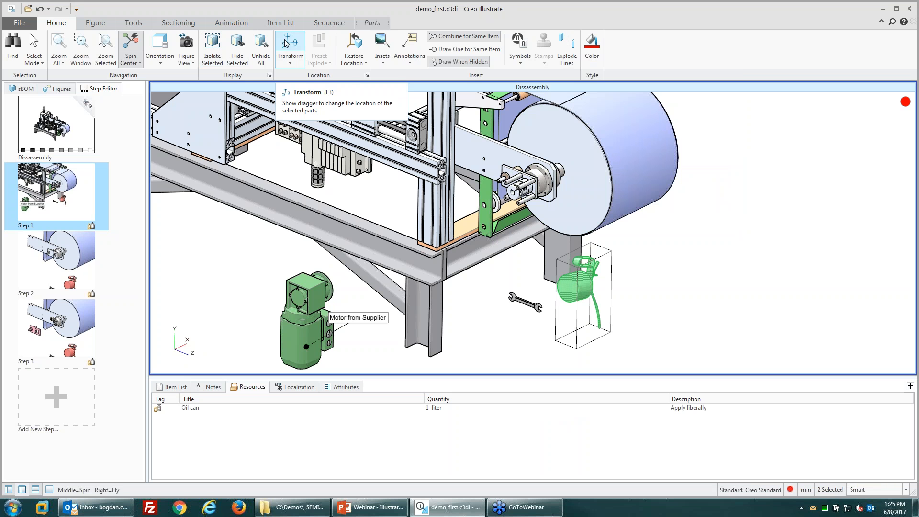
Step: Rotate the oil can about 100° and move it 87 mm beside the wrench
left_click(289, 45)
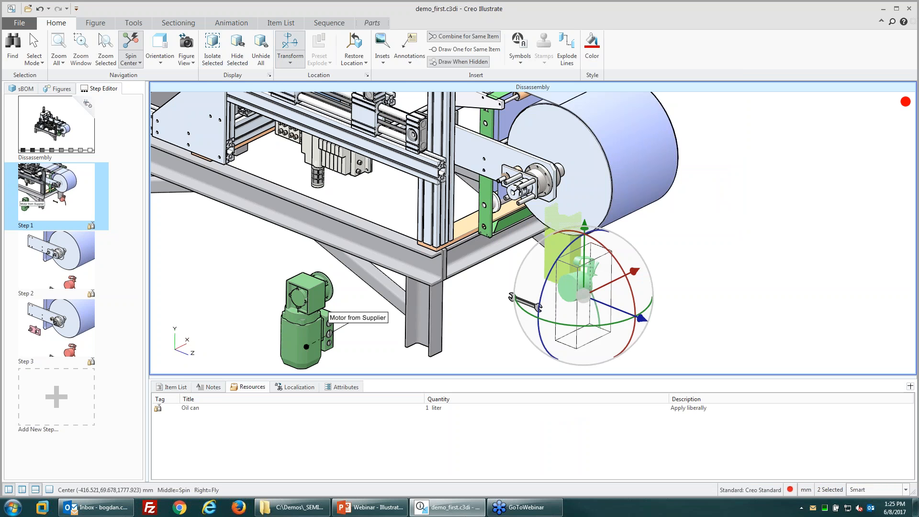
left_click_drag(546, 314, 531, 294)
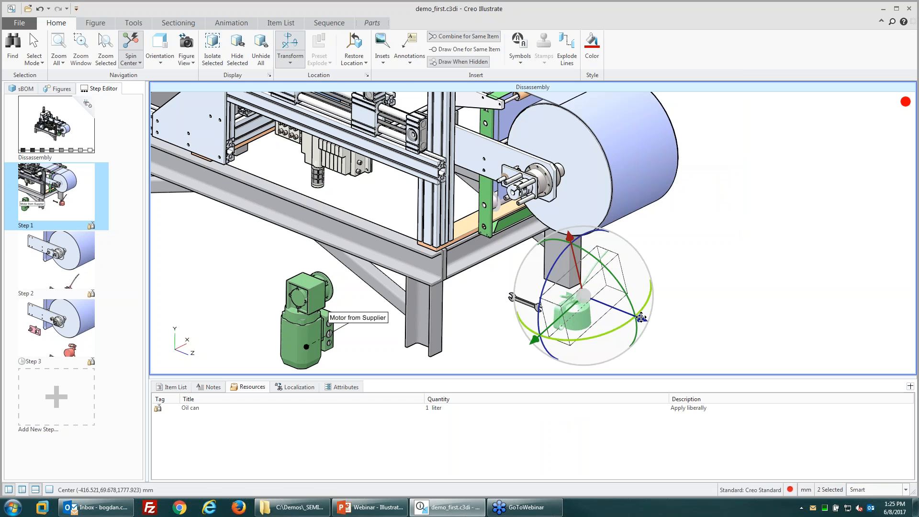
left_click_drag(647, 318, 698, 326)
left_click(698, 325)
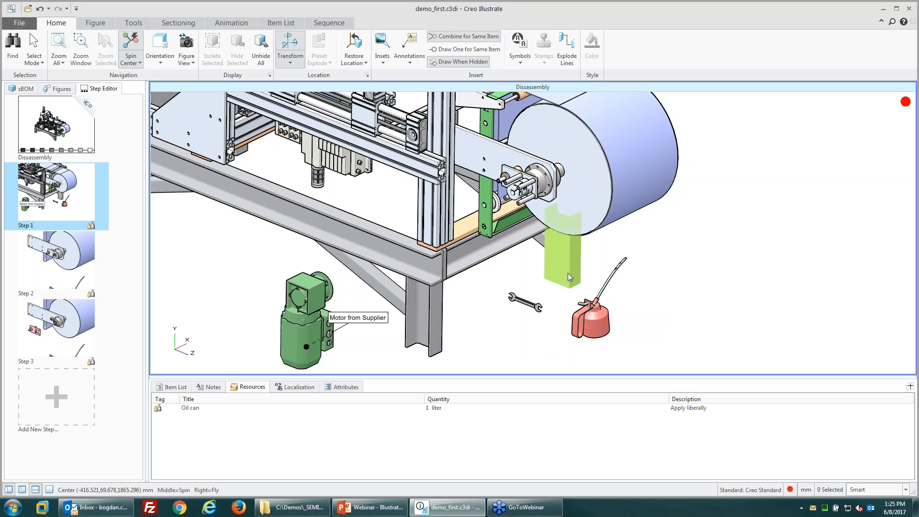
left_click(440, 415)
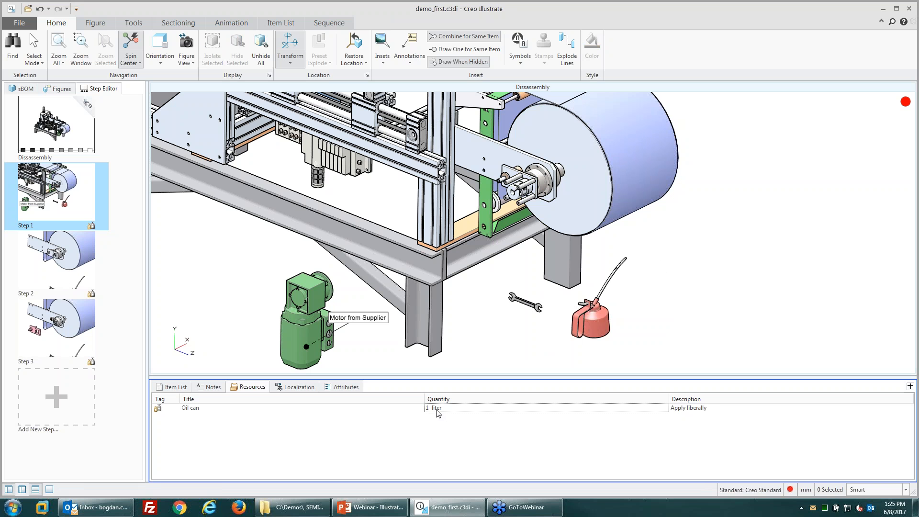
Step: Check the oil can's resource entry: Title Oil can, Quantity 1 liter, Description Apply liberally
left_click(693, 410)
left_click(193, 407)
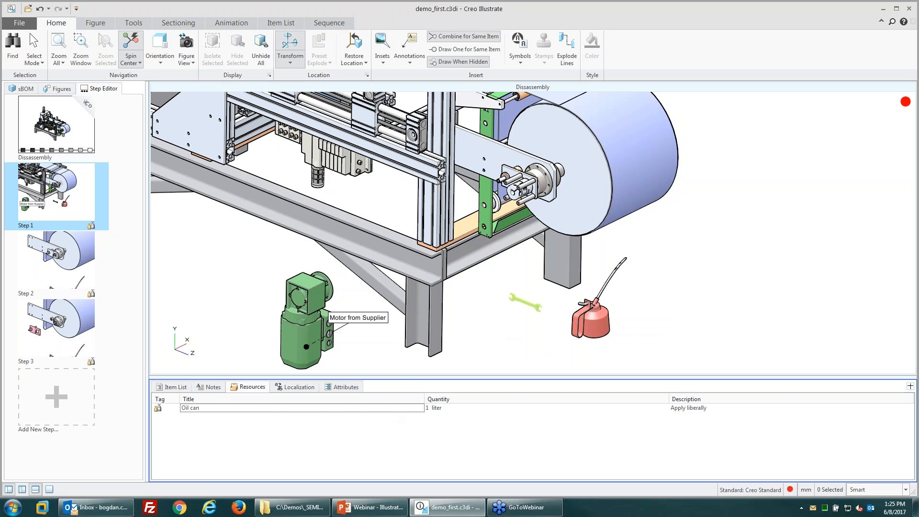
left_click(444, 409)
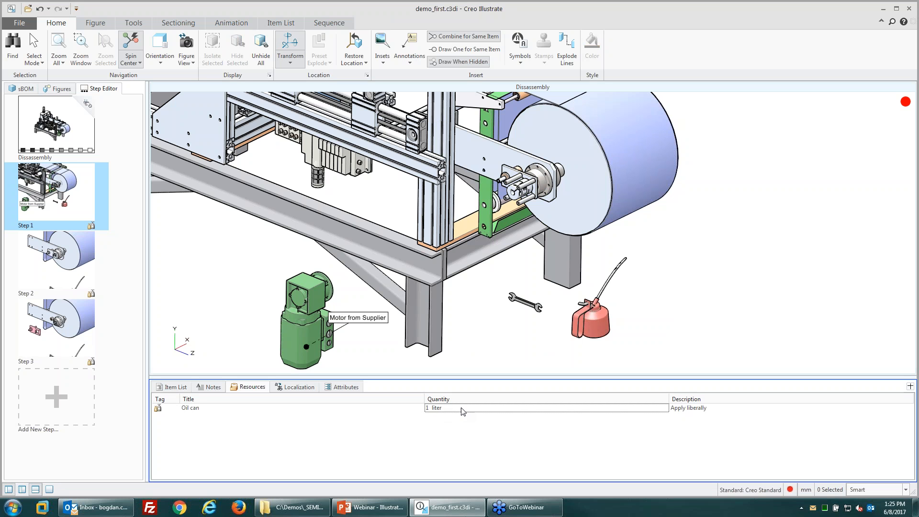
left_click(432, 410)
left_click(685, 409)
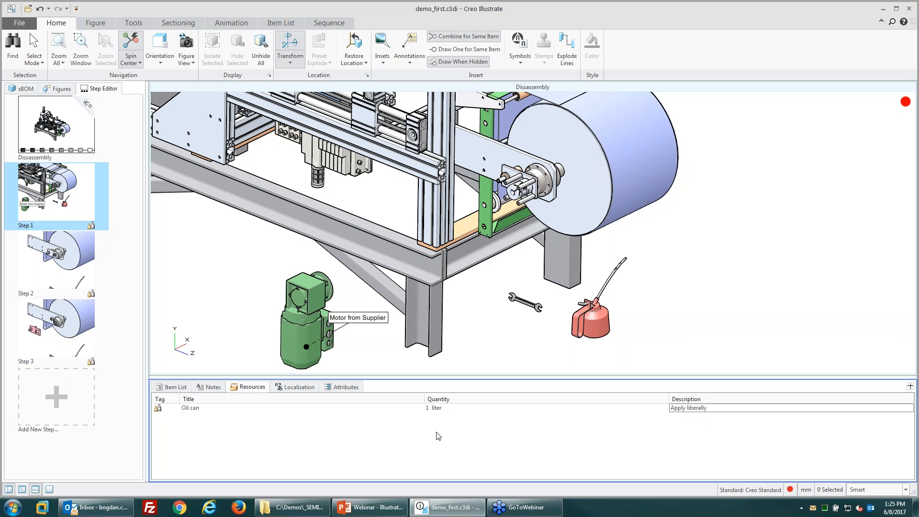
left_click(521, 64)
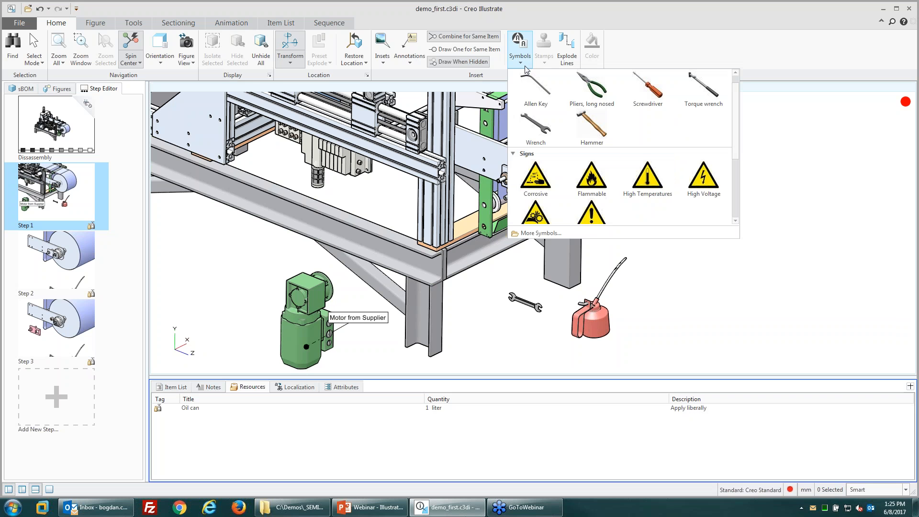
Step: Open More Symbols, filter to Consumables and preview the Oil can entry
scroll(566, 187, "down", 3)
left_click(538, 239)
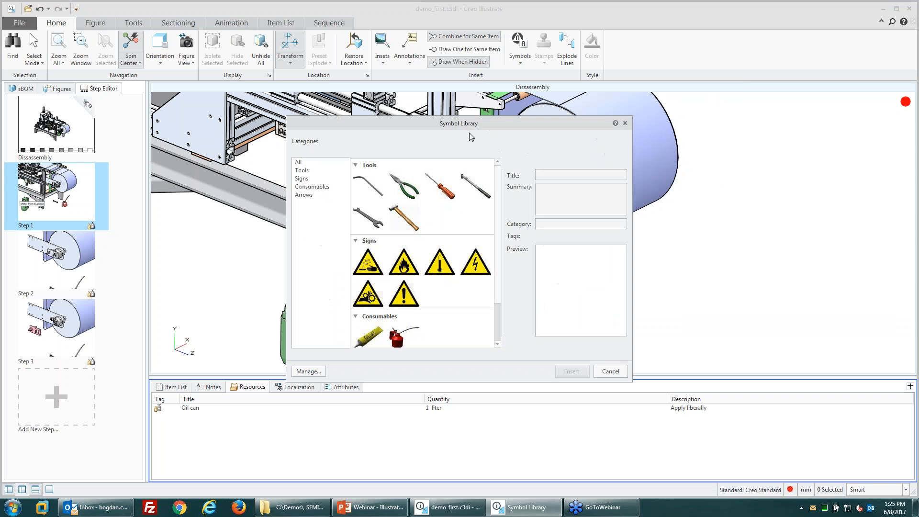
left_click_drag(540, 124, 442, 97)
left_click(201, 158)
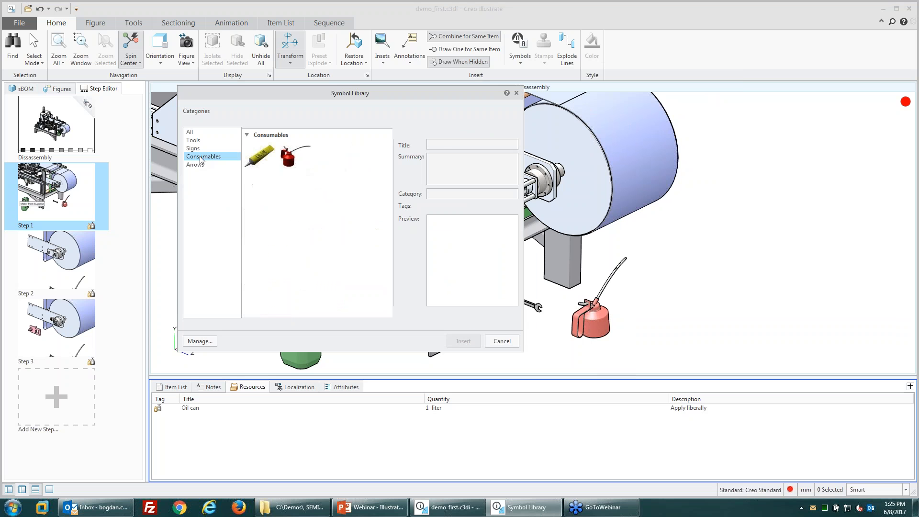
left_click(288, 154)
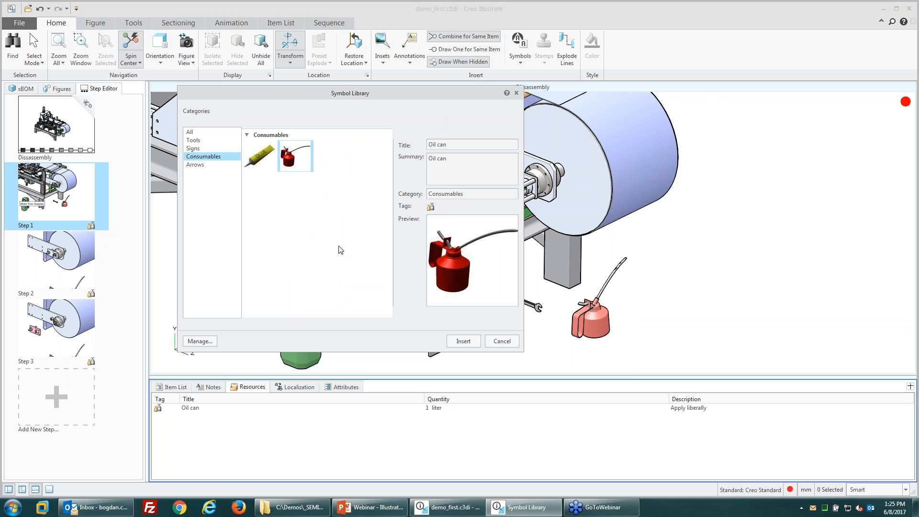
Step: Open the symbol Manage options, select the oil can and compare figure versus illustration settings
left_click(199, 340)
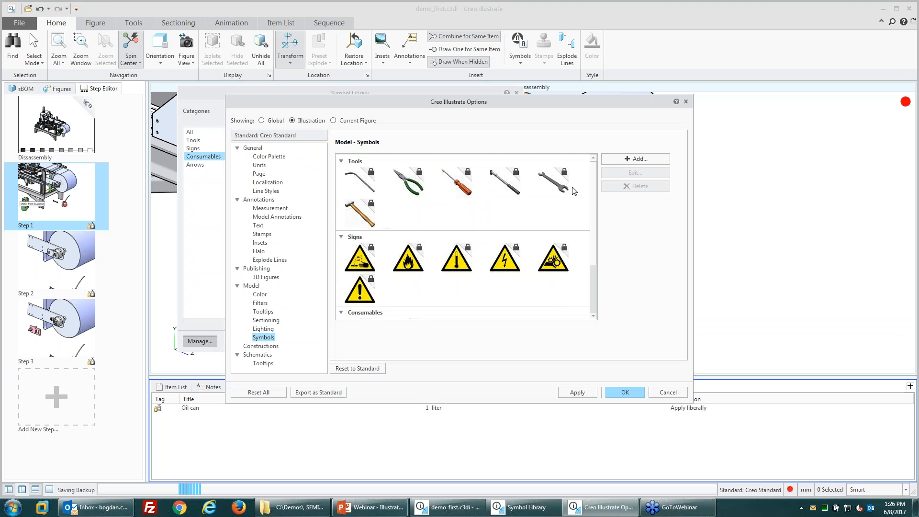
left_click_drag(595, 218, 596, 224)
scroll(421, 260, "down", 3)
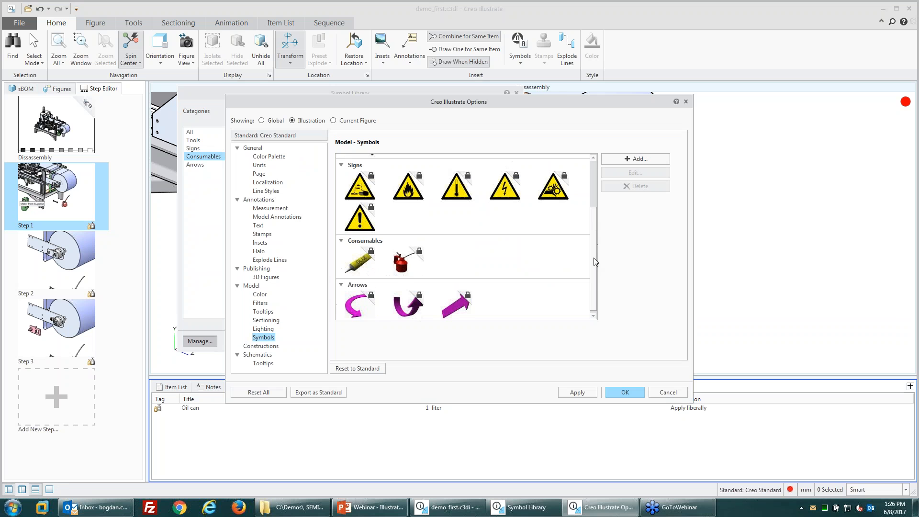
left_click(401, 272)
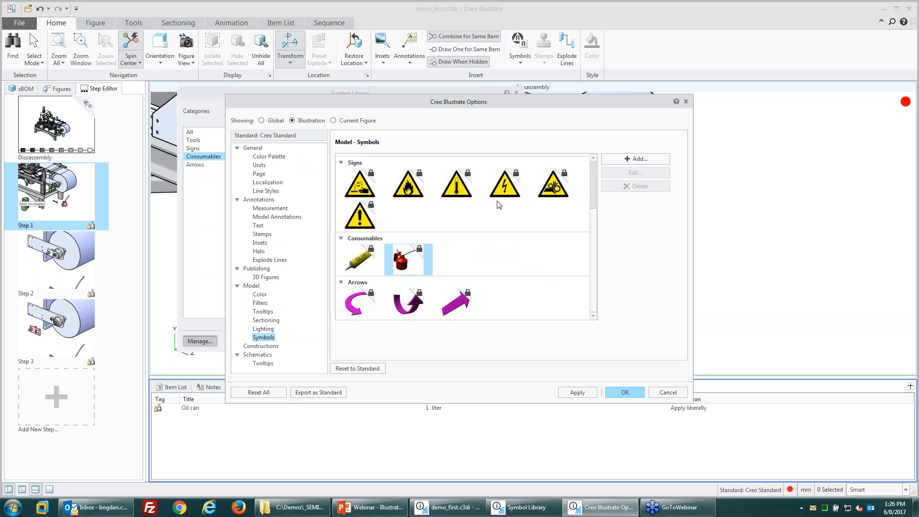
left_click(334, 121)
left_click(292, 120)
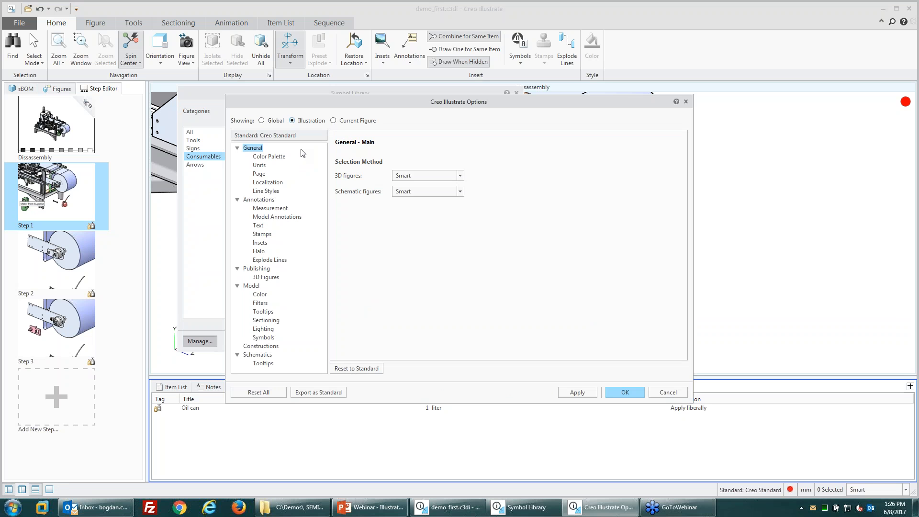
left_click(668, 392)
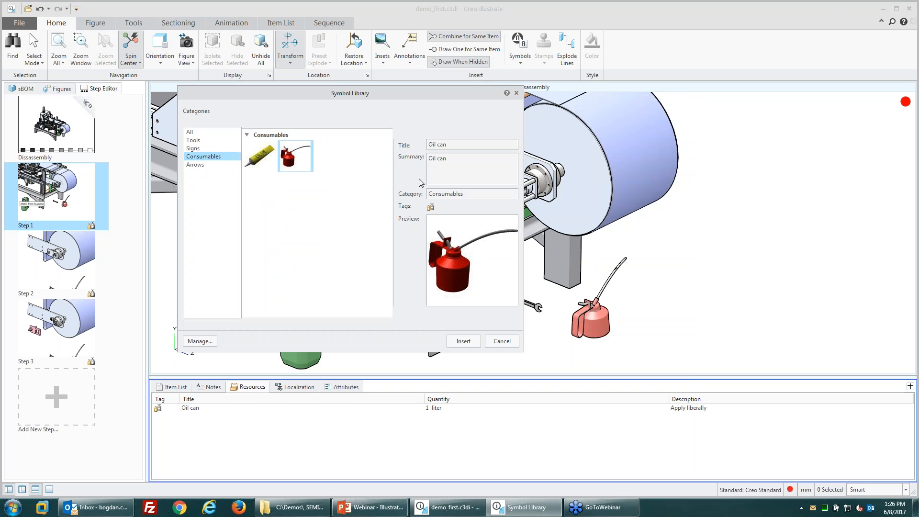
Step: Reopen the symbol settings and select the long-nosed pliers, flammable sign, then oil can
left_click(200, 341)
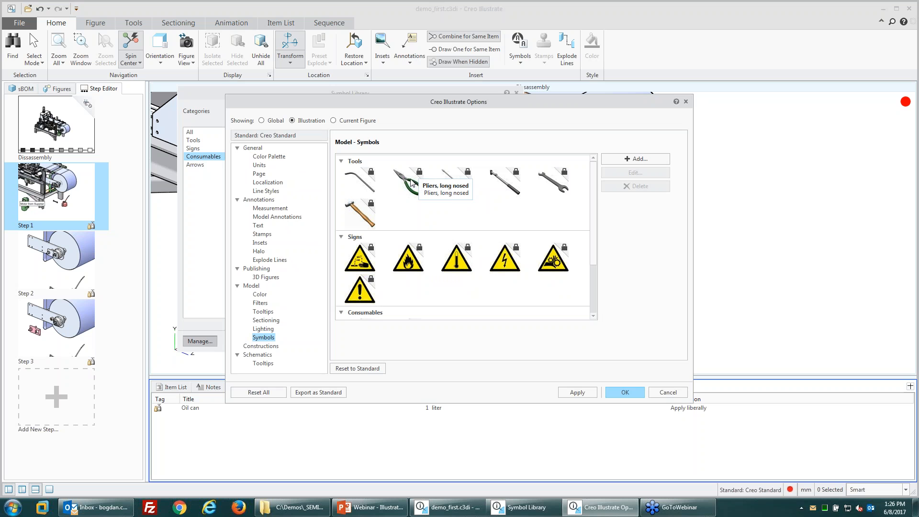
left_click(413, 183)
left_click(414, 262)
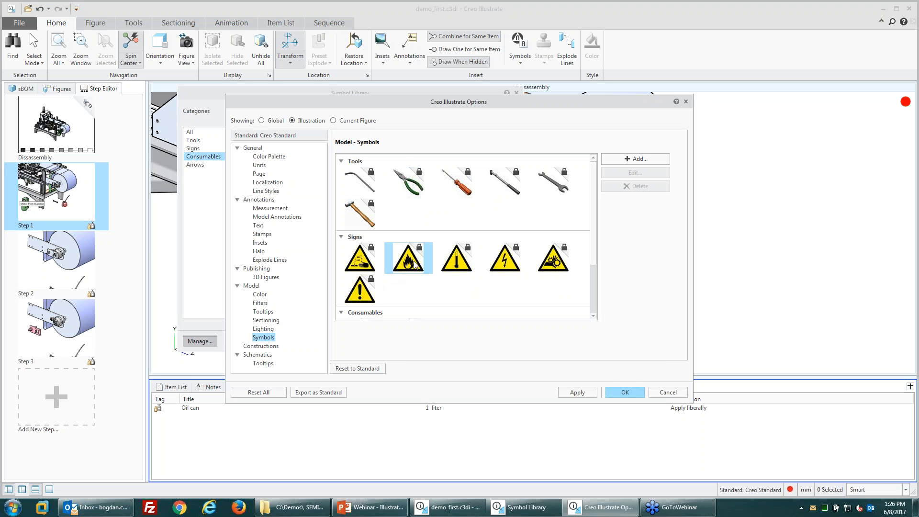
left_click(360, 372)
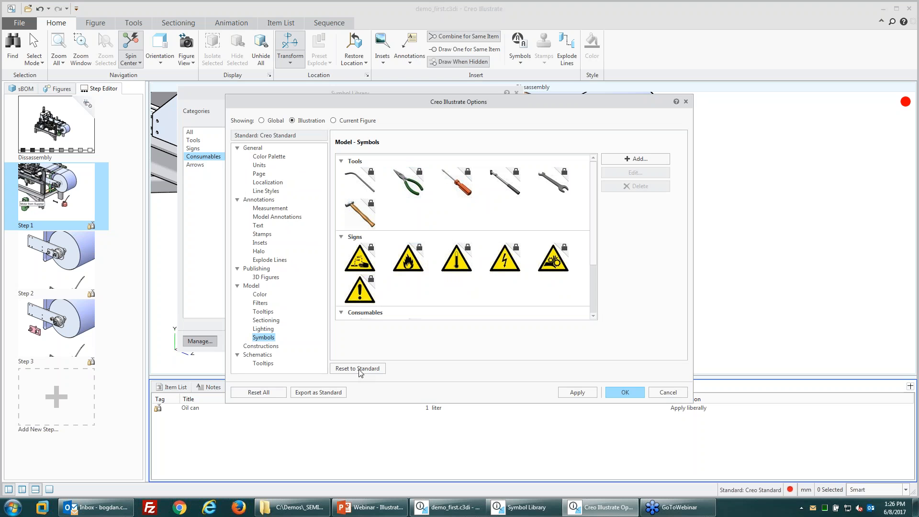
scroll(593, 259, "down", 3)
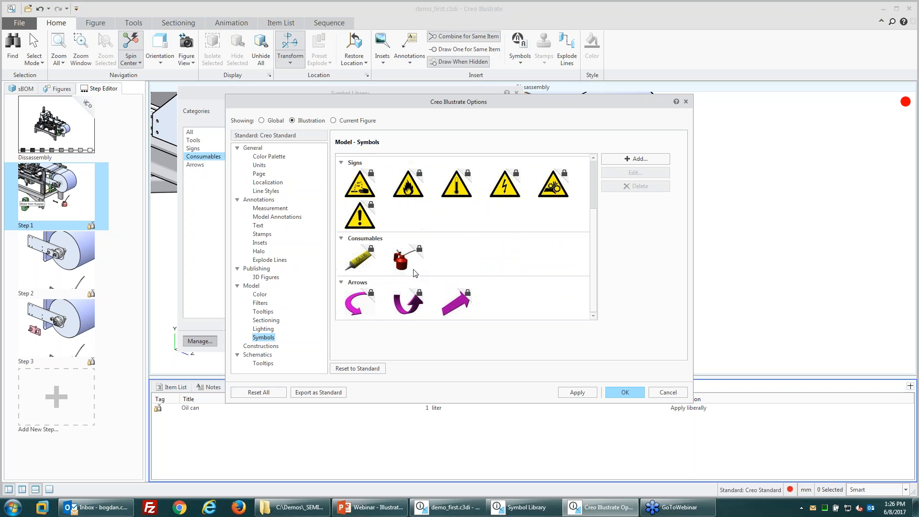
left_click(403, 258)
left_click(629, 160)
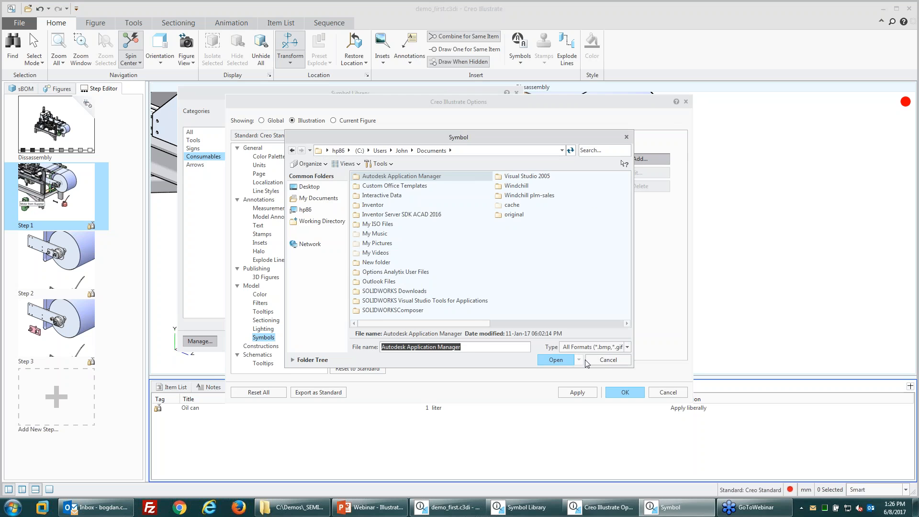
left_click(602, 362)
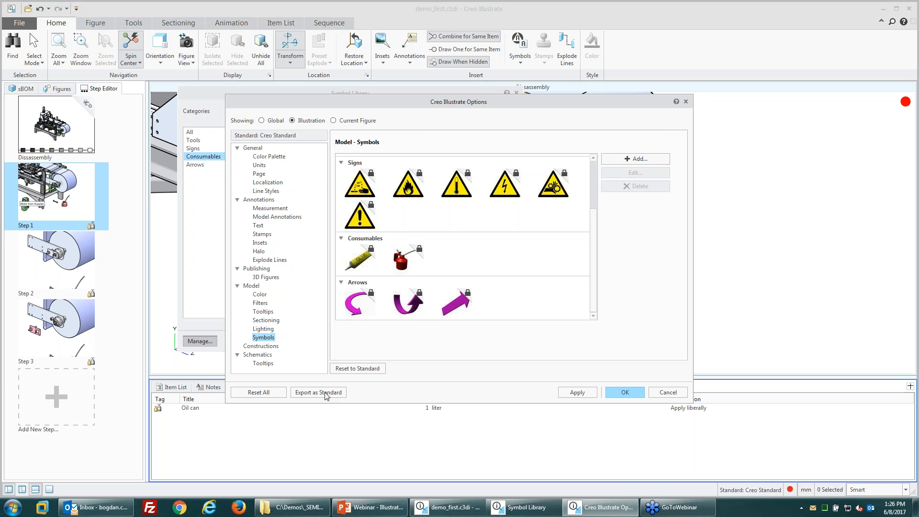
left_click(369, 370)
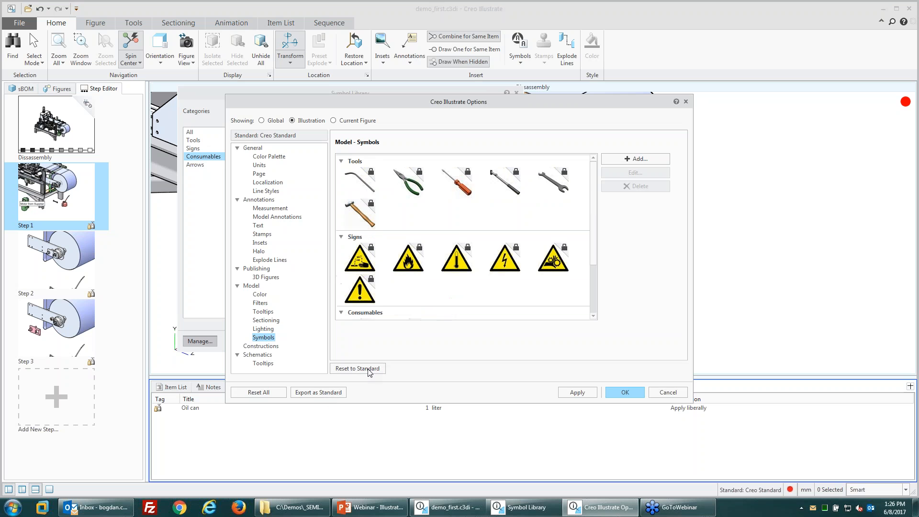
left_click(321, 393)
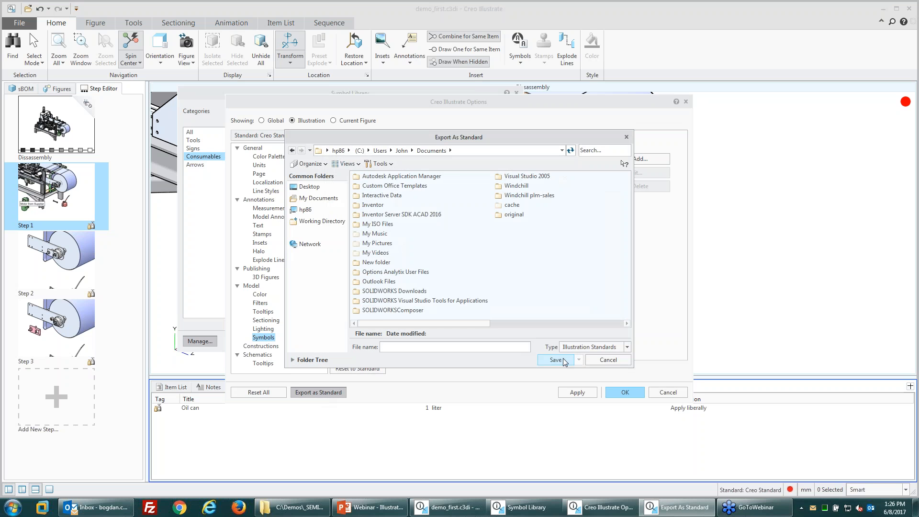
left_click(604, 361)
scroll(531, 252, "down", 3)
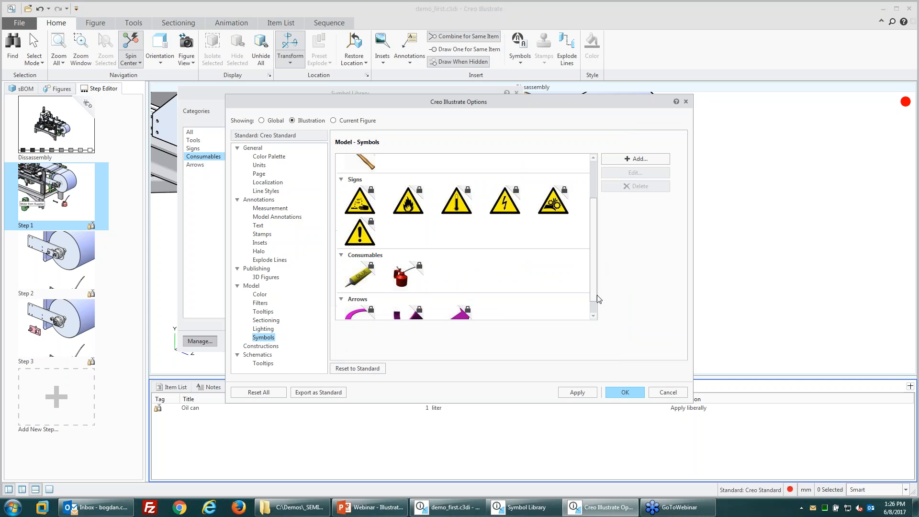
left_click(405, 257)
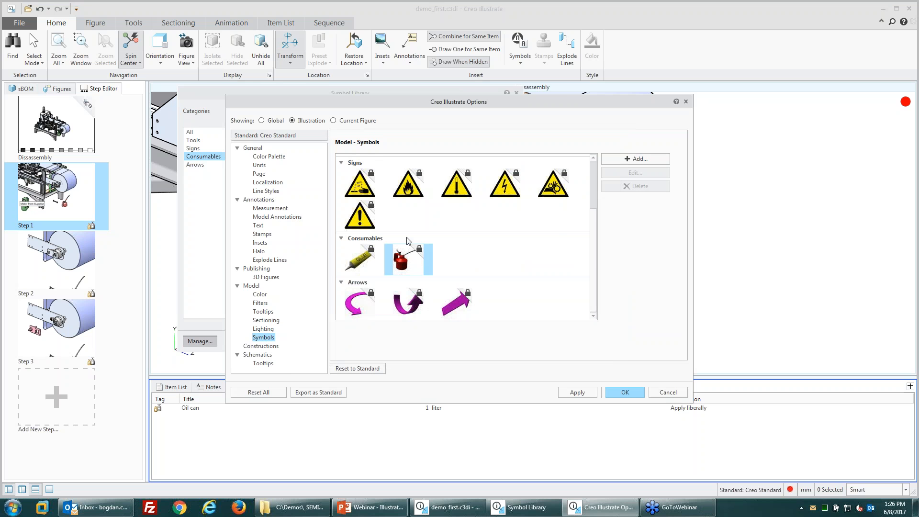
left_click(261, 120)
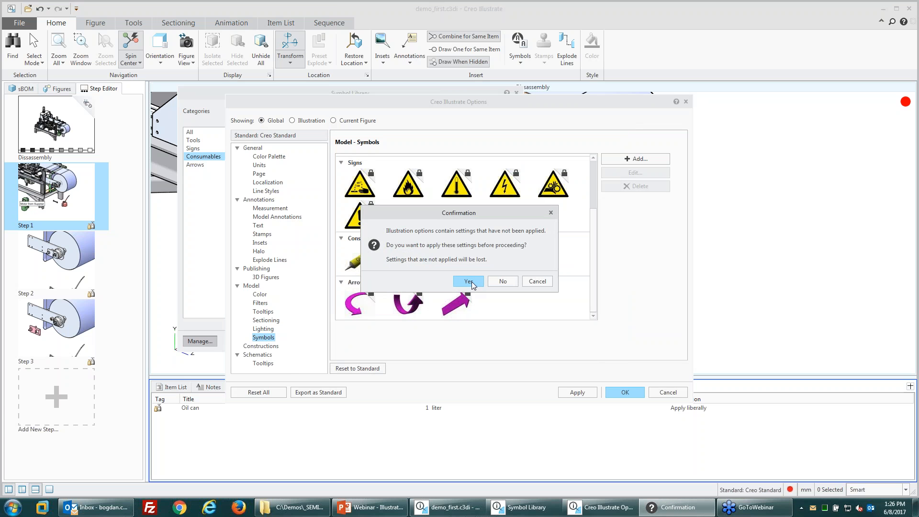
left_click(471, 282)
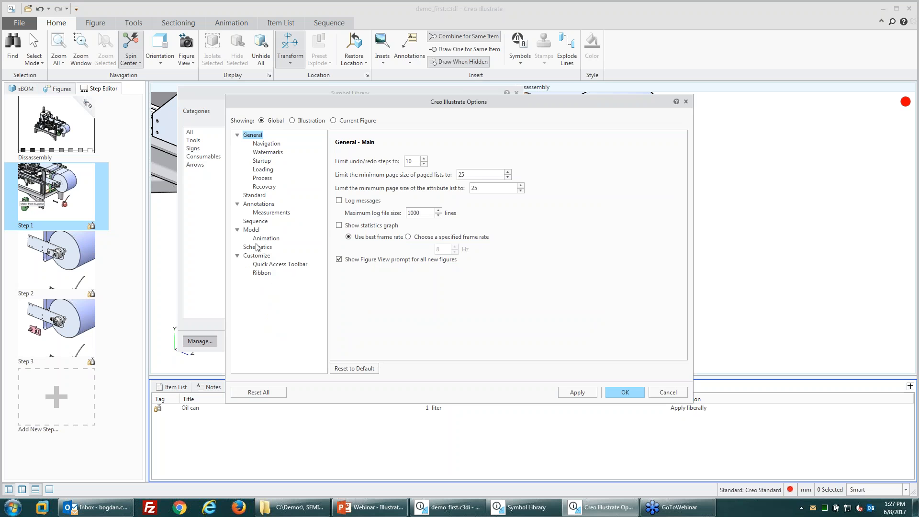
left_click(255, 221)
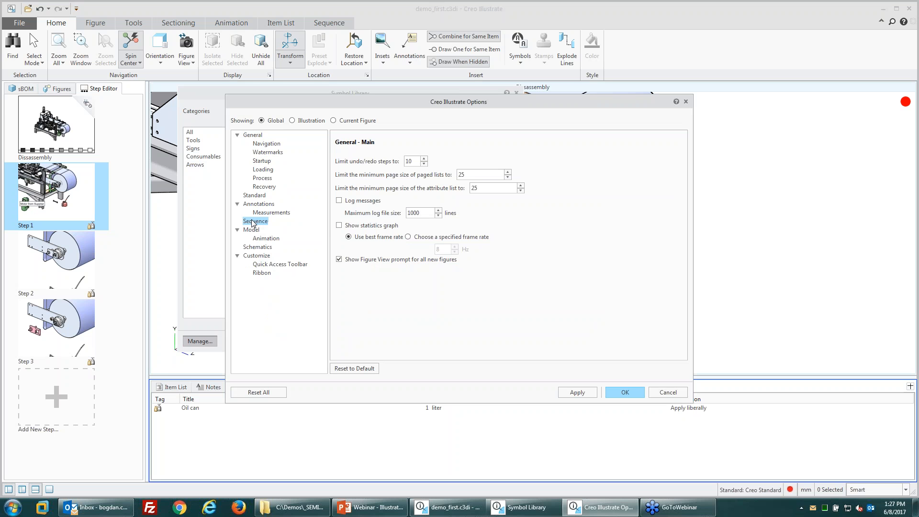
left_click(334, 121)
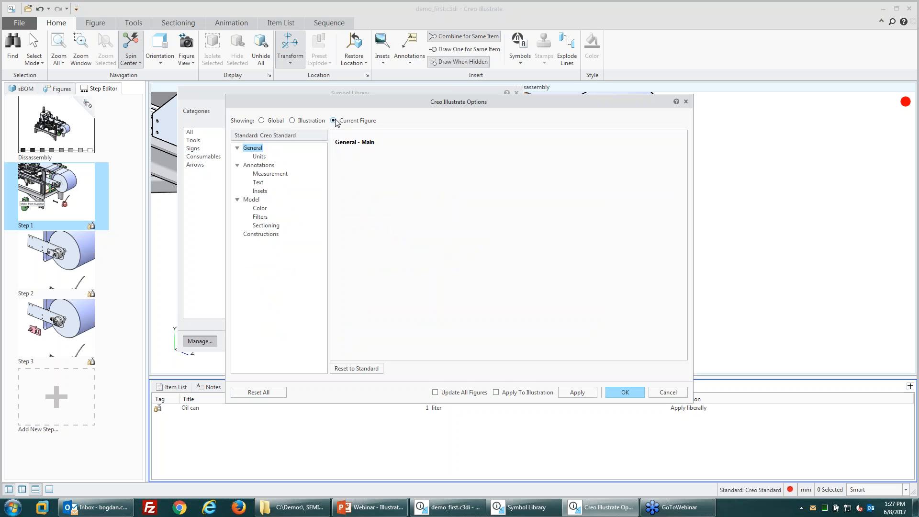
left_click(292, 121)
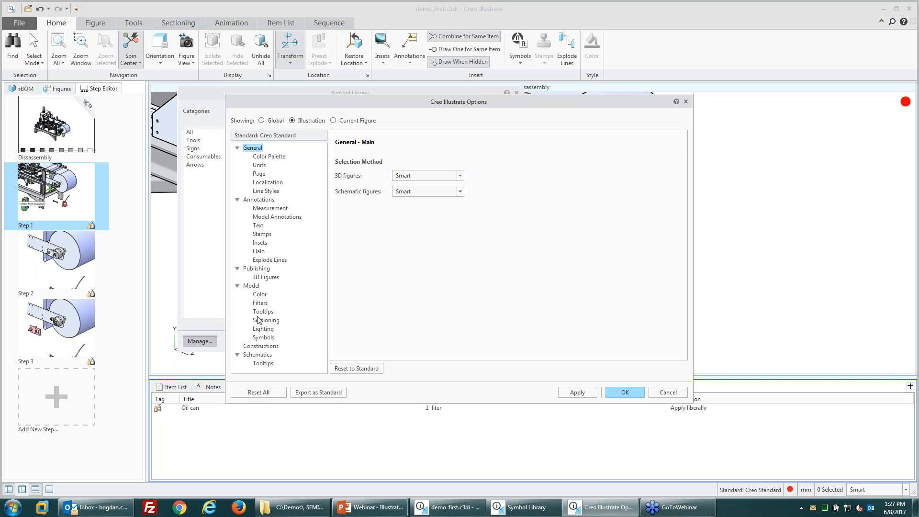
left_click(259, 337)
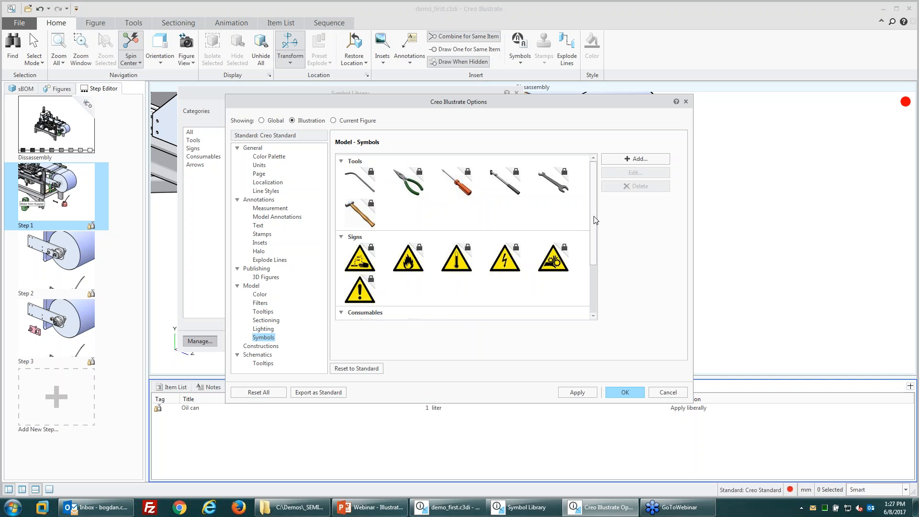
scroll(592, 225, "down", 3)
left_click(414, 253)
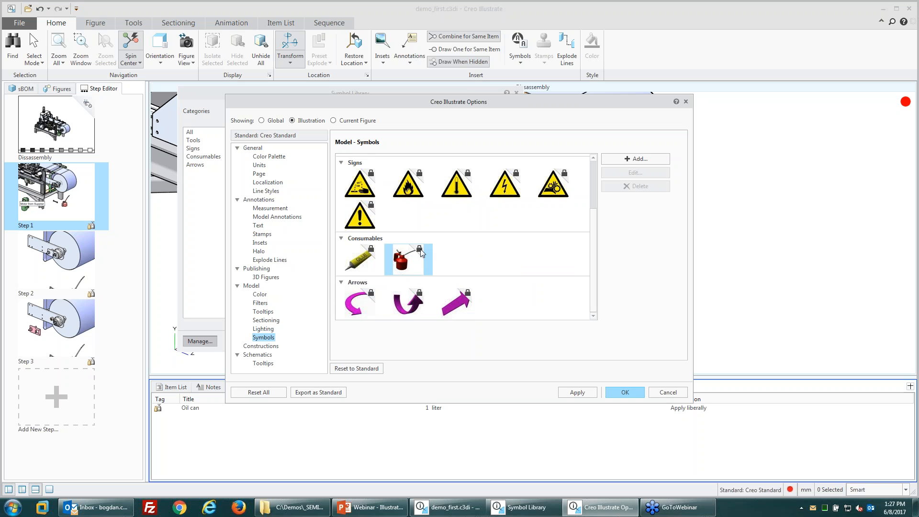
left_click(421, 249)
left_click(402, 264)
left_click(420, 260)
left_click(420, 261)
scroll(415, 272, "up", 2)
scroll(421, 277, "down", 2)
left_click(361, 250)
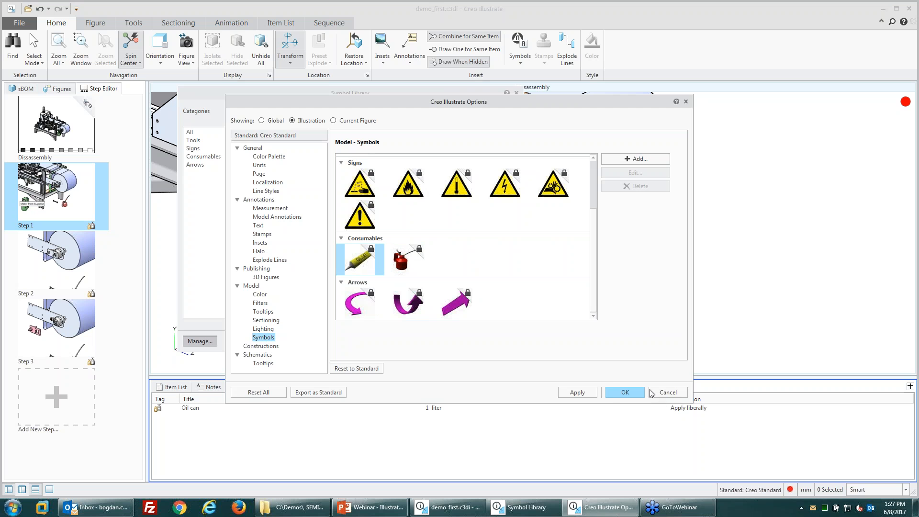
Step: Close Options and preview the Glue tube and Oil can symbols under Consumables
left_click(667, 393)
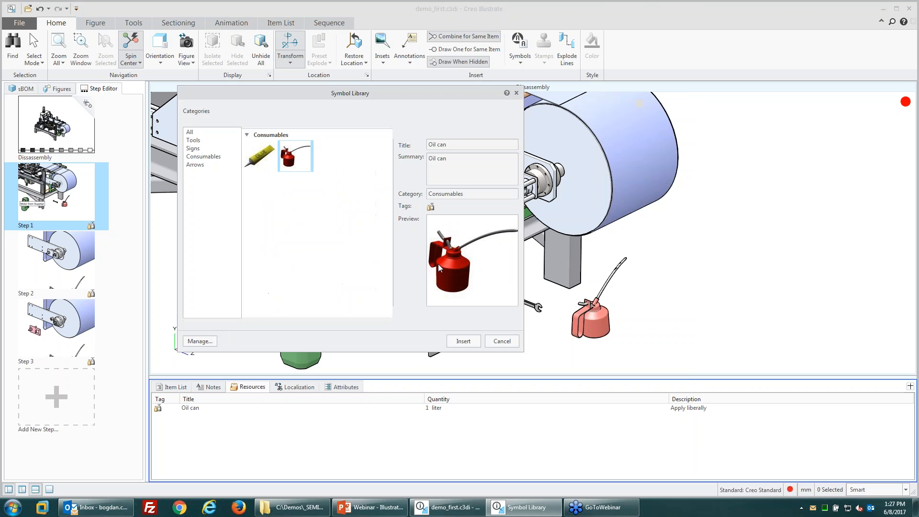
left_click(259, 159)
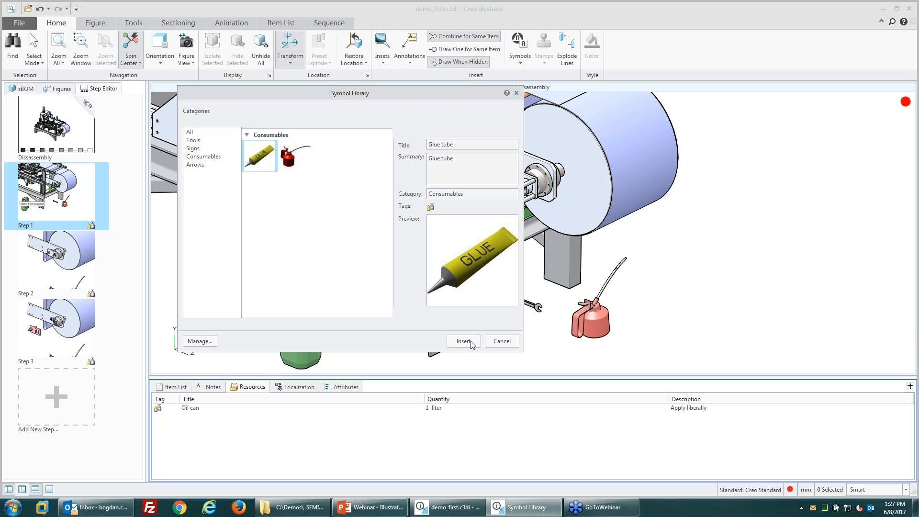
left_click(195, 165)
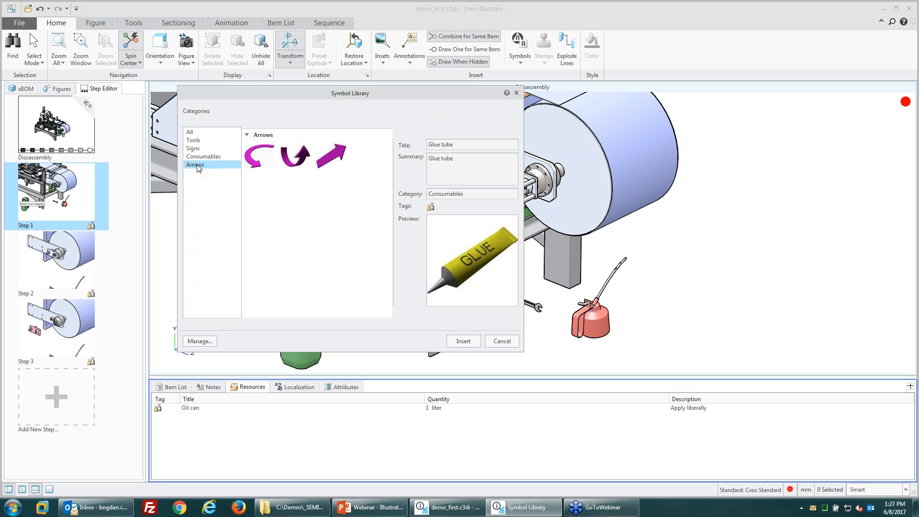
left_click(190, 135)
left_click(202, 159)
left_click(264, 157)
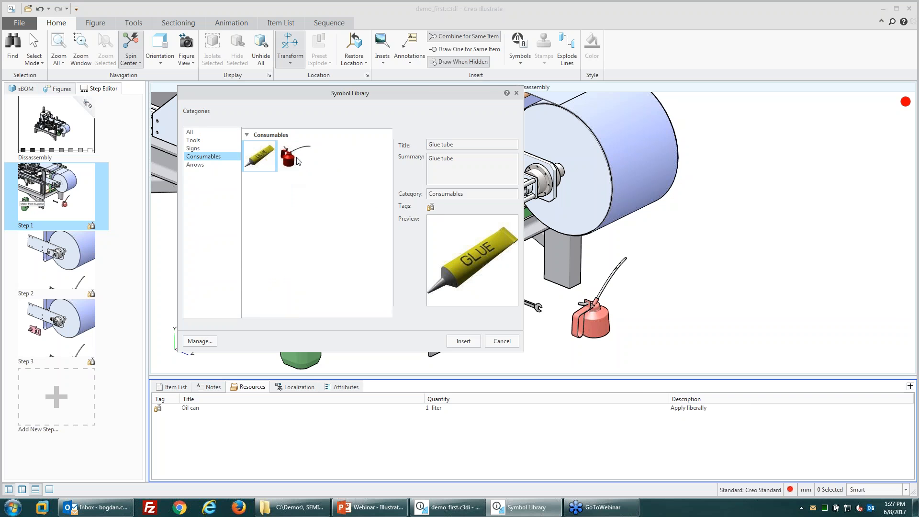
left_click(298, 160)
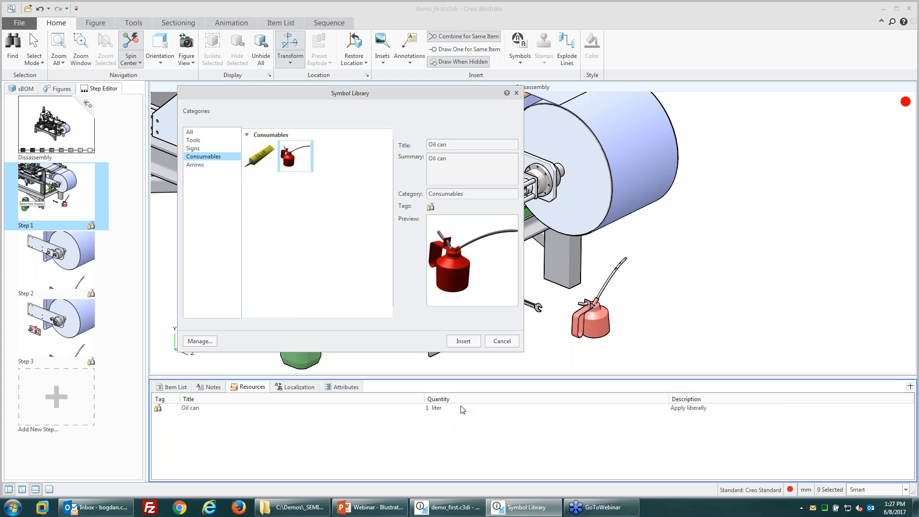
Step: Load hammer.ol from C:\Demos\CAD\_Illustrate as a new symbol and rotate its preview to a side view
left_click(202, 165)
left_click(204, 156)
left_click(200, 341)
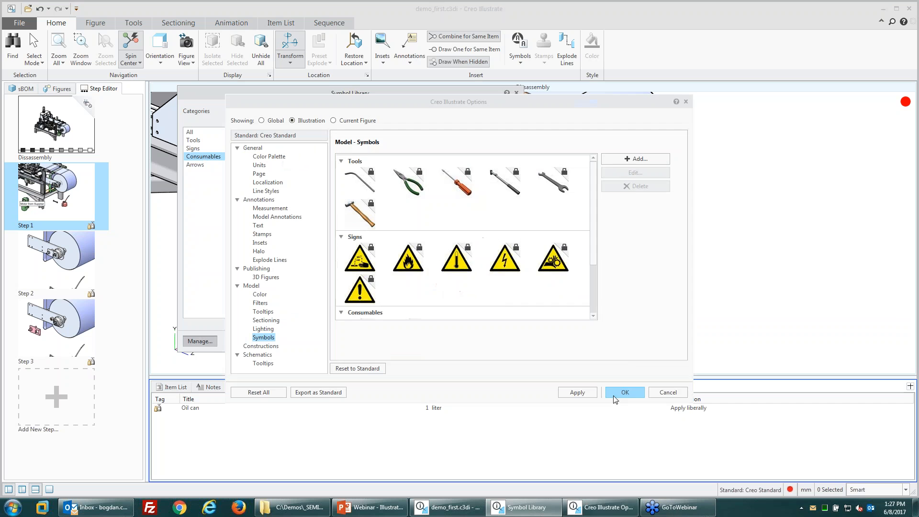
left_click(632, 161)
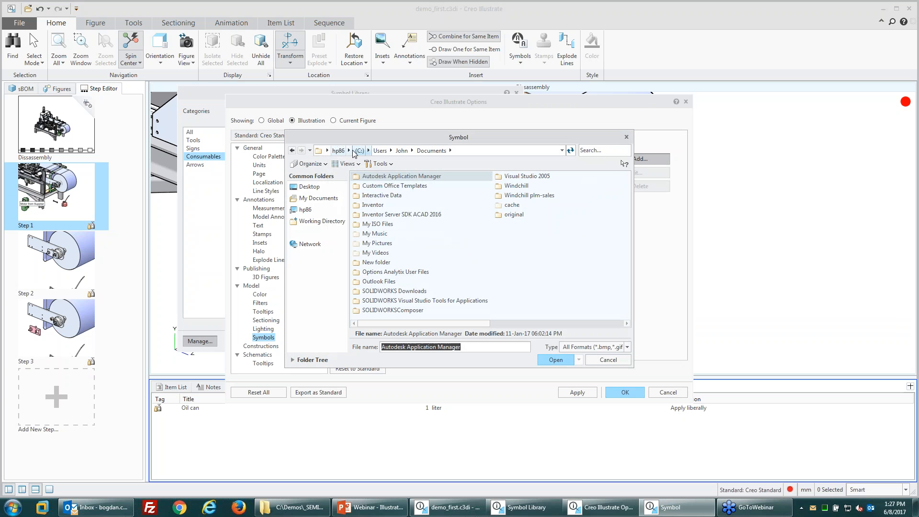
double_click(378, 196)
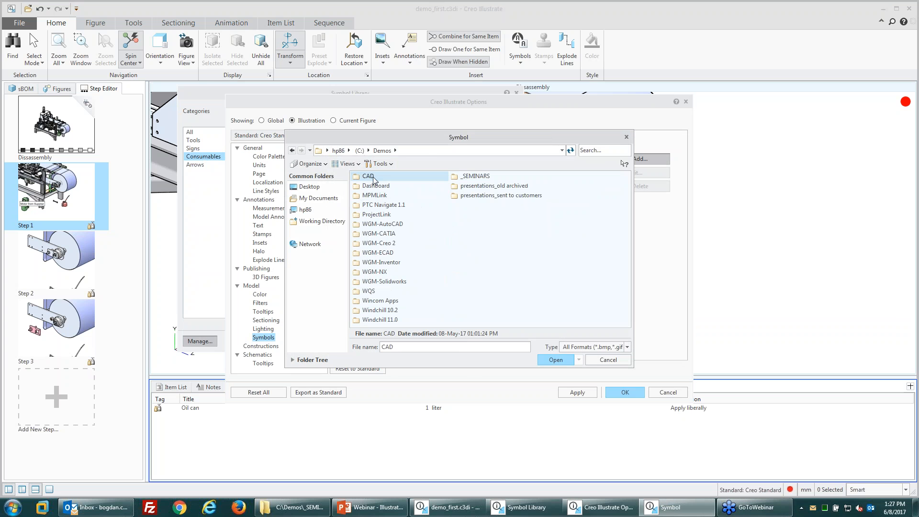
double_click(368, 176)
double_click(374, 214)
left_click(375, 205)
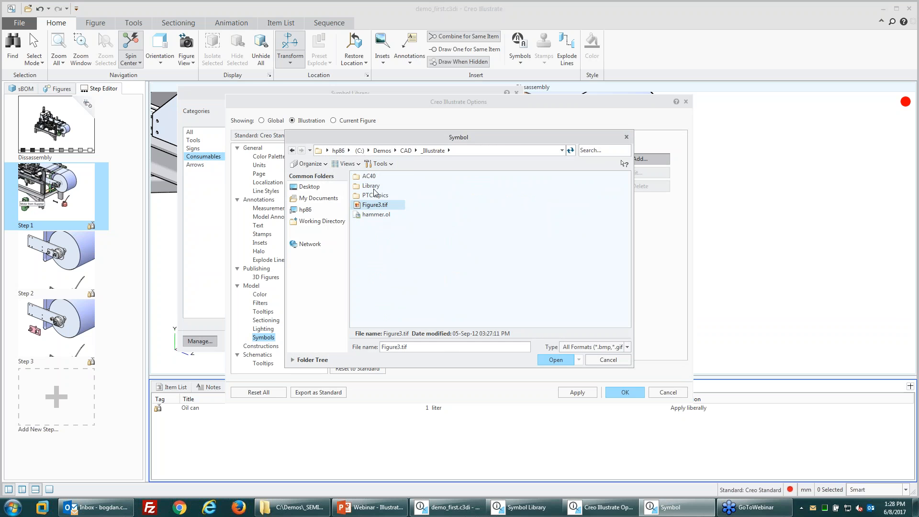
left_click(374, 215)
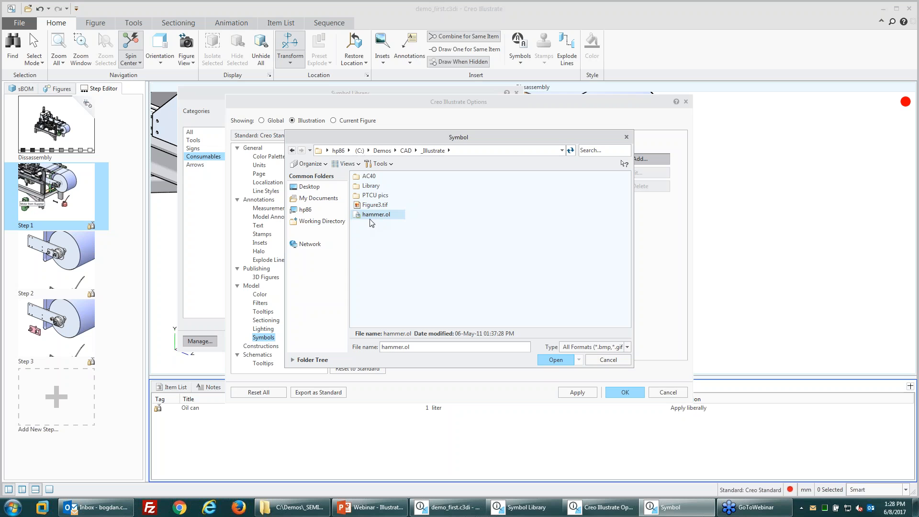
left_click(553, 360)
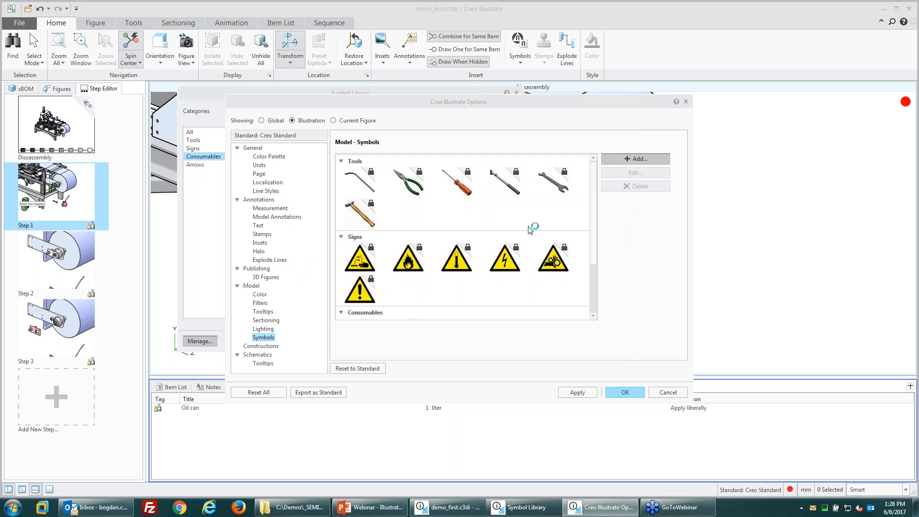
mouse_move(542, 198)
middle_mouse_down()
mouse_move(521, 198)
mouse_move(548, 196)
mouse_move(544, 186)
middle_mouse_up()
Step: Title the new symbol Mallet and keep its category as Tools
scroll(543, 187, "down", 3)
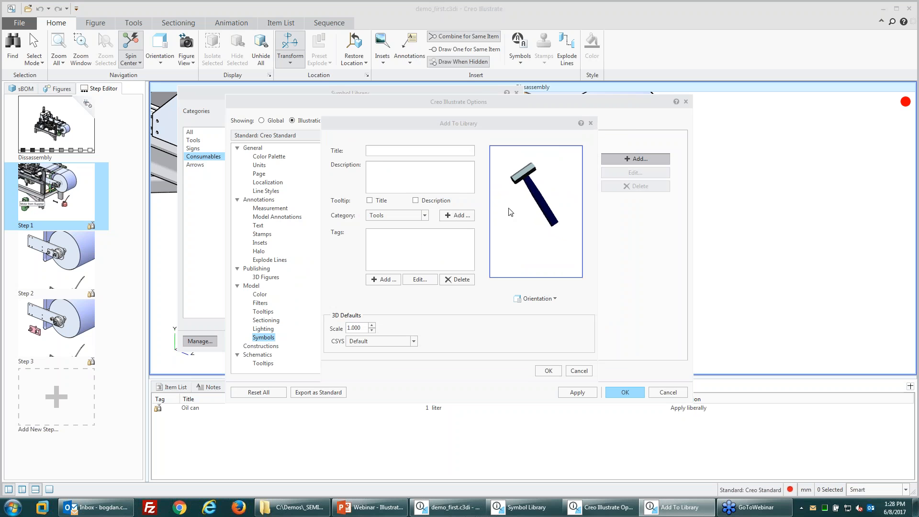
left_click(375, 151)
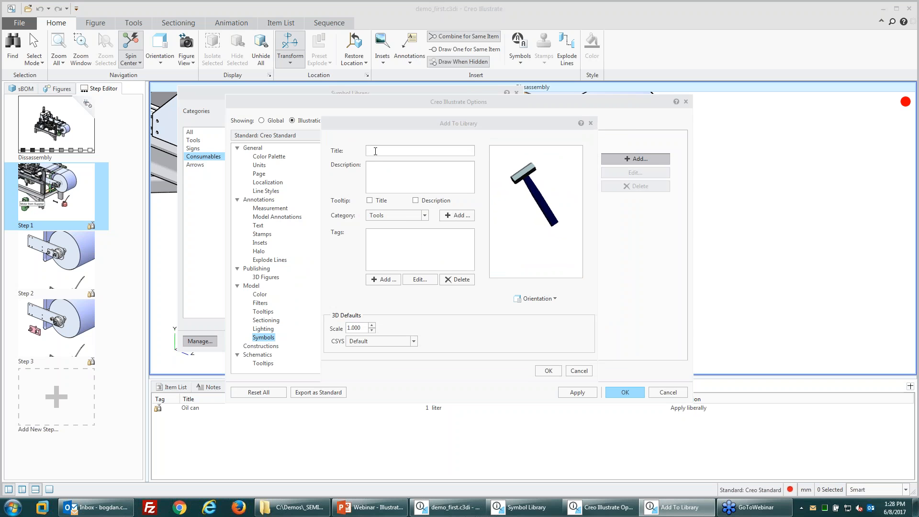
type("Hammer Custom")
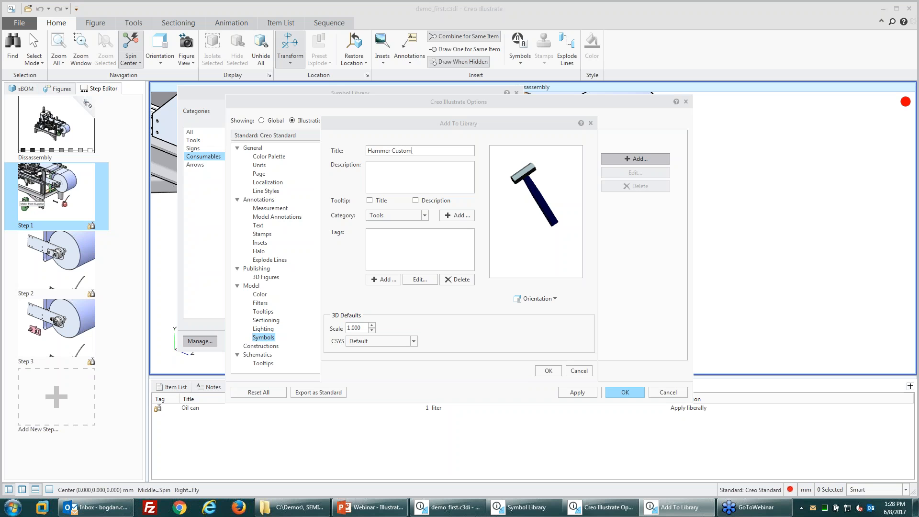
left_click_drag(413, 150, 327, 132)
type("Mallet")
left_click(383, 215)
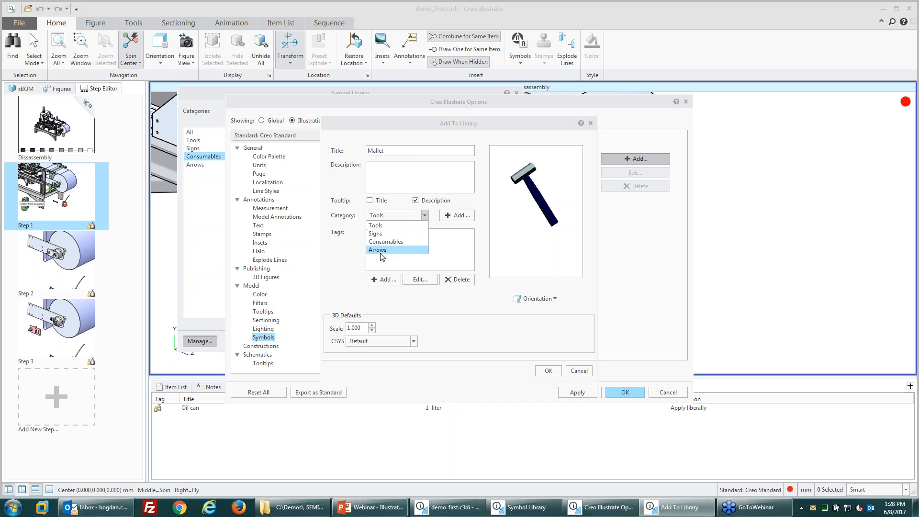
left_click(379, 227)
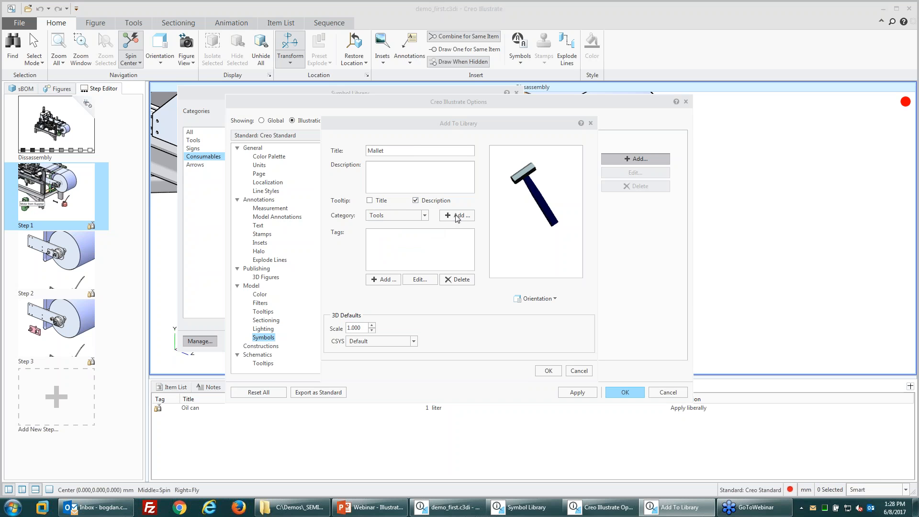
Step: Add a Procedure tag reading 'Mallet, rubber' to the symbol
left_click(383, 279)
left_click(453, 216)
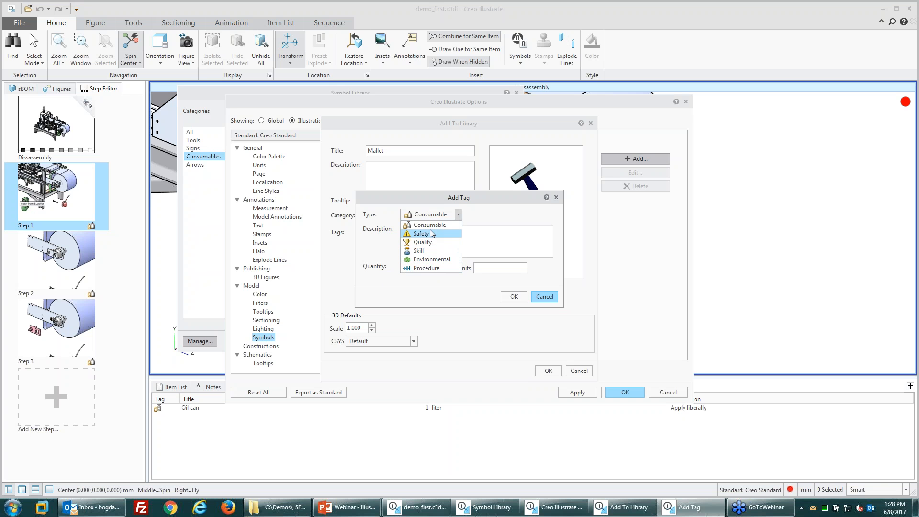
left_click(427, 268)
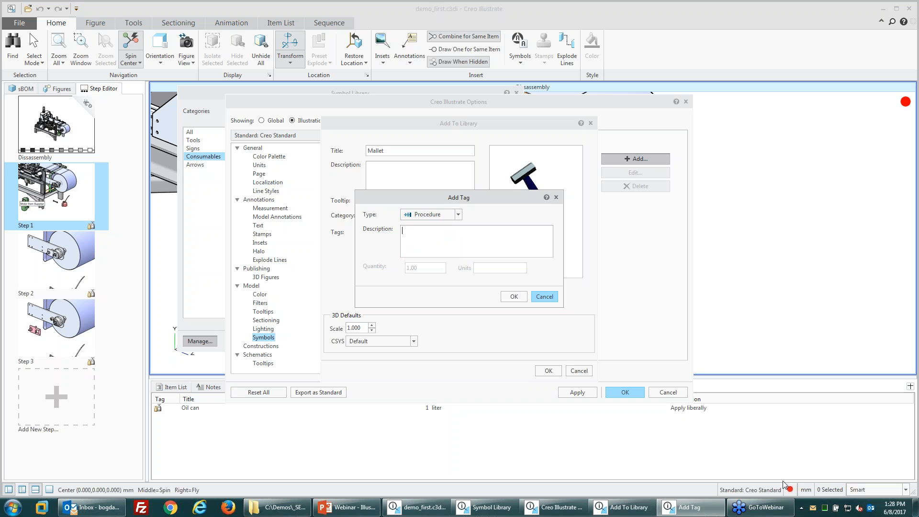
type("Mallet, rubber")
left_click(513, 296)
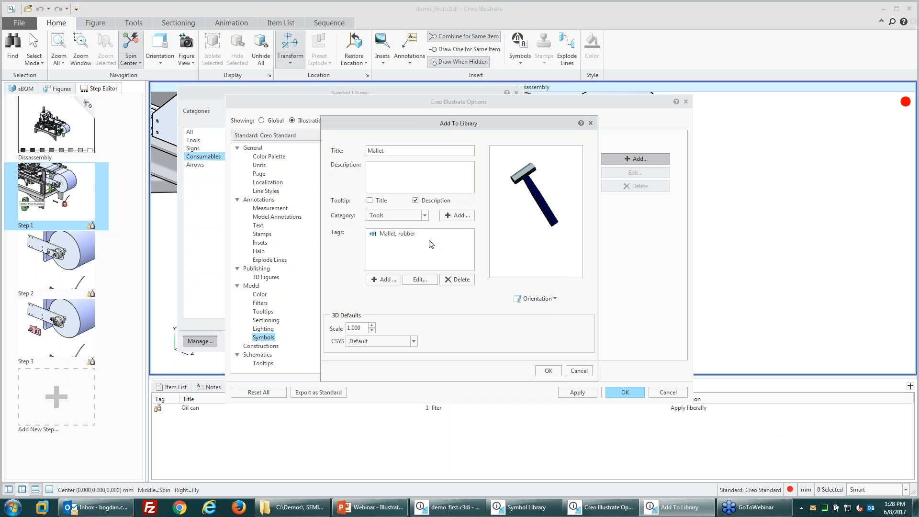
Step: Save the Mallet symbol, close Options, and confirm it appears under Tools
left_click(548, 371)
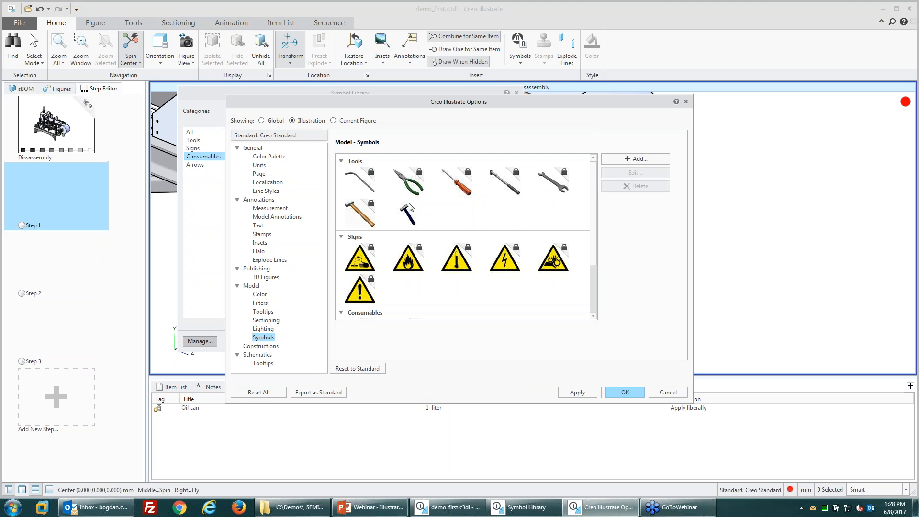
left_click(414, 227)
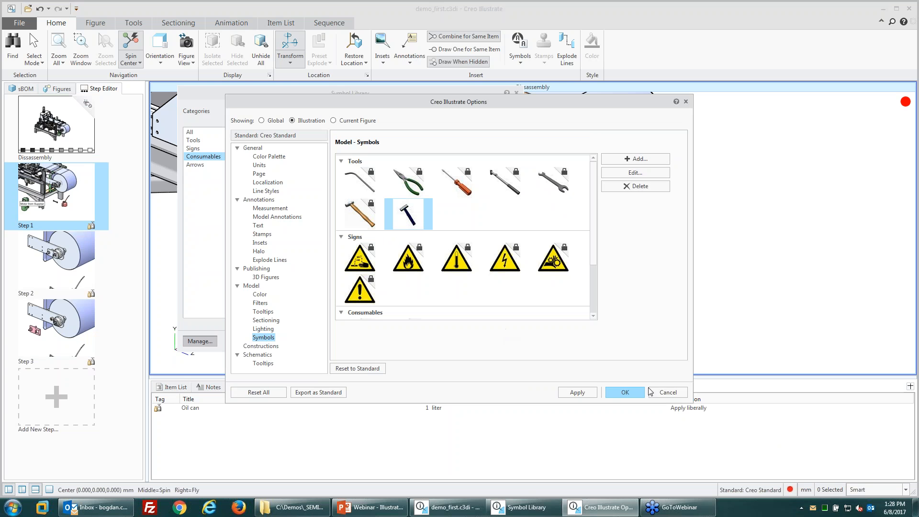
left_click(625, 393)
left_click(200, 156)
left_click(198, 148)
left_click(198, 140)
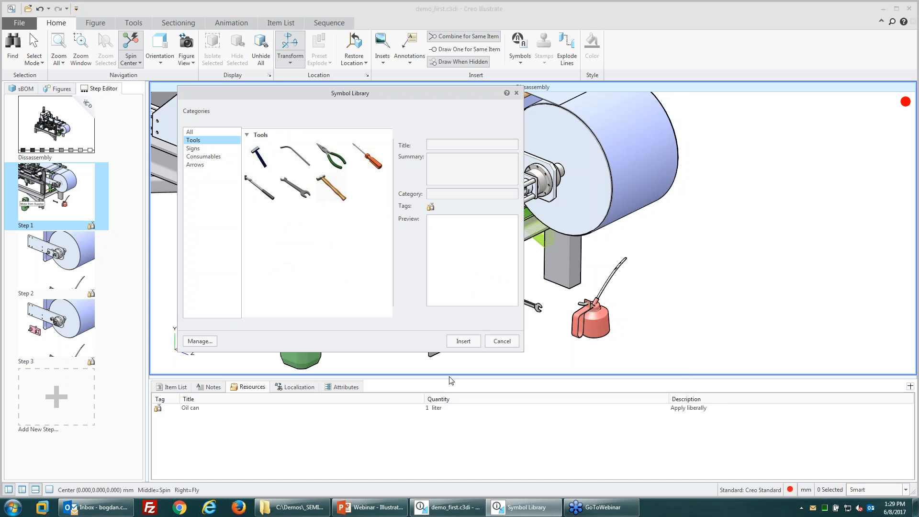
Step: Place the Mallet symbol from the Symbols gallery beside the drum and show Step 1's notes
left_click(517, 342)
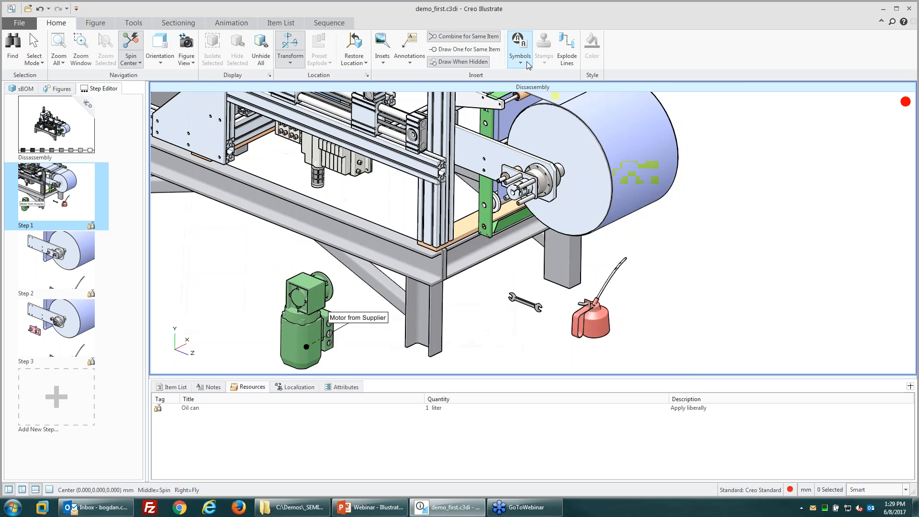
left_click(519, 48)
scroll(575, 135, "up", 2)
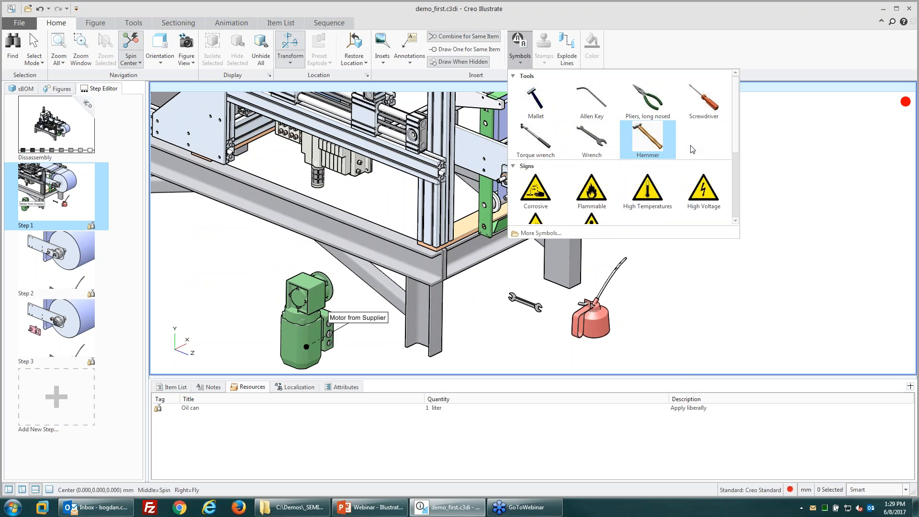
left_click(531, 106)
left_click(679, 287)
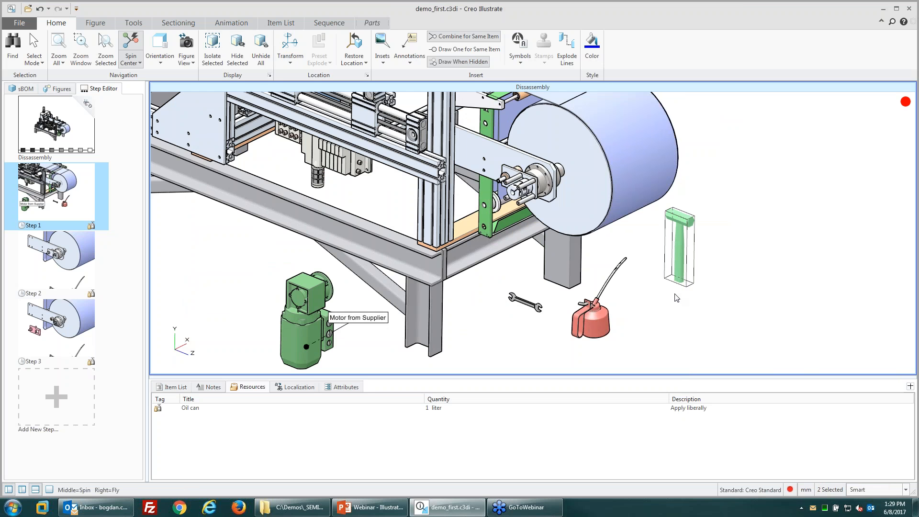
left_click(679, 299)
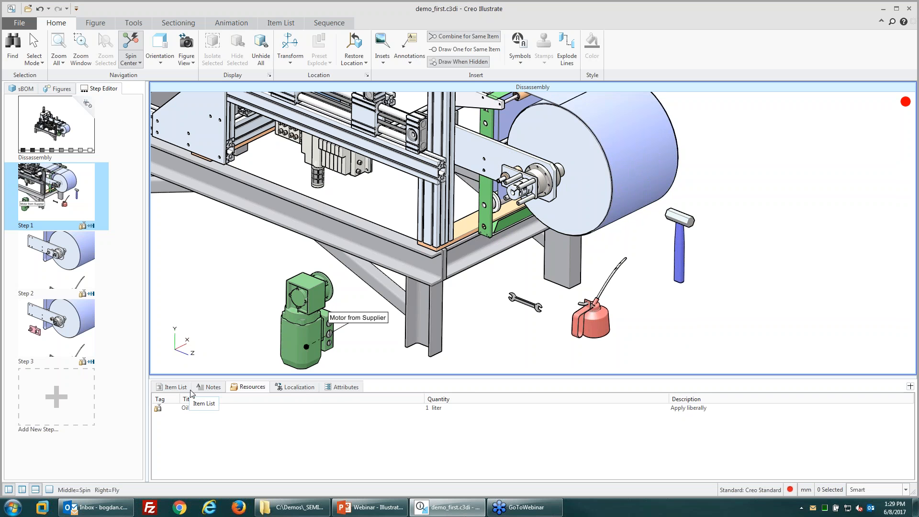
left_click(209, 387)
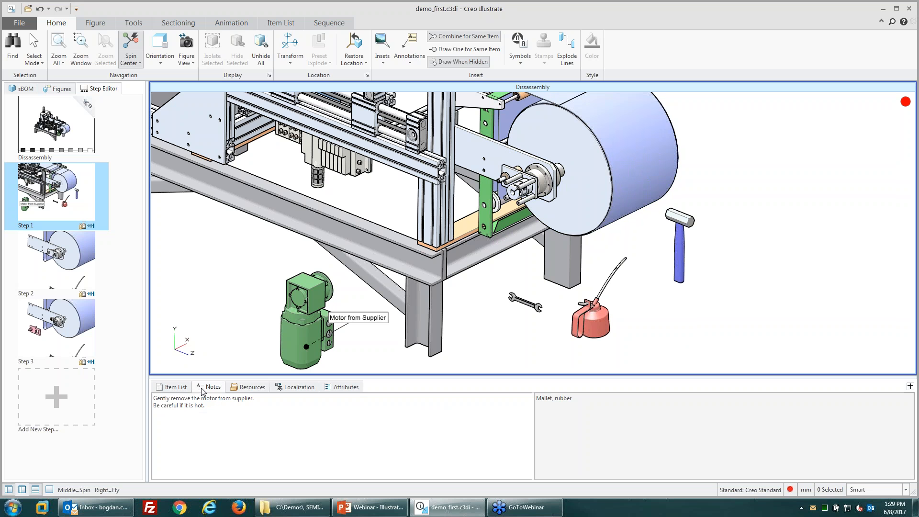
left_click_drag(580, 398, 523, 401)
left_click(582, 402)
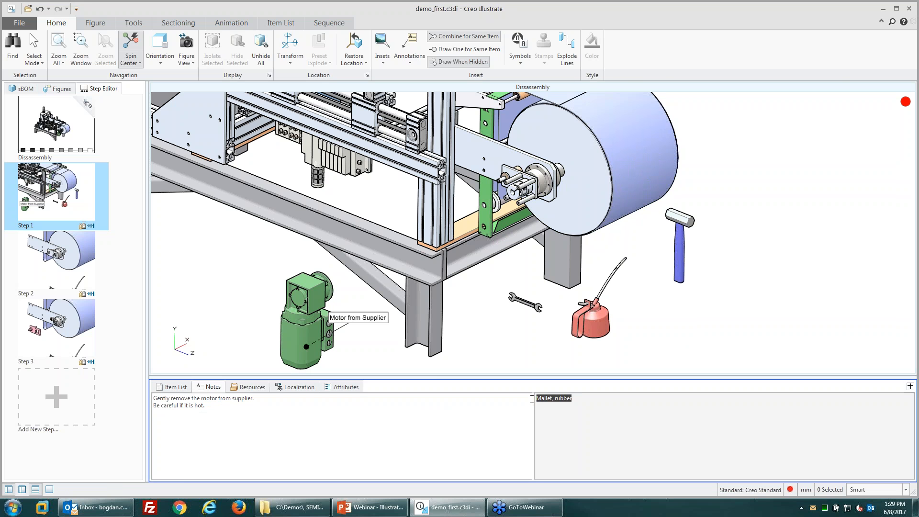
left_click(246, 387)
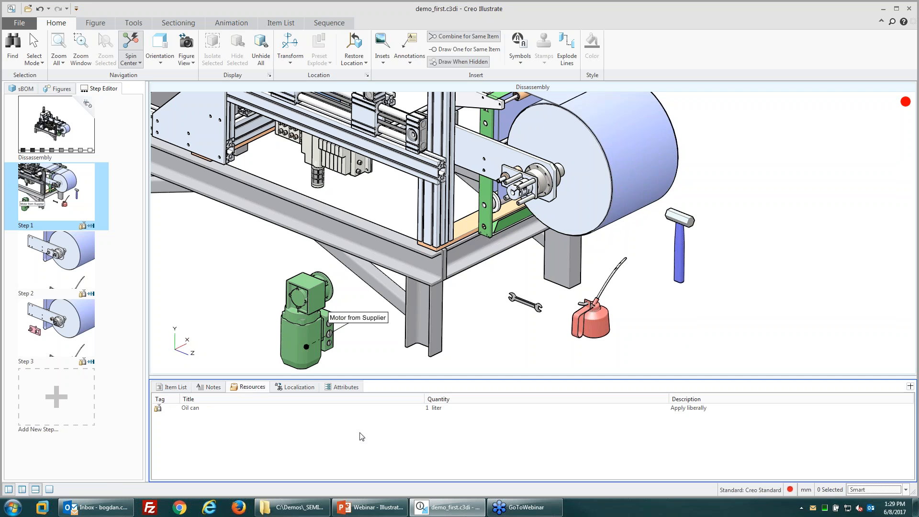
left_click(203, 411)
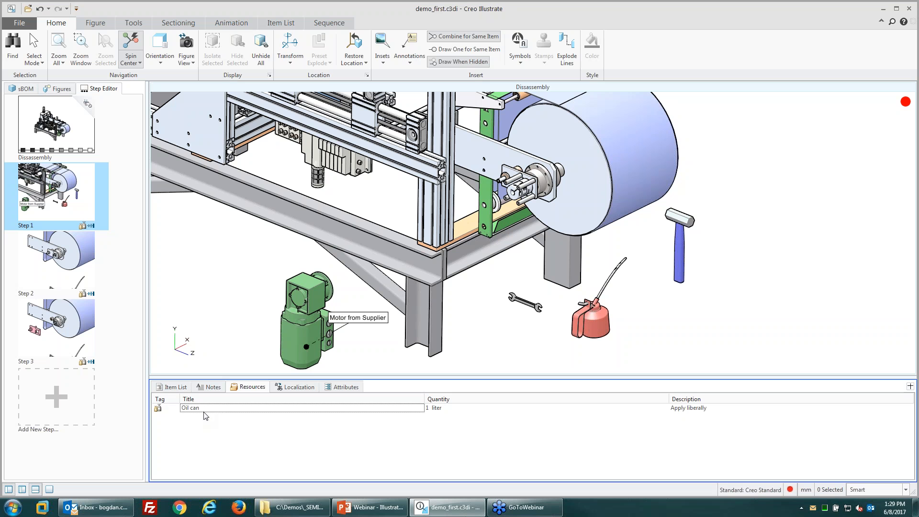
left_click(210, 387)
left_click(171, 386)
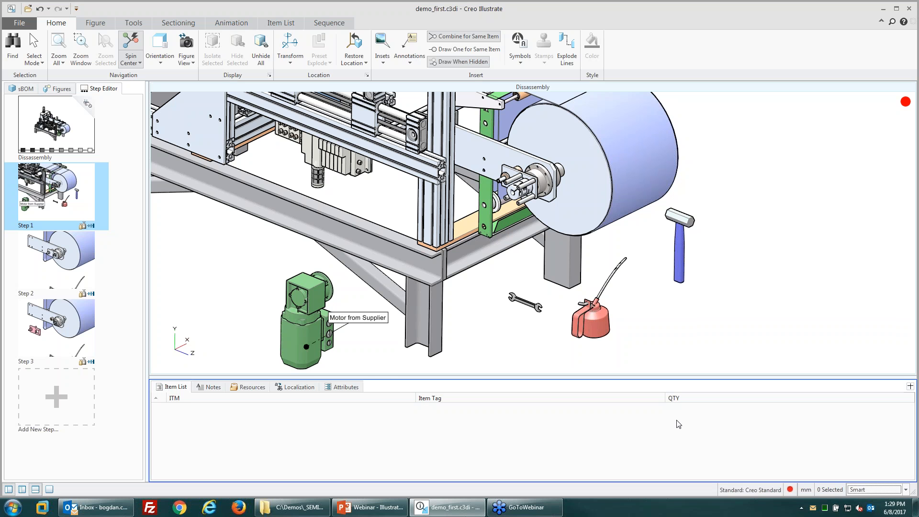
left_click(203, 388)
left_click_drag(574, 398, 505, 399)
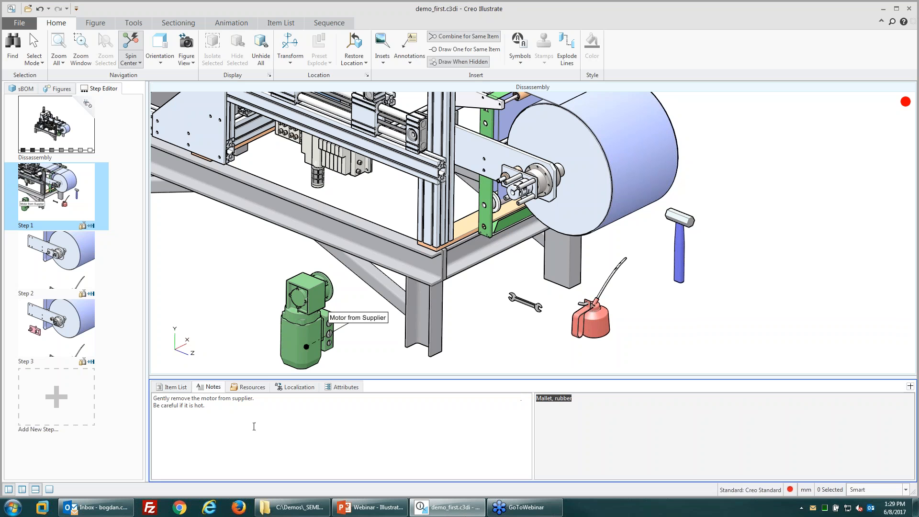
left_click(651, 363)
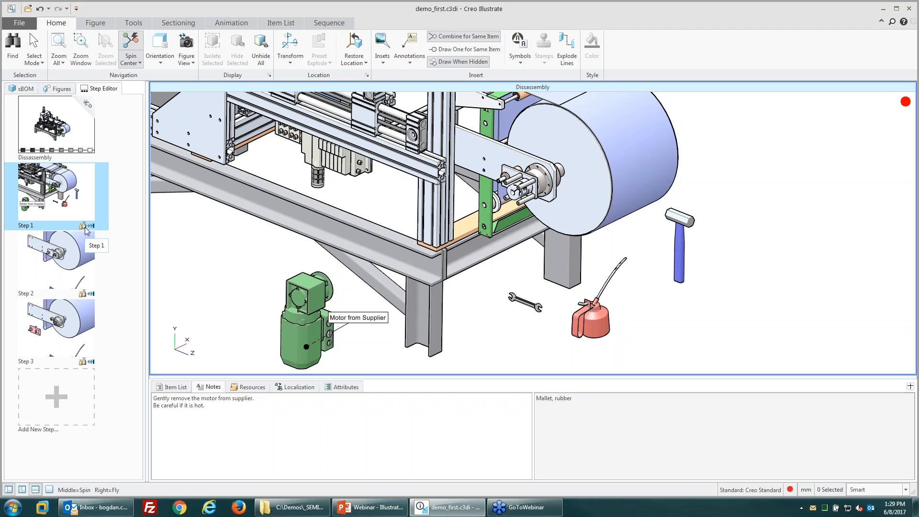
Step: Cycle through the Step 1–3 thumbnails, ending on Step 2 with the mallet selected
left_click(81, 263)
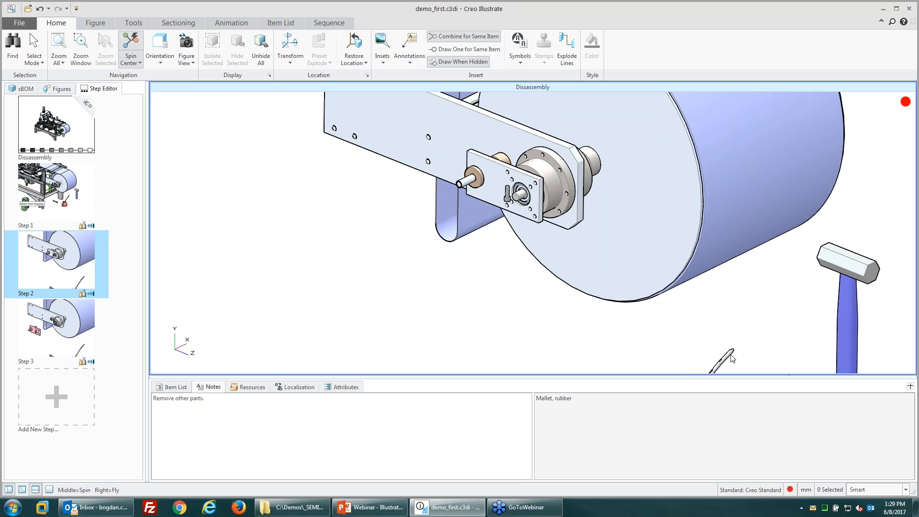
left_click(93, 306)
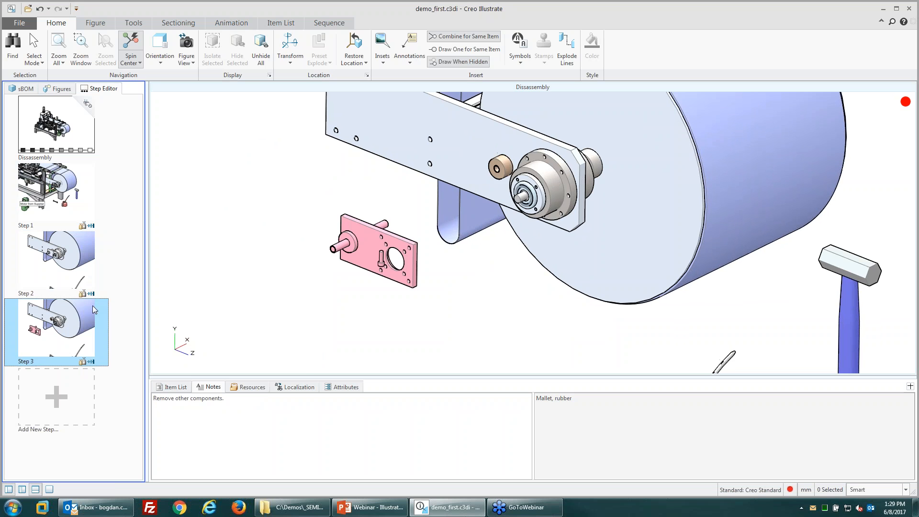
left_click(48, 208)
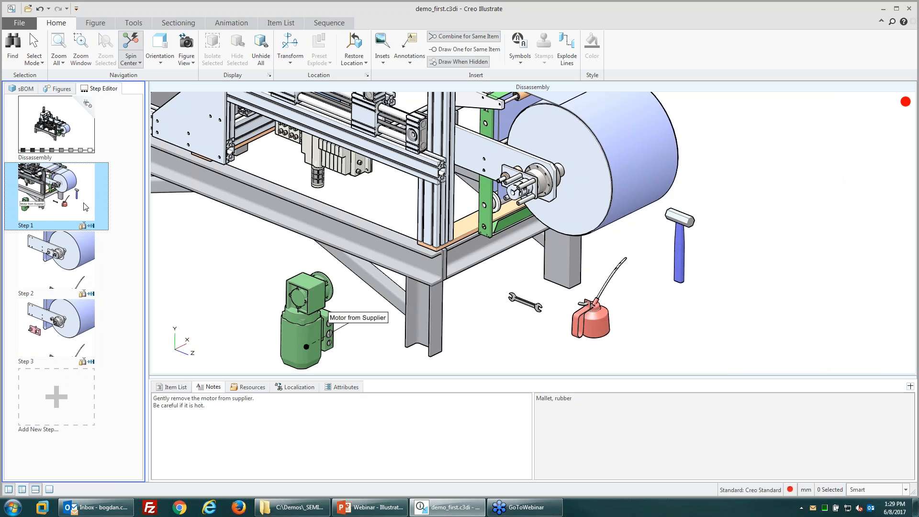
left_click(69, 267)
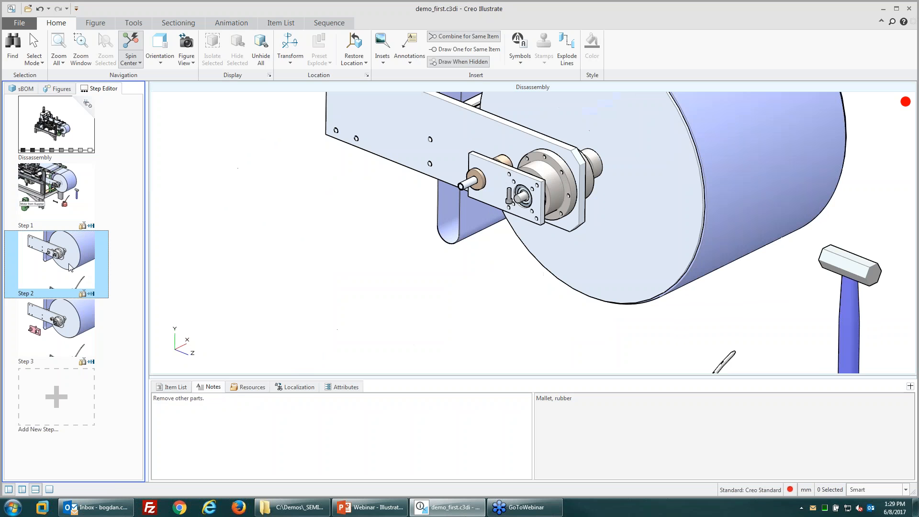
left_click(58, 328)
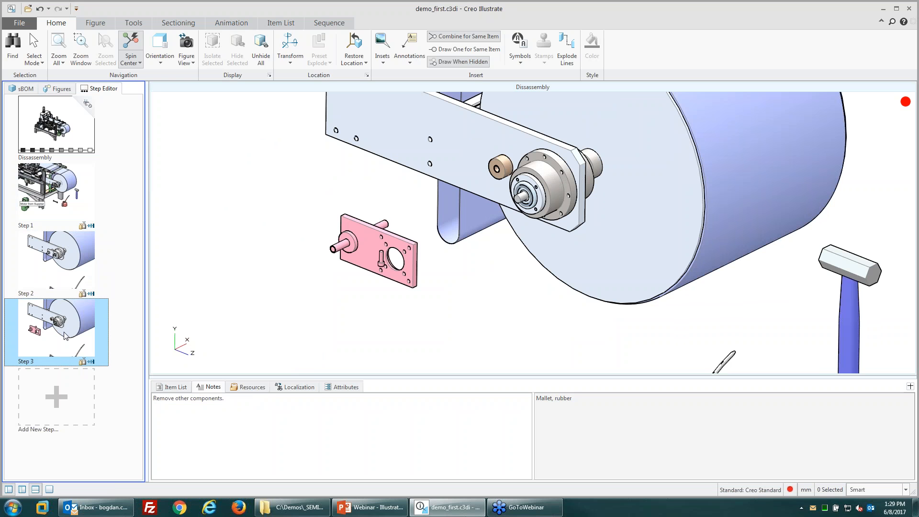
left_click(72, 176)
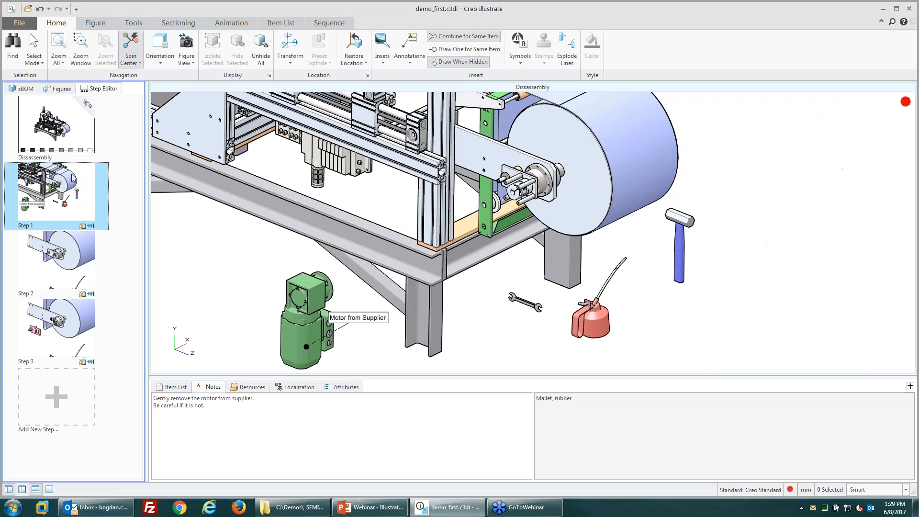
left_click(82, 252)
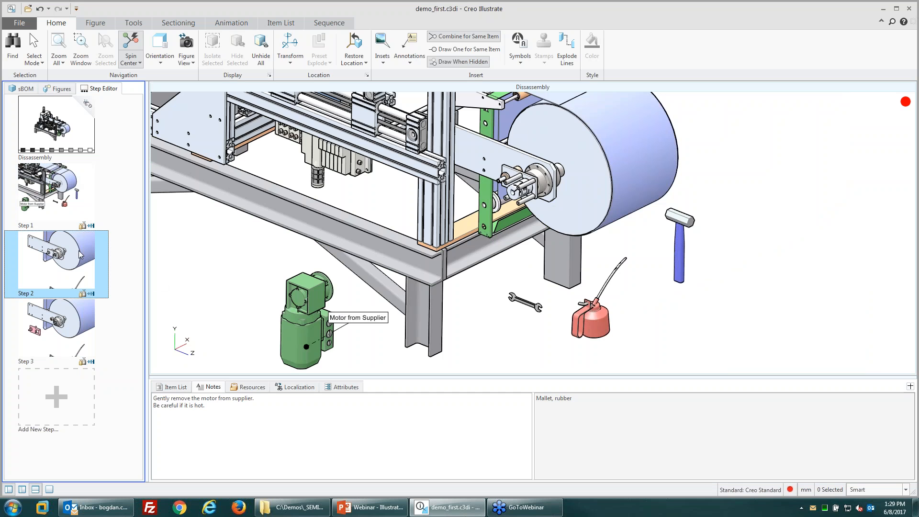
left_click(846, 322)
Step: Add the oil can to the selection and apply the Fade Out effect from the Sequence tab
left_click(724, 363, "ctrl")
left_click(724, 363, "ctrl")
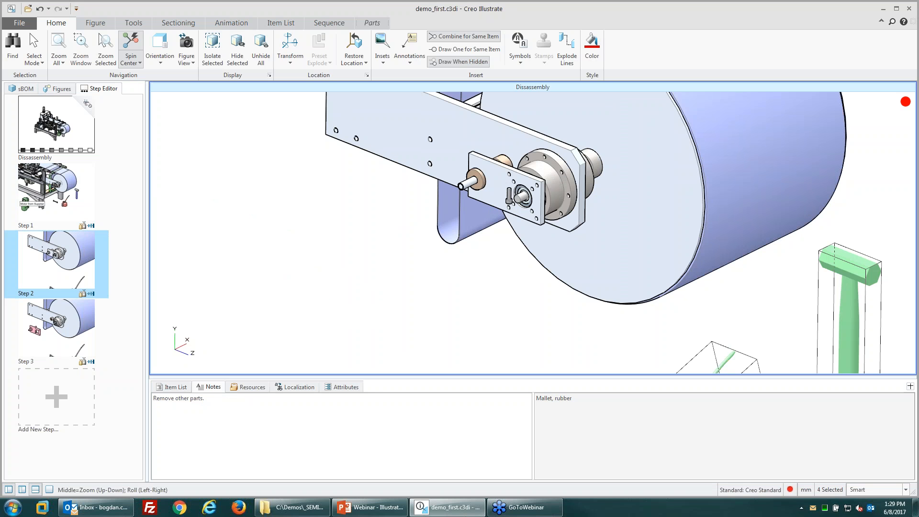
left_click(328, 23)
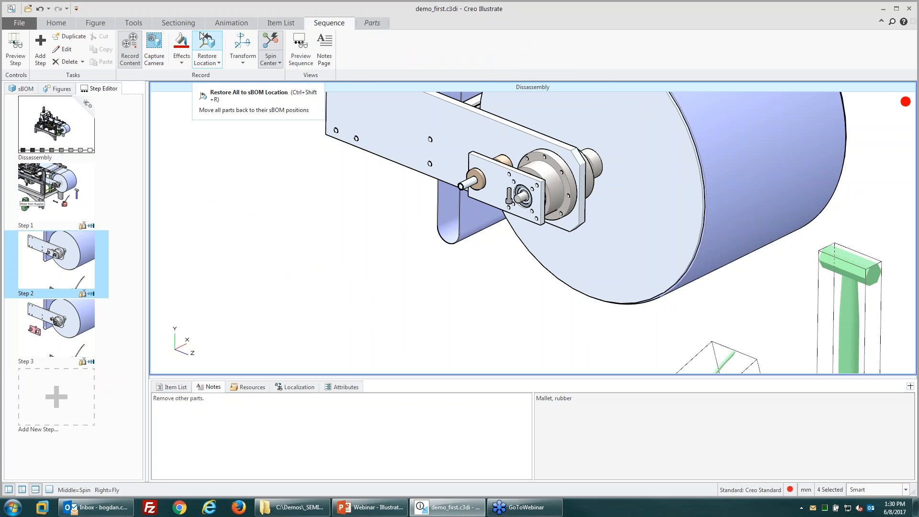
left_click(181, 63)
left_click(181, 63)
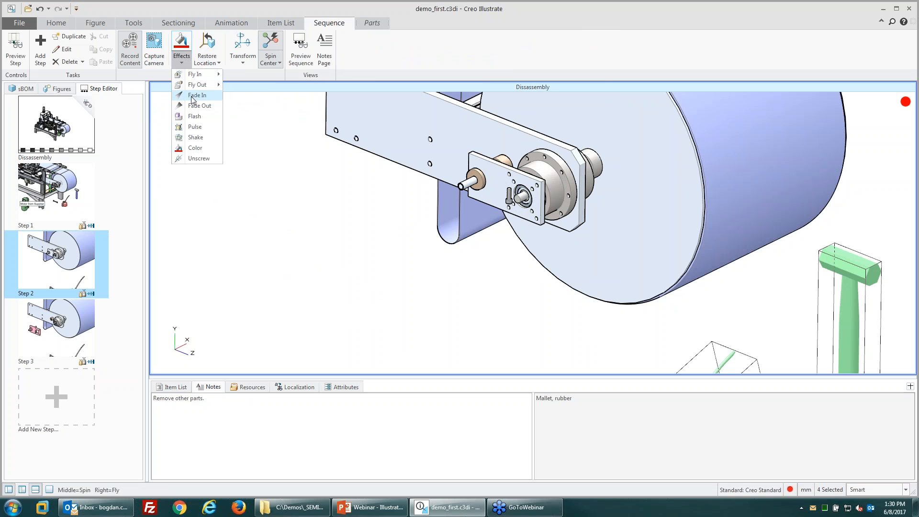
left_click(195, 98)
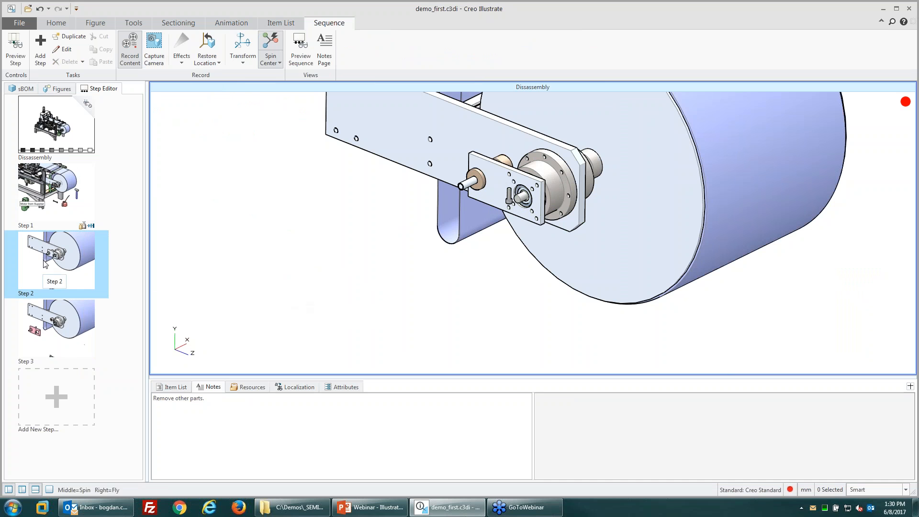
Step: Check Steps 3, 1 and 3 for the fade, then return to Step 2
left_click(69, 340)
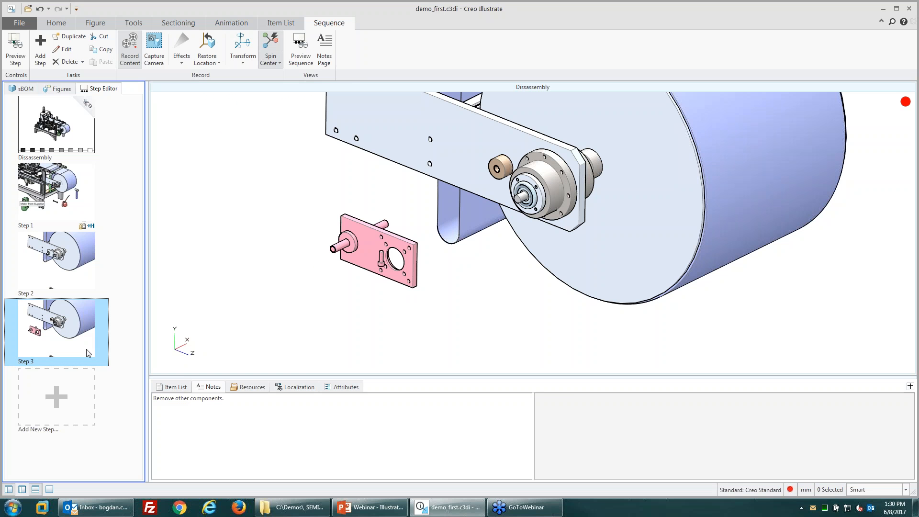
left_click(85, 216)
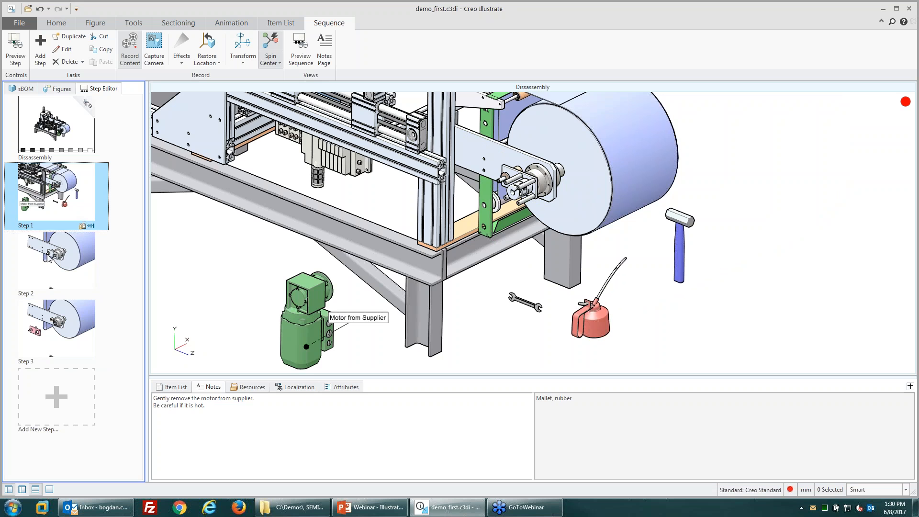
left_click(61, 341)
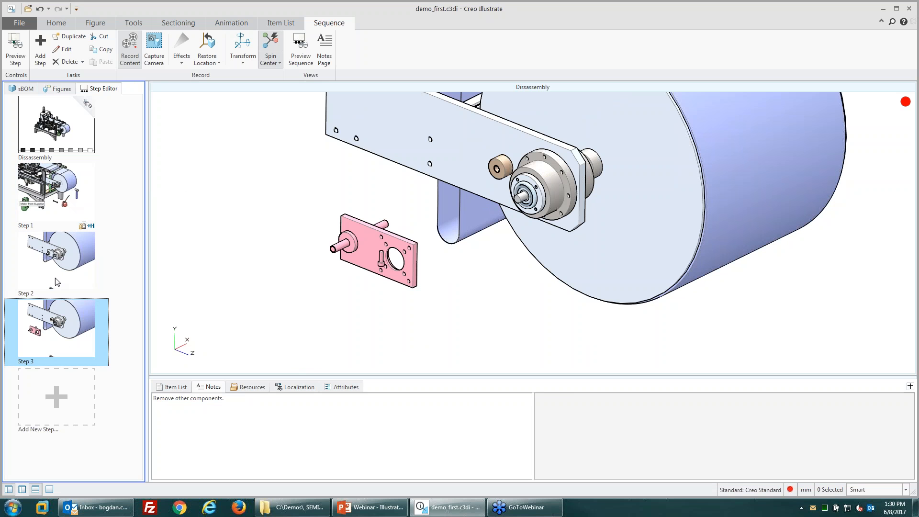
left_click(67, 262)
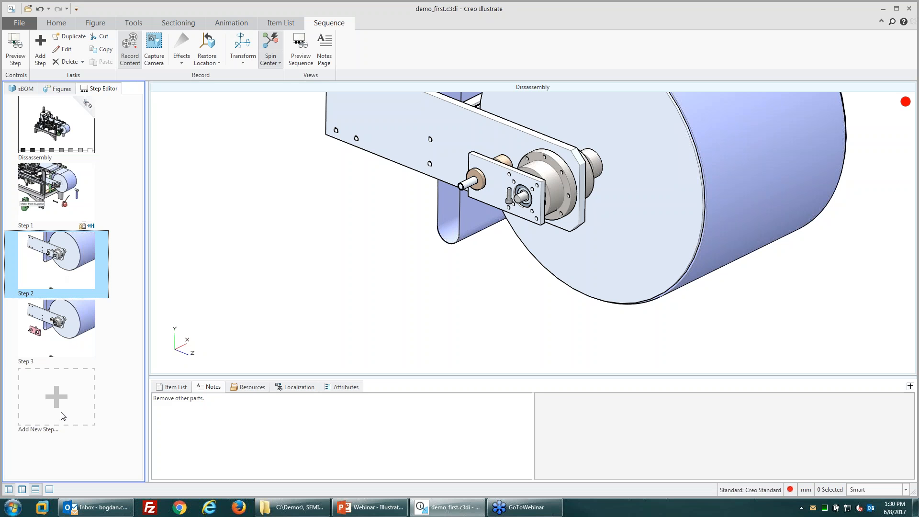
left_click(309, 290)
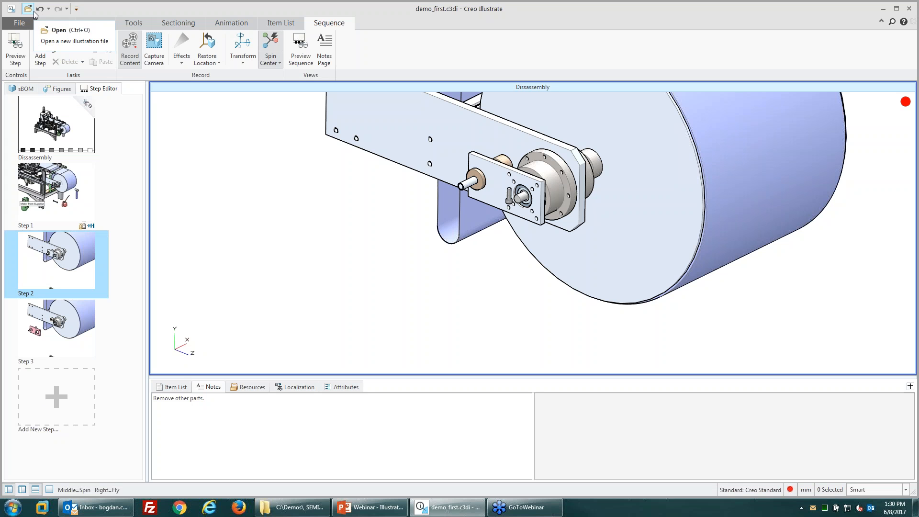
Step: Save the illustration, review Figure 1 and Dissassembly, and jump to the sequence's start
left_click(18, 23)
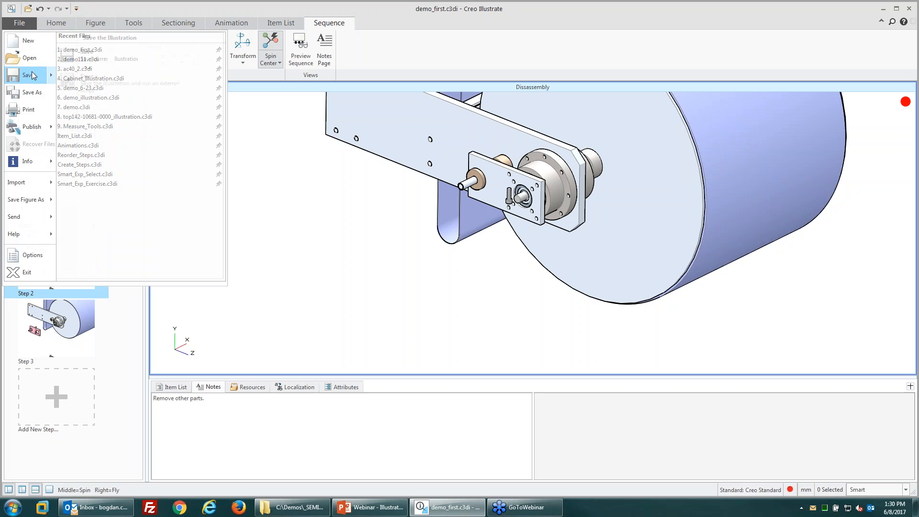
left_click(30, 76)
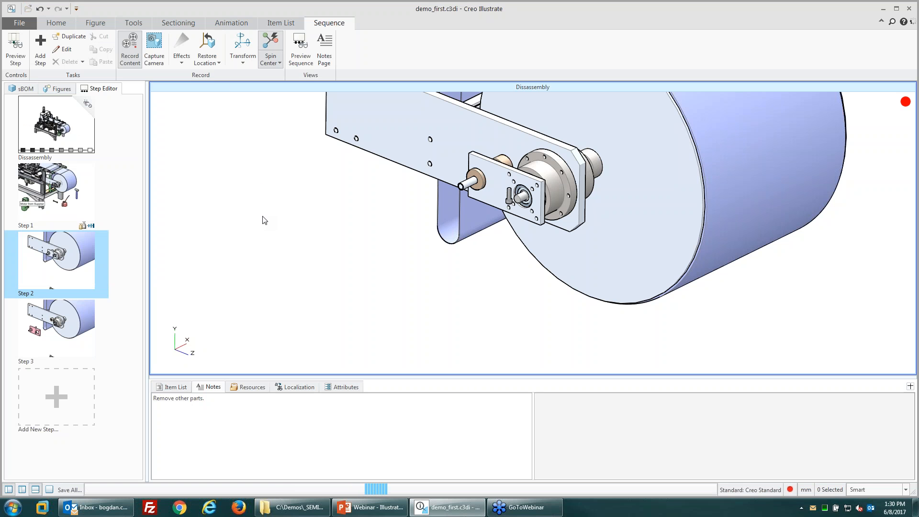
left_click(60, 90)
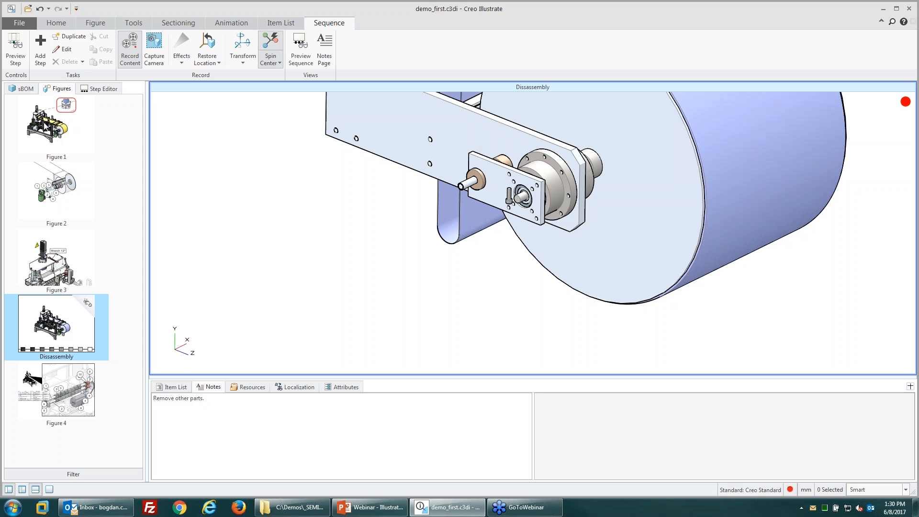
left_click(59, 149)
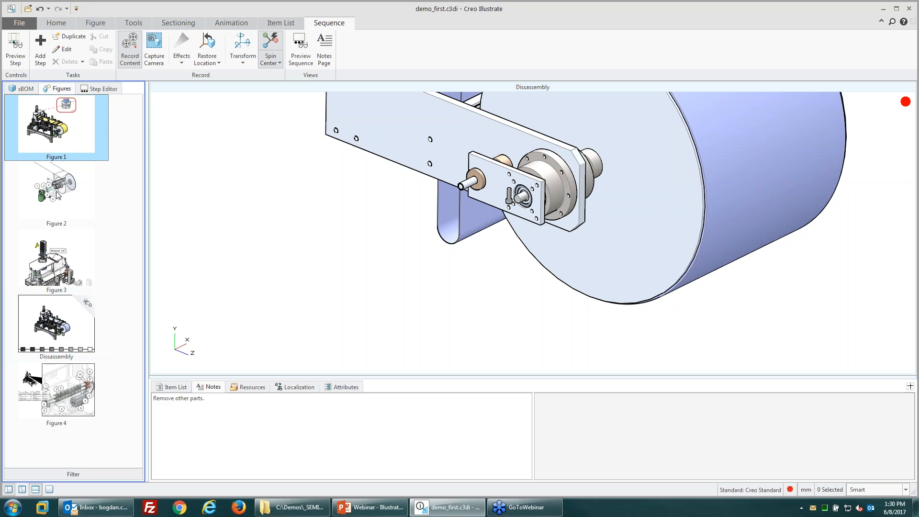
left_click(64, 348)
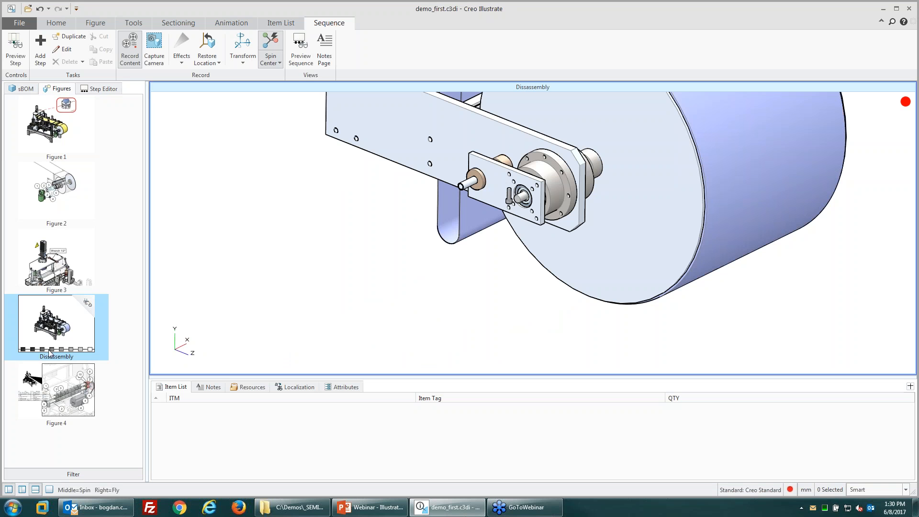
left_click(60, 334)
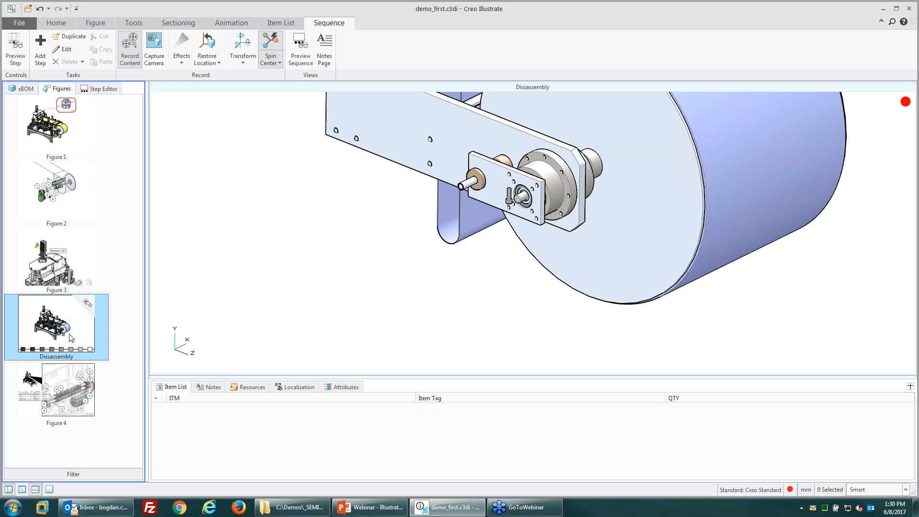
left_click(99, 88)
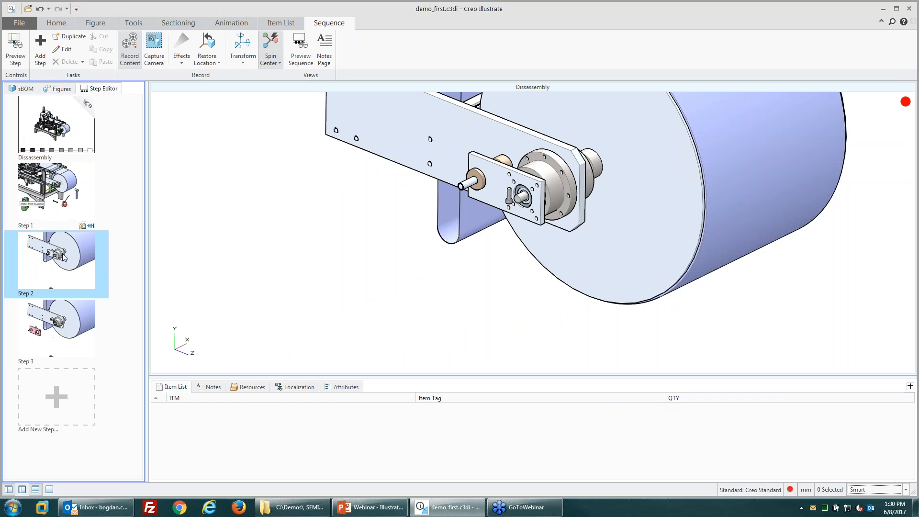
left_click(71, 151)
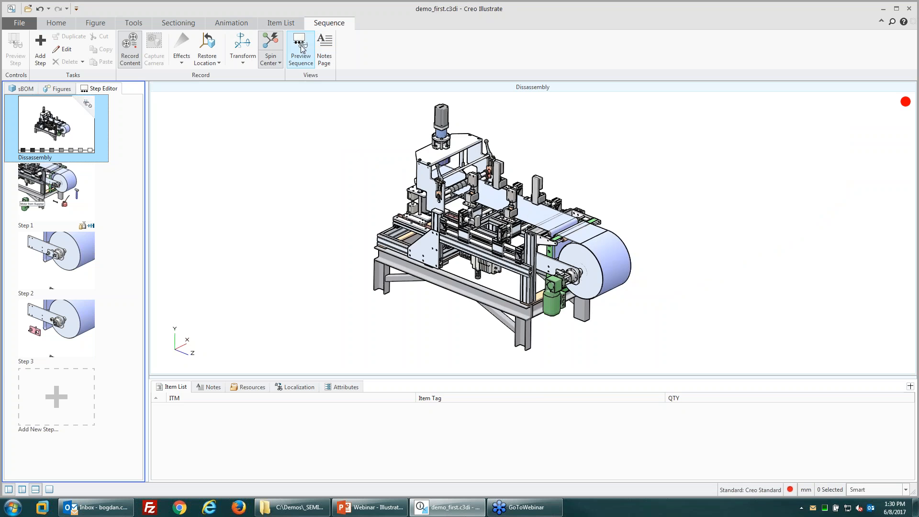
Step: Start the sequence preview and inspect the Motor from Supplier and Wrench 1/2" text entries
left_click(299, 48)
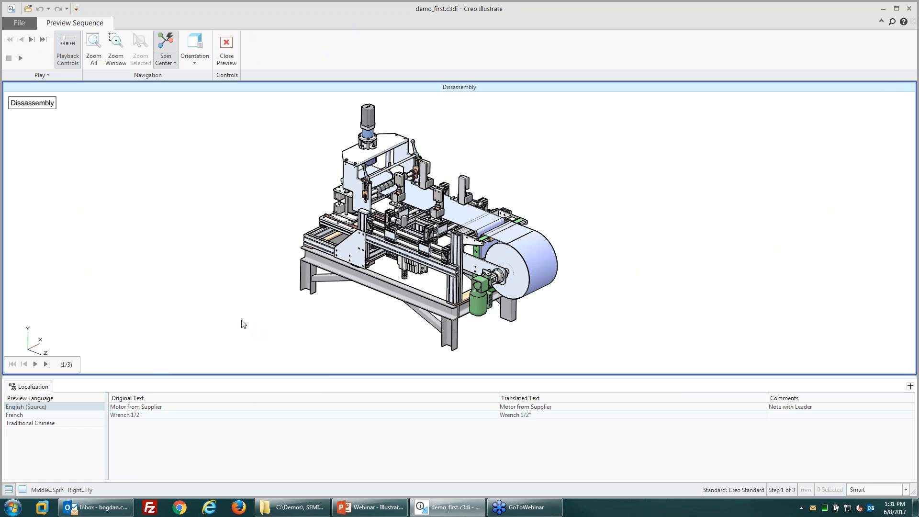
left_click(158, 411)
left_click(156, 415)
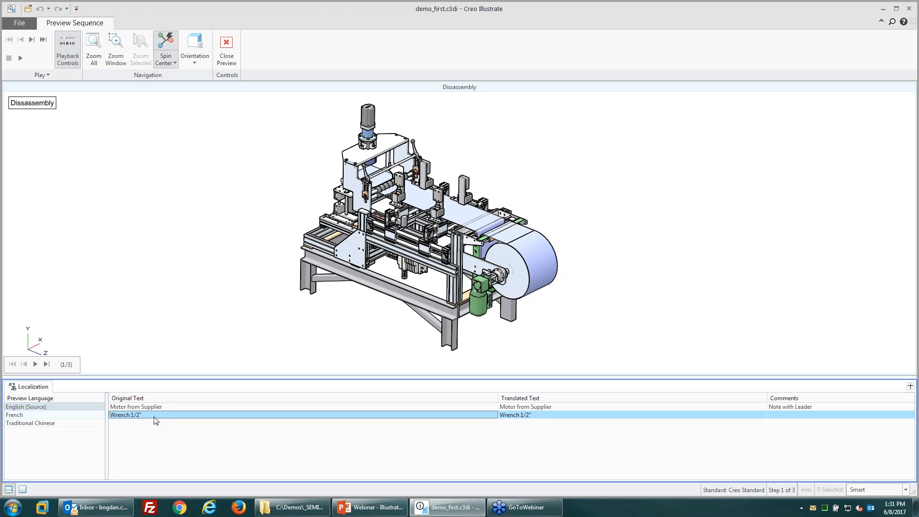
left_click(157, 408)
left_click(154, 420)
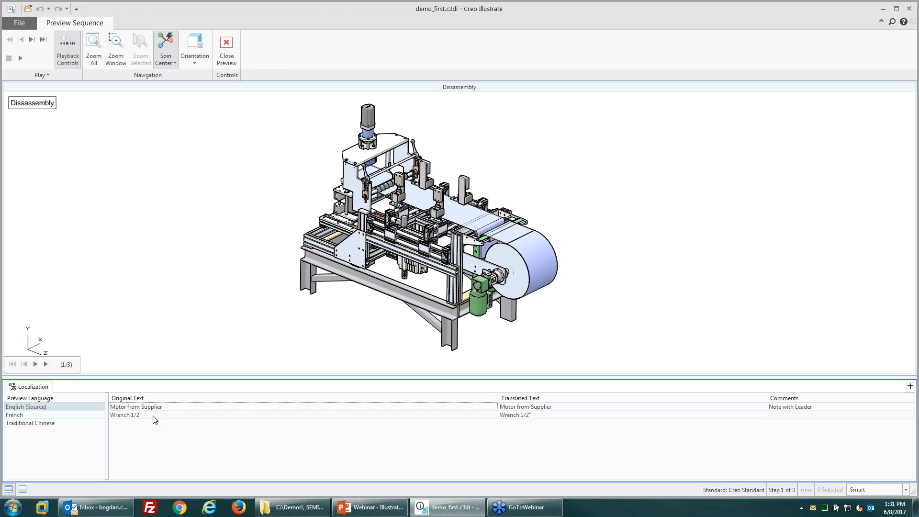
left_click(155, 419)
left_click(154, 407)
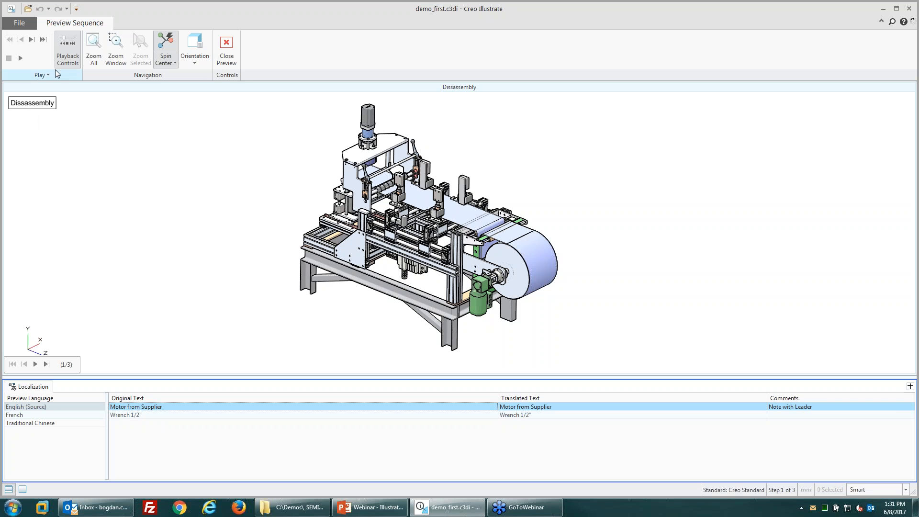
Step: Play the sequence through Steps 1–3, stepping back and forward to replay Step 3
left_click(20, 58)
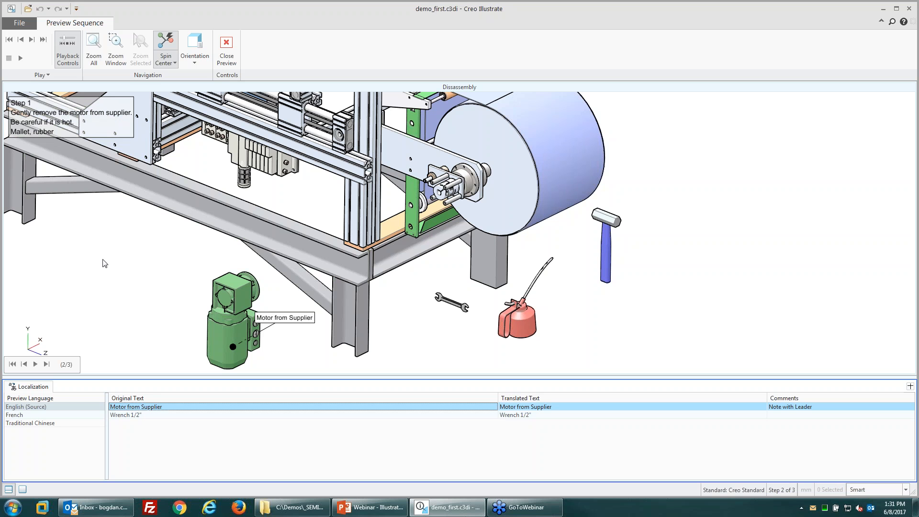
left_click(35, 365)
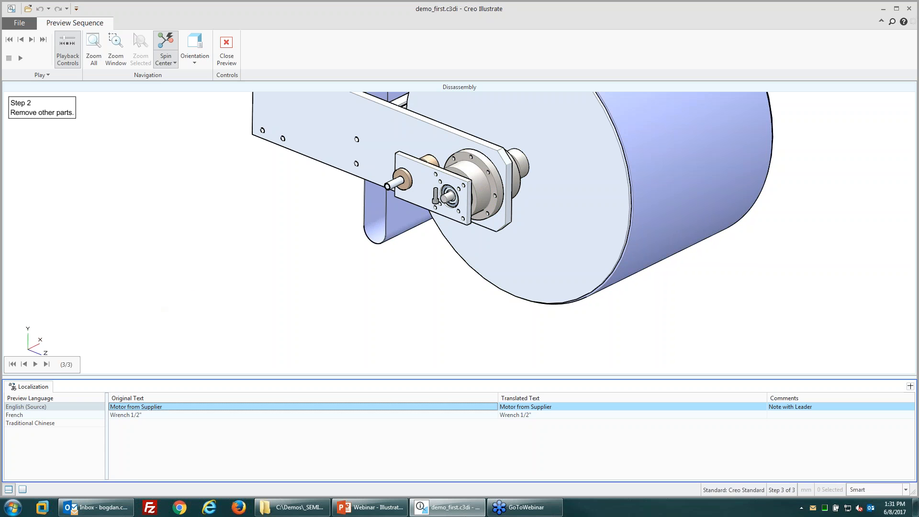
left_click(20, 57)
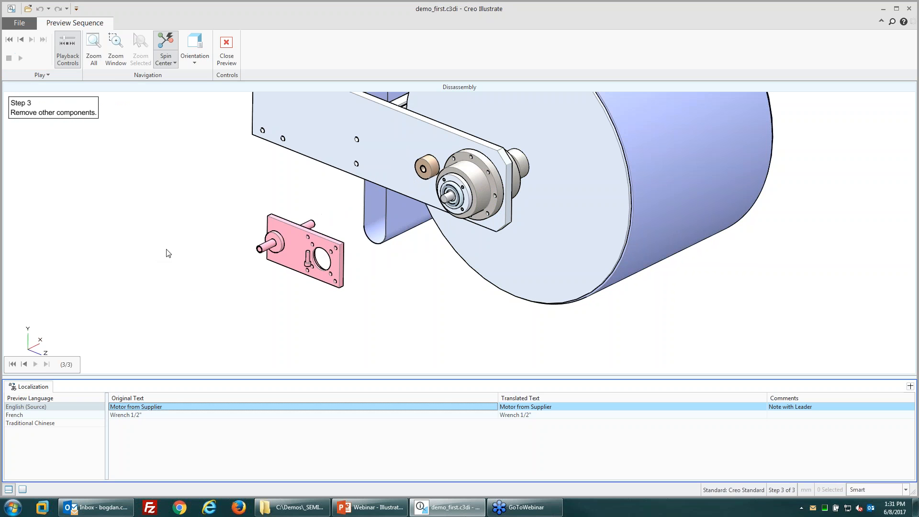
left_click(21, 43)
left_click(34, 42)
left_click(21, 41)
left_click(44, 43)
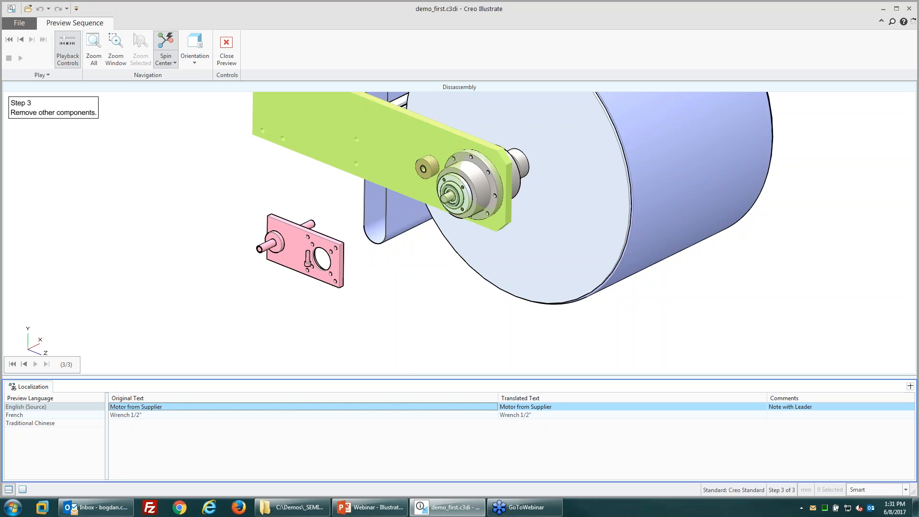
left_click(405, 331)
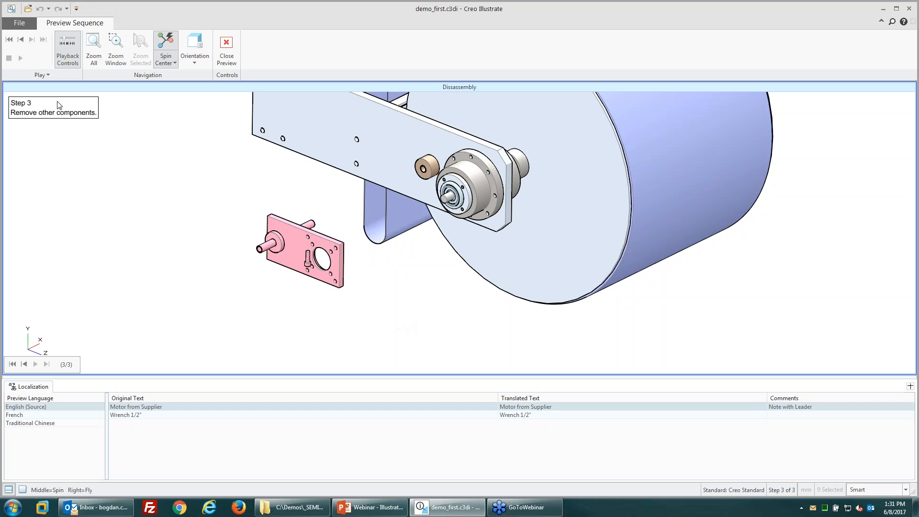
Step: Switch the preview language among French, Traditional Chinese and English (Source)
left_click(29, 417)
left_click(28, 423)
left_click(28, 407)
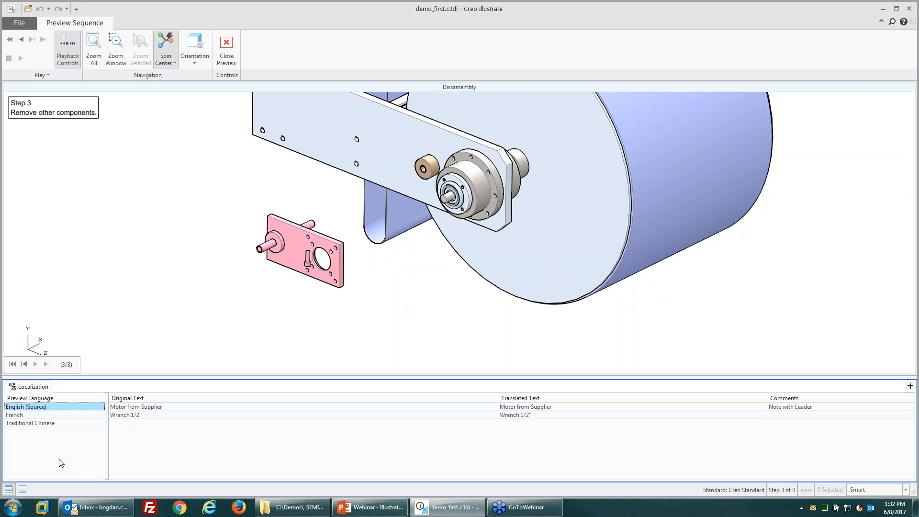
left_click(30, 416)
left_click(31, 423)
left_click(31, 416)
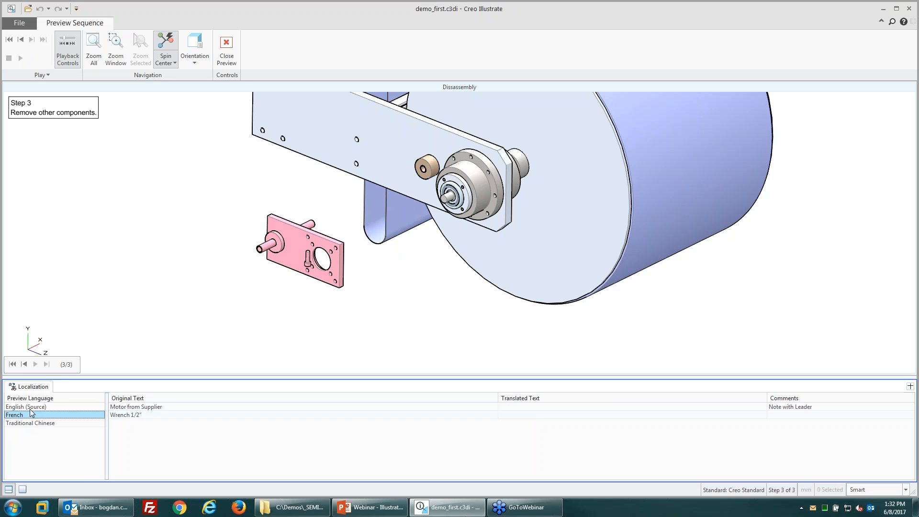
left_click(30, 409)
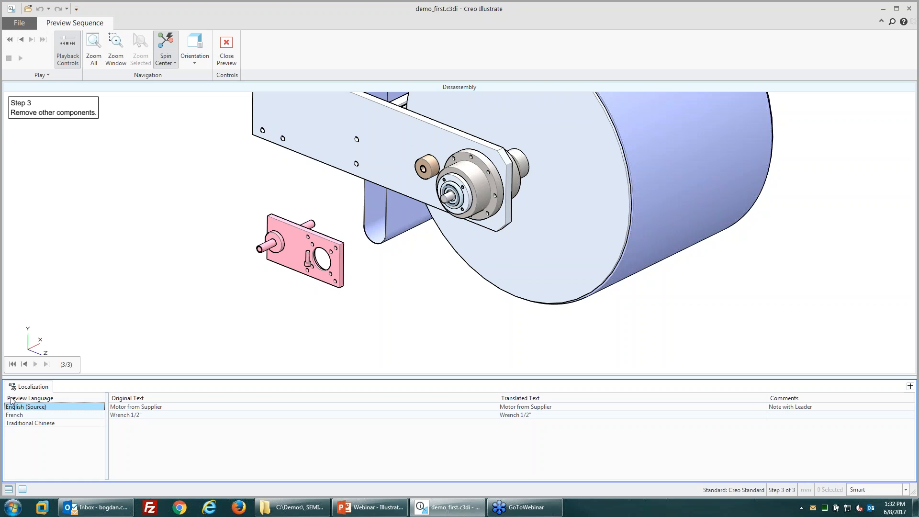
left_click(33, 415)
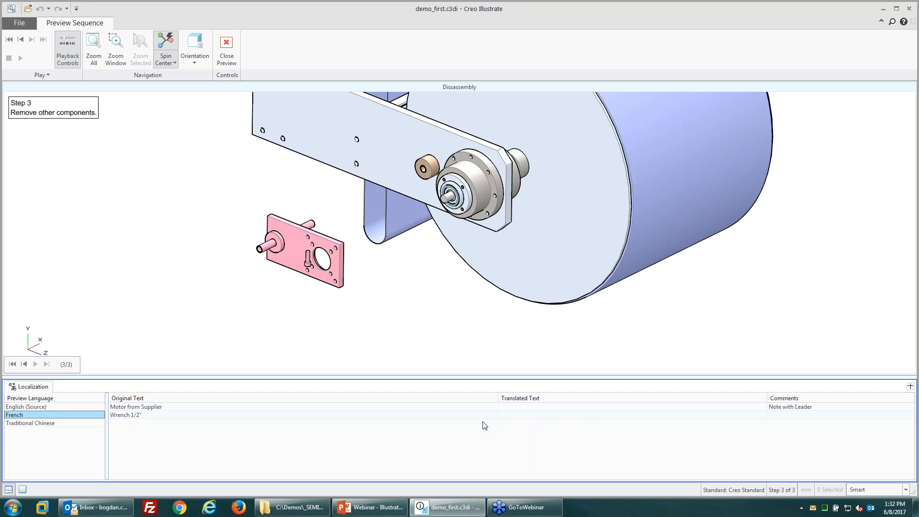
Step: Compare English, French and Traditional Chinese once more, then close the preview
left_click(13, 115)
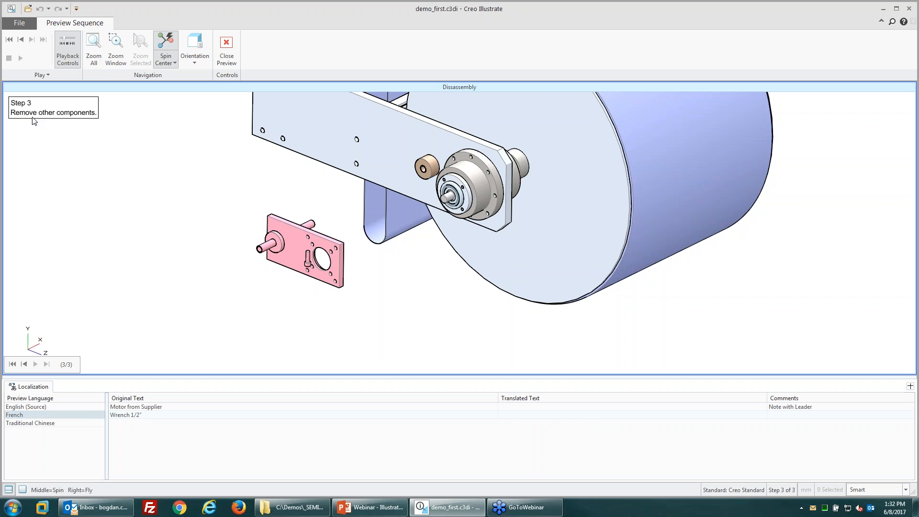
left_click(28, 407)
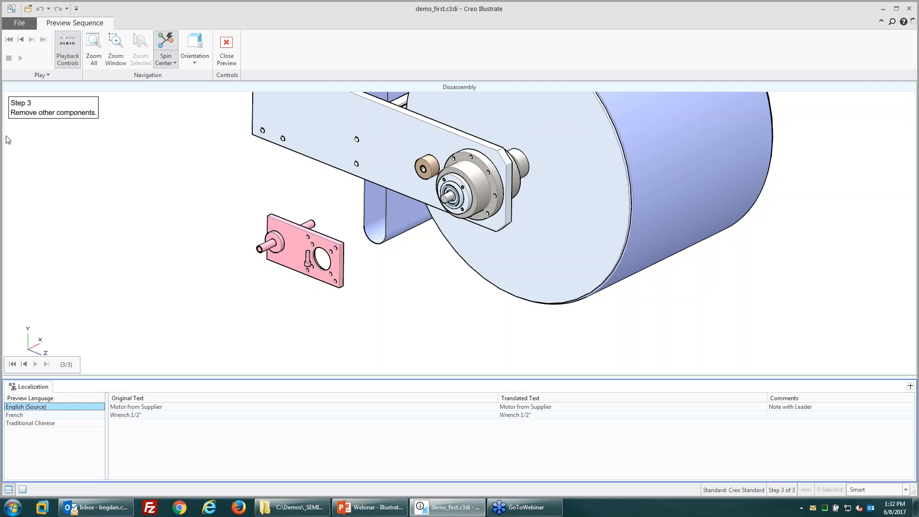
left_click(19, 415)
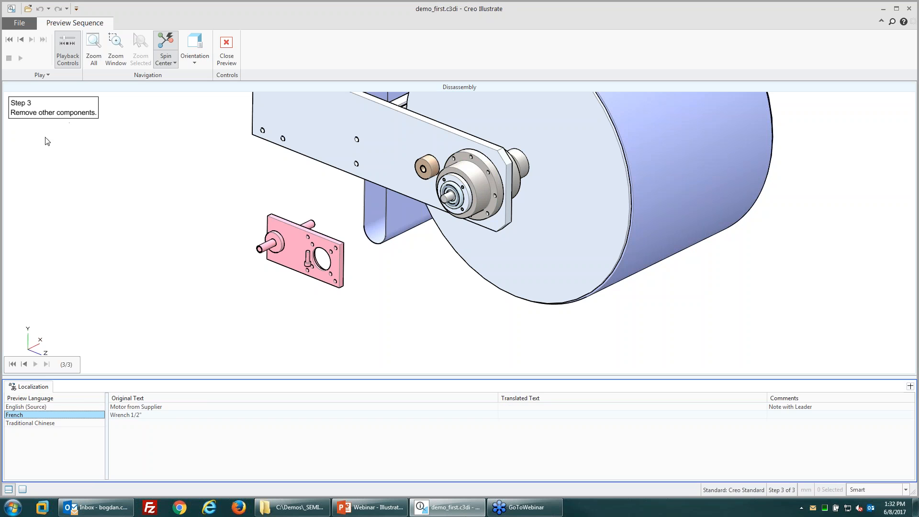
left_click(29, 423)
left_click(22, 407)
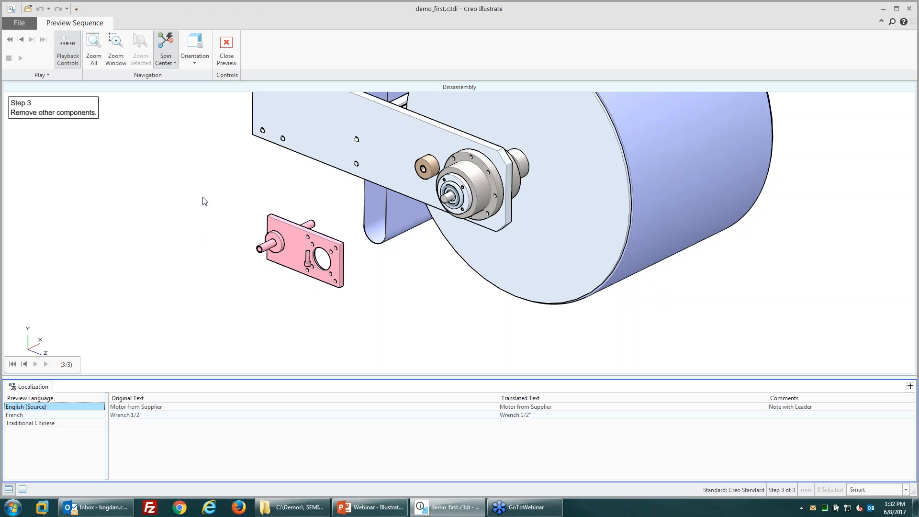
left_click(227, 50)
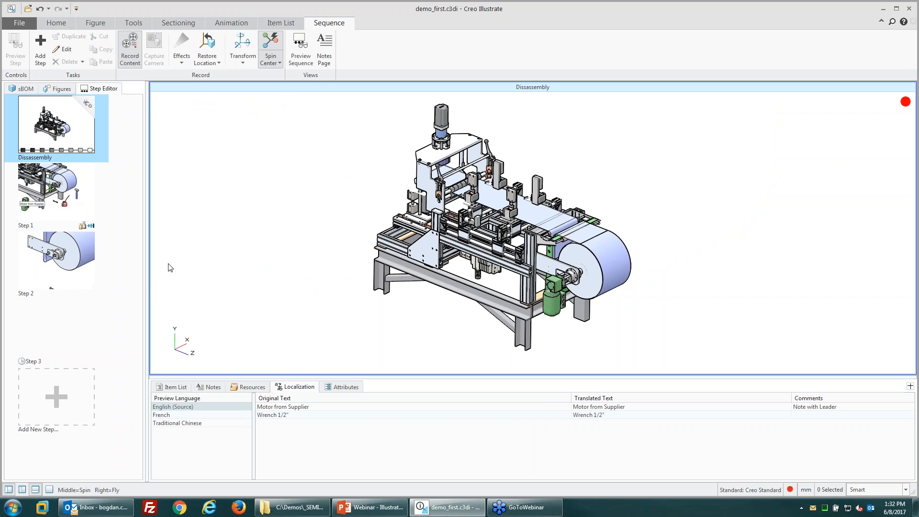
Step: Publish and View the illustration as a PVZ file named manual1 in _Illustrate
left_click(19, 22)
left_click(48, 127)
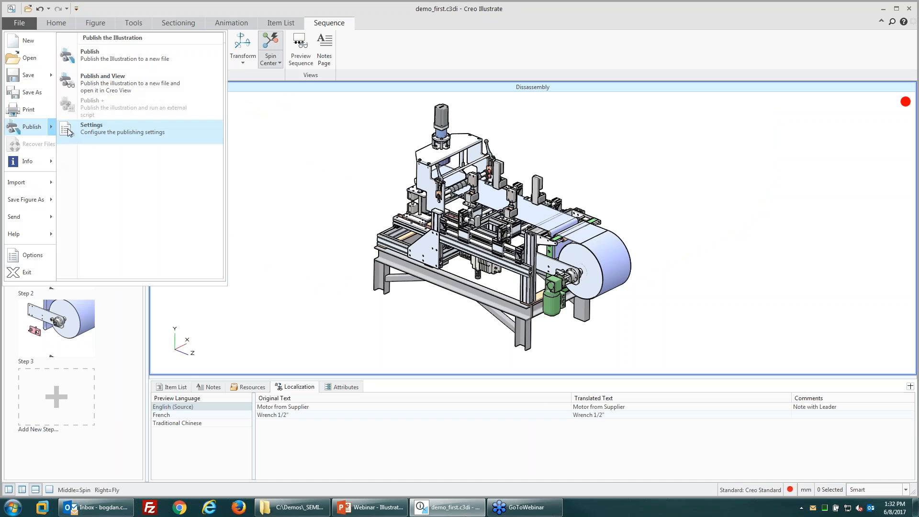
left_click(119, 89)
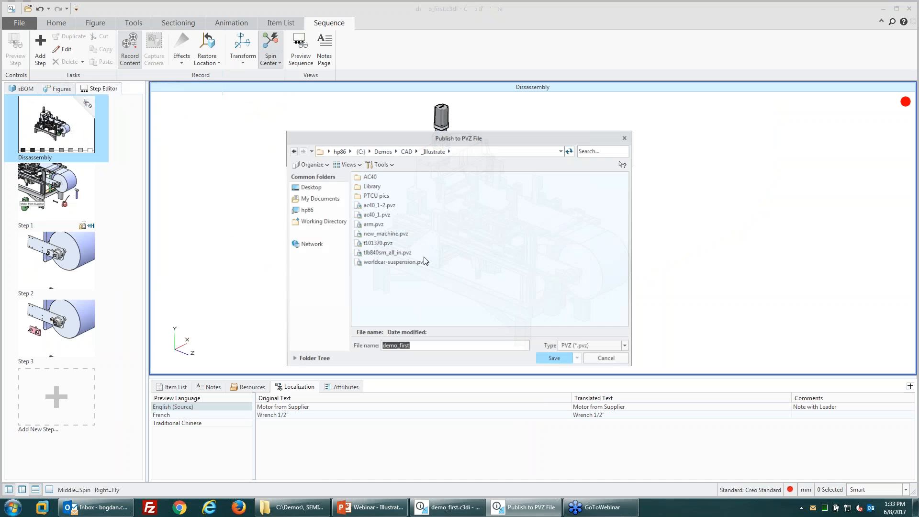
left_click(593, 346)
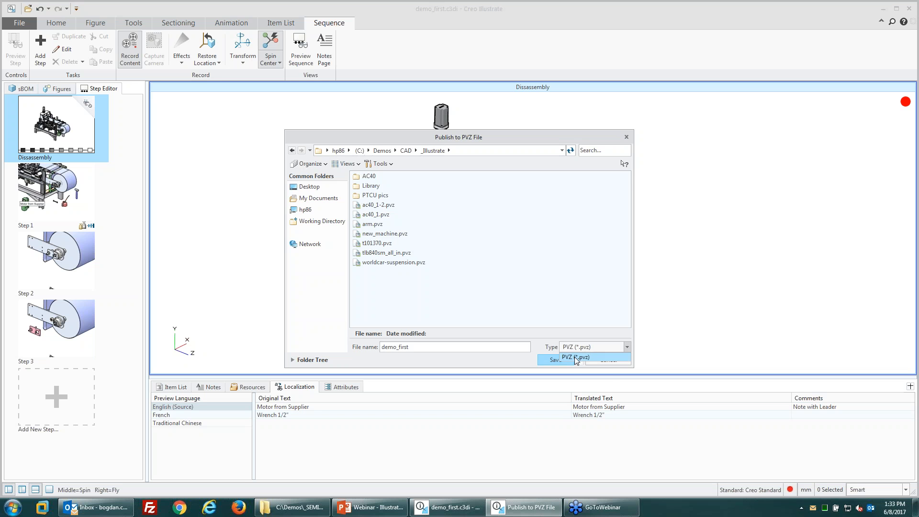
left_click(578, 358)
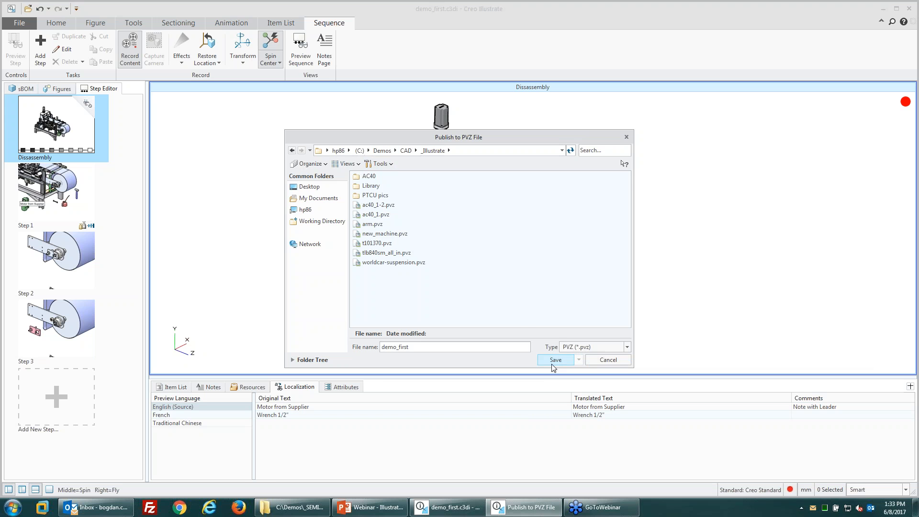
left_click(555, 361)
left_click_drag(418, 348, 369, 351)
type("anual1")
left_click(554, 359)
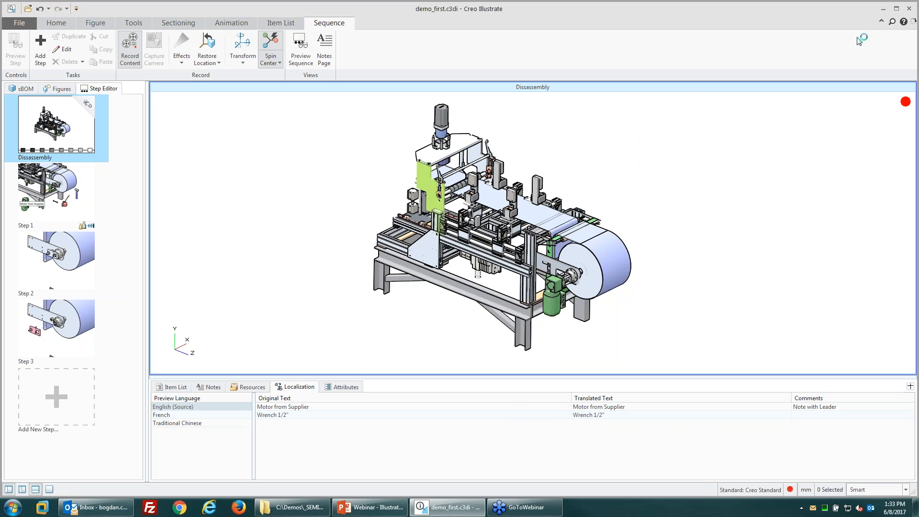
Step: Browse to Demos\CAD\_Illustrate in Explorer and open manual1.pvz with Creo View
left_click(285, 510)
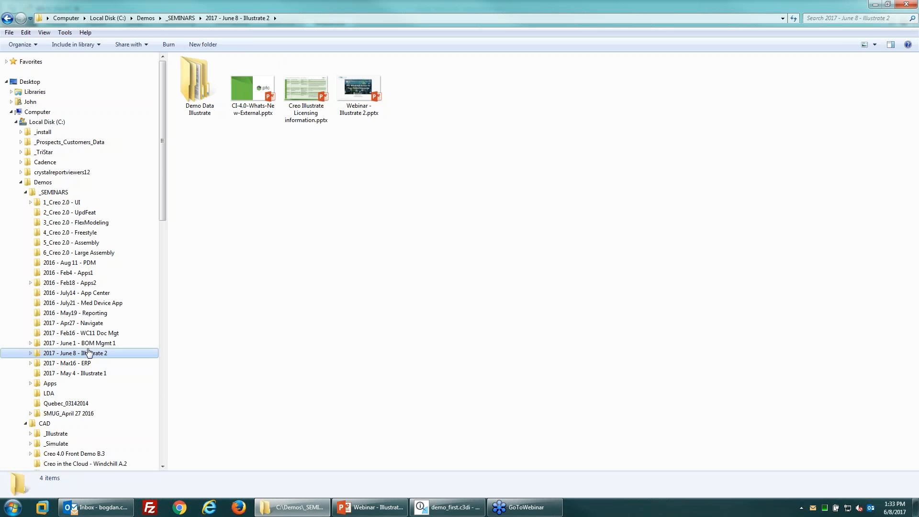
left_click(25, 192)
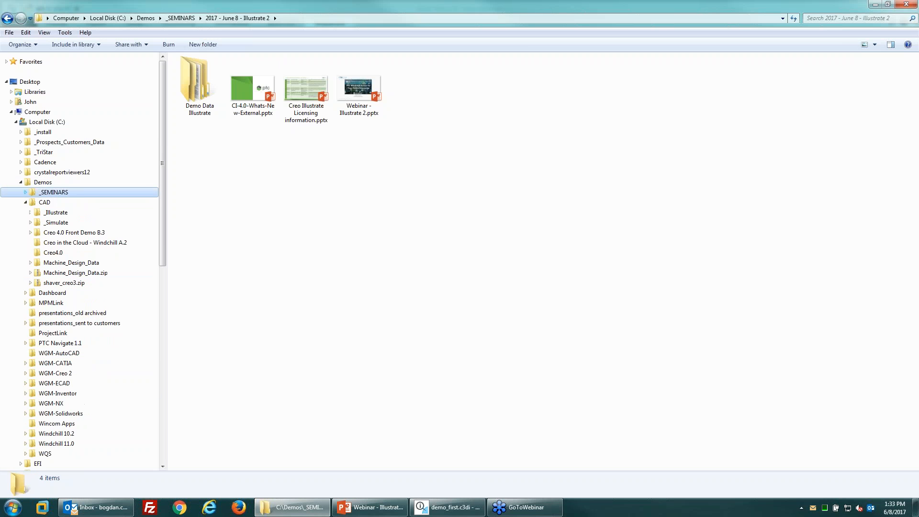
left_click(42, 182)
left_click(56, 212)
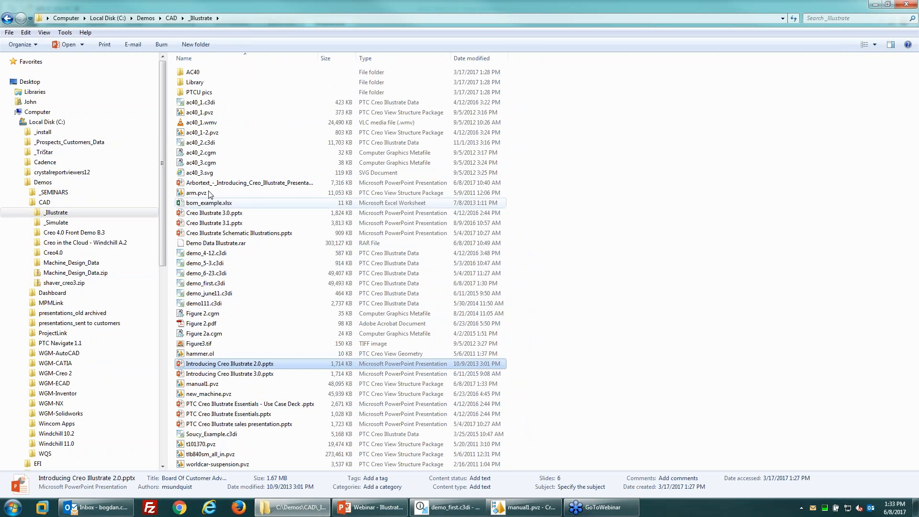
left_click(207, 385)
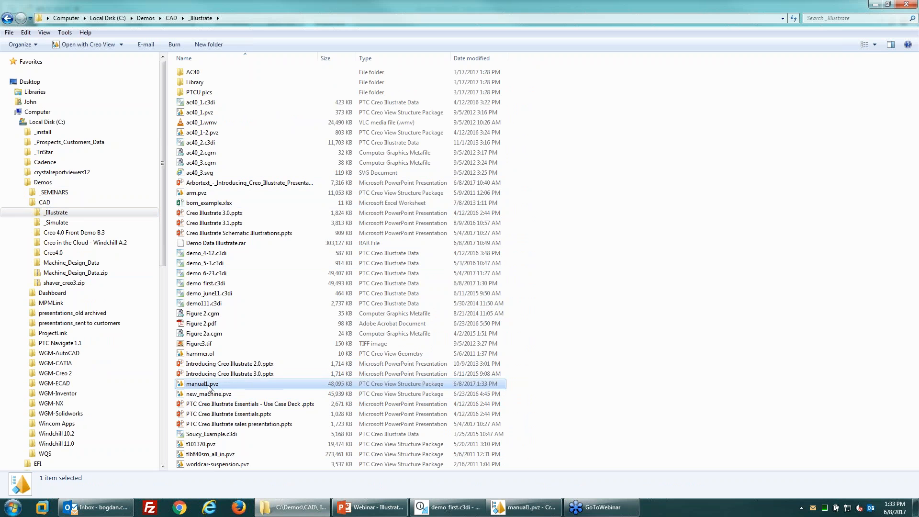
right_click(207, 383)
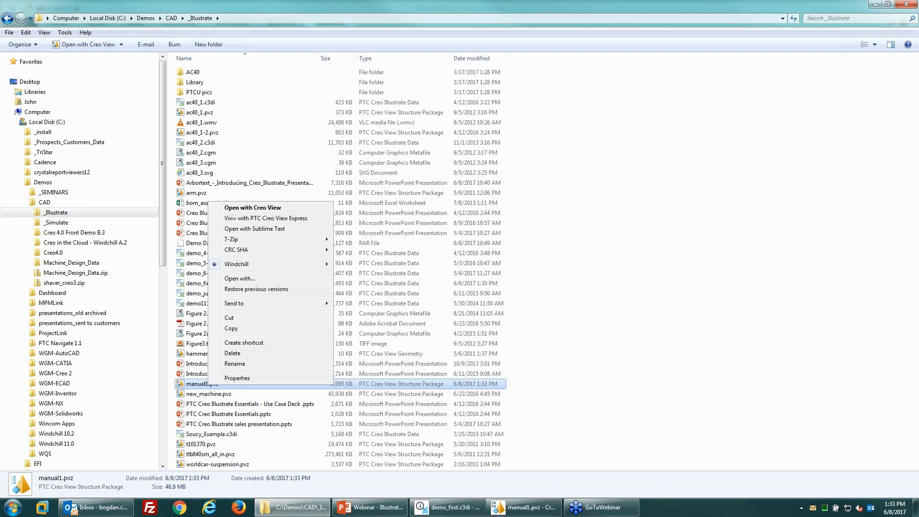
left_click(268, 208)
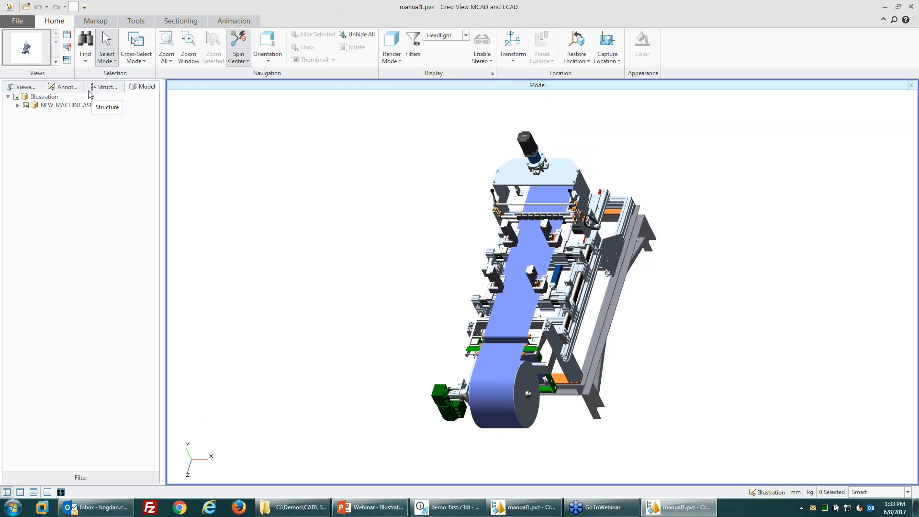
Step: Show manual1.pvz's Viewables list and display Figure 1
left_click(22, 87)
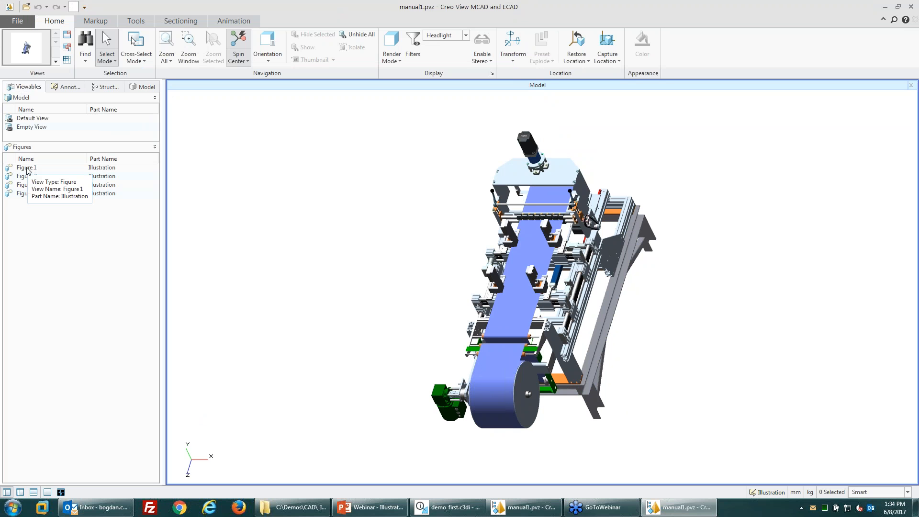
left_click(27, 169)
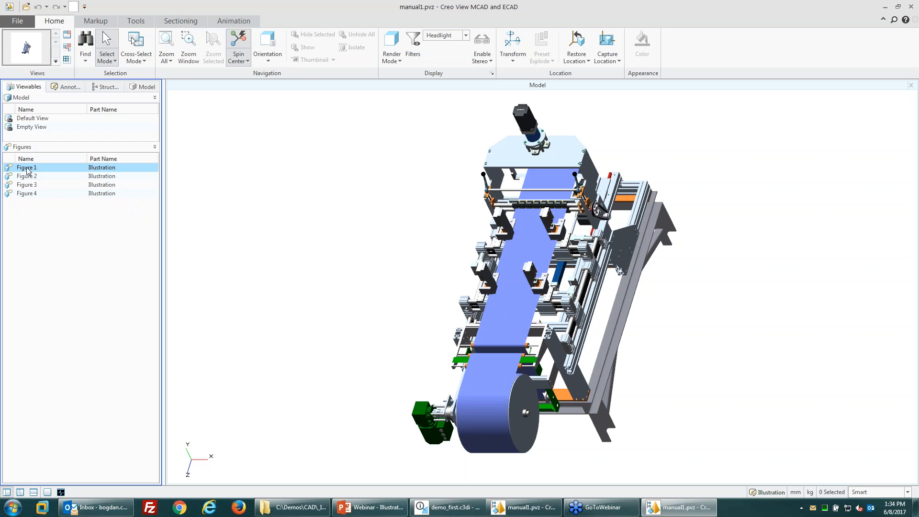
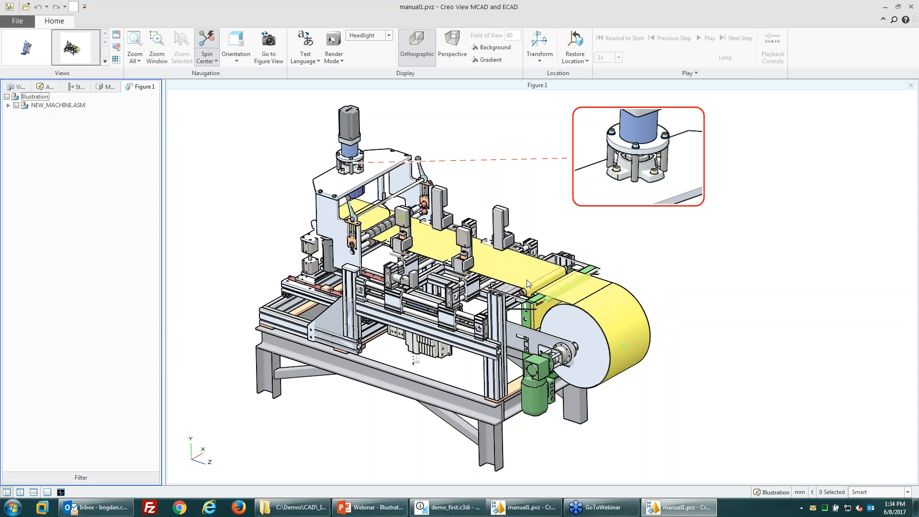
Step: Open Figure 2, then Figure 4 with its roller detail and parts table, from Viewables
left_click(22, 86)
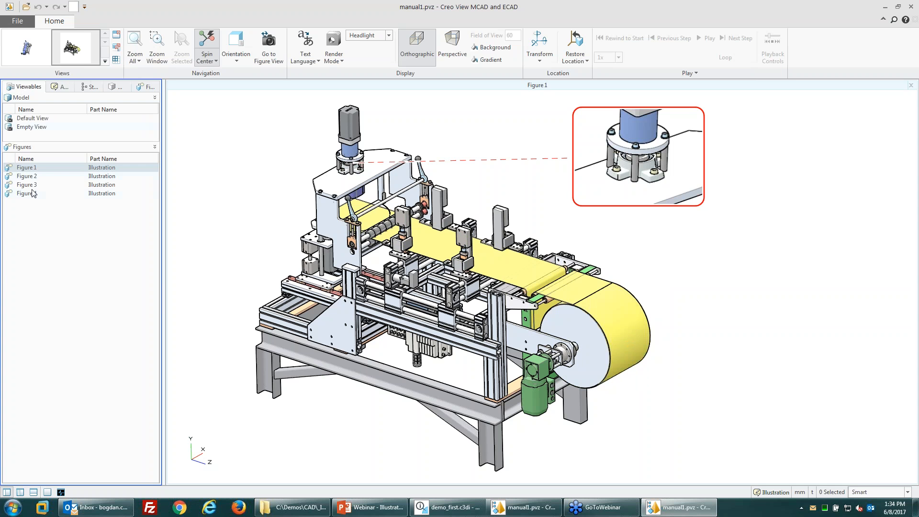
double_click(26, 177)
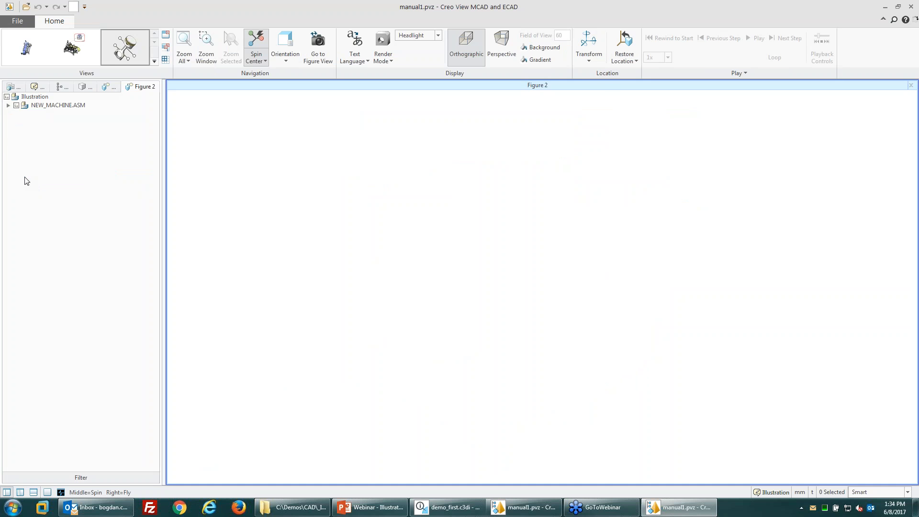
left_click(9, 87)
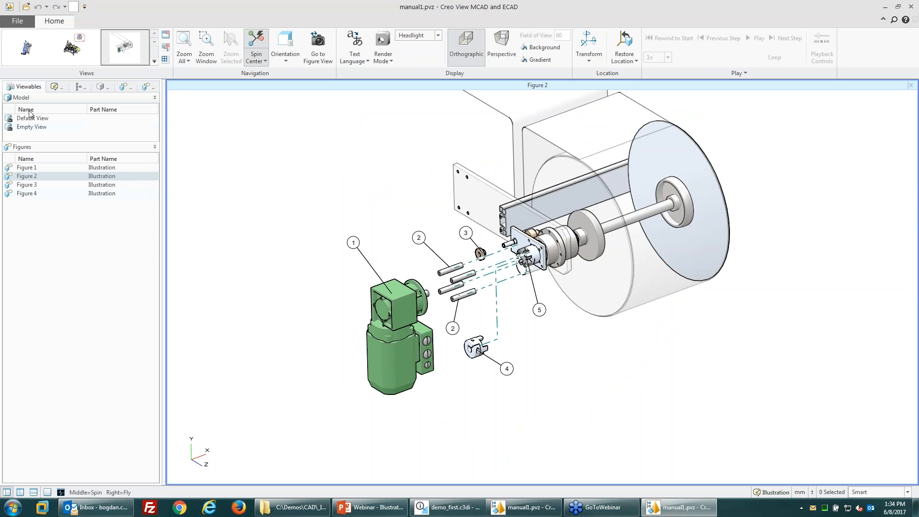
double_click(27, 193)
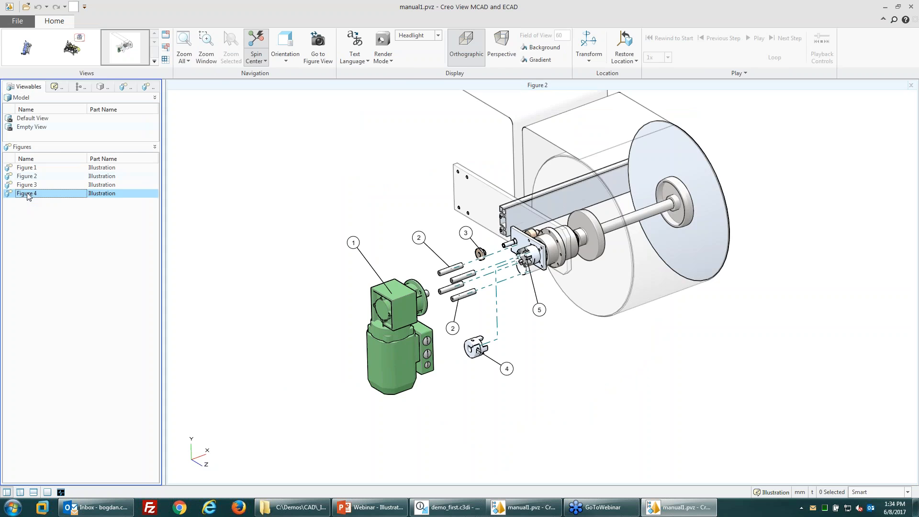
left_click(11, 87)
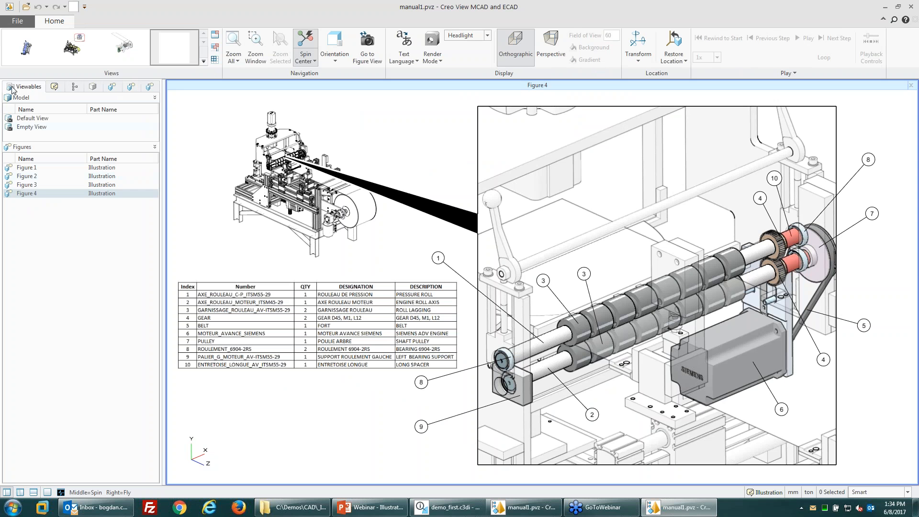
left_click(26, 186)
double_click(26, 186)
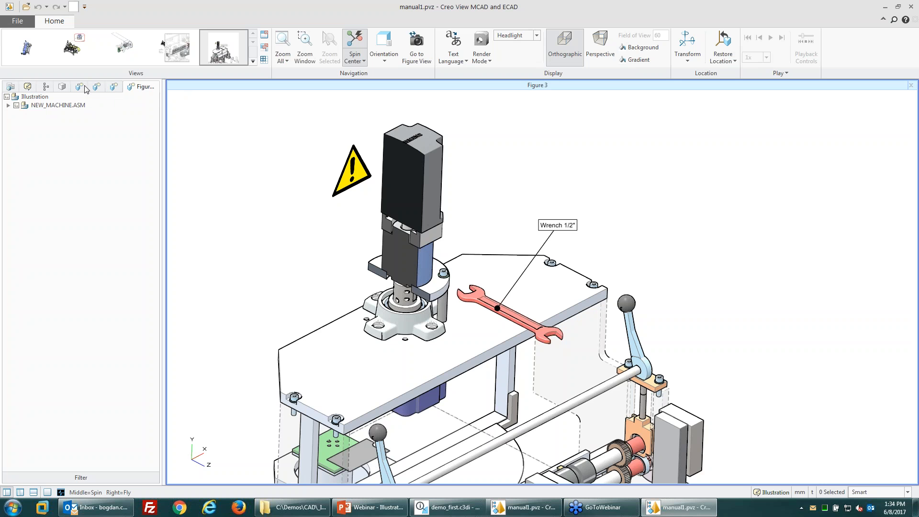
Step: Step through the listed figures, then switch back to Creo Illustrate
left_click(15, 87)
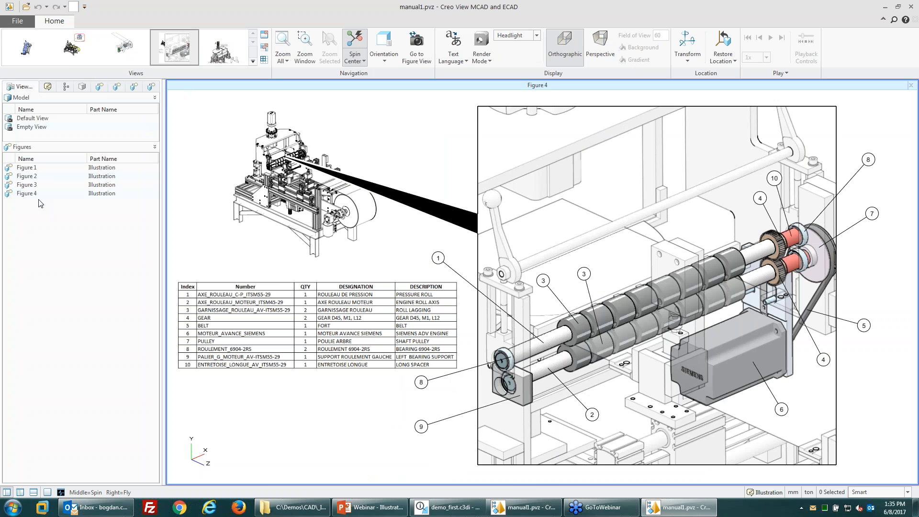
left_click(32, 168)
left_click(32, 176)
left_click(32, 186)
left_click(32, 194)
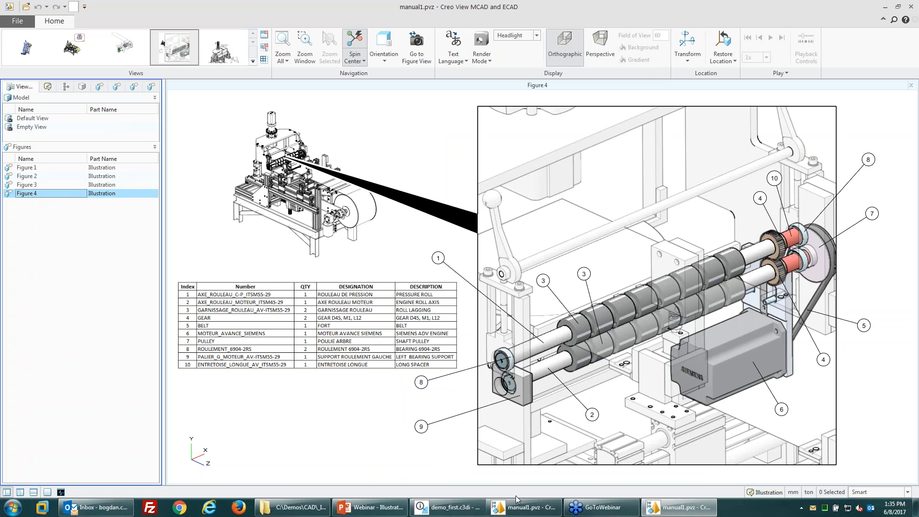
left_click(448, 508)
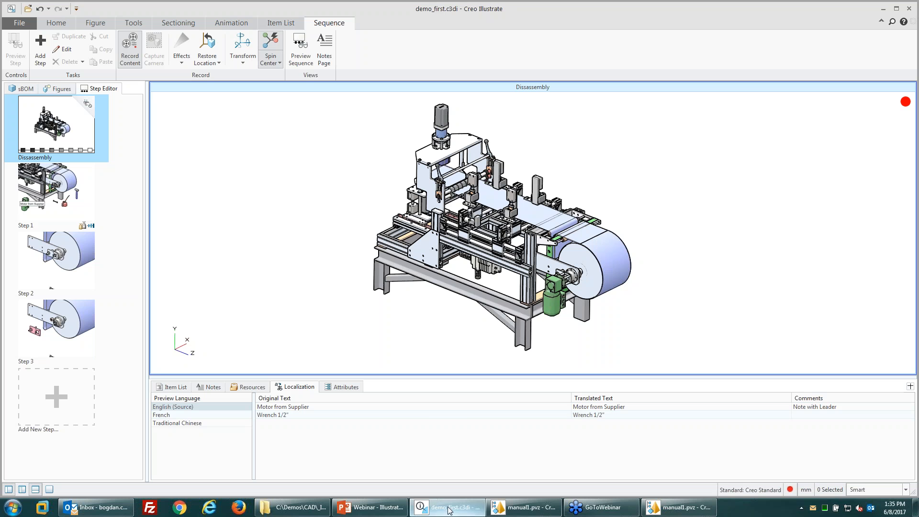
Step: Close the Creo View manual window and the embedded Creo View Express viewer
left_click(59, 90)
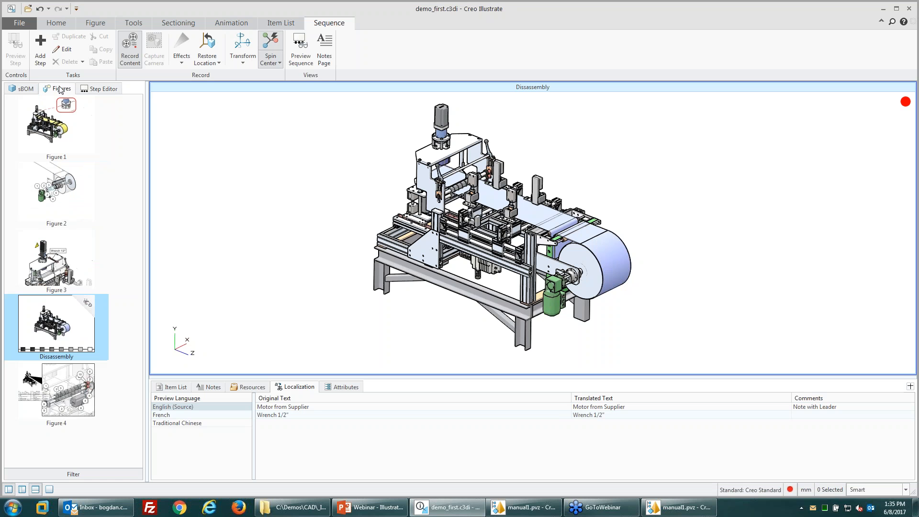
right_click(84, 319)
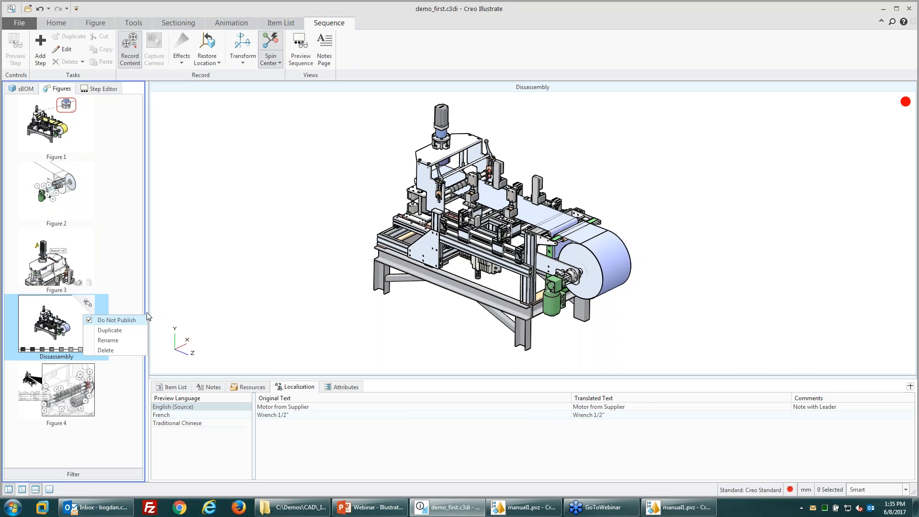
left_click(680, 506)
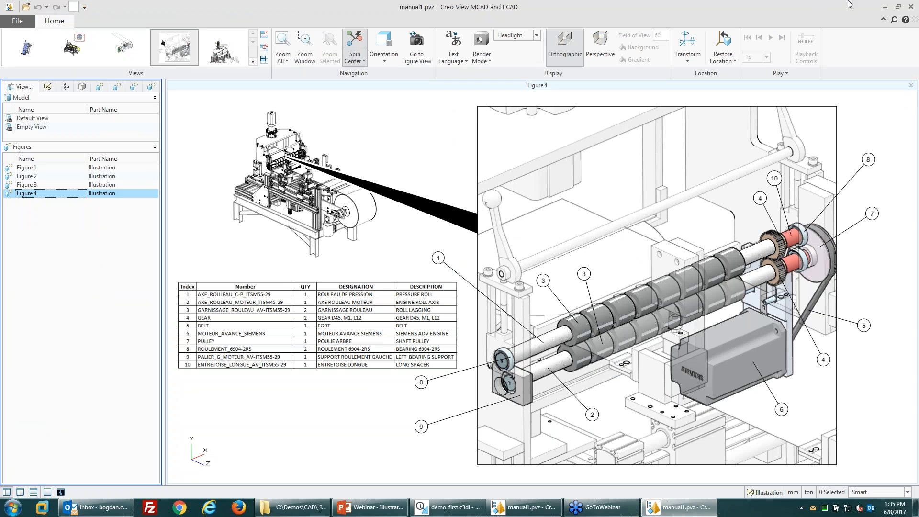
left_click(910, 6)
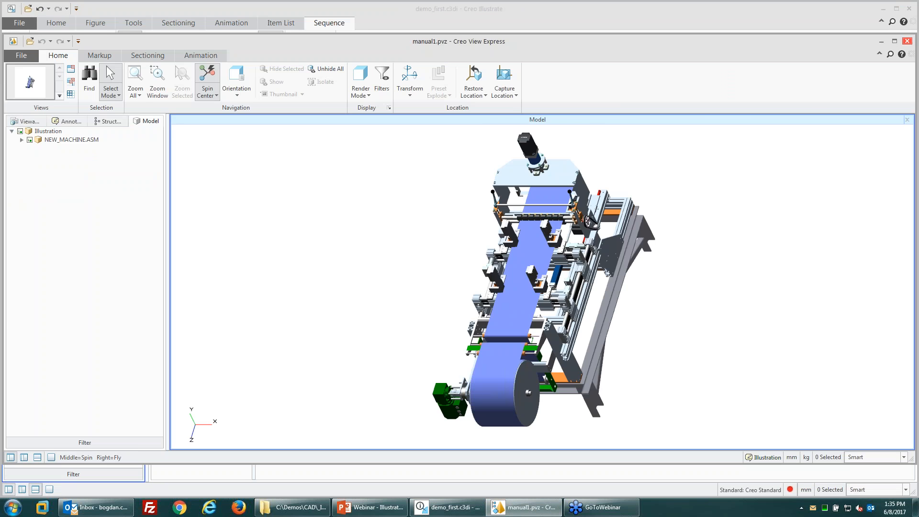
left_click(906, 40)
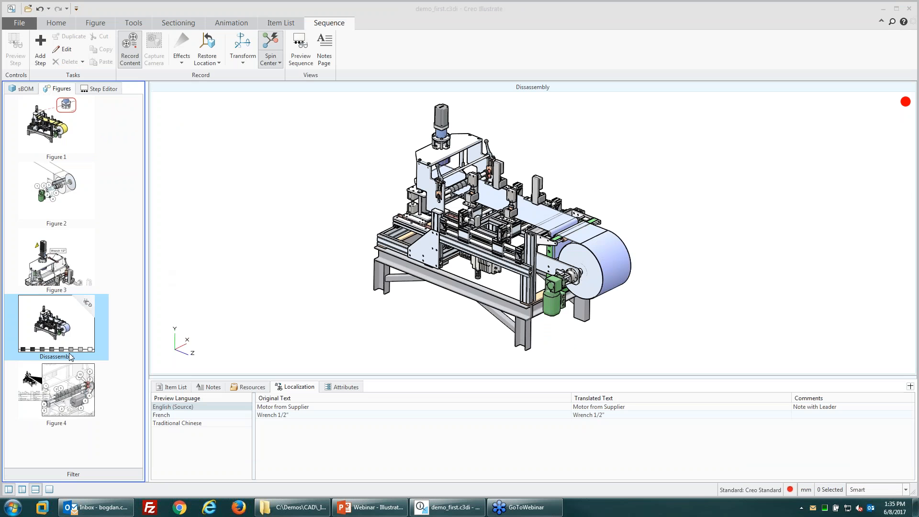
Step: Uncheck Do Not Publish on the Dissassembly figure so it gets published
left_click(18, 23)
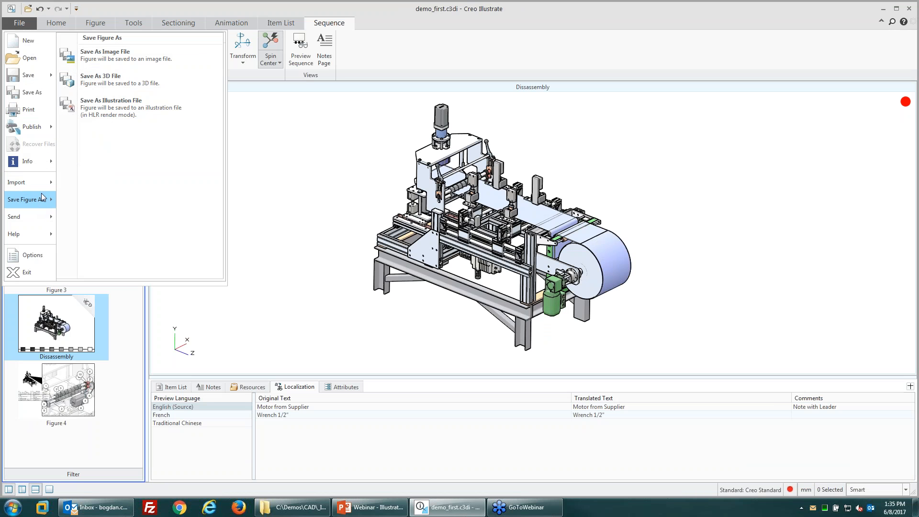
mouse_move(50, 133)
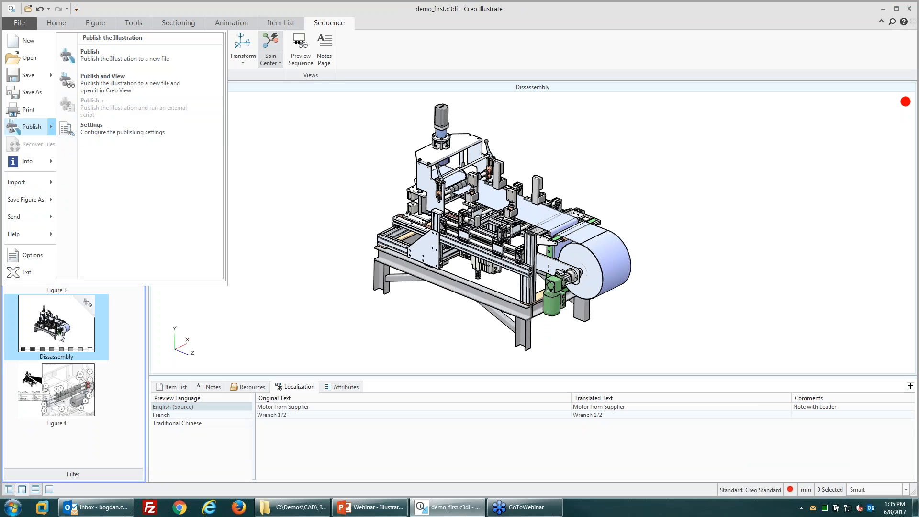
right_click(83, 319)
left_click(107, 324)
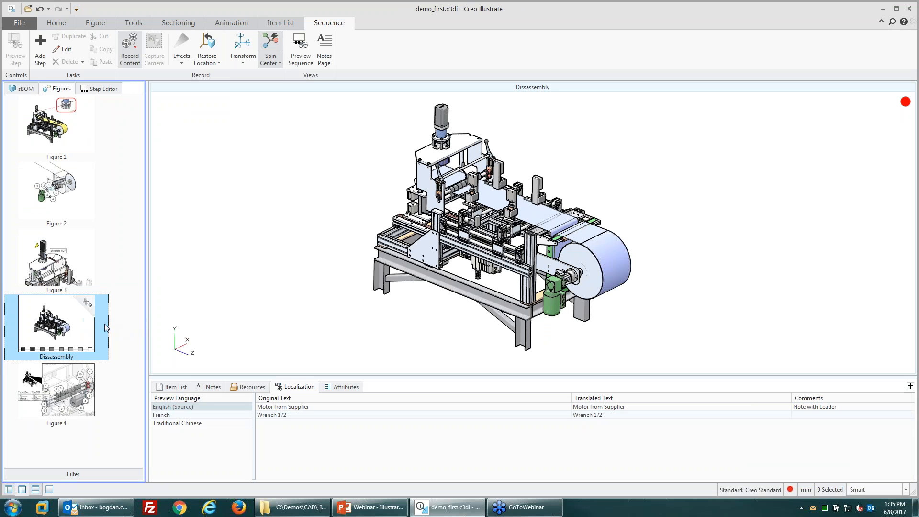
right_click(87, 307)
left_click(66, 288)
left_click(68, 320)
right_click(83, 314)
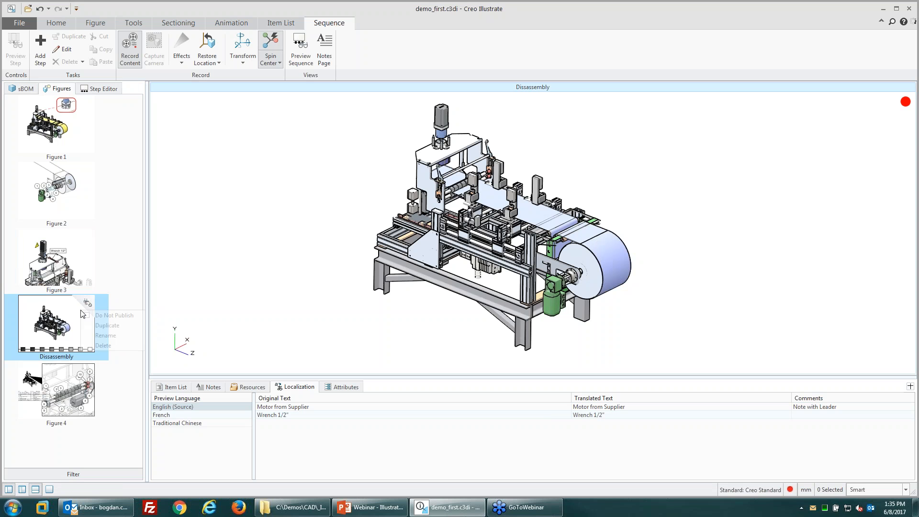
Step: Start publishing the illustration with File > Publish > Publish
left_click(20, 25)
mouse_move(28, 126)
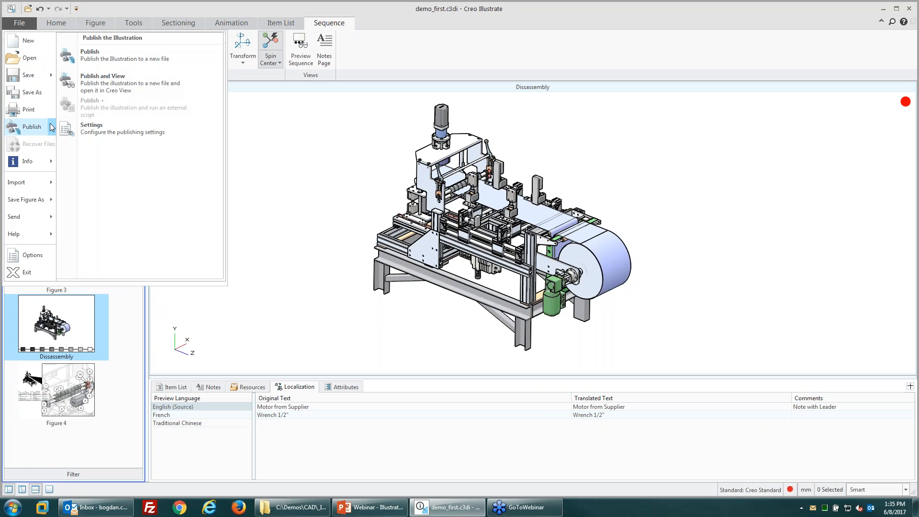
left_click(102, 58)
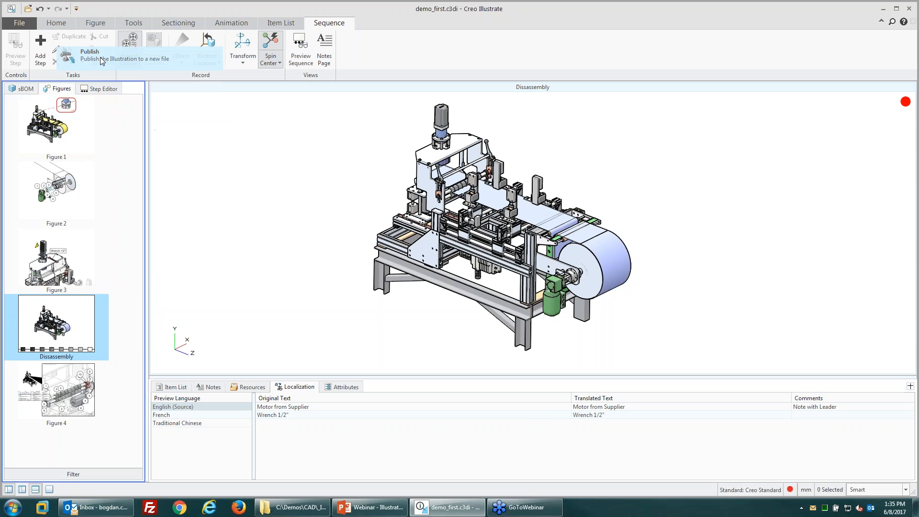
Step: Publish to manual1.pvz, confirming Yes to replace the existing file
left_click(378, 233)
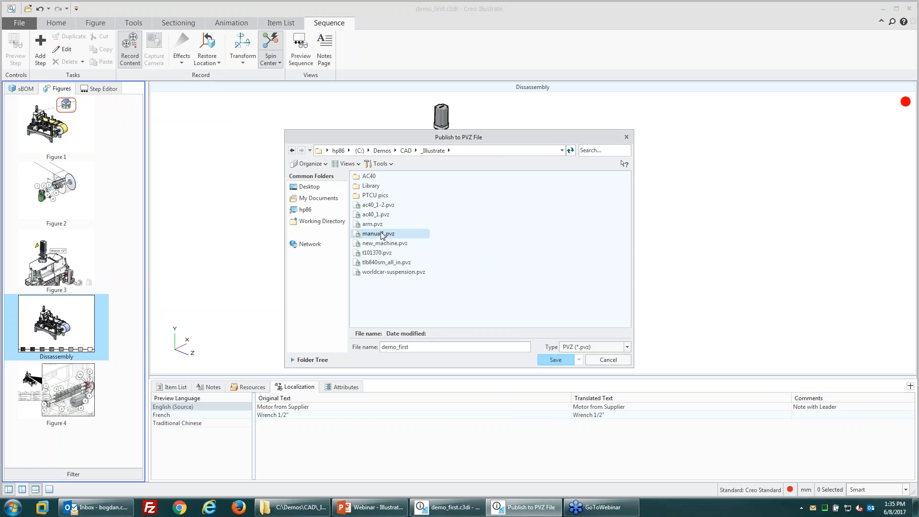
left_click(555, 359)
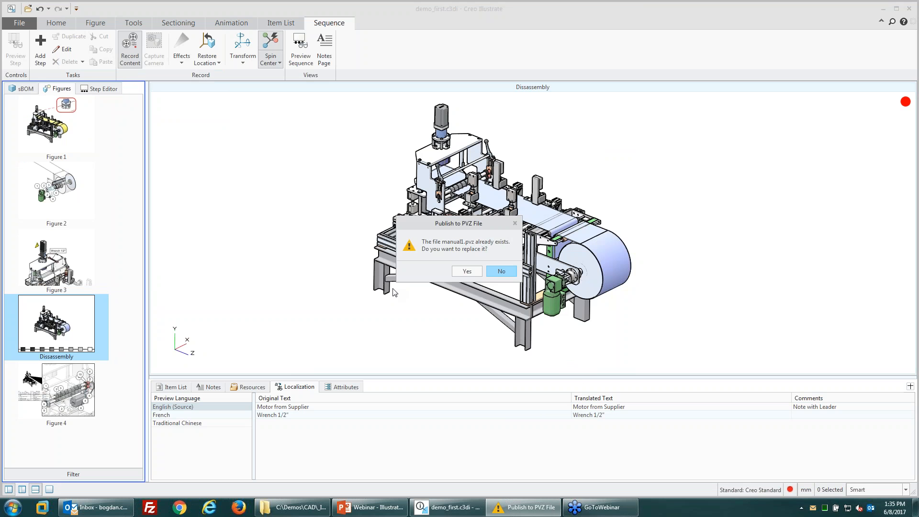
left_click(467, 272)
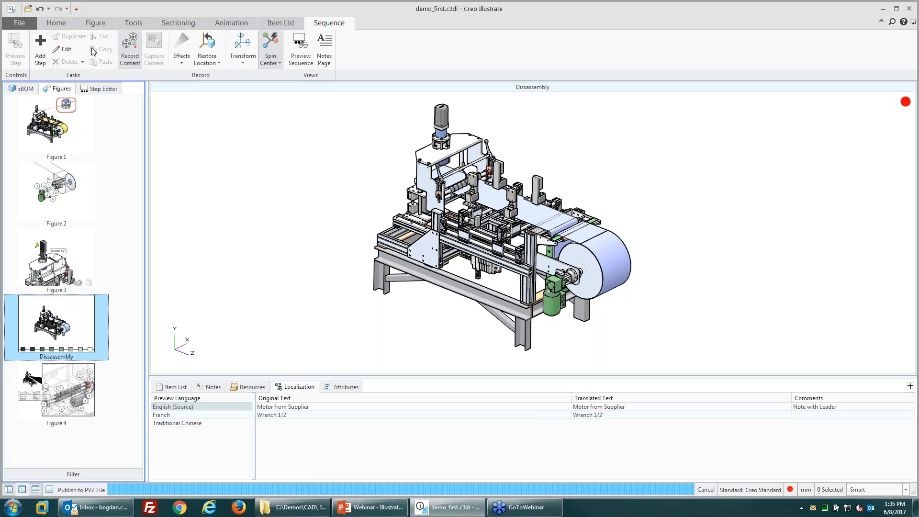
left_click(19, 23)
mouse_move(29, 199)
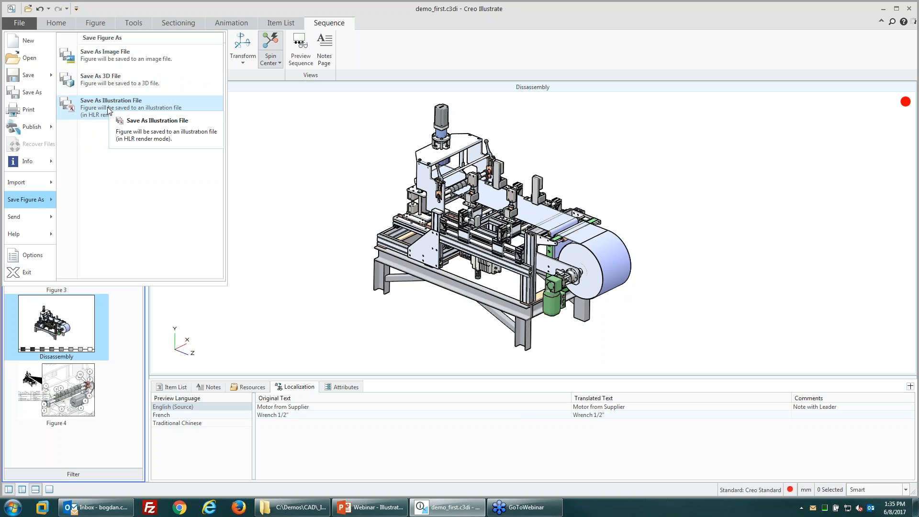
Step: Look at the 3D file save formats, then cancel without saving
left_click(110, 85)
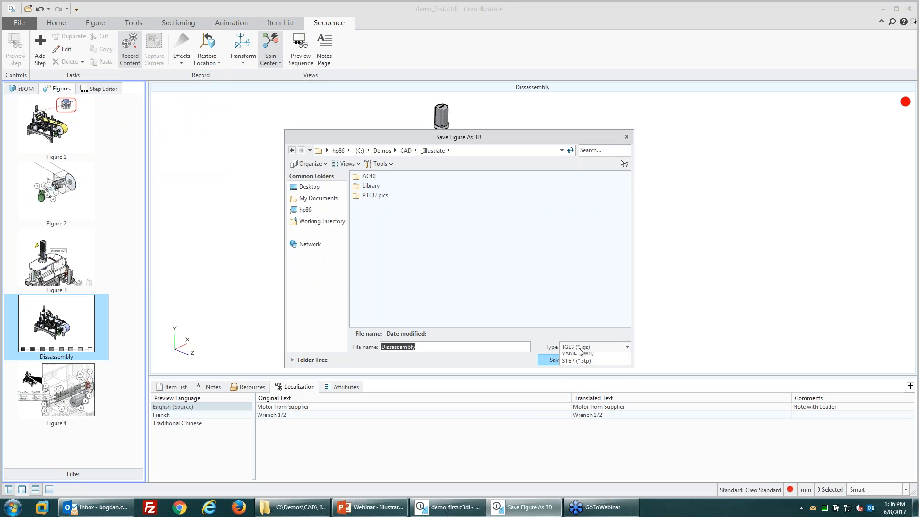
left_click(580, 348)
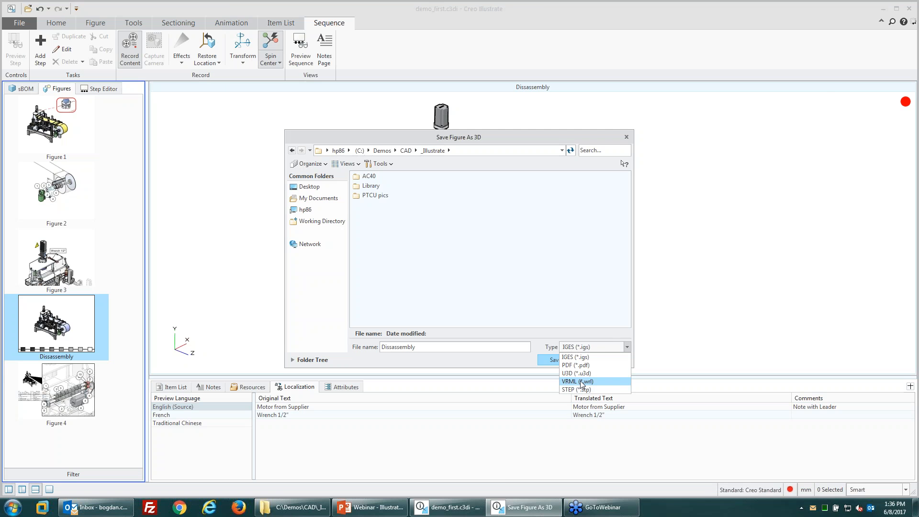
left_click(335, 335)
left_click(608, 360)
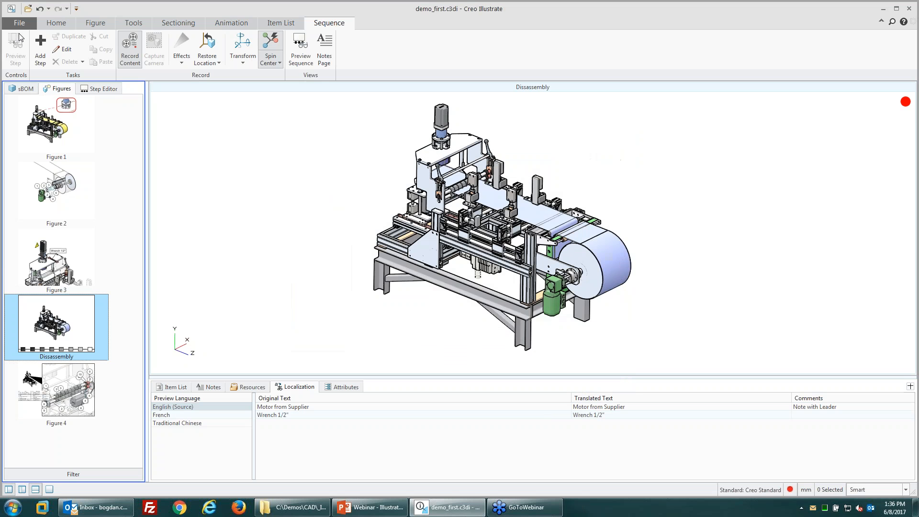
Step: Print the figure steps to Adobe PDF, saving the file as demo_first.pdf
left_click(20, 22)
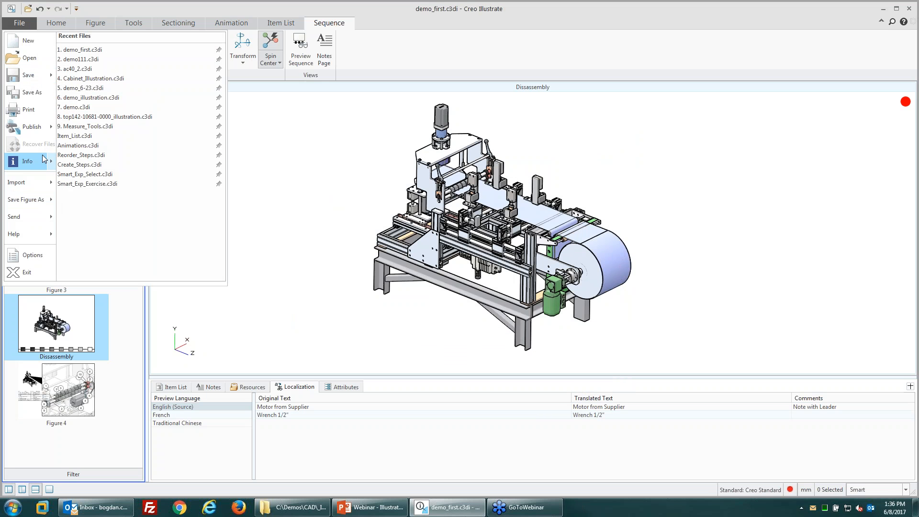
left_click(29, 110)
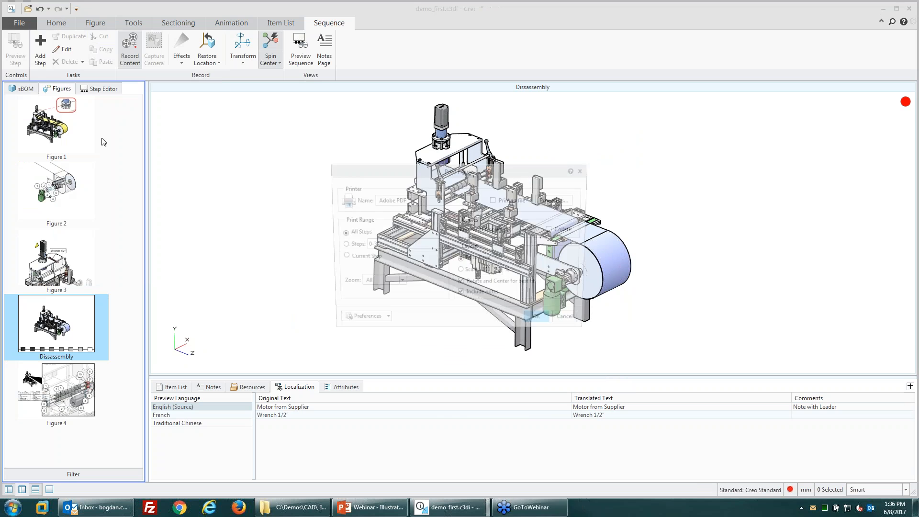
left_click_drag(421, 179, 316, 159)
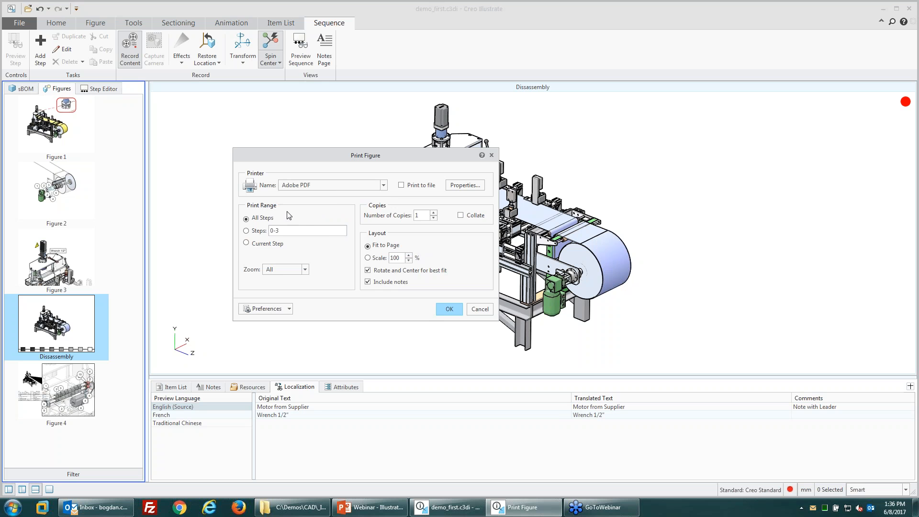
left_click(383, 185)
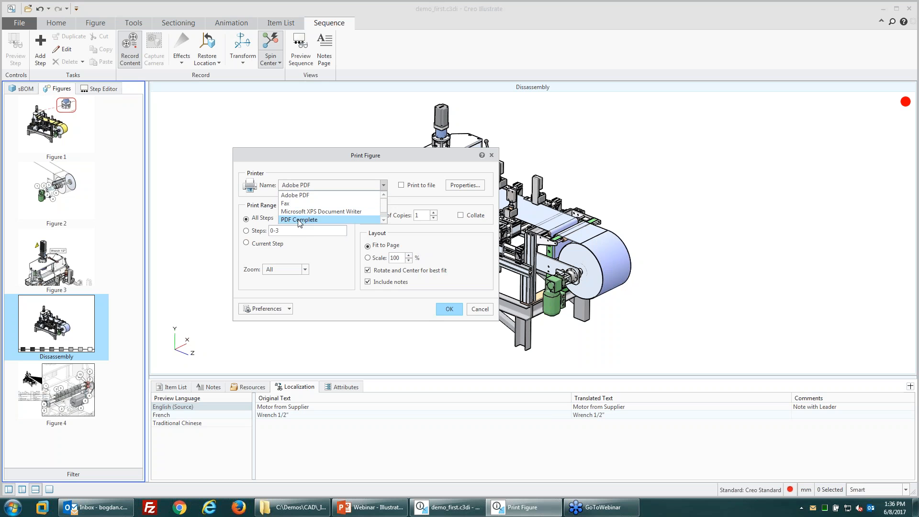
left_click(296, 194)
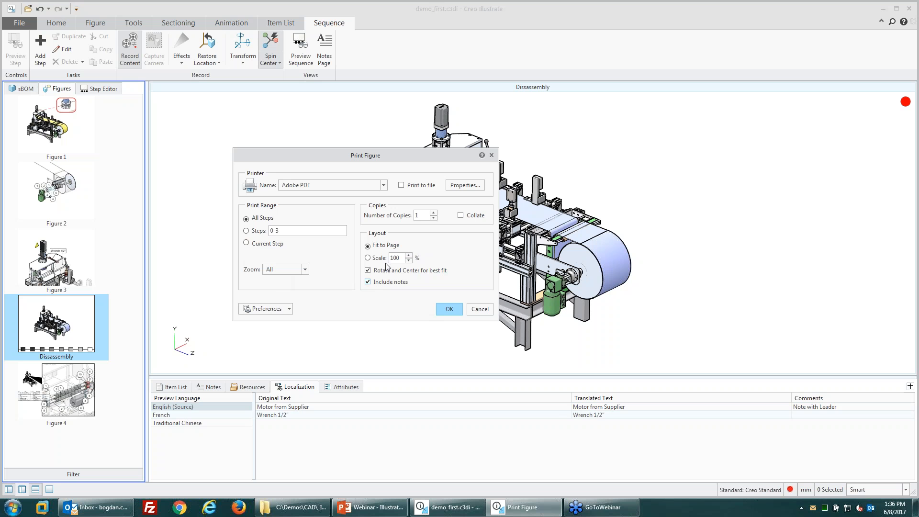
left_click(449, 309)
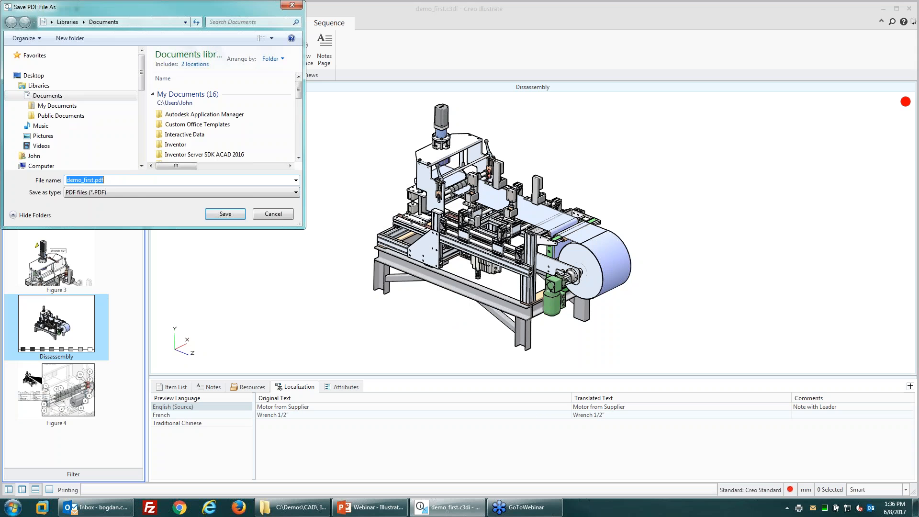
left_click(231, 215)
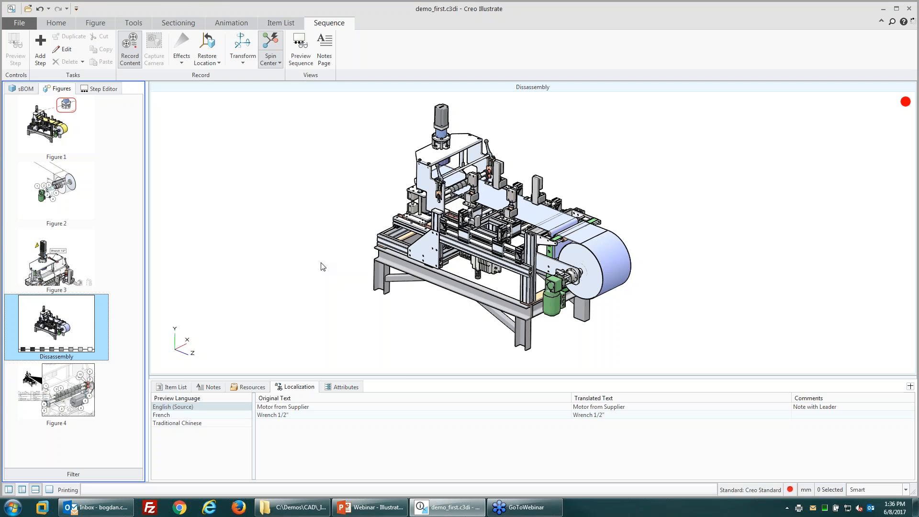
Step: Open manual1.pvz from the demo files folder and minimize Explorer
mouse_move(371, 507)
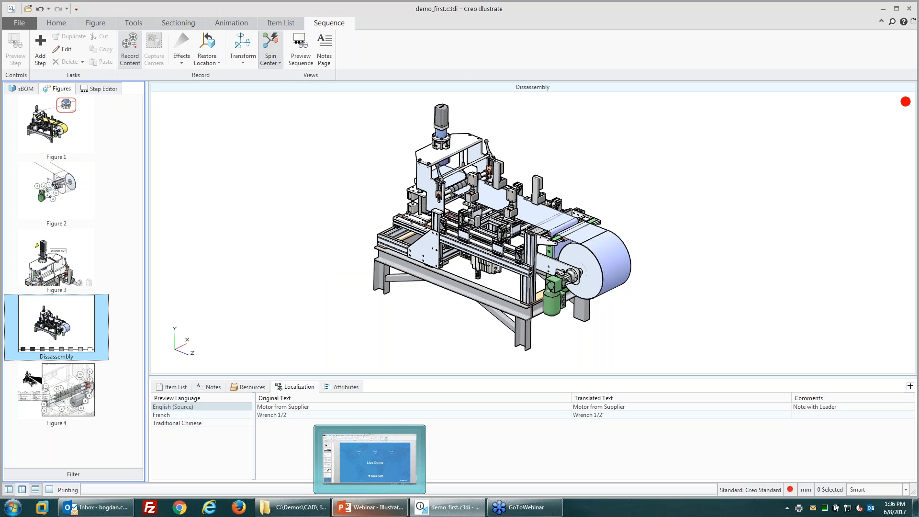
left_click(292, 508)
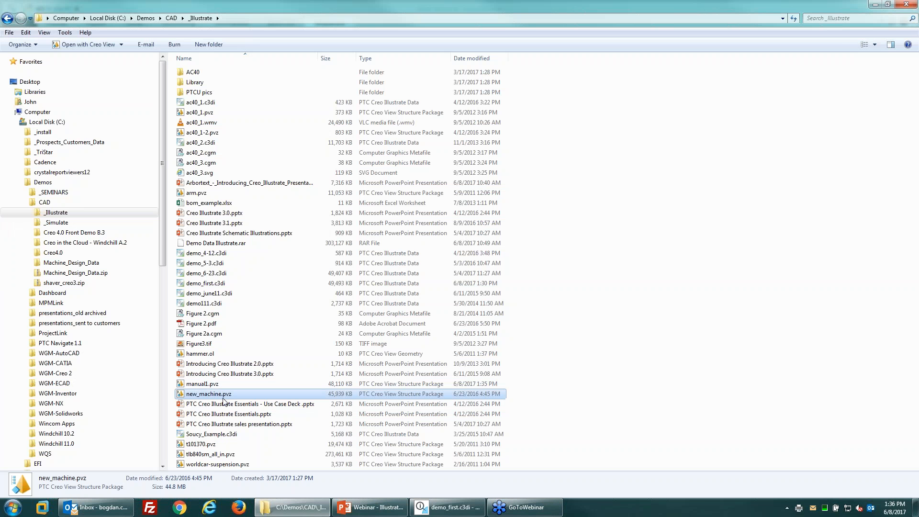
left_click(221, 384)
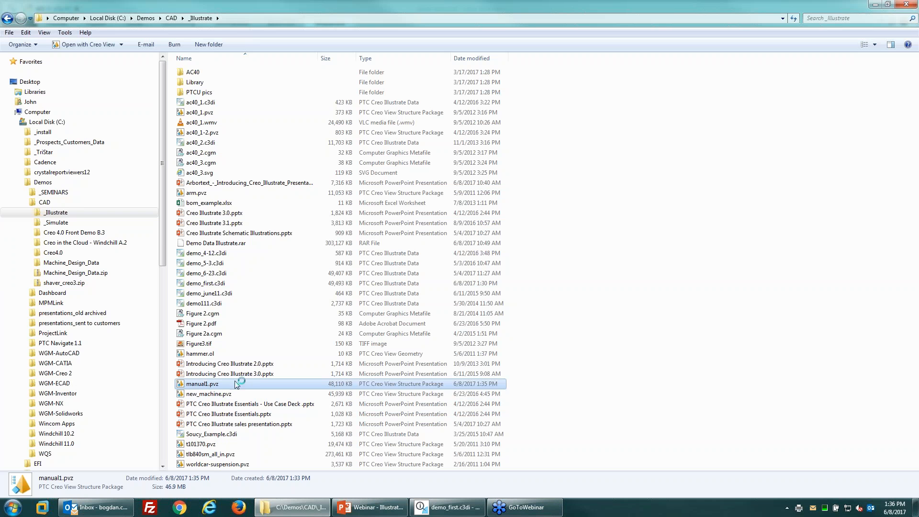
left_click(875, 4)
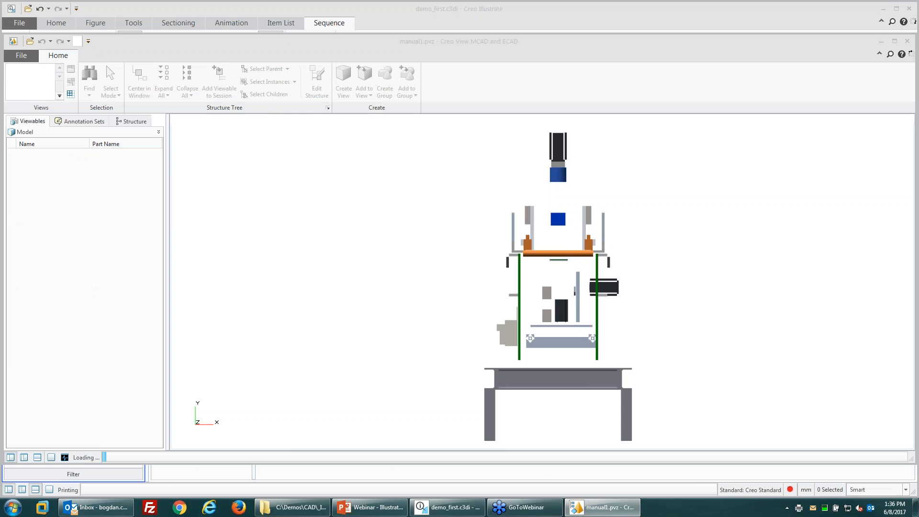
Step: Maximize the viewer and open manual1.pvz's Dissassembly figure from Viewables
left_click(897, 44)
left_click(19, 86)
left_click(34, 194)
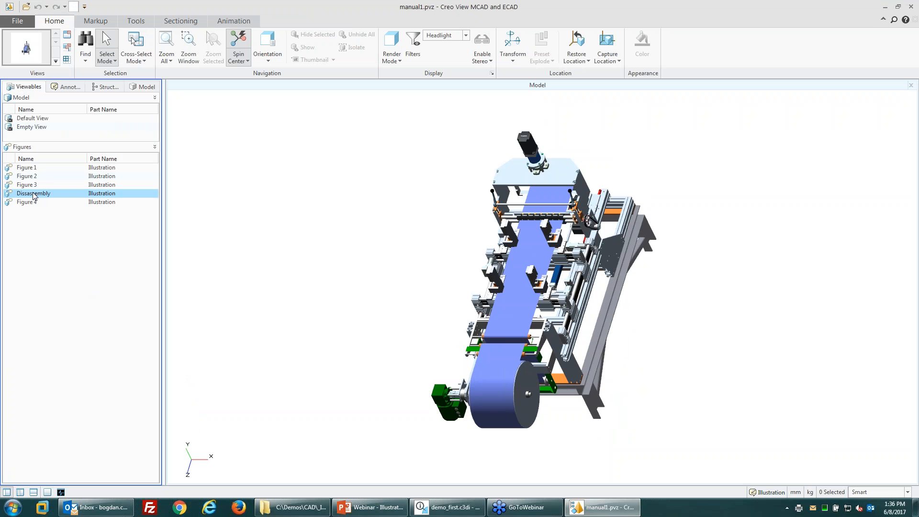
double_click(40, 196)
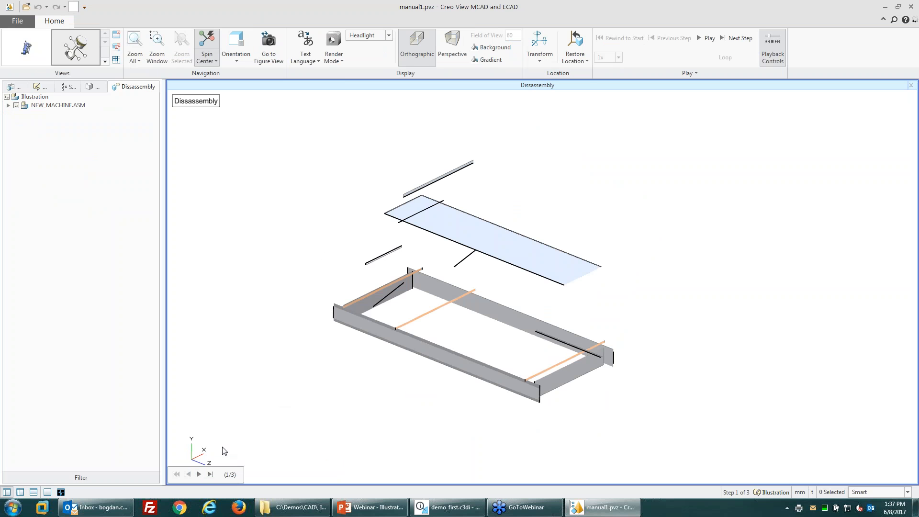
Step: Play the disassembly steps through Step 3, "Remove other components."
left_click(199, 476)
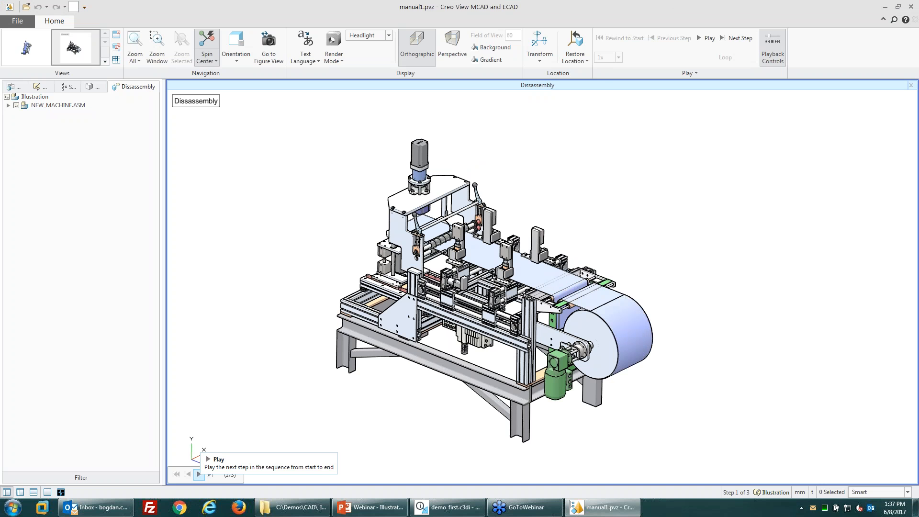
left_click(198, 474)
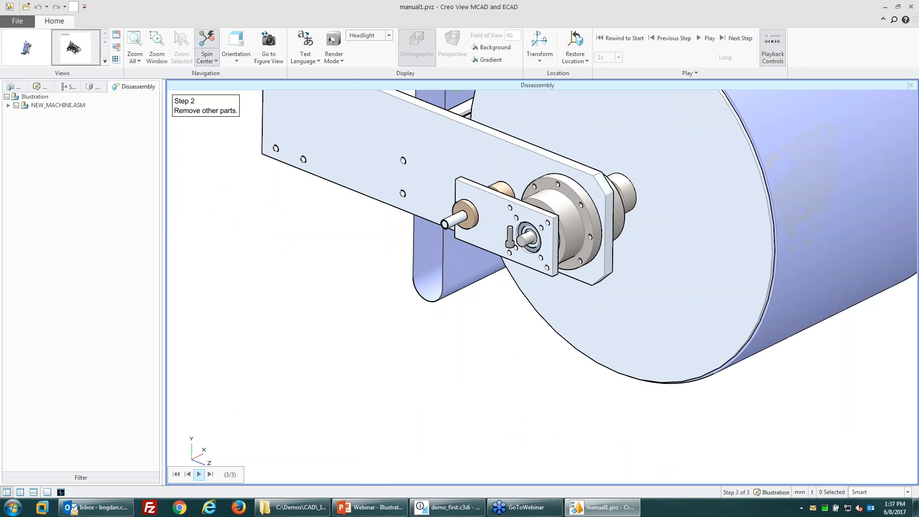
left_click(199, 474)
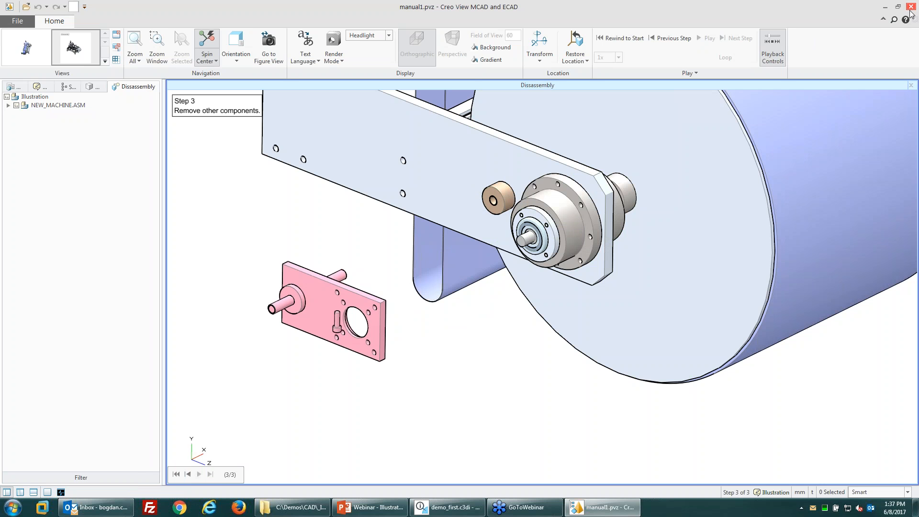
Step: Close Creo View, then scroll through demo_first.pdf at Fit Page and Fit Width
left_click(910, 8)
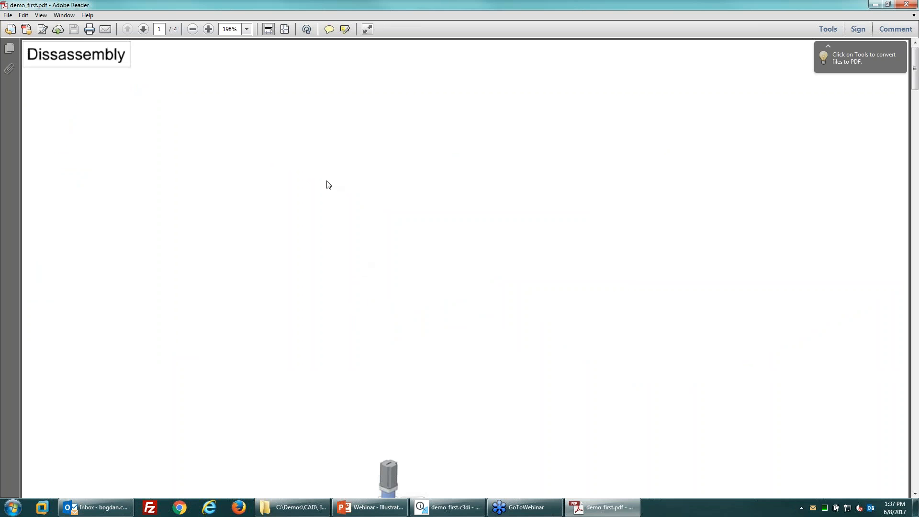
left_click(283, 29)
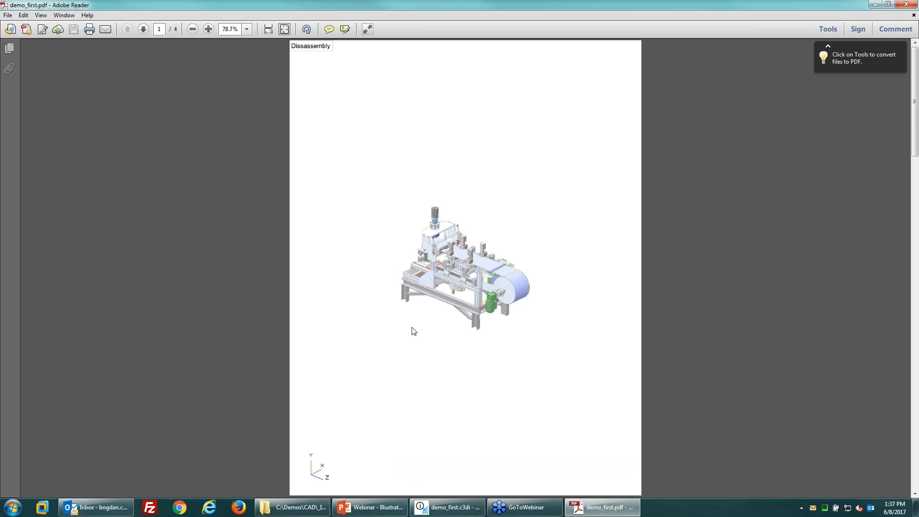
scroll(420, 332, "down", 2)
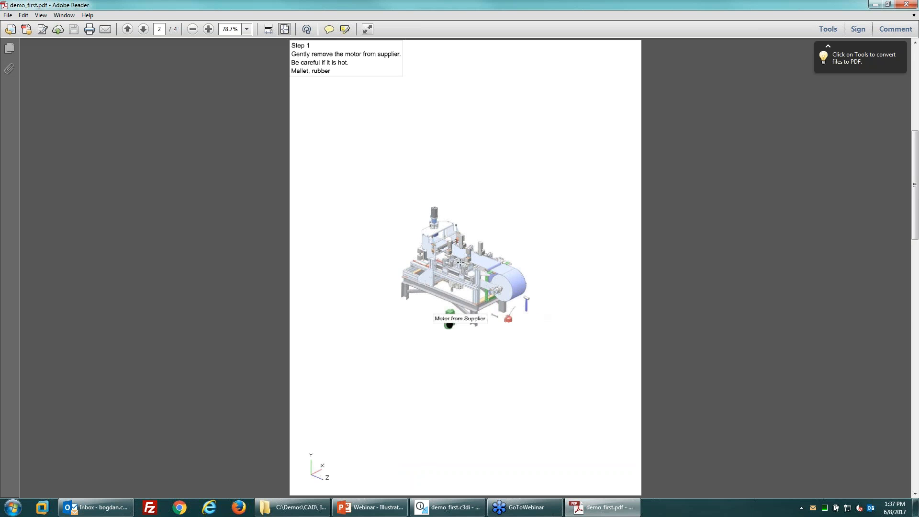
scroll(303, 241, "down", 1)
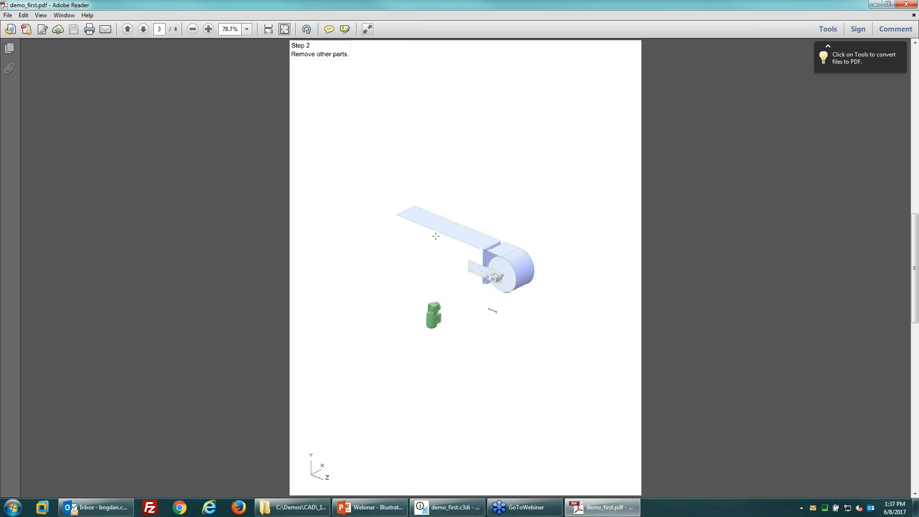
scroll(435, 236, "down", 1)
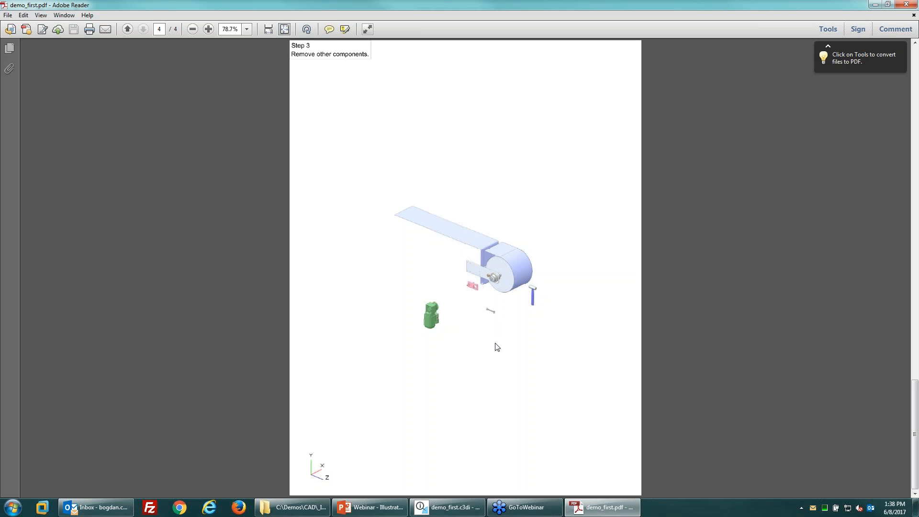
left_click(269, 29)
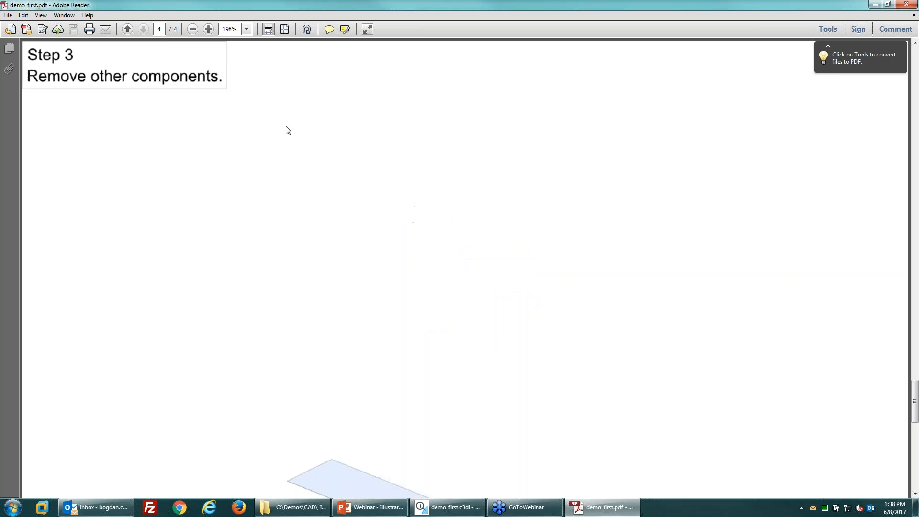
scroll(481, 352, "down", 5)
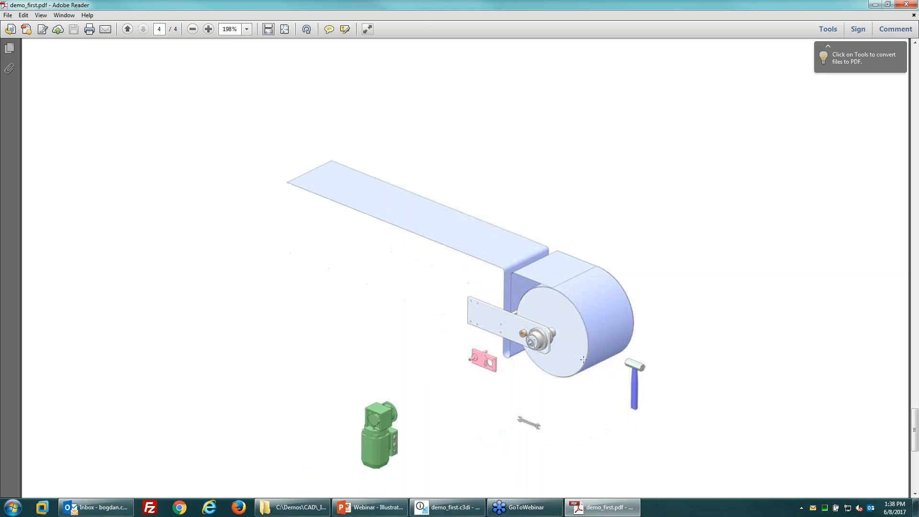
Step: Scroll pages 1–4 at full-page view to Step 3, then close the PDF
left_click(284, 29)
scroll(548, 301, "up", 2)
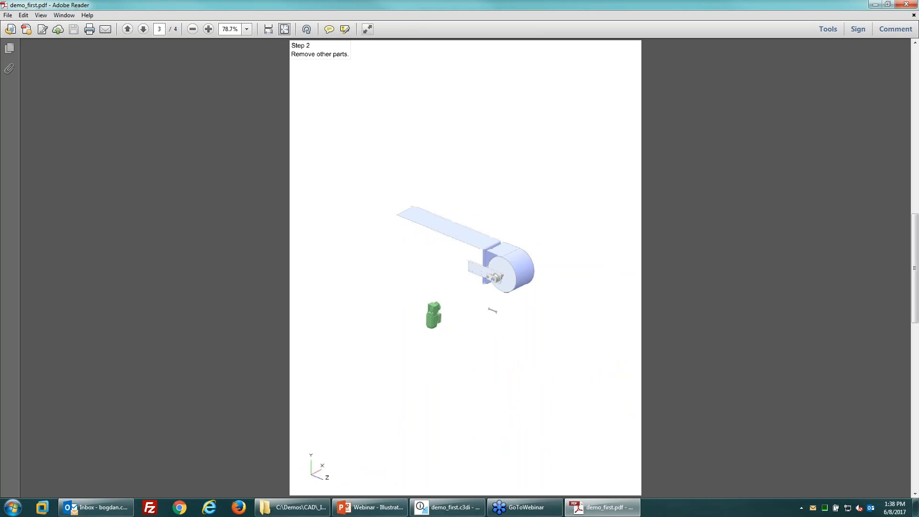
scroll(409, 271, "down", 2)
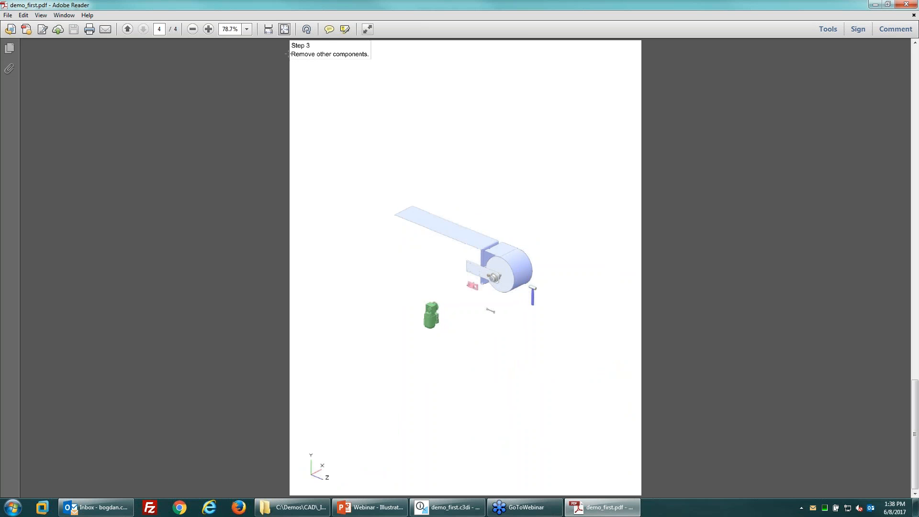
scroll(356, 76, "up", 3)
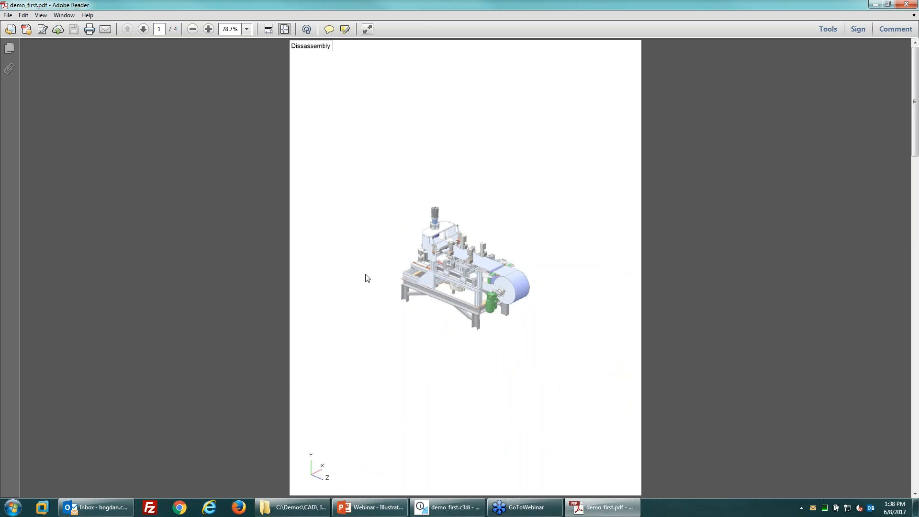
scroll(314, 52, "down", 2)
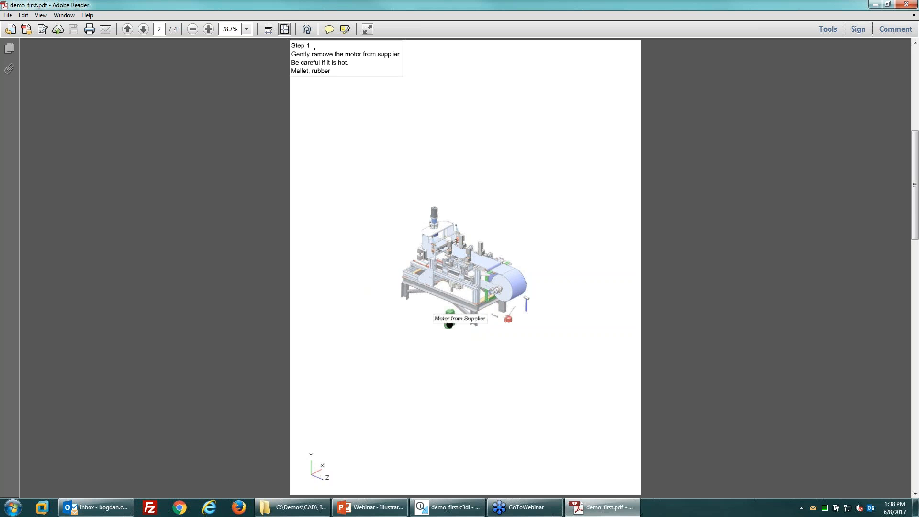
scroll(474, 322, "down", 2)
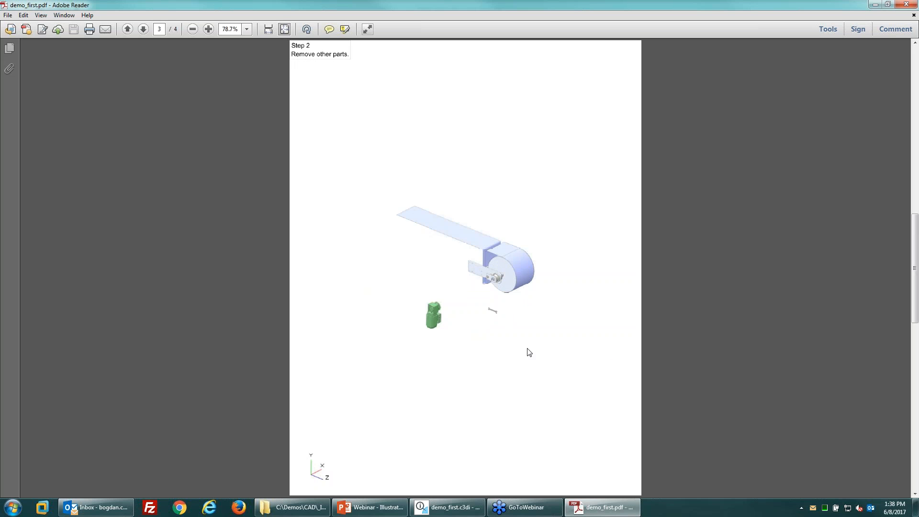
scroll(494, 297, "down", 2)
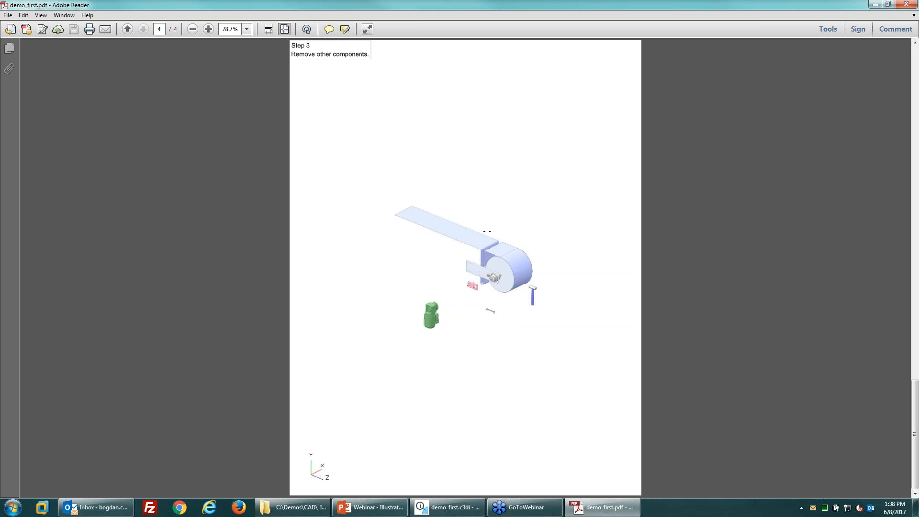
left_click(905, 4)
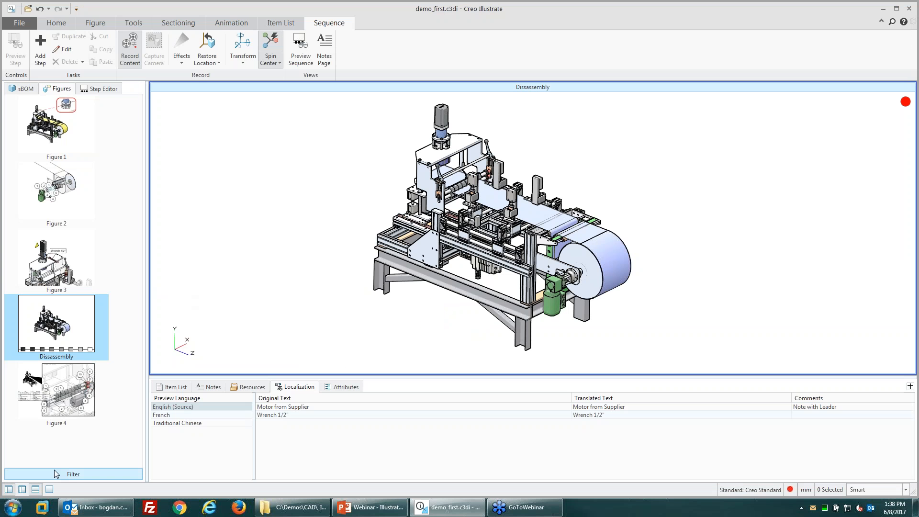
Step: Create a new figure, Figure 5, from the sBOM structure
left_click(22, 89)
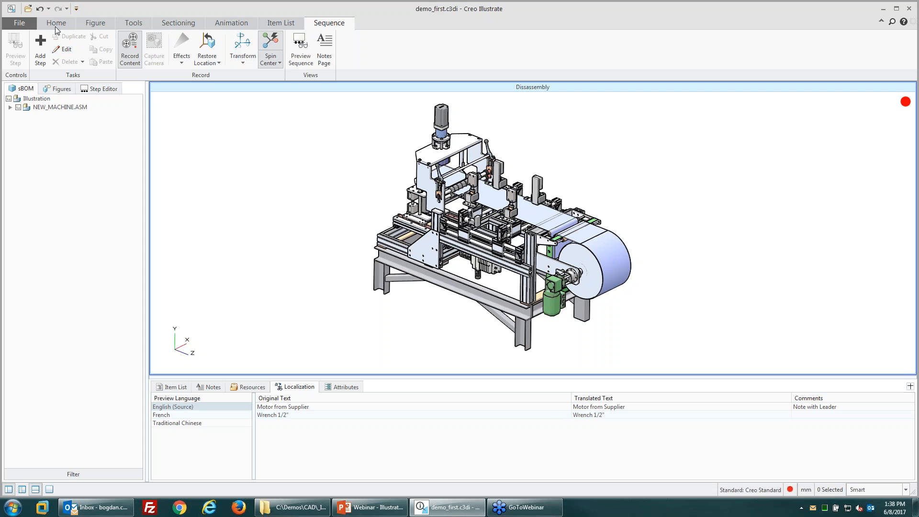
left_click(95, 23)
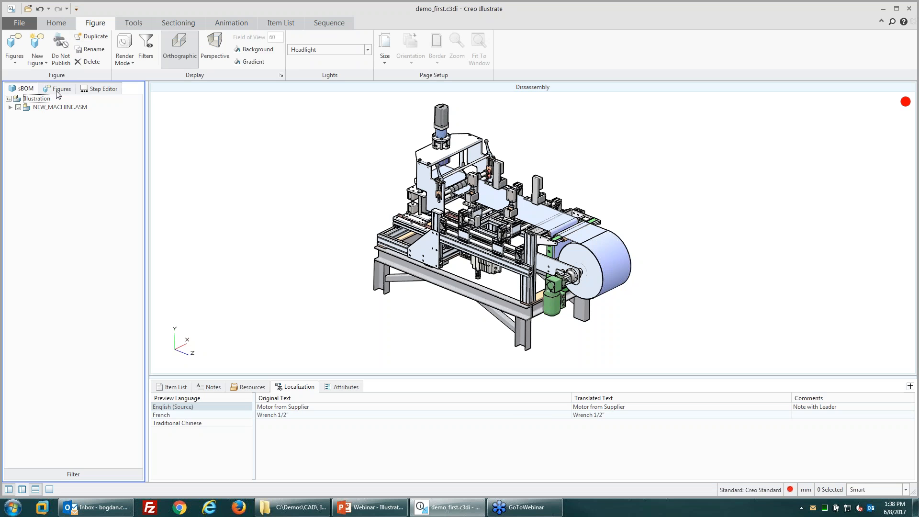
left_click(36, 61)
left_click(59, 102)
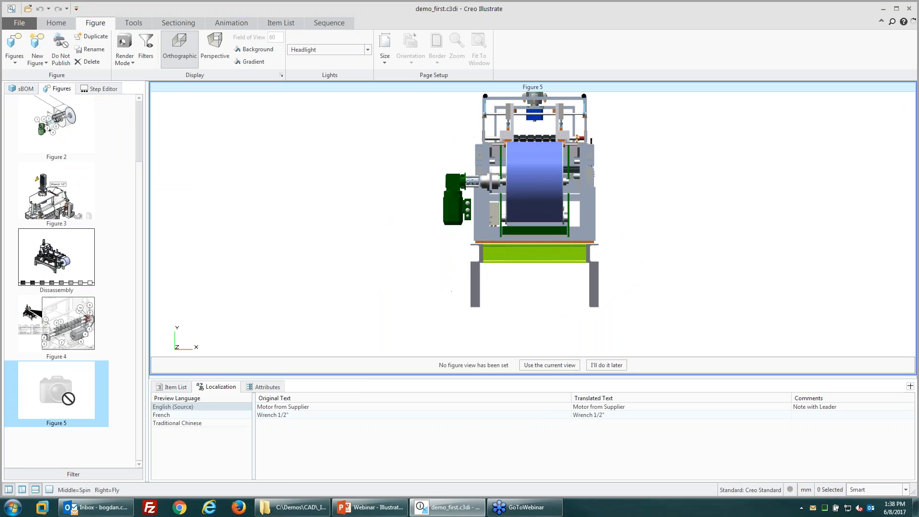
Step: Hide the translation table, then zoom and orbit the machine to an angled view
left_click(392, 377)
scroll(716, 267, "down", 2)
middle_click_drag(533, 336, 520, 354)
scroll(463, 282, "down", 1)
middle_click_drag(453, 289, 443, 285)
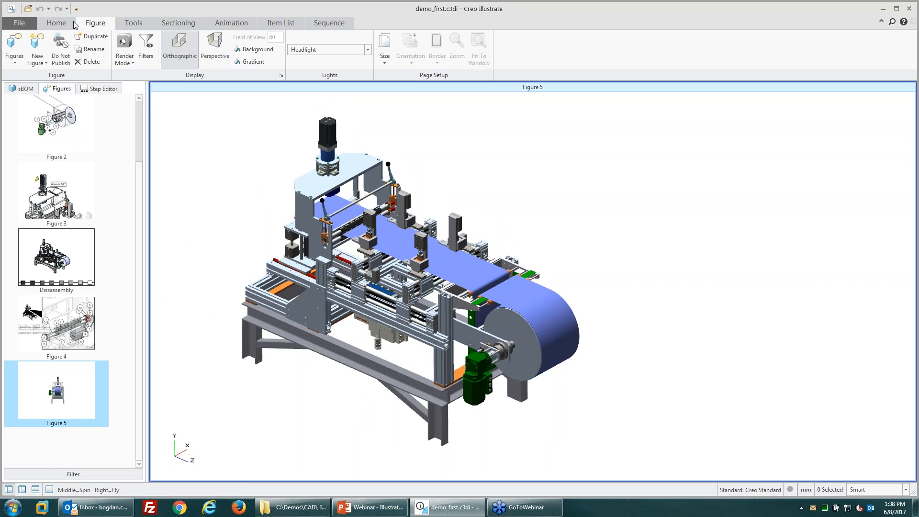
Step: Set Figure 5's view to the current zoomed-in view with Use Current View
left_click(54, 23)
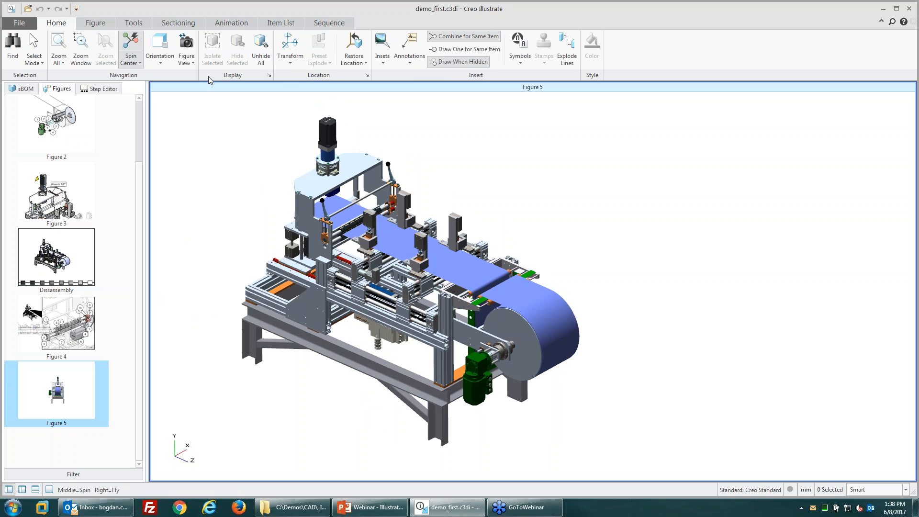
left_click(184, 69)
left_click(196, 74)
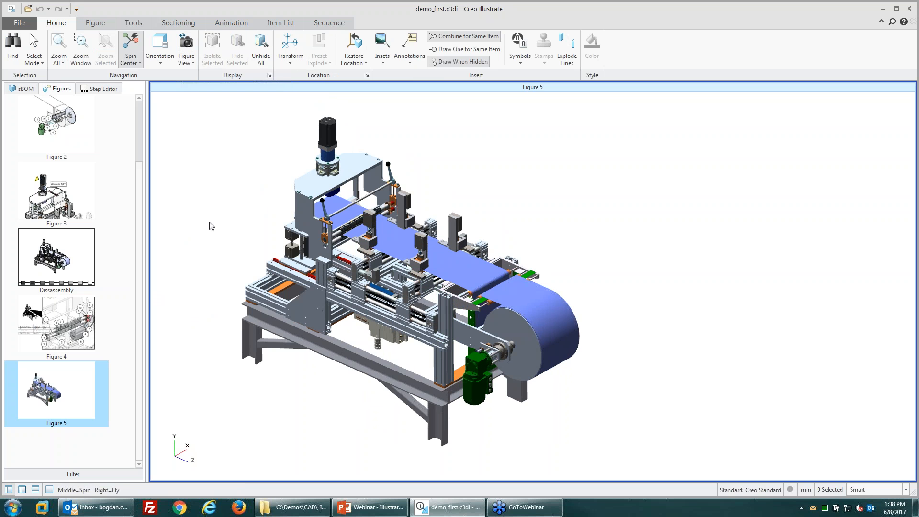
middle_click_drag(247, 266, 286, 275, "shift")
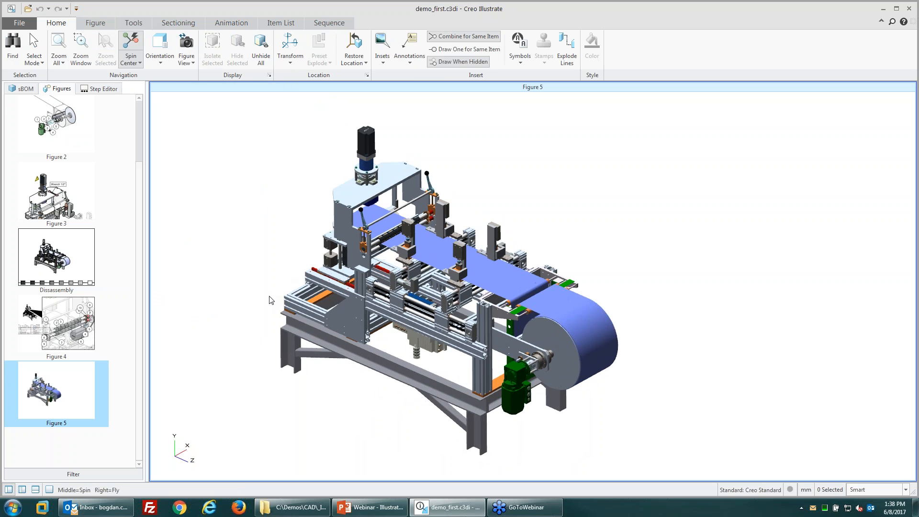
scroll(269, 300, "up", 2)
left_click(186, 62)
left_click(206, 85)
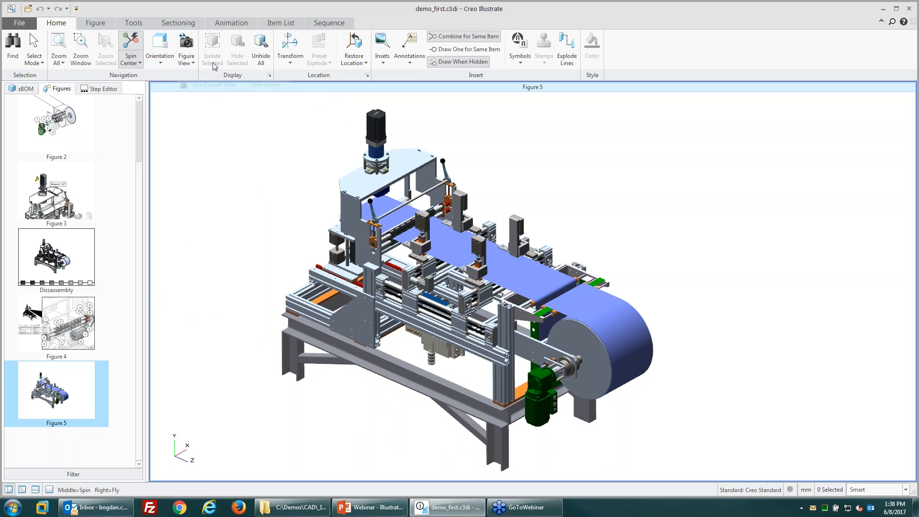
Step: Enter Advanced animation editing, try importing an animation, then cancel Load Animation
left_click(232, 24)
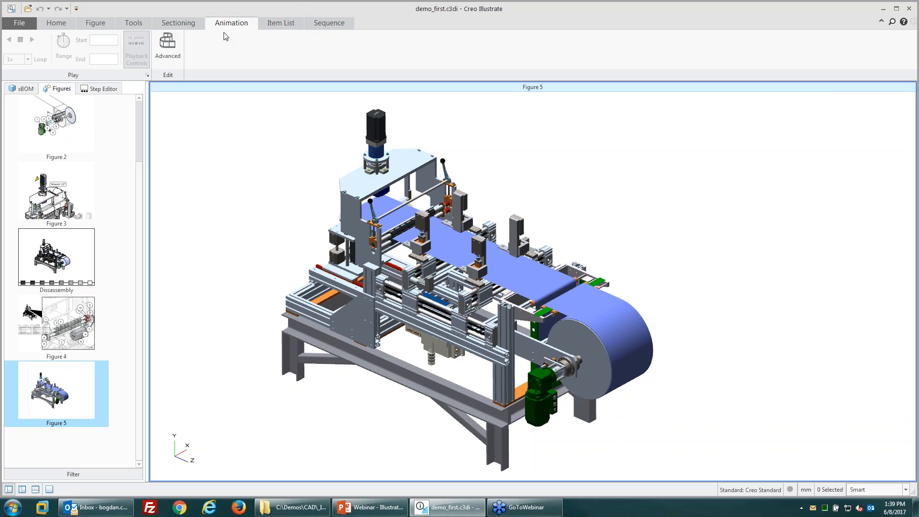
left_click(168, 48)
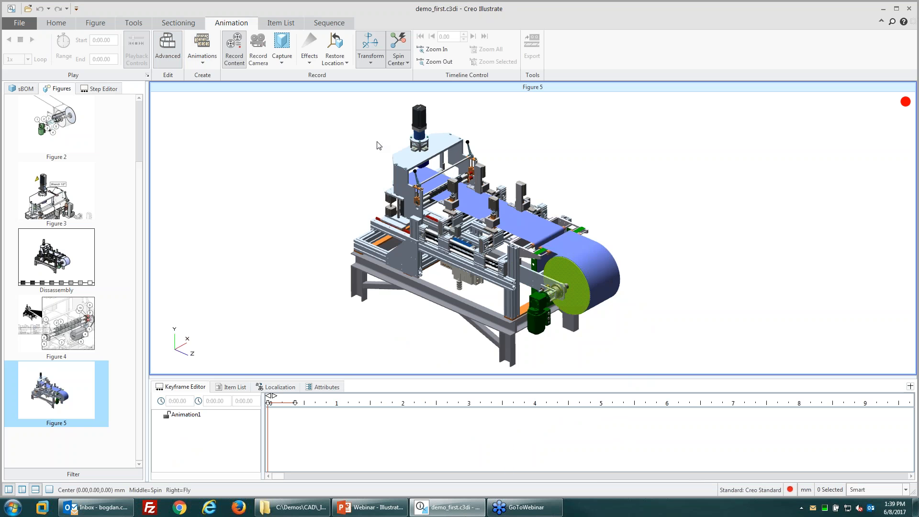
left_click(201, 54)
left_click(211, 86)
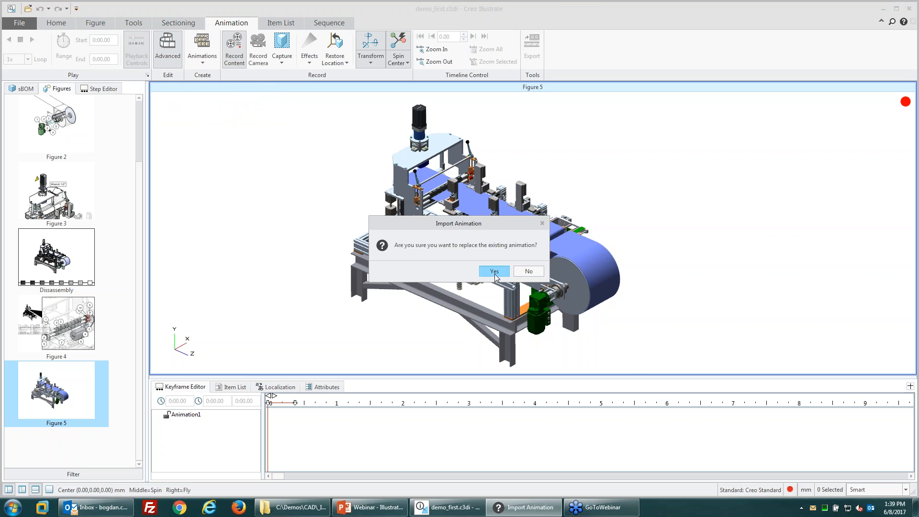
left_click(495, 271)
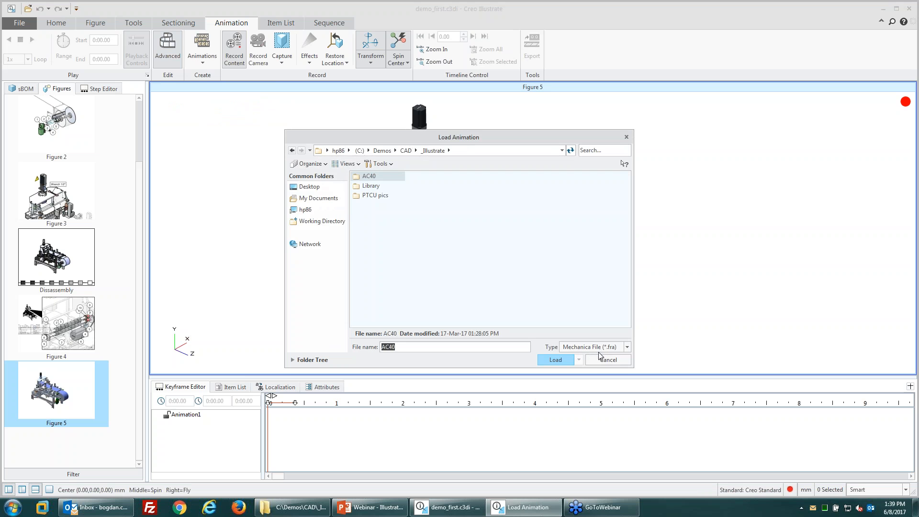
left_click(601, 350)
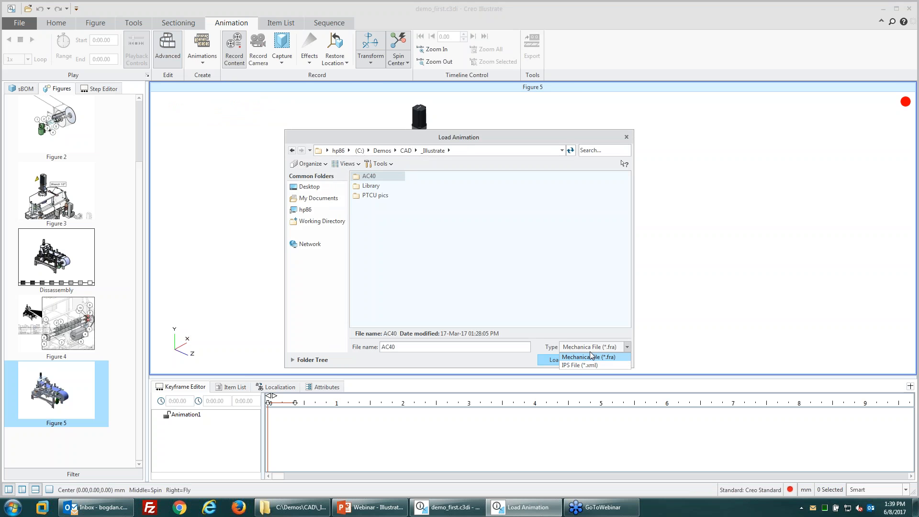
left_click(591, 356)
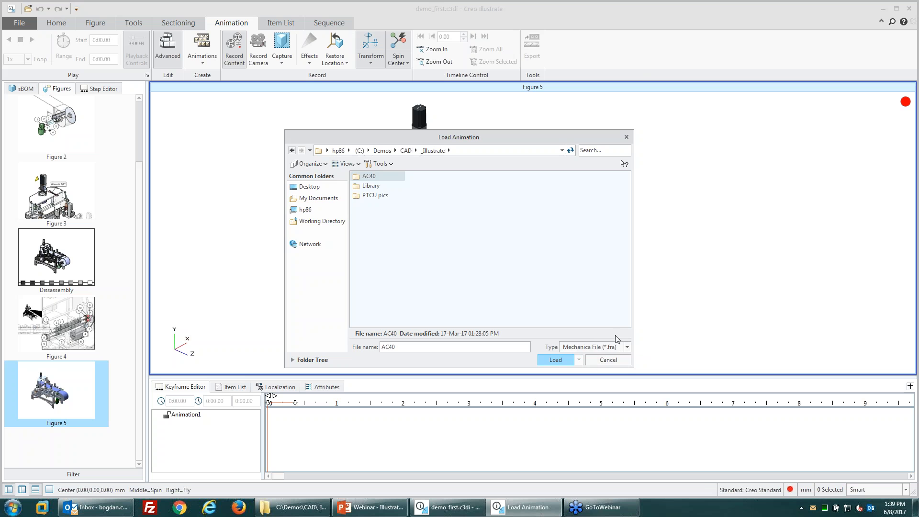
left_click(607, 360)
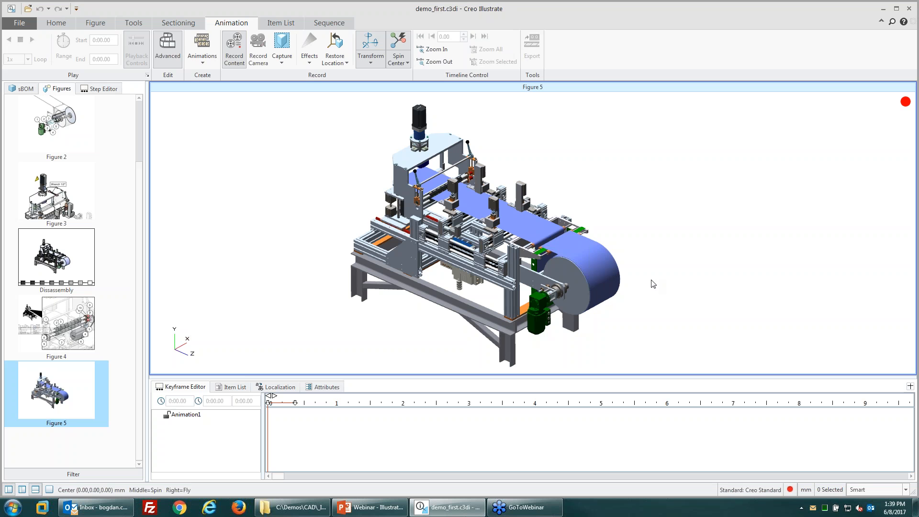
left_click(202, 51)
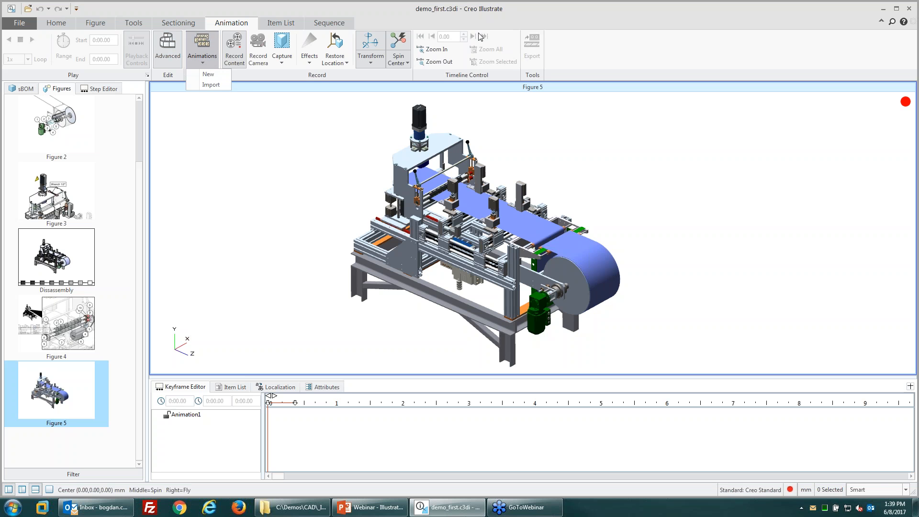
Step: Record the camera zooming, panning and orbiting in to the green motor, then rewind
left_click(201, 56)
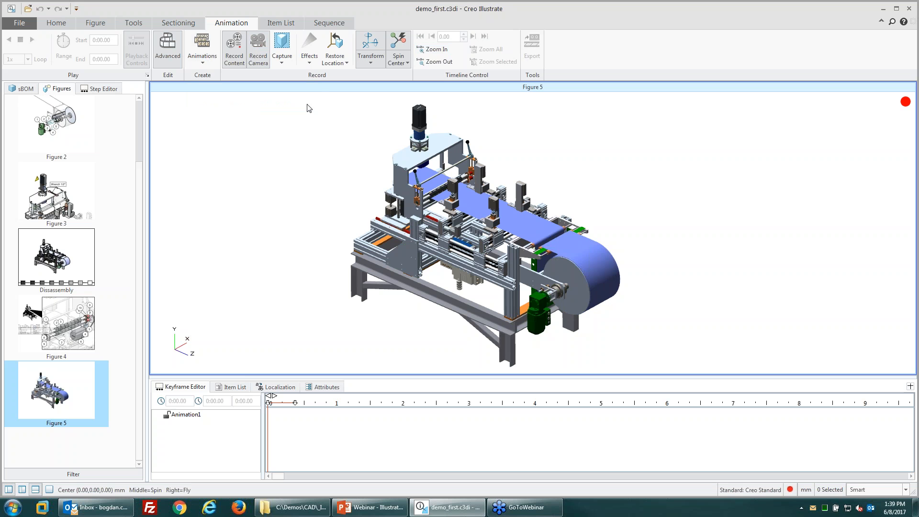
middle_click_drag(579, 293, 499, 412, "ctrl")
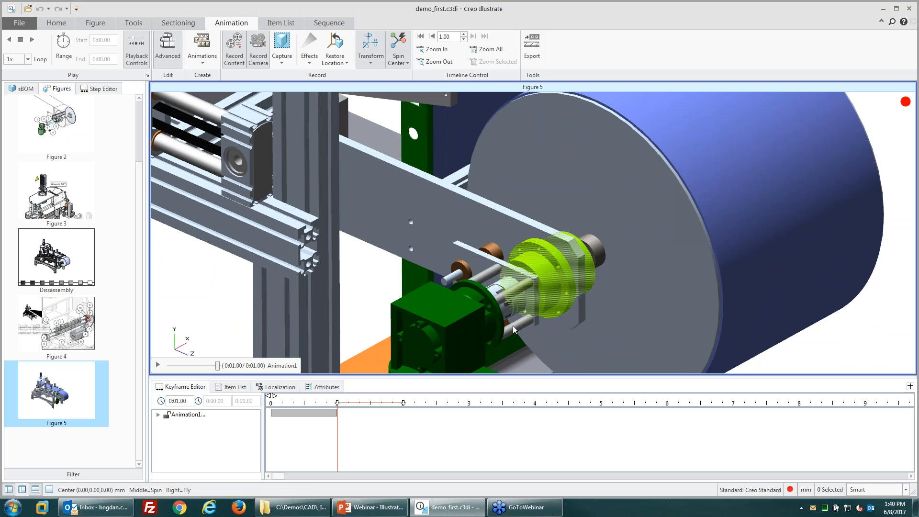
middle_click_drag(569, 287, 589, 145, "shift")
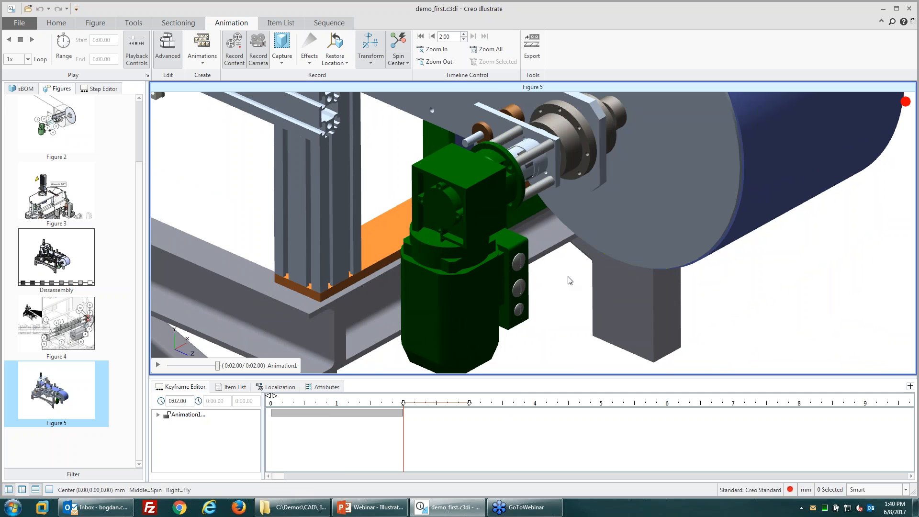
mouse_move(562, 276)
middle_mouse_down()
mouse_move(550, 273)
mouse_move(551, 282)
middle_mouse_up()
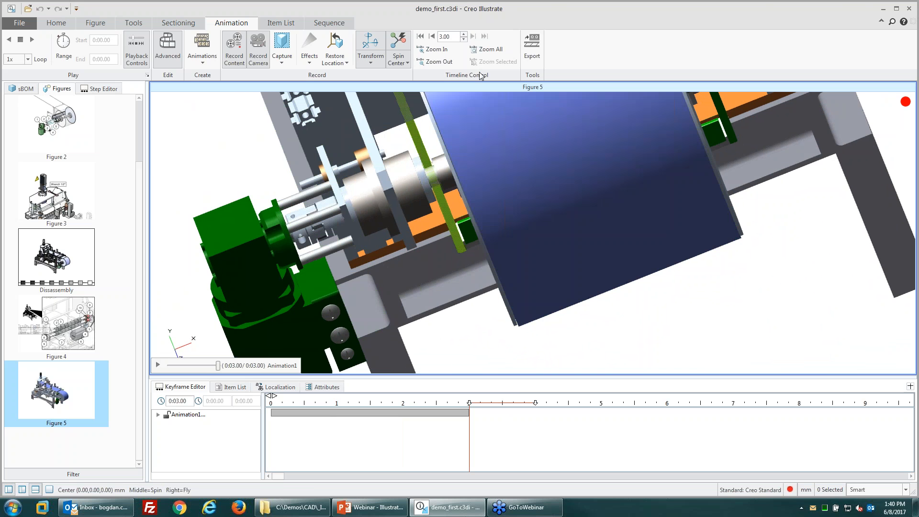
left_click(420, 36)
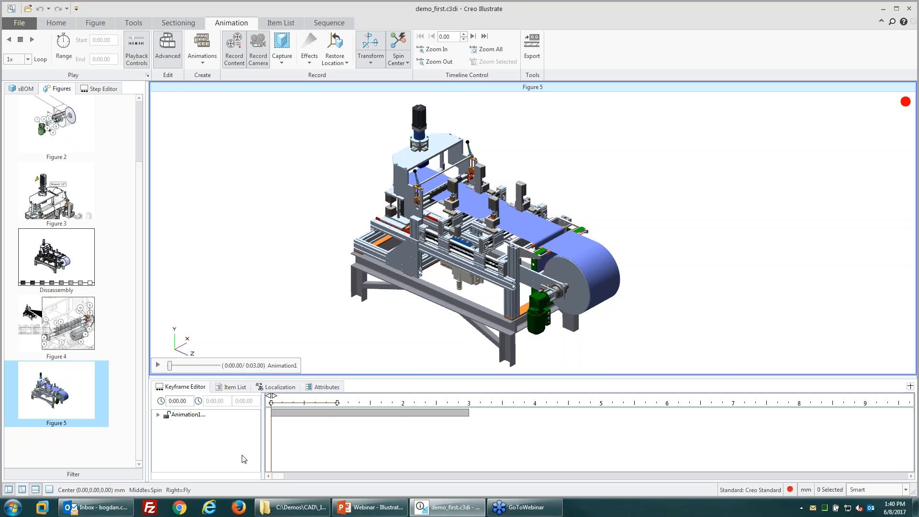
Step: Drag the green motor and its shaft out toward the lower left
left_click(158, 365)
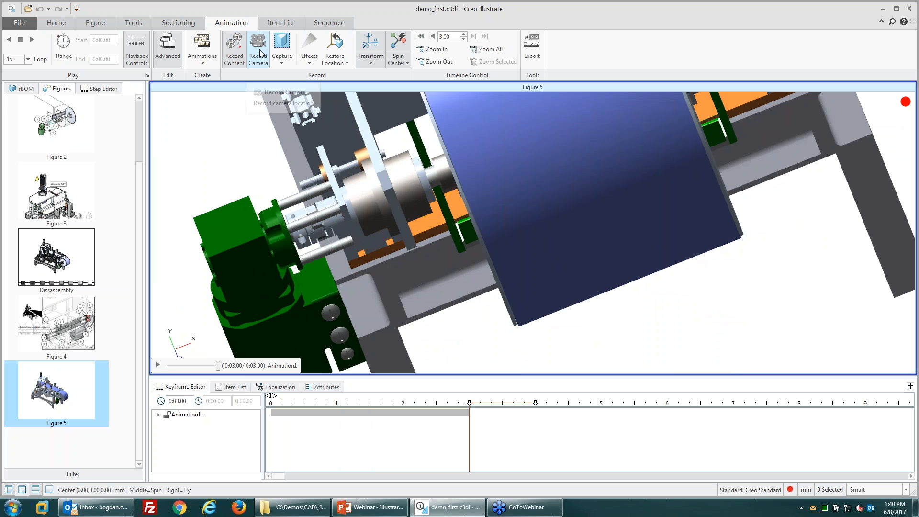
left_click(249, 241)
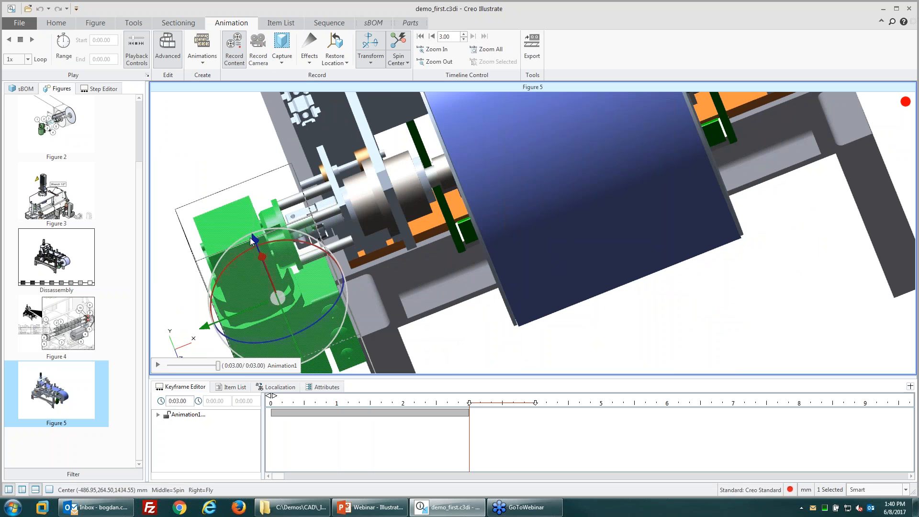
scroll(770, 206, "down", 1)
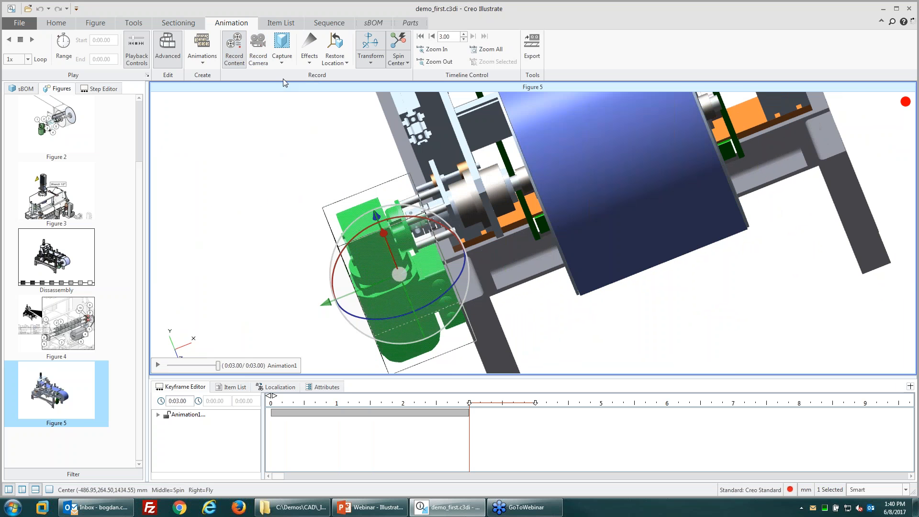
left_click(258, 52)
mouse_move(328, 302)
left_mouse_down()
mouse_move(369, 203)
mouse_move(406, 266)
left_mouse_up()
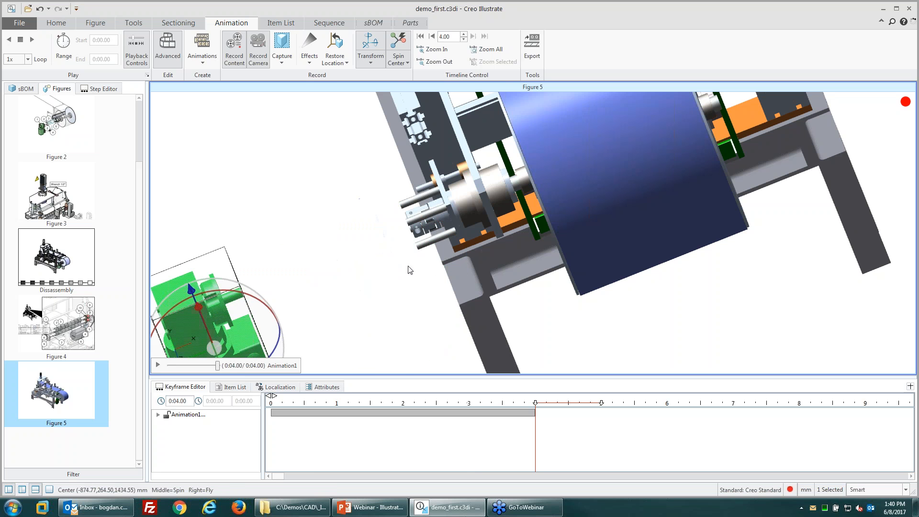
left_click(432, 245)
left_click_drag(494, 220, 361, 276)
Step: Apply an Unscrew effect to the small fixing part and play the 6-second animation
left_click(309, 53)
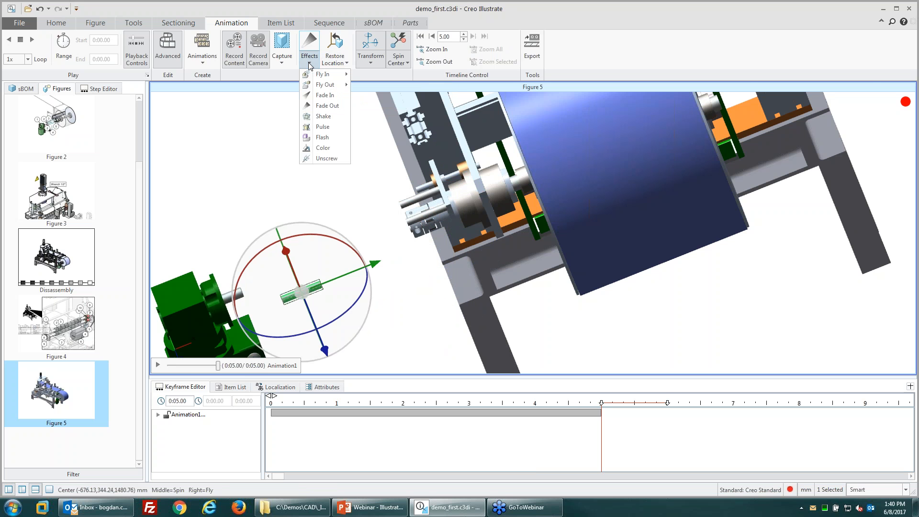
left_click(326, 159)
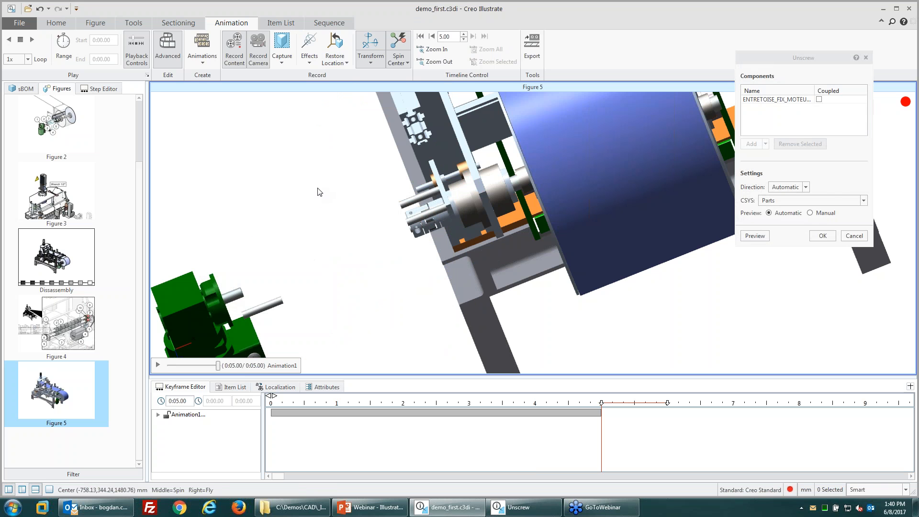
left_click(822, 236)
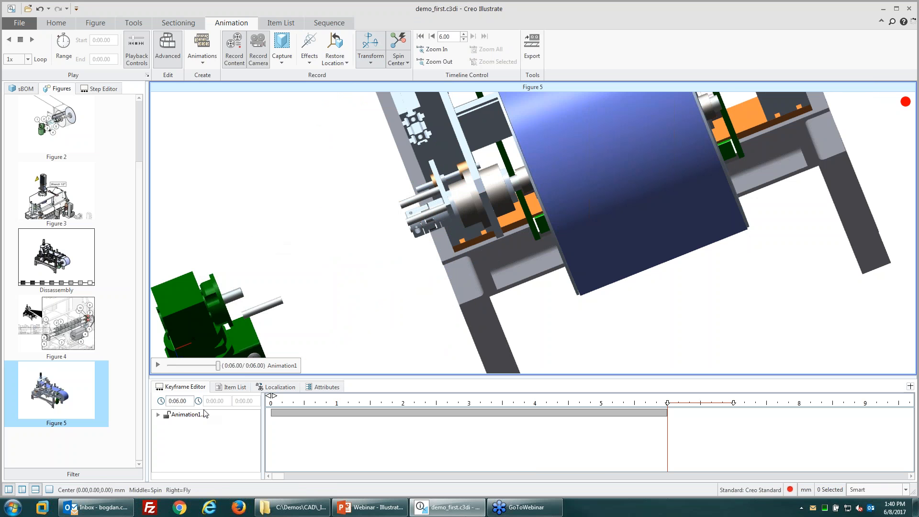
left_click(158, 365)
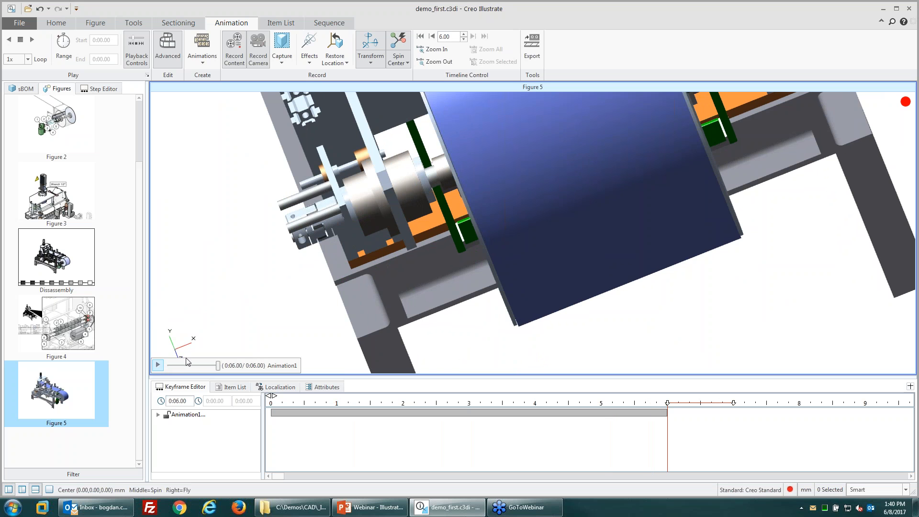
Step: Open the movie export settings and check the save location, keeping Windows Media Video as the file type
left_click(533, 50)
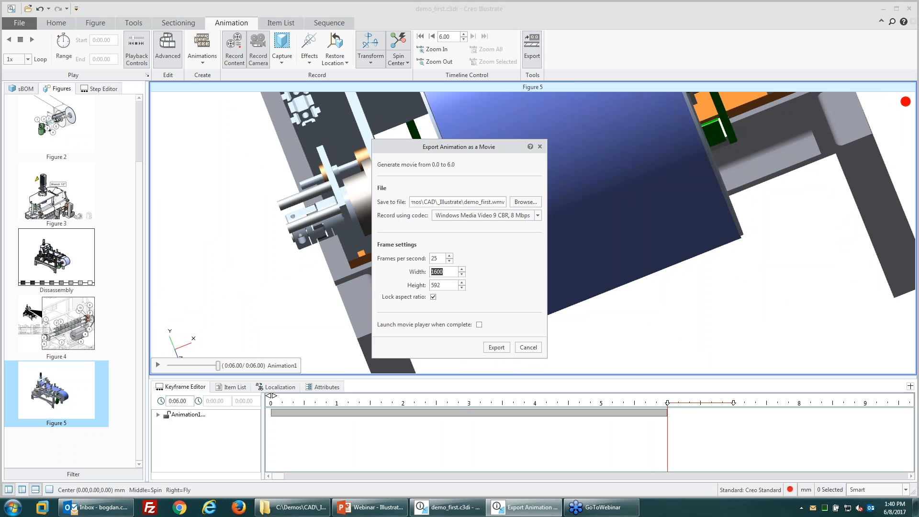
left_click(514, 205)
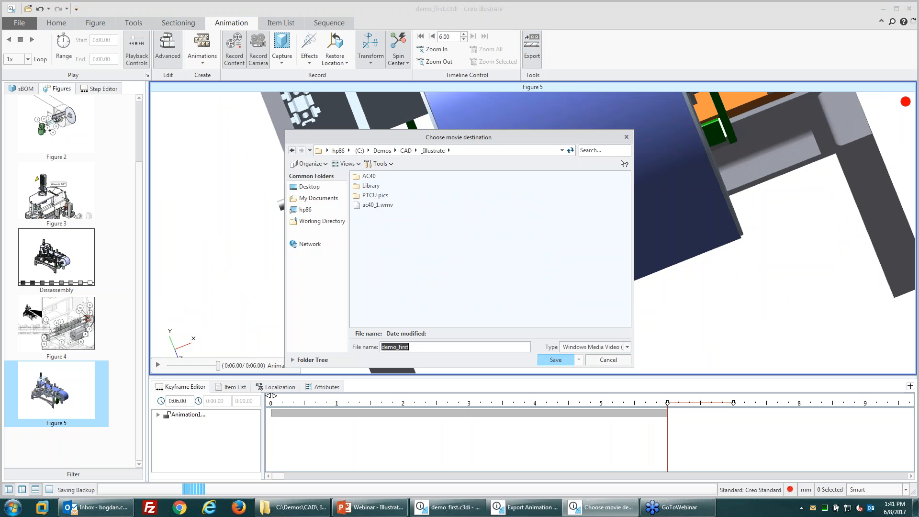
left_click(610, 348)
left_click(608, 357)
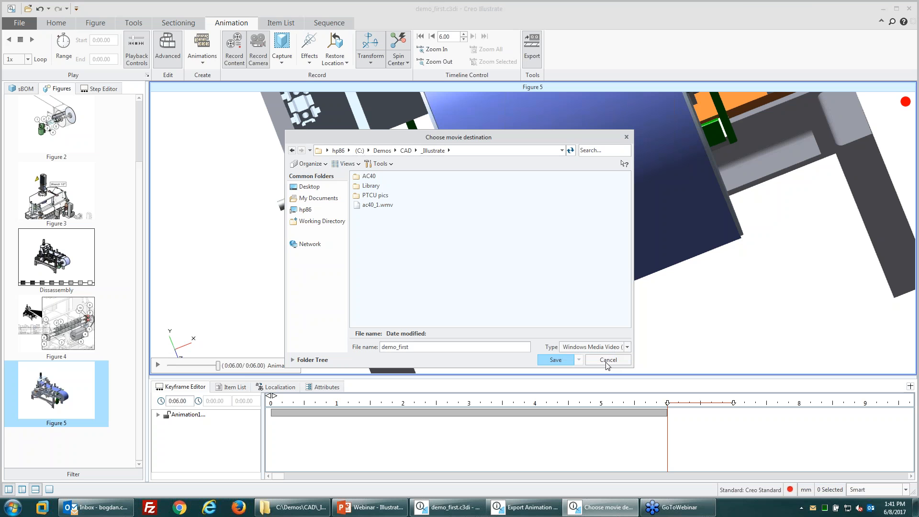
left_click(607, 361)
Step: Review the codec list, keeping Windows Media Video 9 CBR, 8 Mbps, and mark the wmv extension
left_click(538, 215)
scroll(484, 246, "down", 2)
scroll(478, 247, "up", 3)
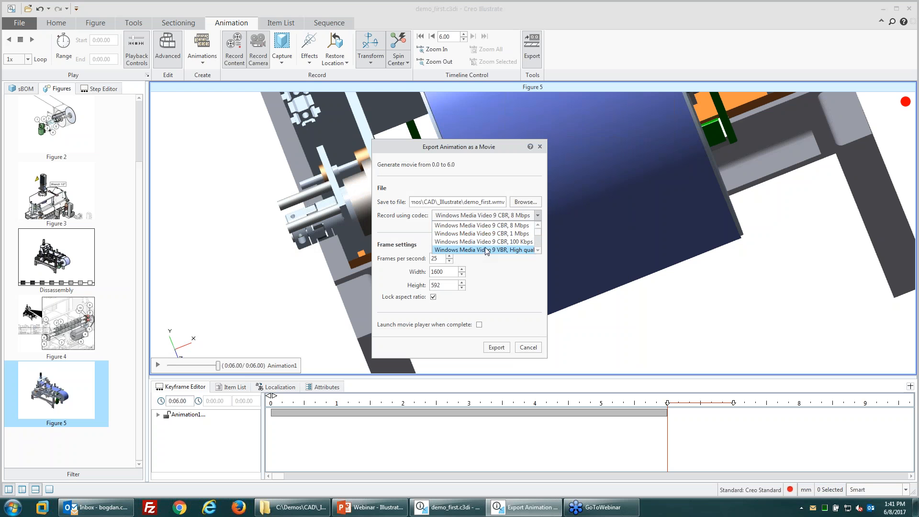
left_click(419, 218)
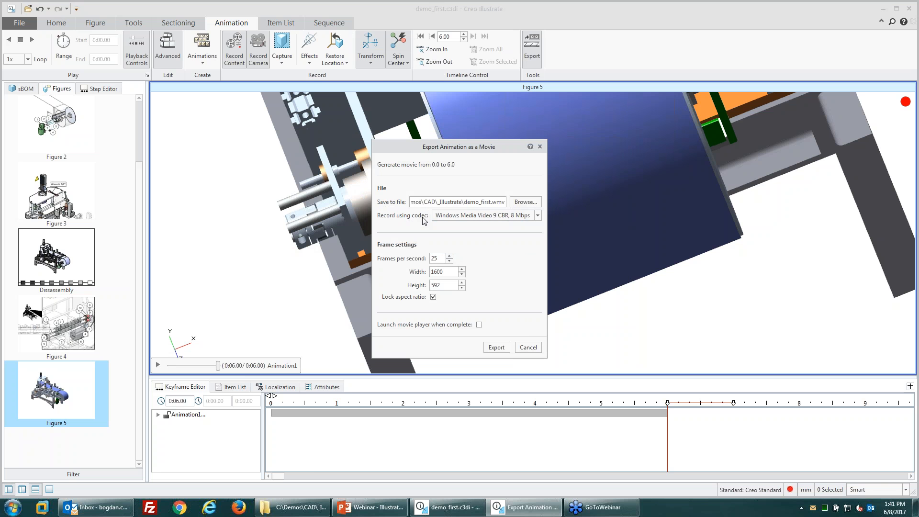
left_click(483, 218)
scroll(494, 226, "down", 3)
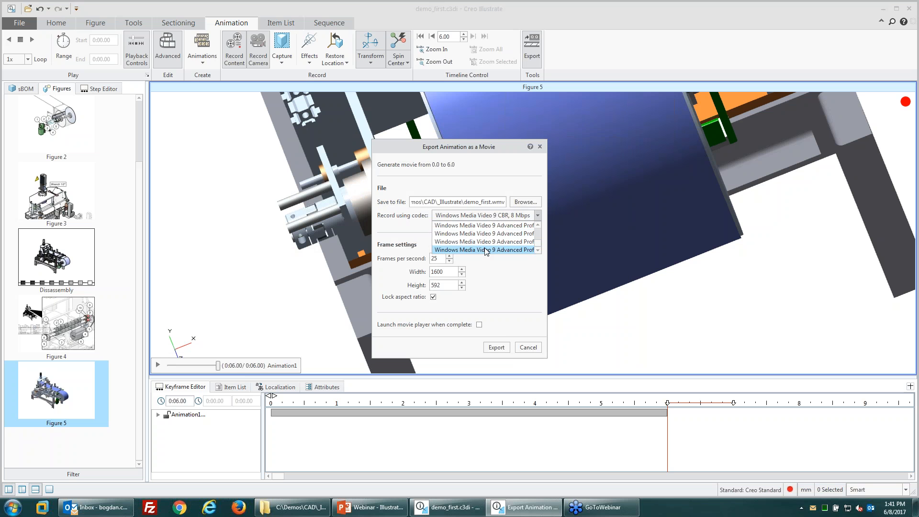
scroll(495, 226, "up", 3)
left_click(500, 226)
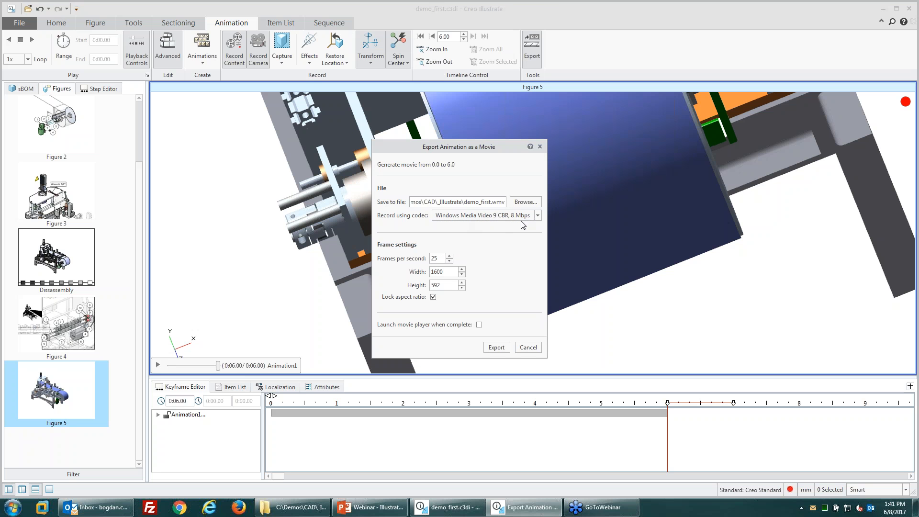
left_click_drag(493, 203, 506, 203)
Step: Export Animation1 as the 6-second movie demo_first.wmv and let it write
left_click(502, 204)
left_click(496, 348)
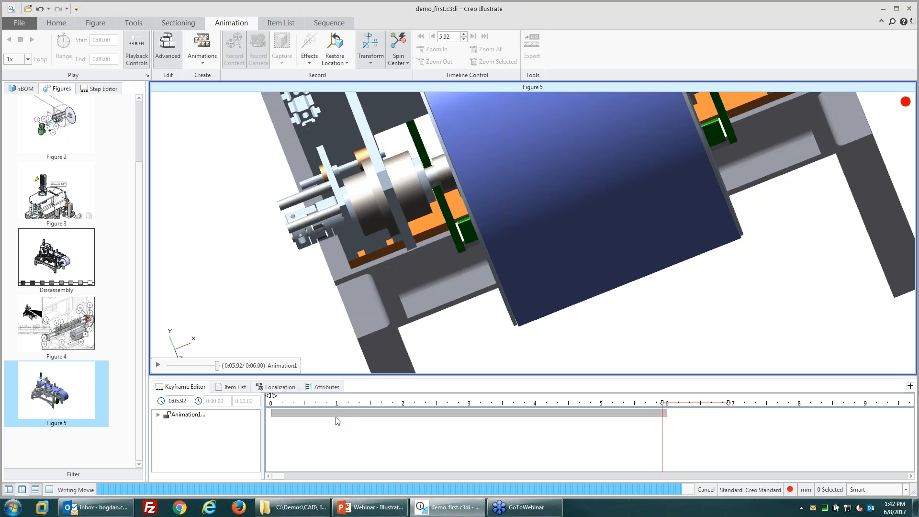
Step: Expand Animation1 and stretch the camera move to last about 4 seconds
left_click(158, 415)
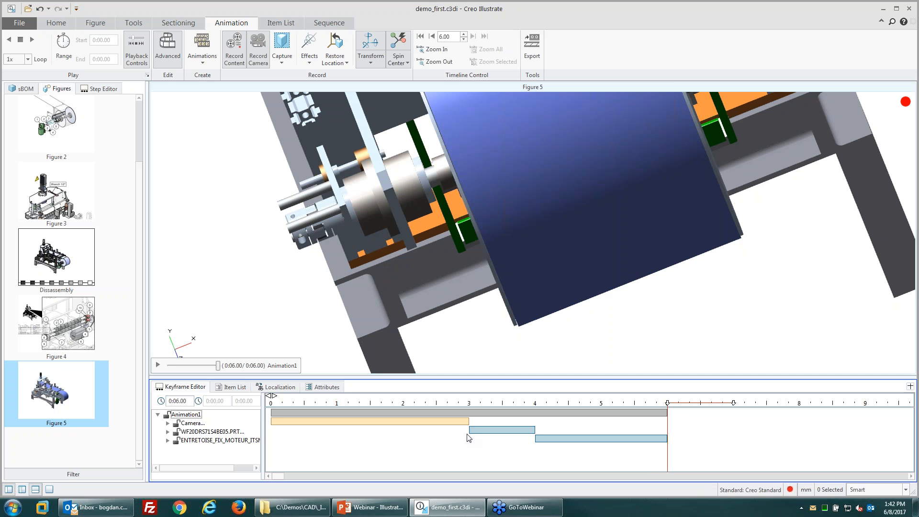
left_click(459, 421)
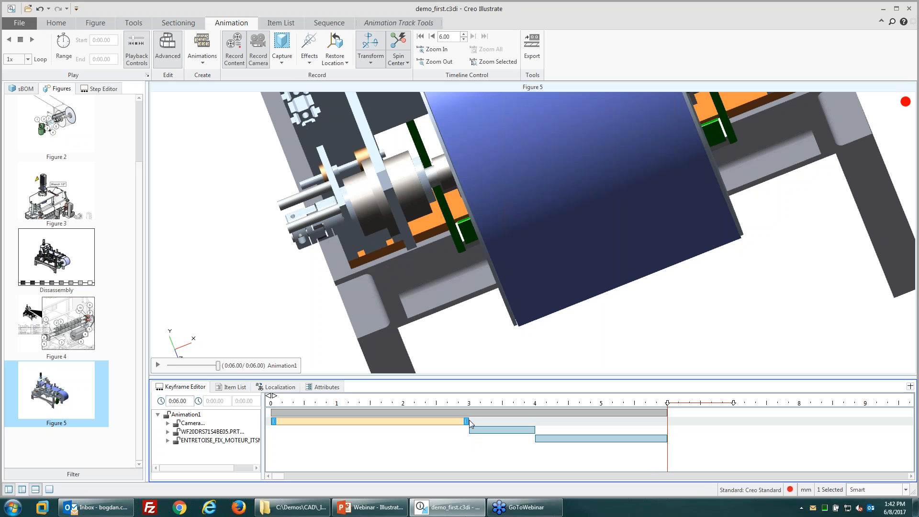
left_click_drag(466, 421, 412, 421)
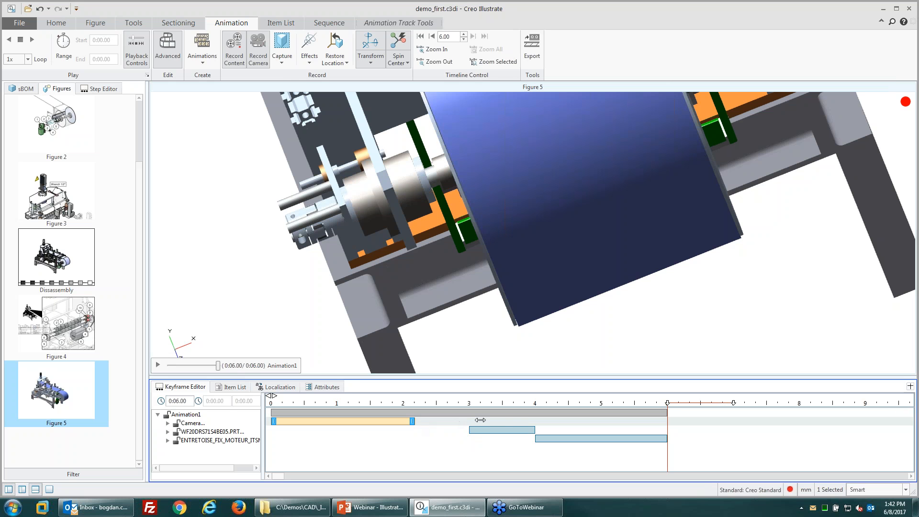
left_click_drag(495, 420, 648, 438)
Step: Shift the ENTRETOISE motion later so it ends near 7 seconds, then clear the selection
left_click(501, 430)
left_click(574, 438)
left_click(523, 419)
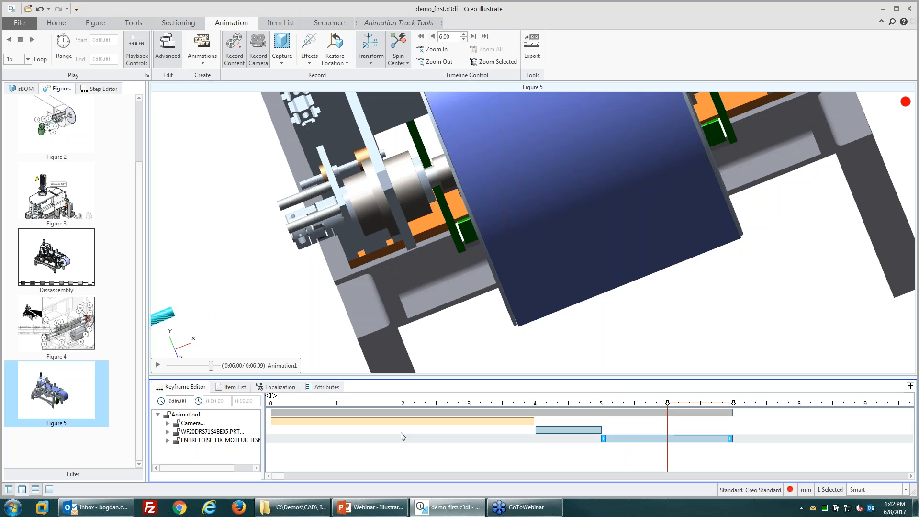
left_click(168, 422)
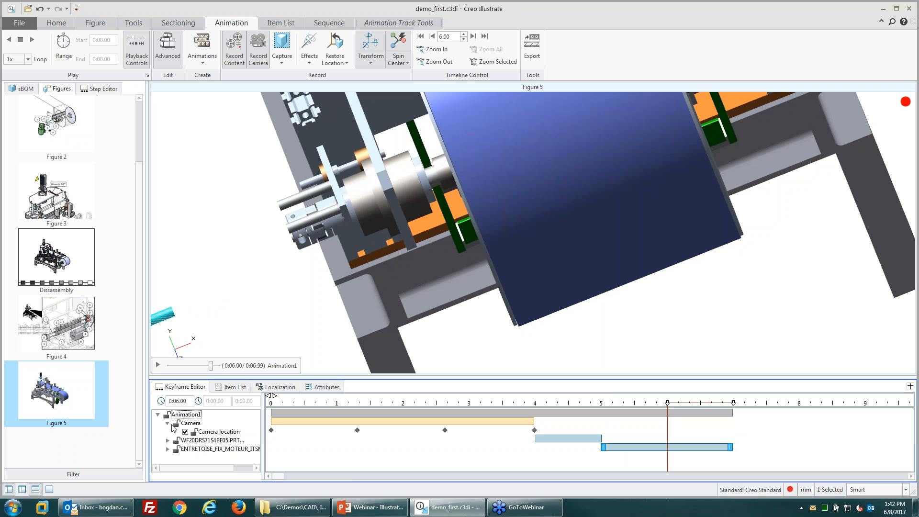
left_click(167, 423)
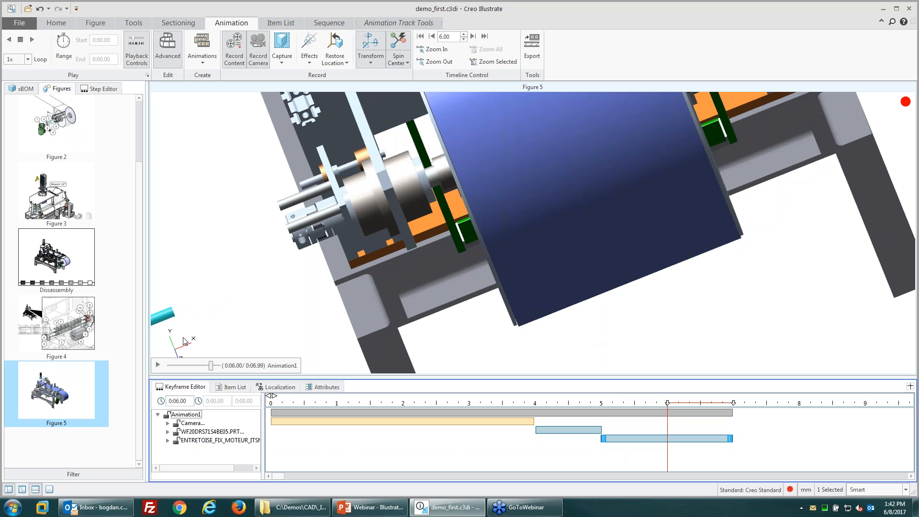
left_click(195, 259)
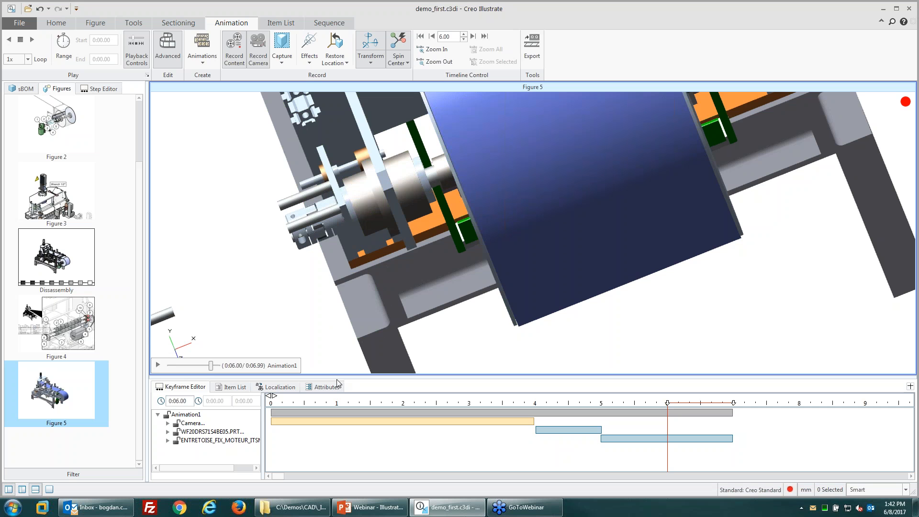
Step: Sort the _Illustrate folder's files by type in Windows Explorer
left_click(293, 511)
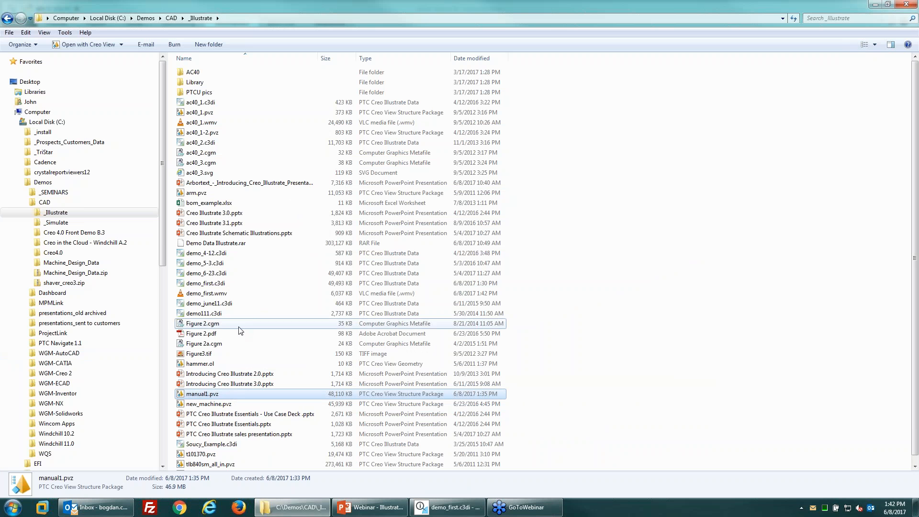
left_click(239, 323)
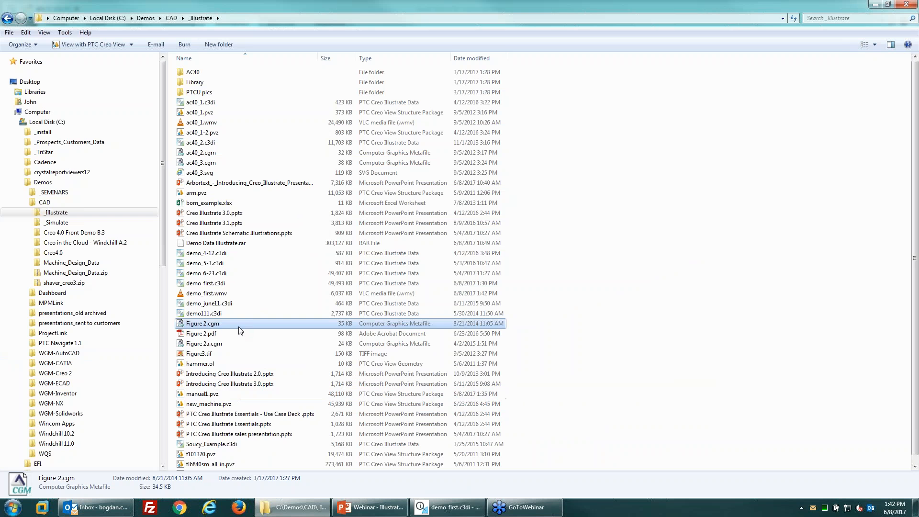
scroll(240, 331, "down", 1)
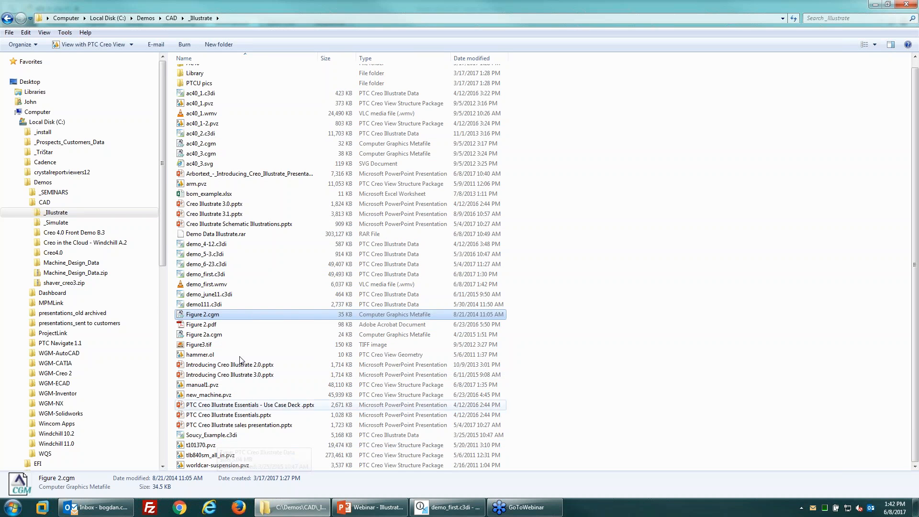
left_click(404, 59)
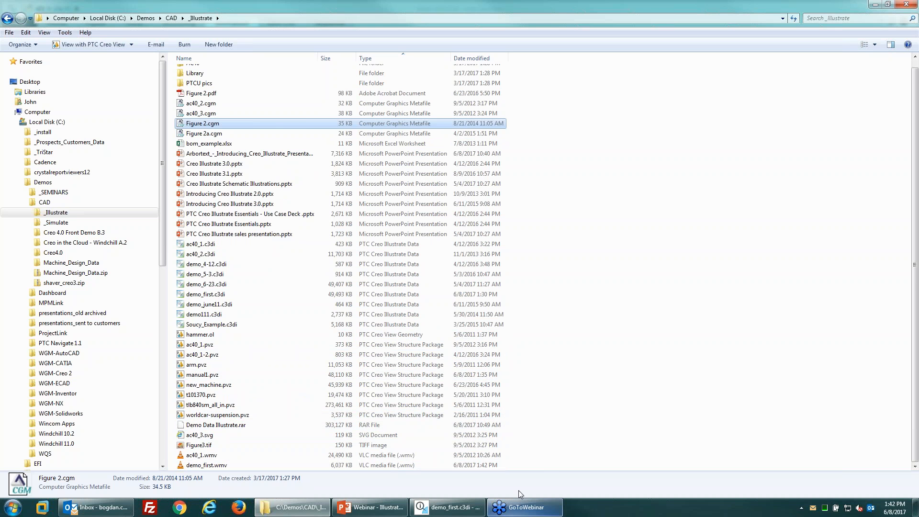
Step: Check the movie's save path and output file name in Creo's export settings
left_click(448, 507)
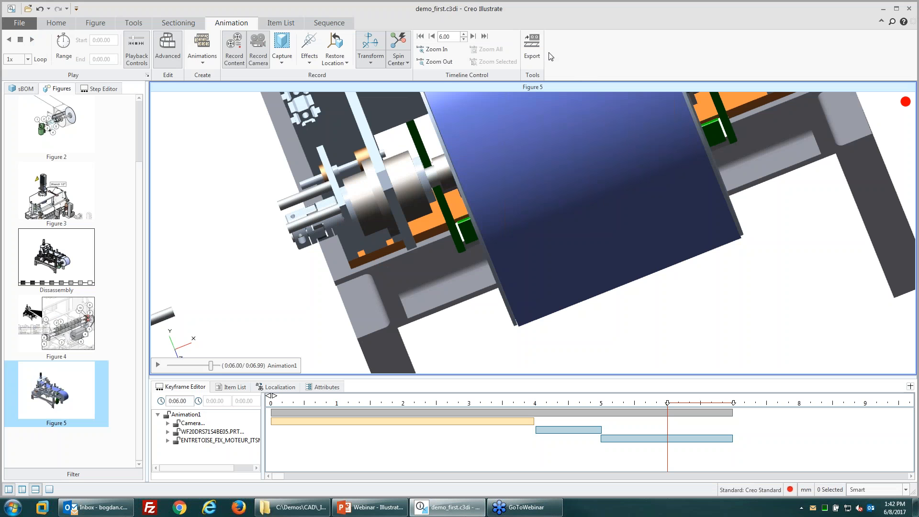
left_click(532, 48)
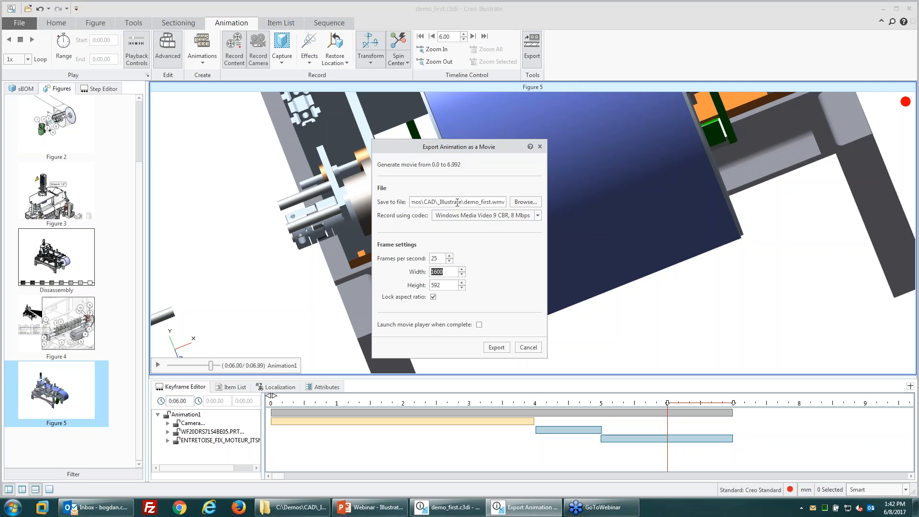
left_click_drag(442, 201, 374, 196)
left_click_drag(491, 201, 561, 209)
Step: Locate and select the exported demo_first.wmv in the _Illustrate folder
left_click(292, 507)
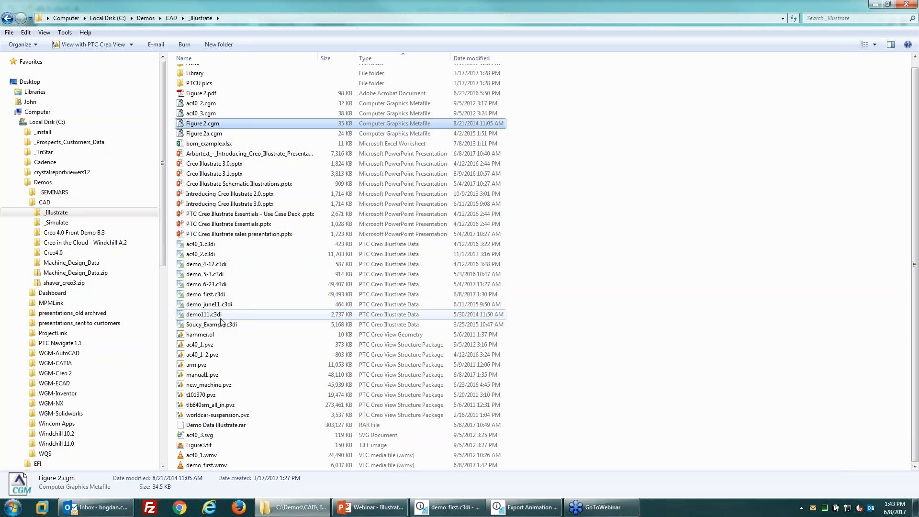
left_click(223, 296)
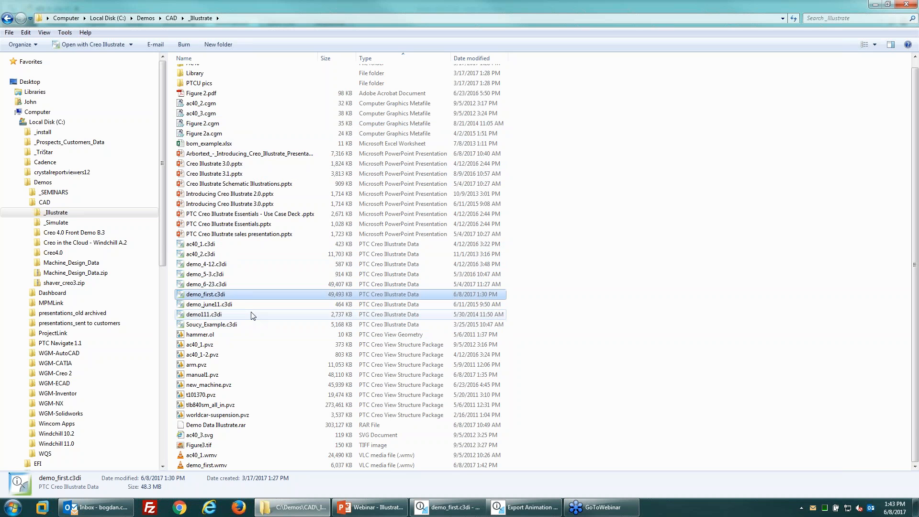
scroll(253, 316, "up", 1)
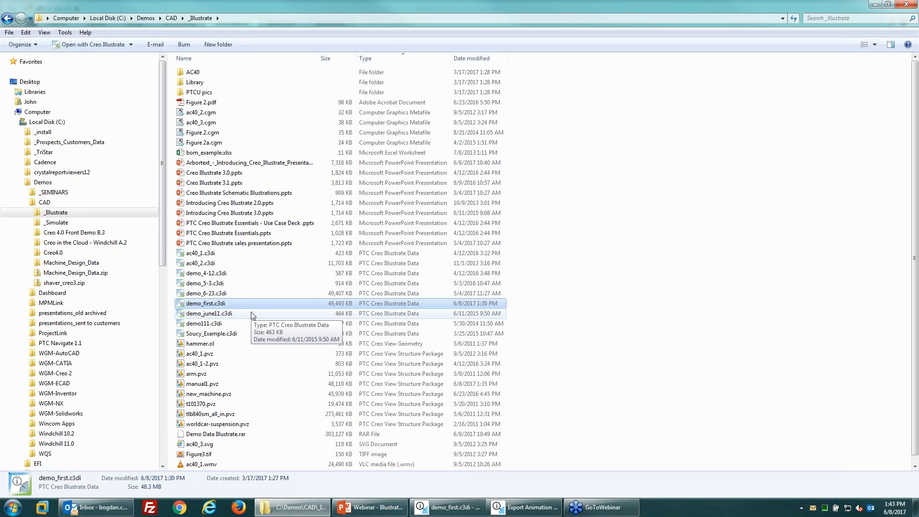
scroll(253, 315, "down", 1)
left_click(215, 465)
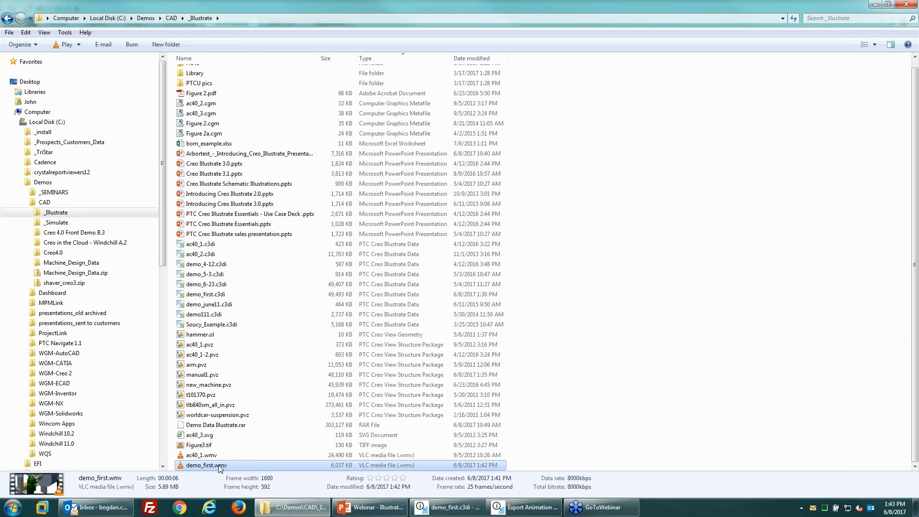
Step: Play demo_first.wmv in VLC to watch the camera move, then close the player
key("Return")
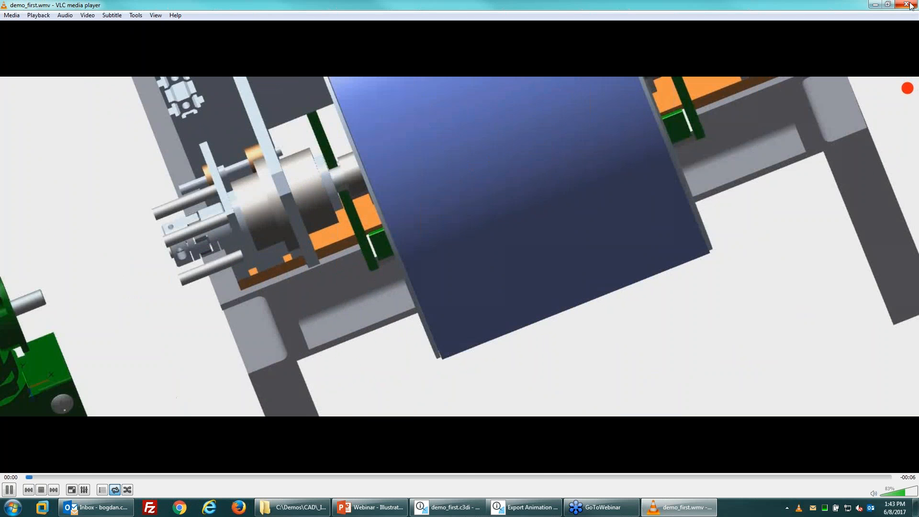
left_click(909, 5)
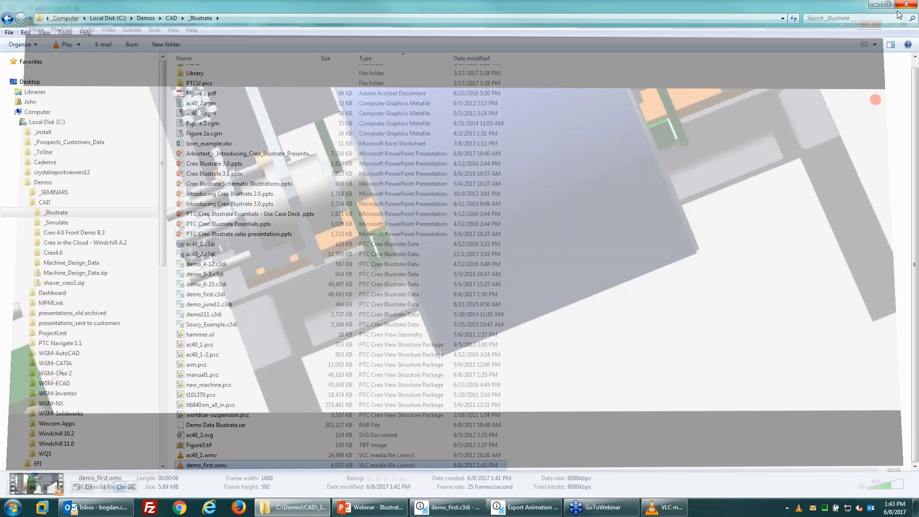
Step: Cancel the movie export and zoom the view out
left_click(876, 4)
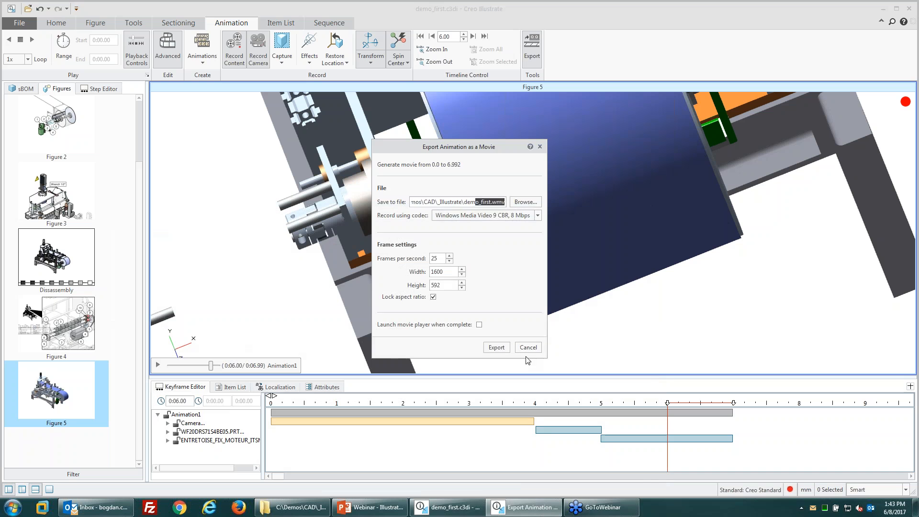
left_click(530, 349)
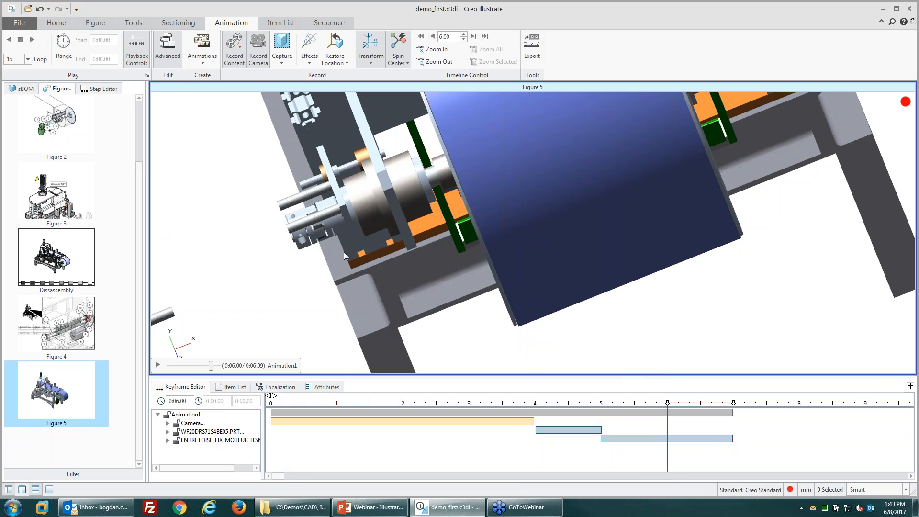
scroll(488, 242, "down", 1)
scroll(489, 241, "down", 3)
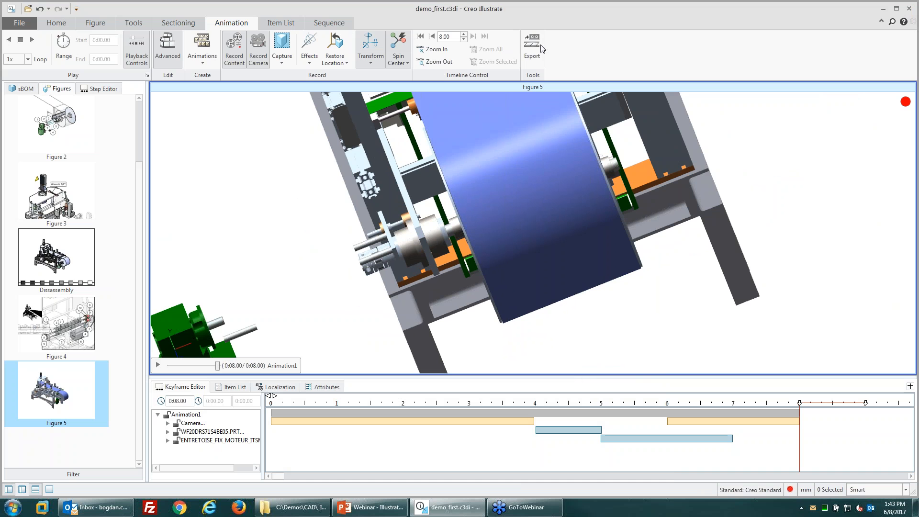
Step: Open and dismiss the File menu, then close the demo_first.c3di illustration
left_click(19, 24)
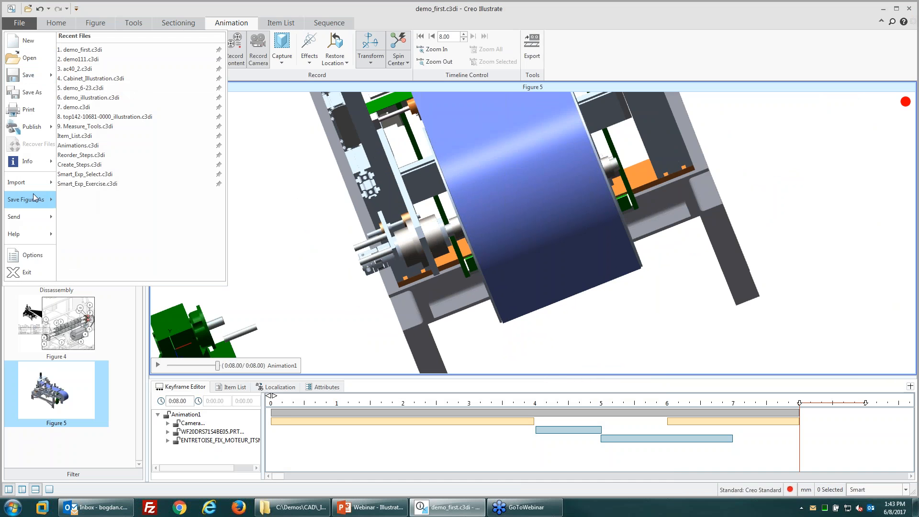
left_click(852, 319)
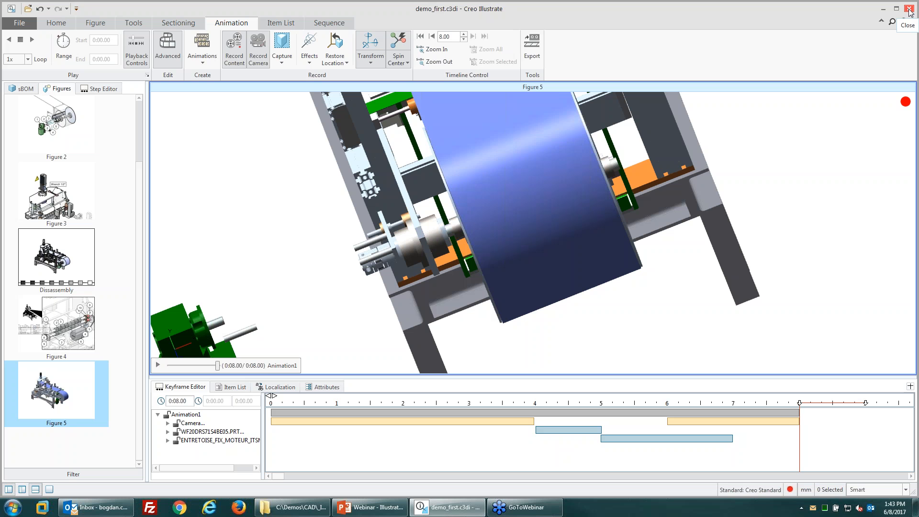
left_click(908, 10)
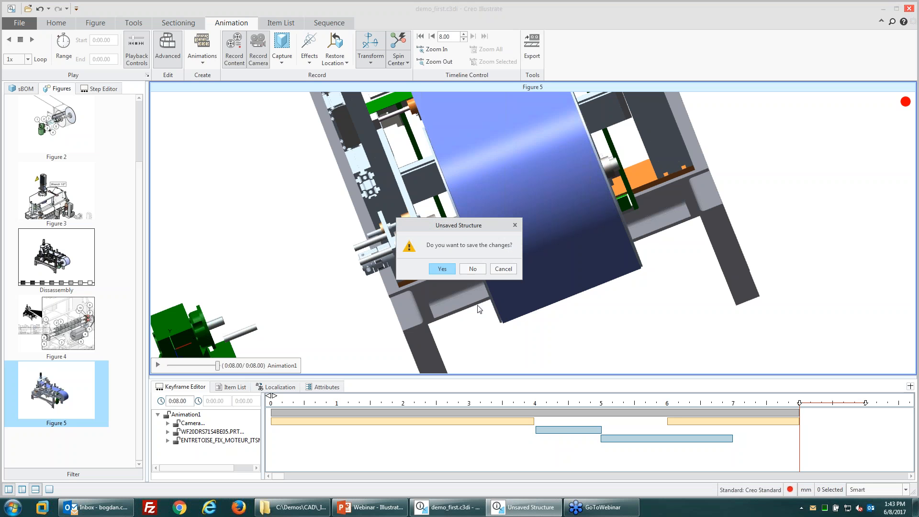
Step: Discard the Creo changes, minimise the Live Demo presentation, and launch Windchill Workgroup Manager
left_click(472, 272)
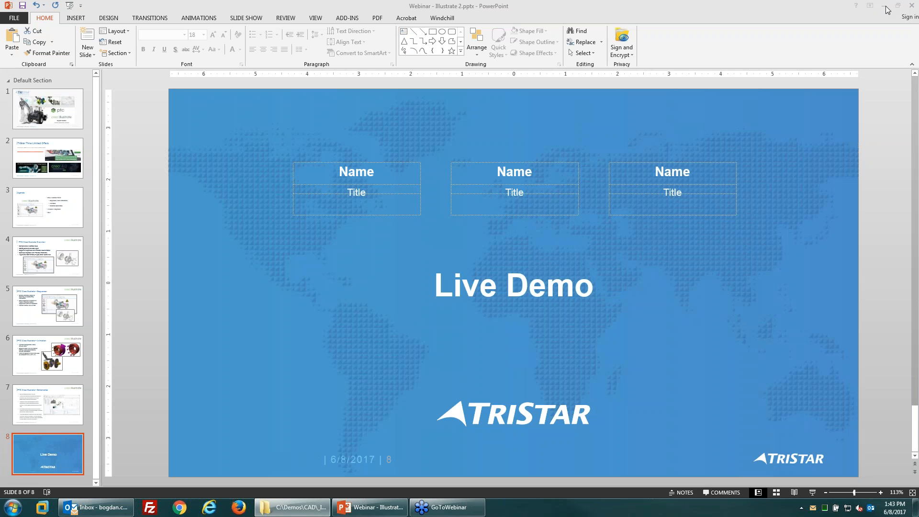
left_click(886, 9)
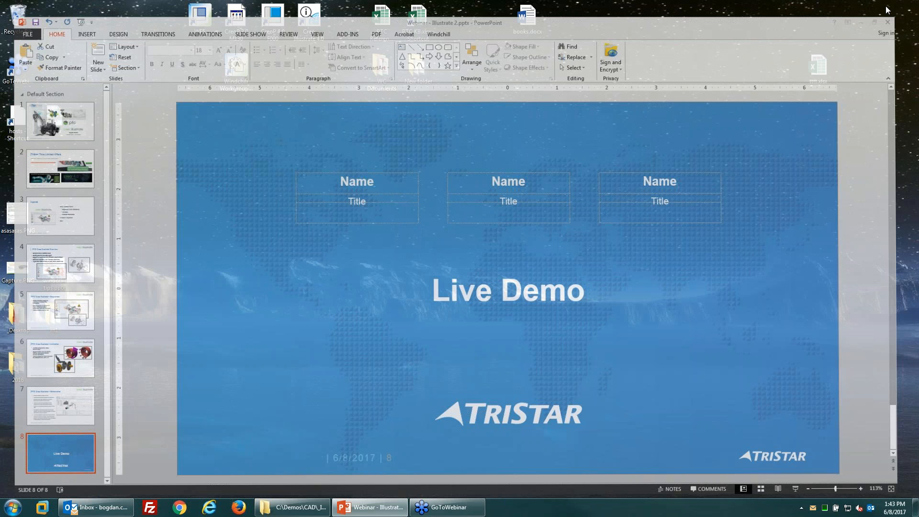
double_click(236, 76)
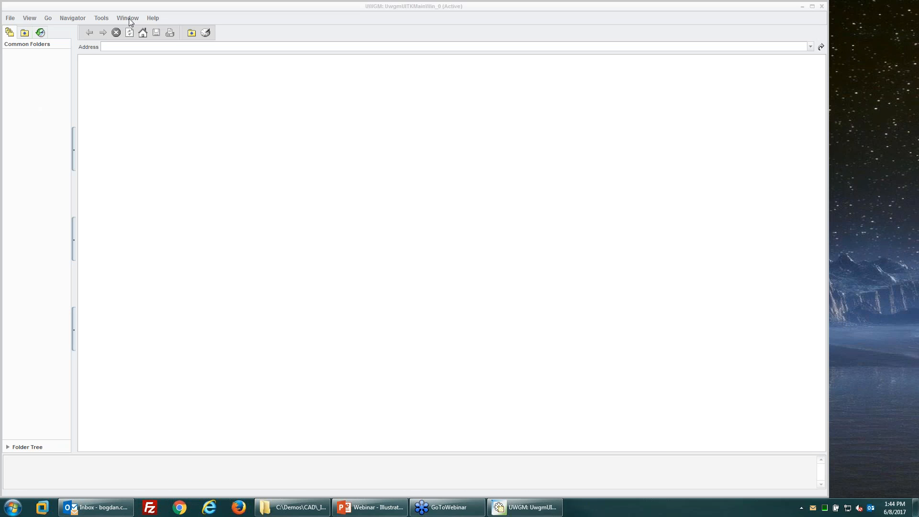
Step: Register PTC Creo Illustrate 4.0 via Tools > Application Management > Applications
left_click(101, 19)
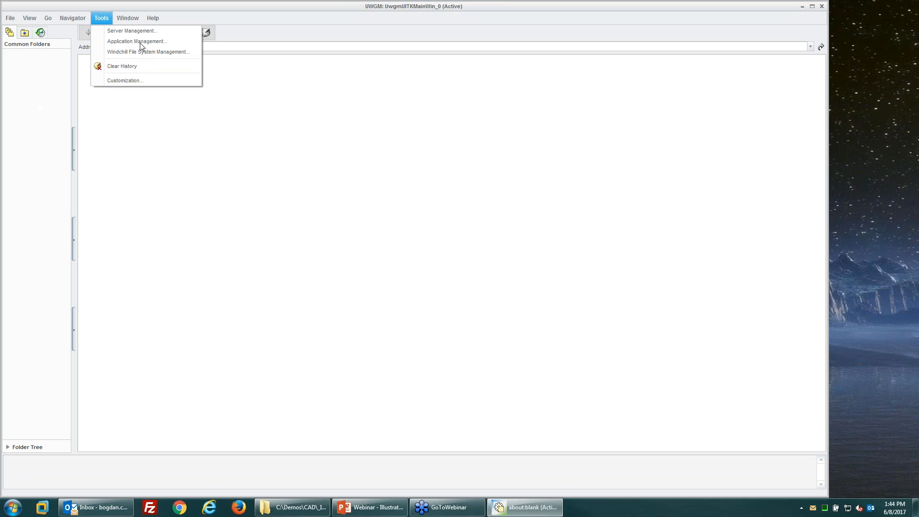
left_click(141, 42)
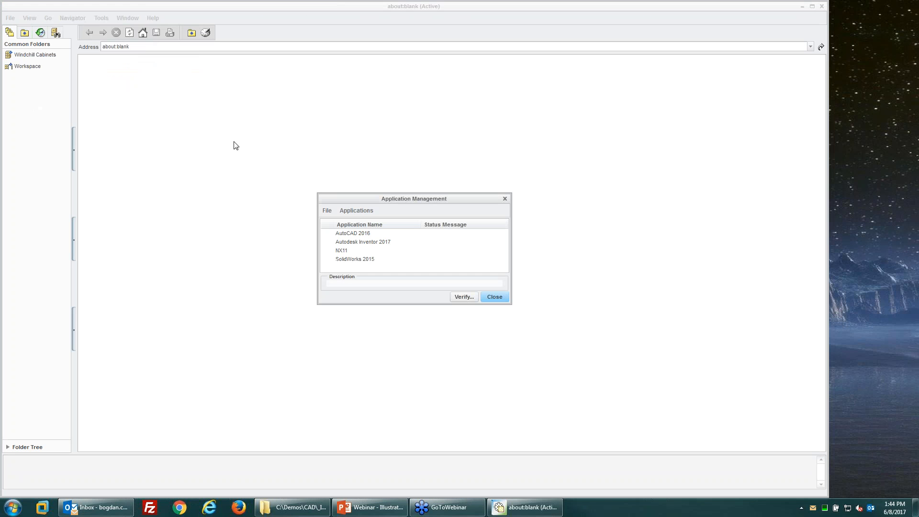
left_click(356, 211)
left_click(366, 221)
scroll(405, 256, "down", 7)
scroll(401, 265, "down", 5)
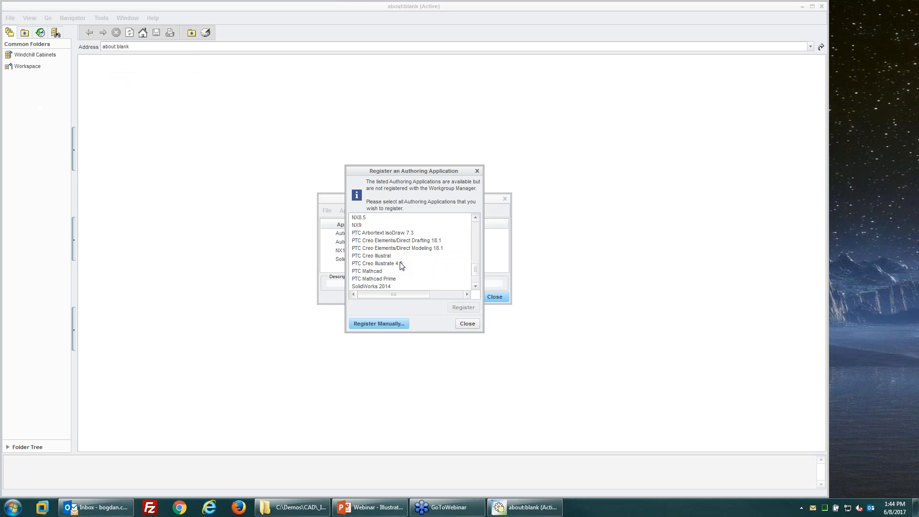
left_click(385, 264)
Step: Close the registration and Application Management dialogs and exit the Workgroup Manager client
left_click(467, 325)
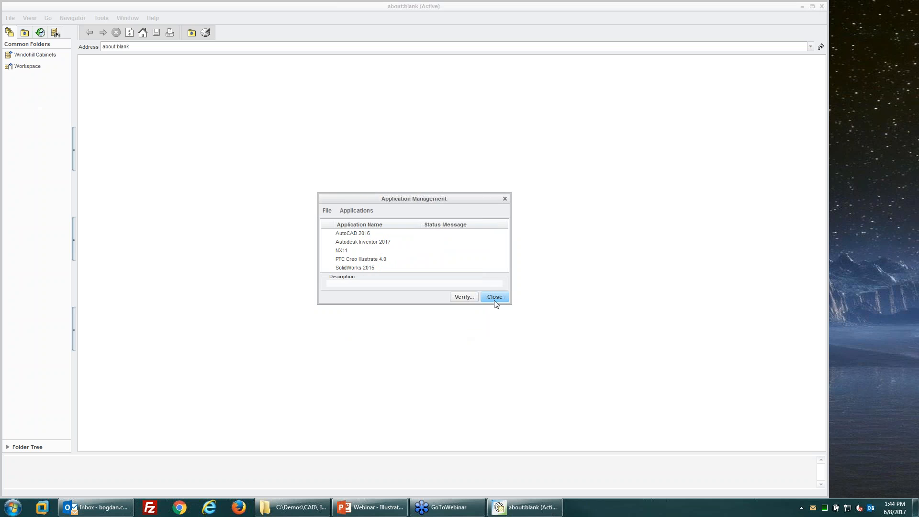
left_click(494, 299)
left_click(823, 6)
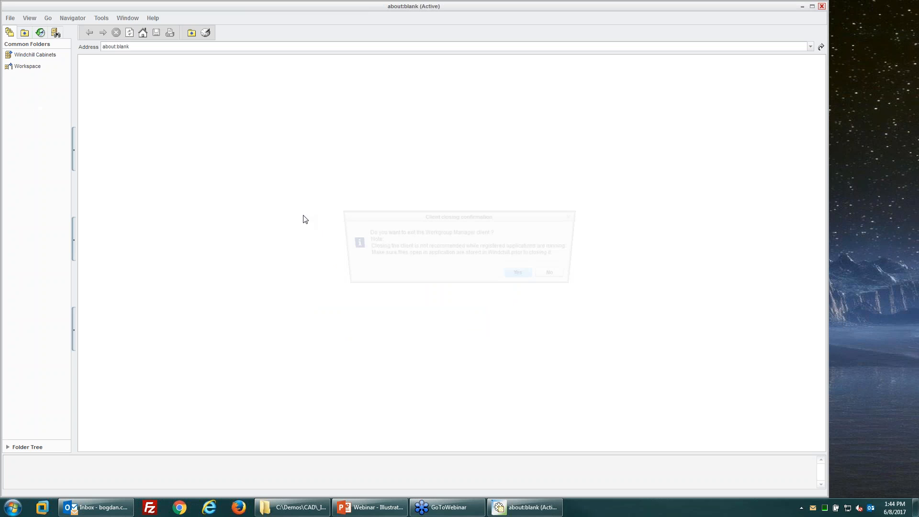
Step: Confirm exiting Workgroup Manager and start connecting Creo Illustrate to Windchill
left_click(524, 276)
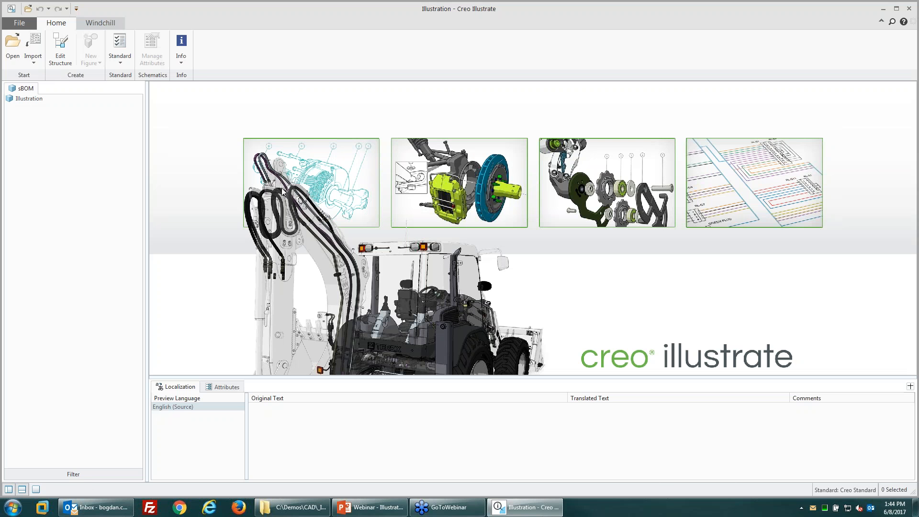
left_click(99, 24)
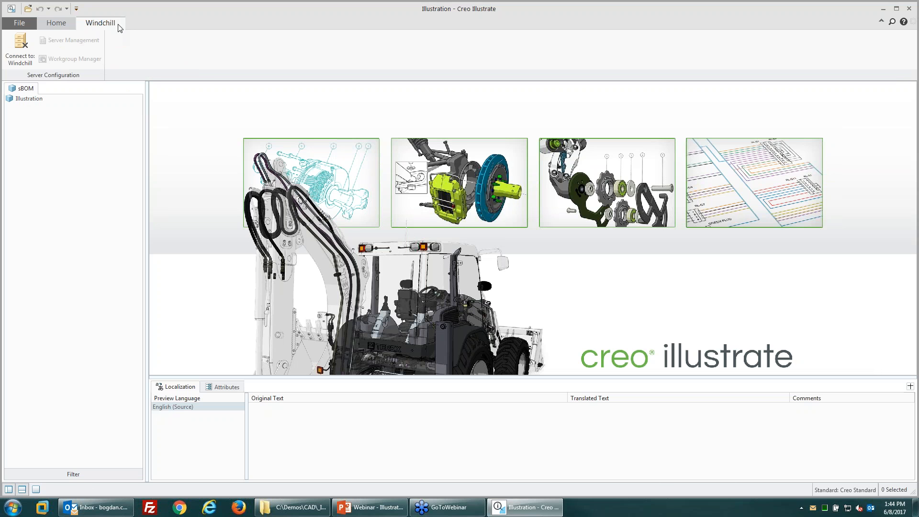
left_click(21, 47)
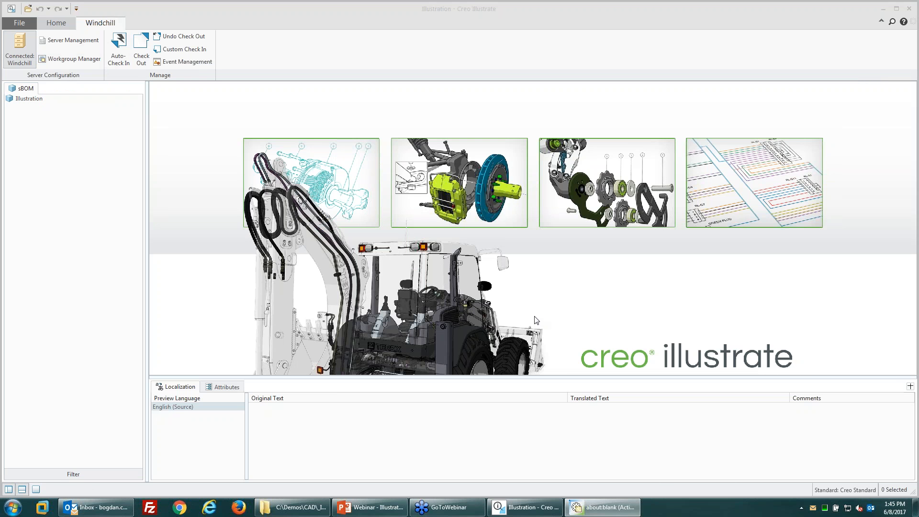
Step: Log in to the PDM server through Tools > Server Management with the account password
left_click(601, 508)
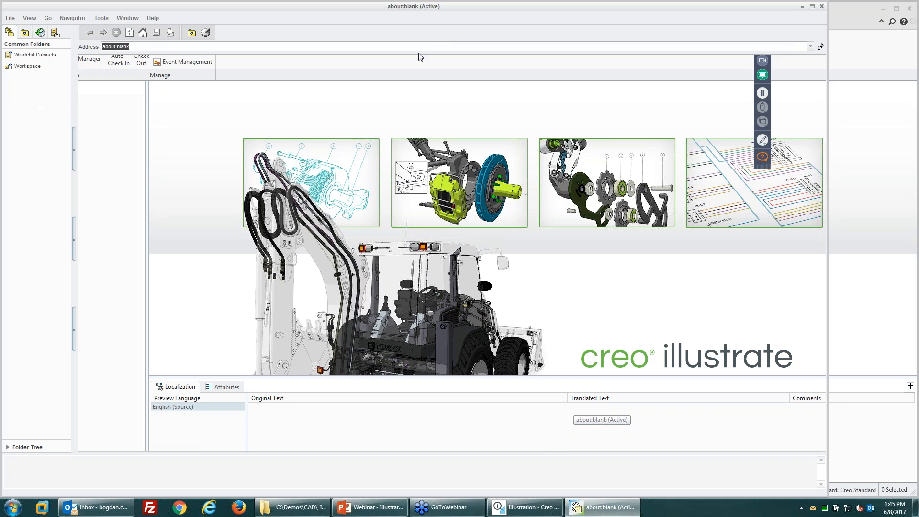
left_click(101, 18)
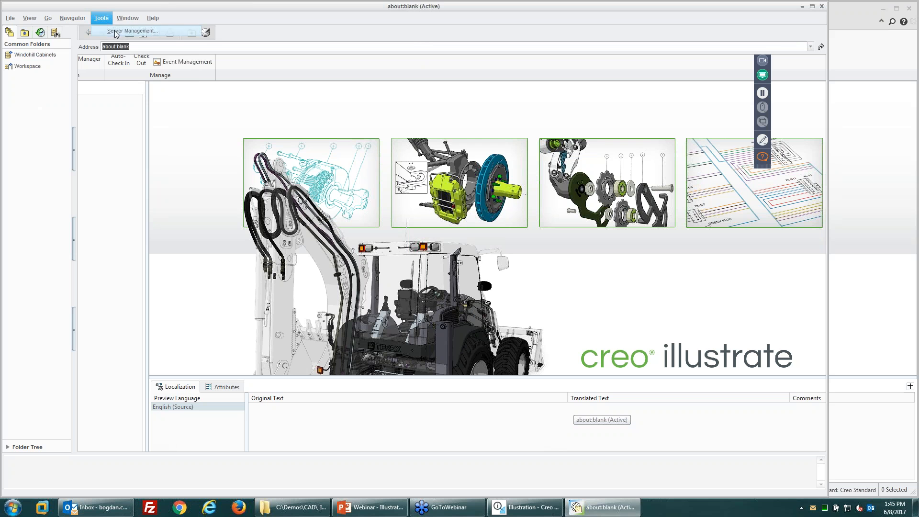
left_click(115, 32)
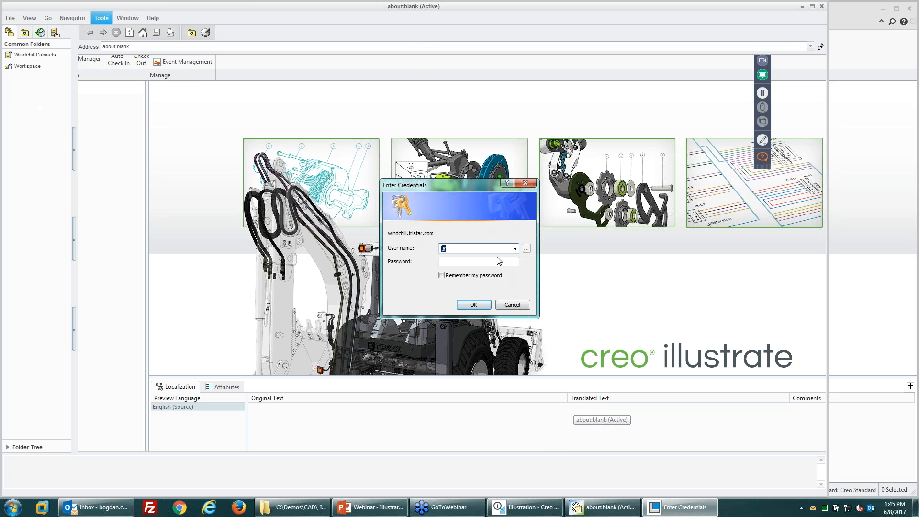
key("Tab")
type("****")
key("Return")
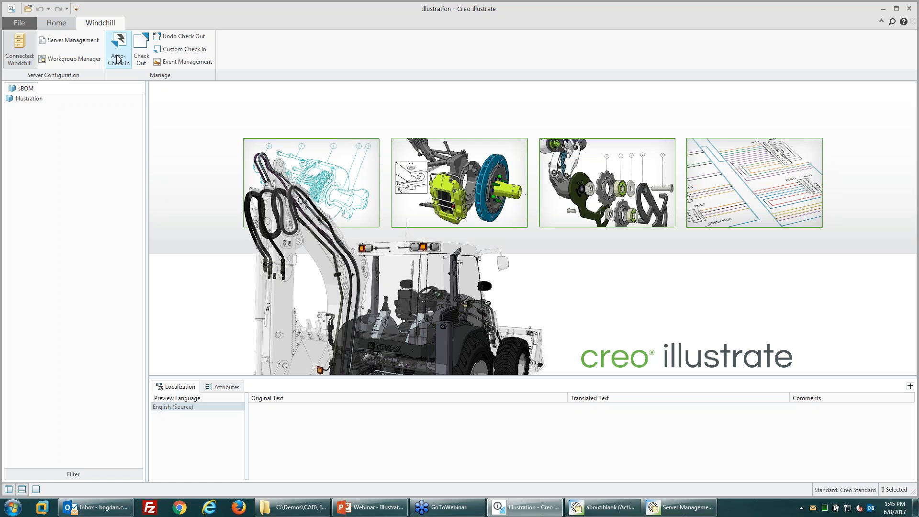
Step: Confirm PDM is online with the general_demo workspace, close Server Management, and return to Home
left_click(668, 511)
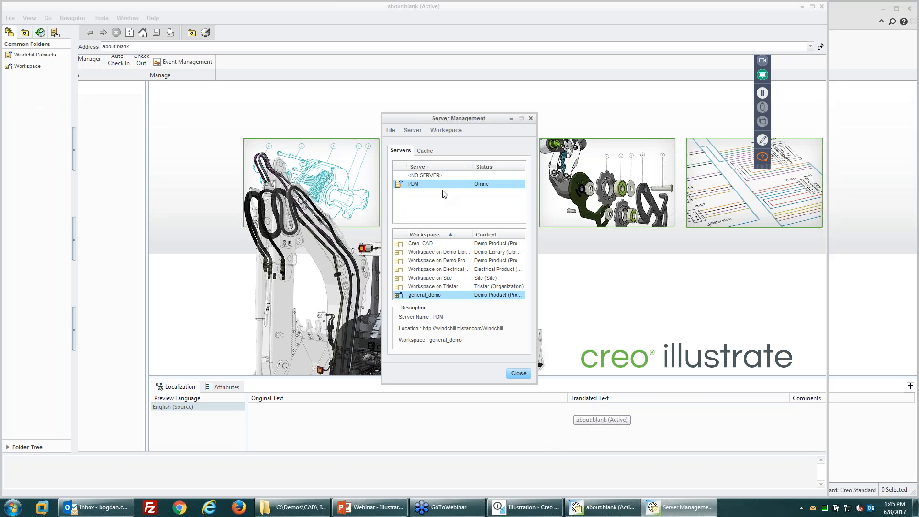
left_click(518, 374)
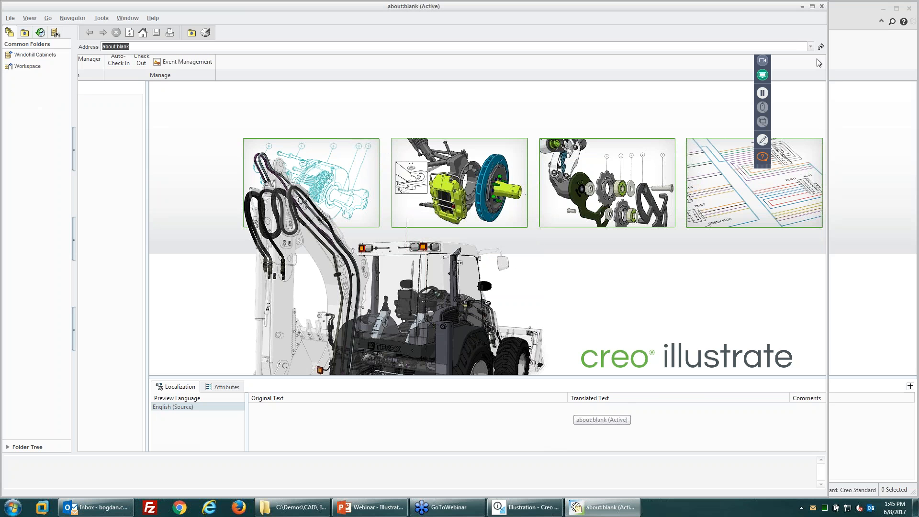
left_click(56, 22)
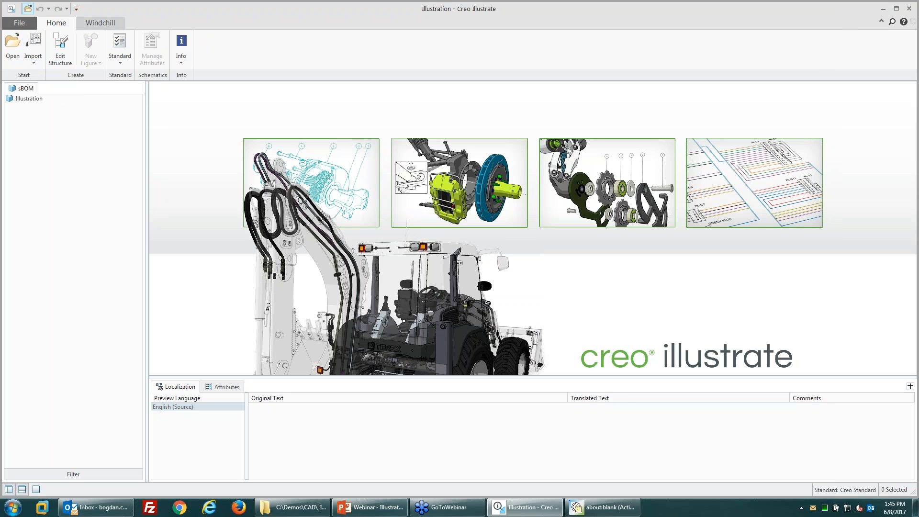
Step: Start an embedded import from Home > Import, then cancel it
left_click(33, 60)
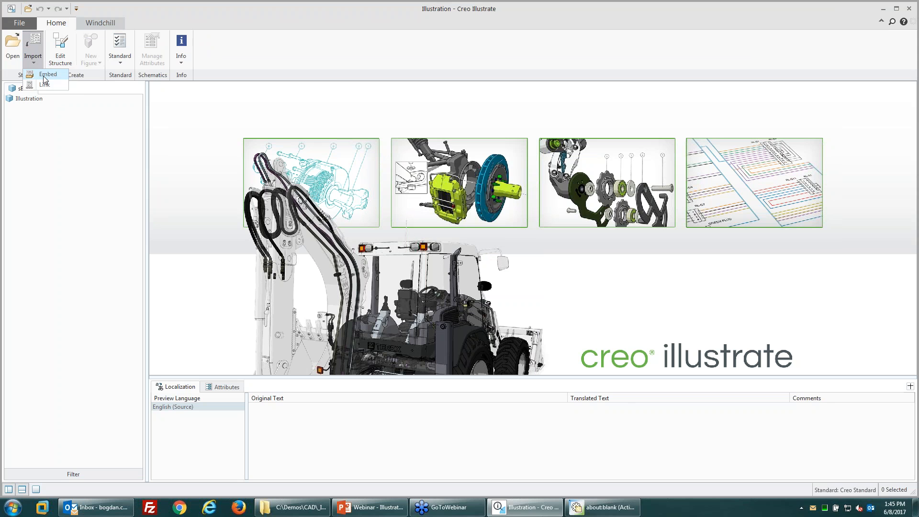
left_click(45, 74)
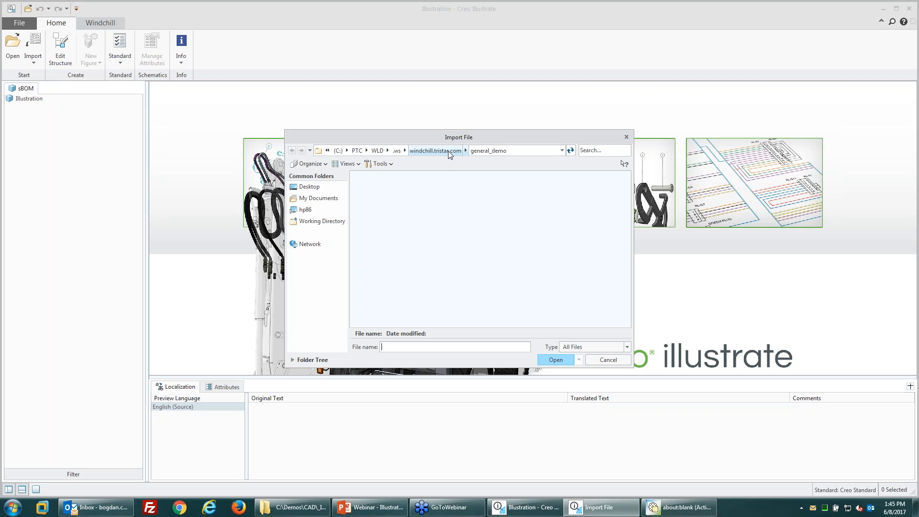
left_click(608, 359)
Step: Start opening an illustration from Windchill via the File menu, then cancel it
left_click(19, 23)
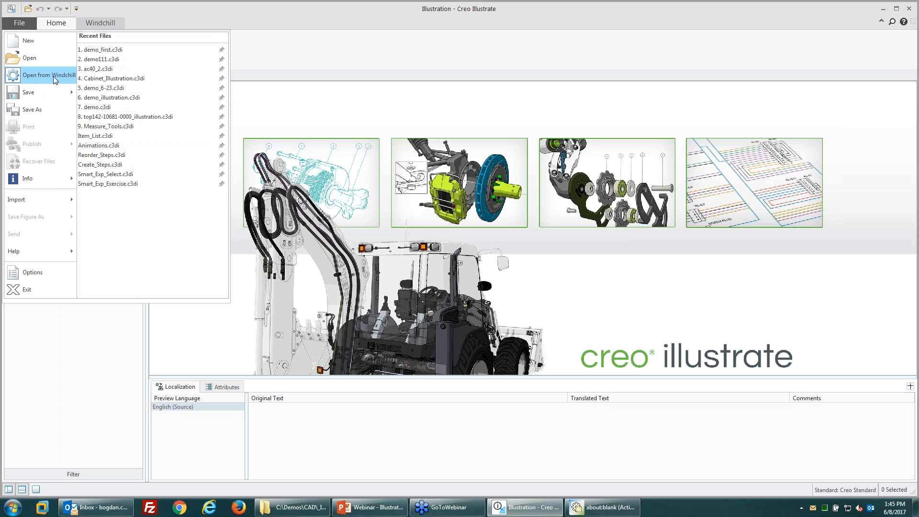
mouse_move(67, 202)
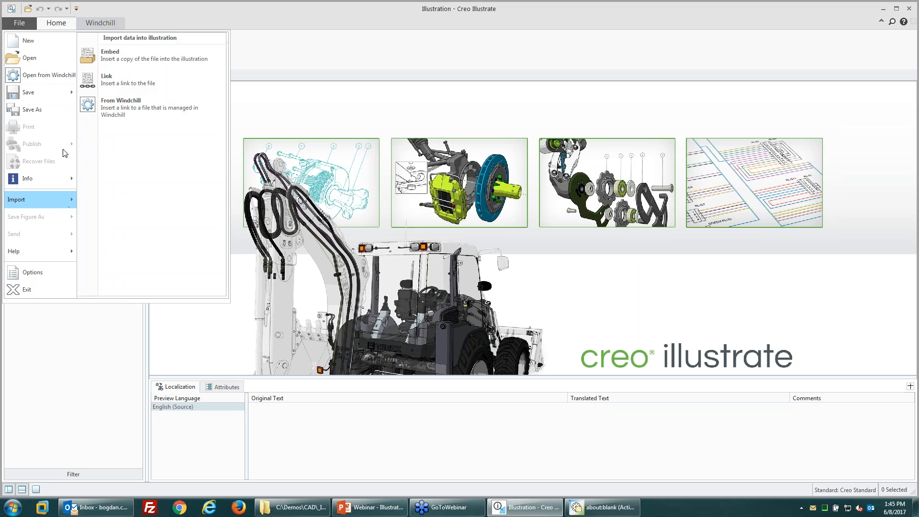
left_click(48, 78)
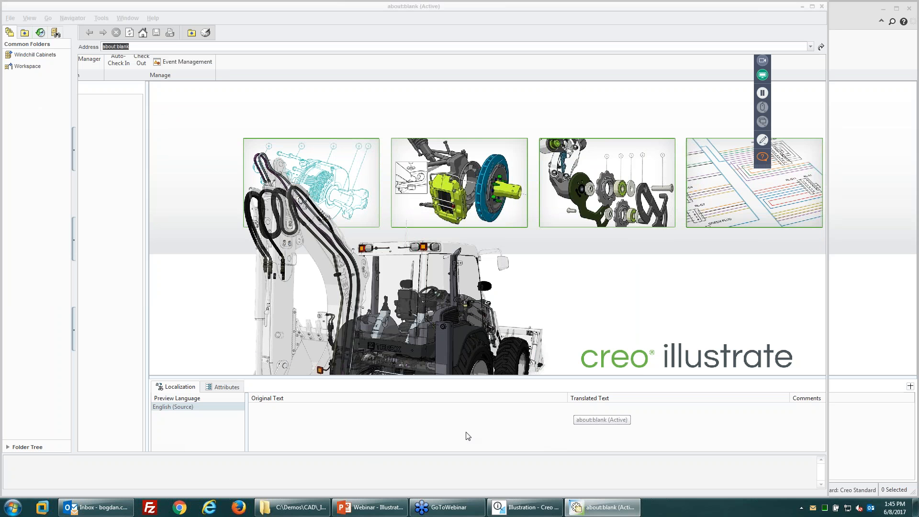
left_click(535, 510)
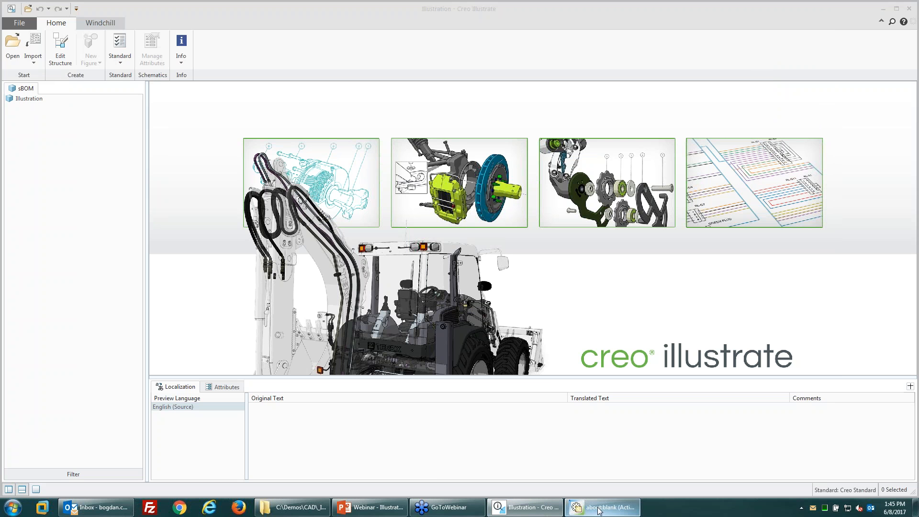
left_click(545, 510)
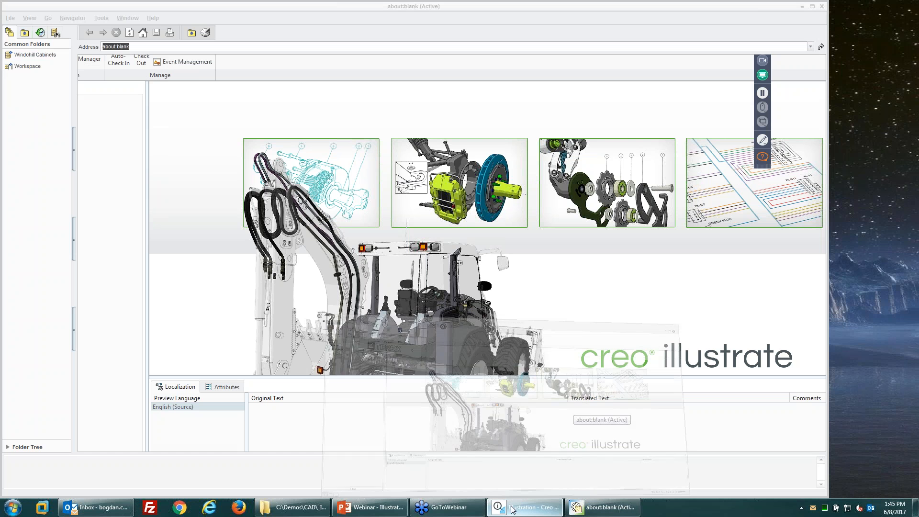
left_click(545, 511)
left_click(587, 354)
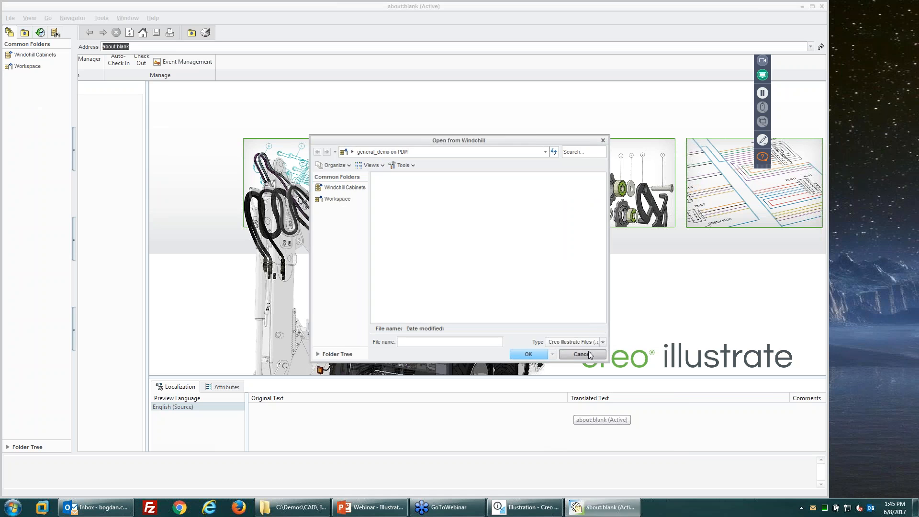
Step: Return to Creo Illustrate and bring up the File menu again
left_click(588, 510)
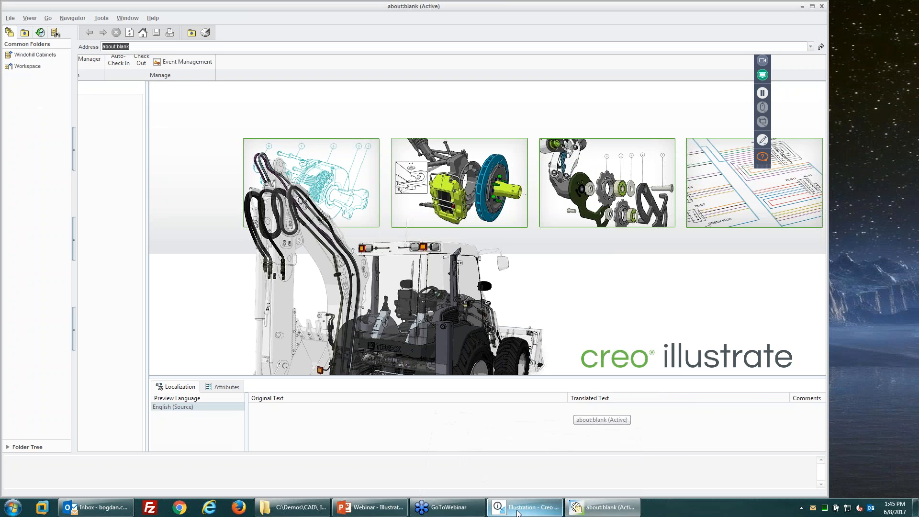
left_click(523, 507)
left_click(20, 22)
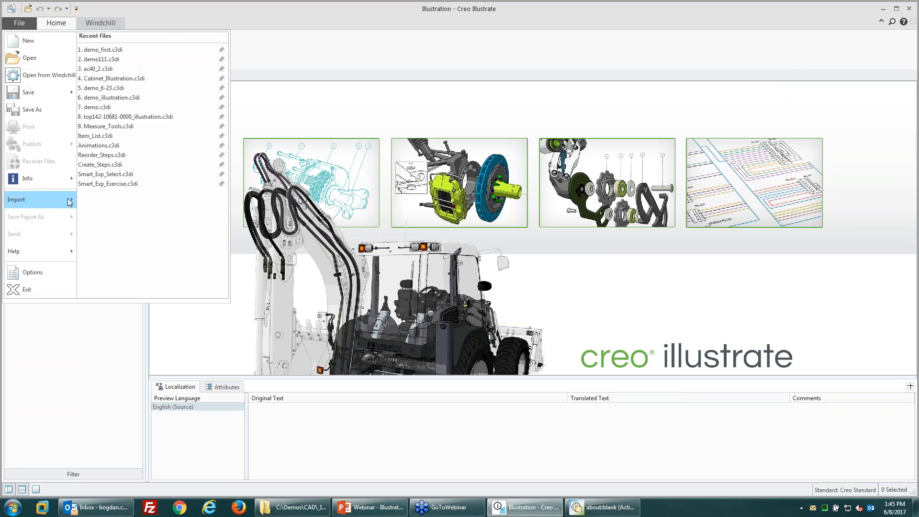
Step: Browse Windchill's Products > Demo Product > Illustration Source folder and show files of all types
mouse_move(72, 202)
left_click(126, 107)
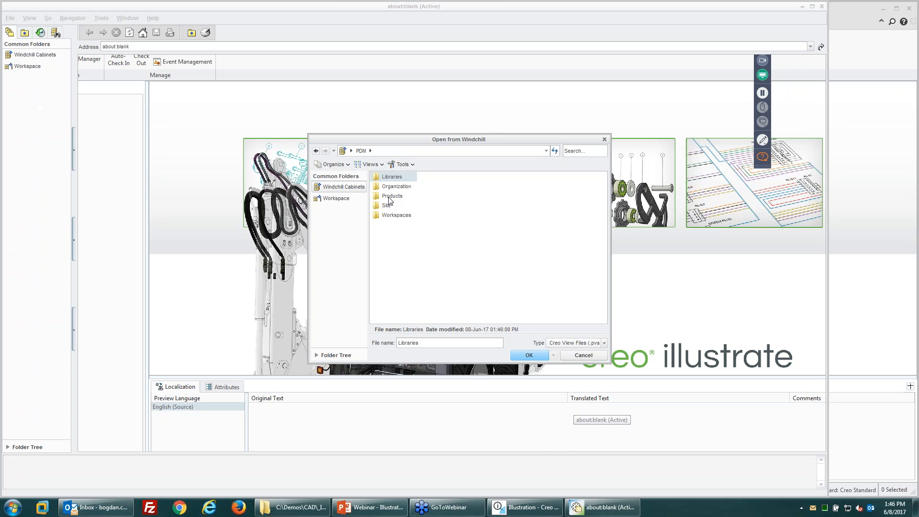
double_click(388, 196)
double_click(389, 177)
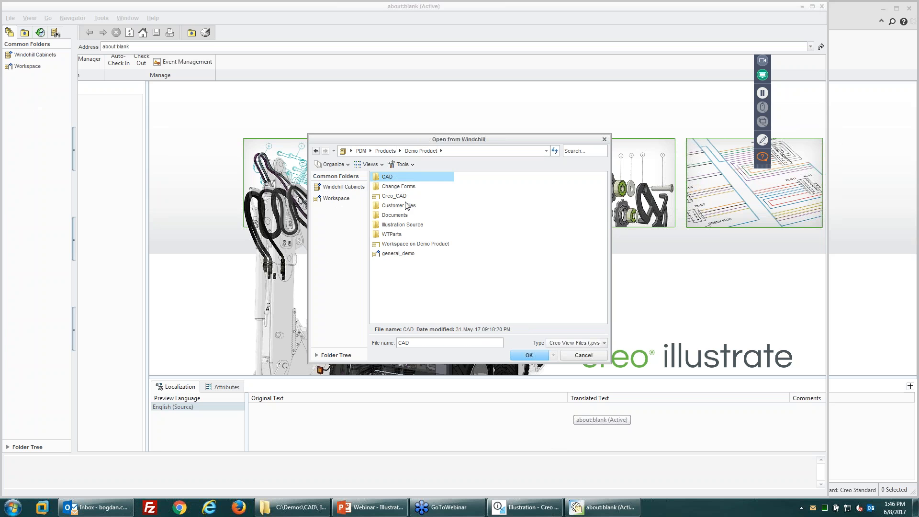
double_click(398, 224)
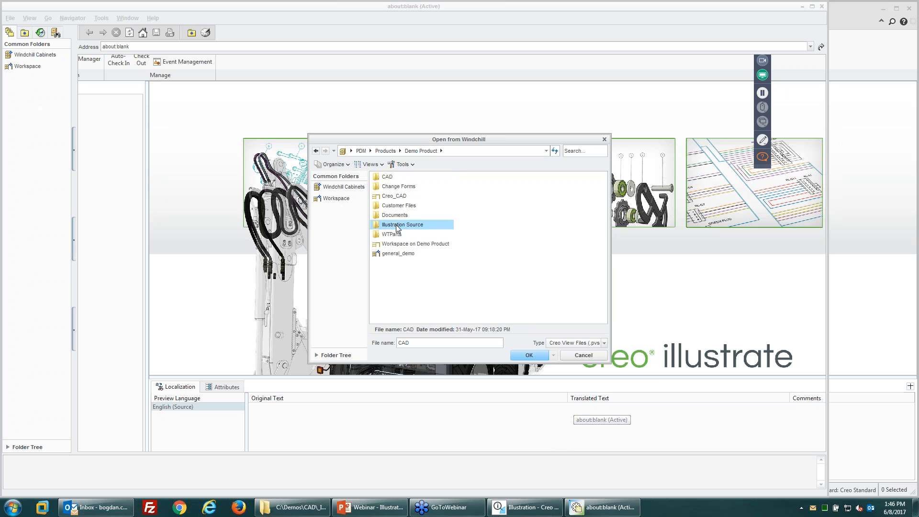
left_click(578, 342)
left_click(569, 423)
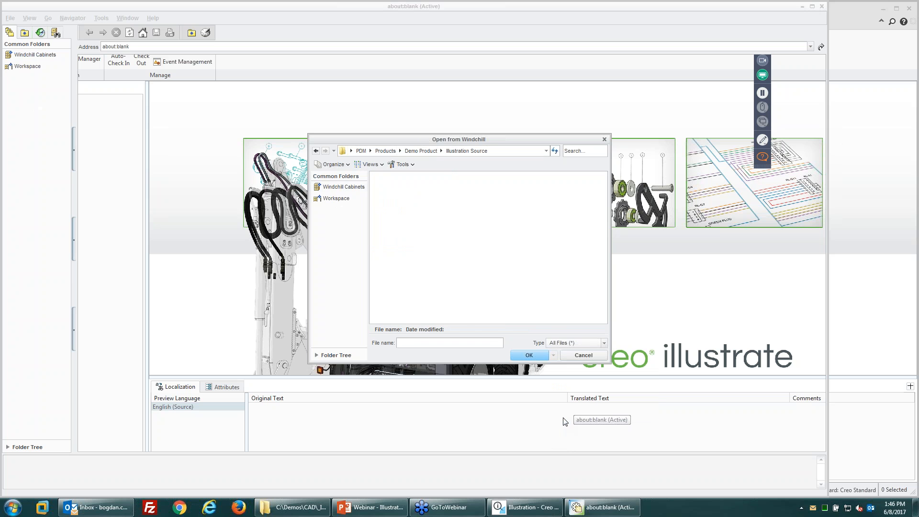
Step: Look through Demo Product's CAD > PTC Creo > Robot folder, filtered to Creo View files
left_click(413, 151)
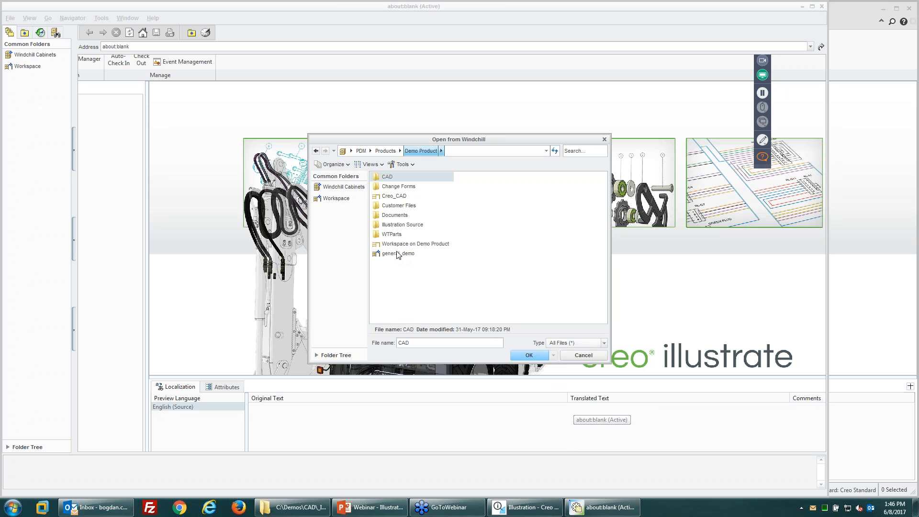
double_click(396, 225)
left_click(420, 150)
double_click(388, 177)
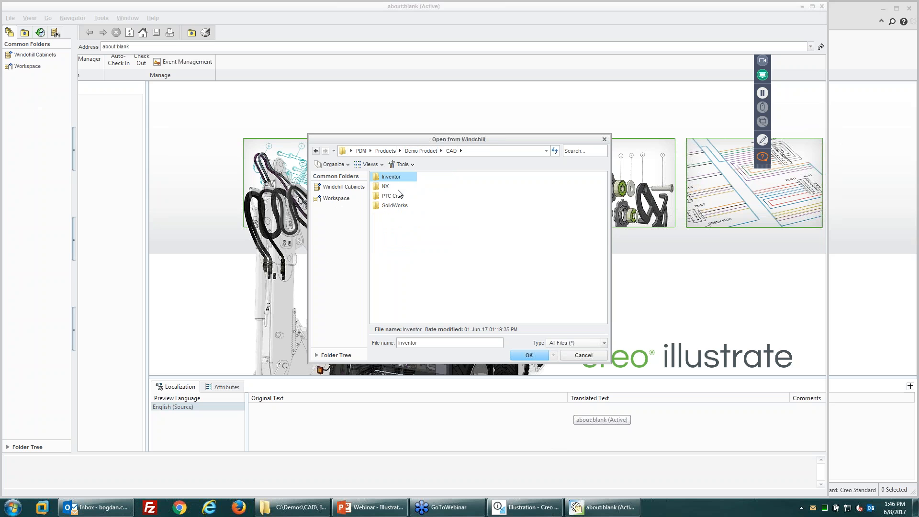
double_click(391, 196)
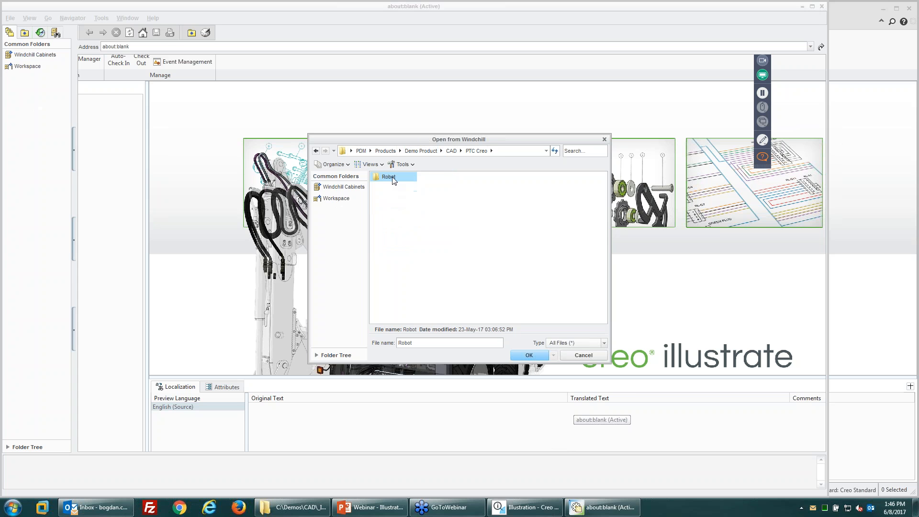
double_click(388, 177)
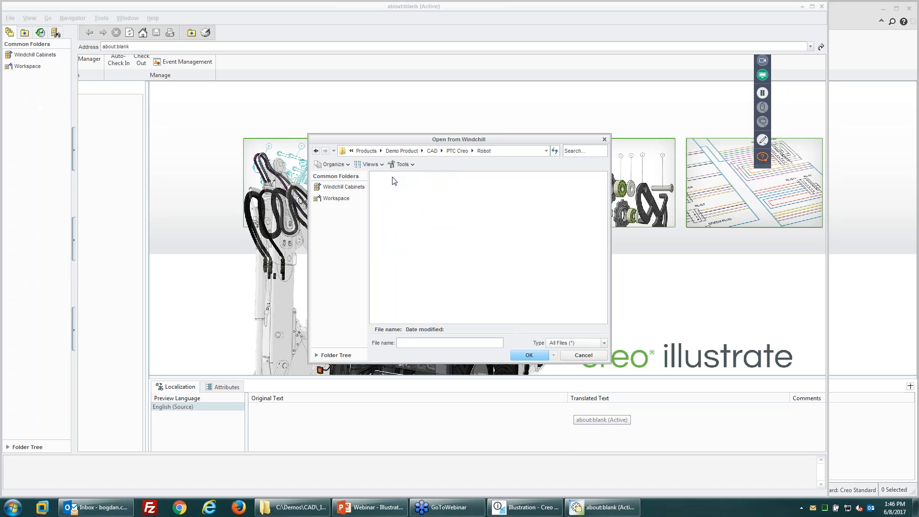
left_click(563, 345)
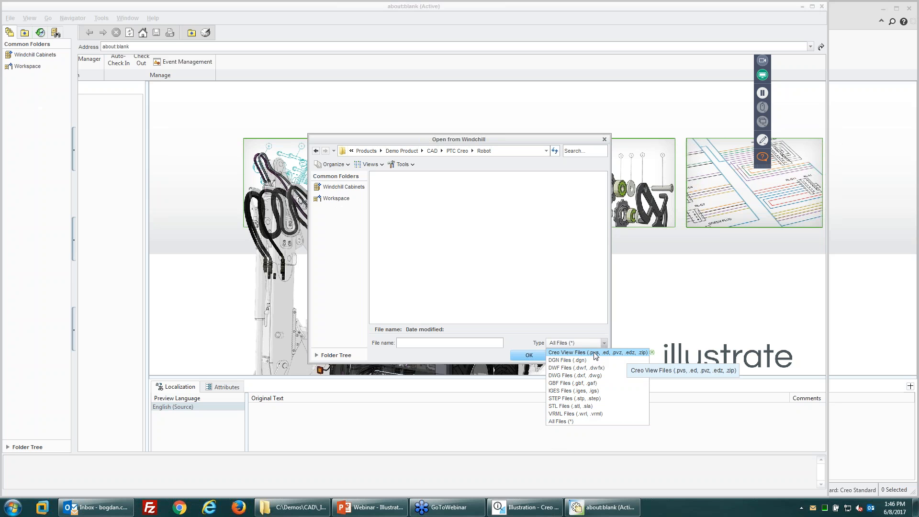
left_click(594, 353)
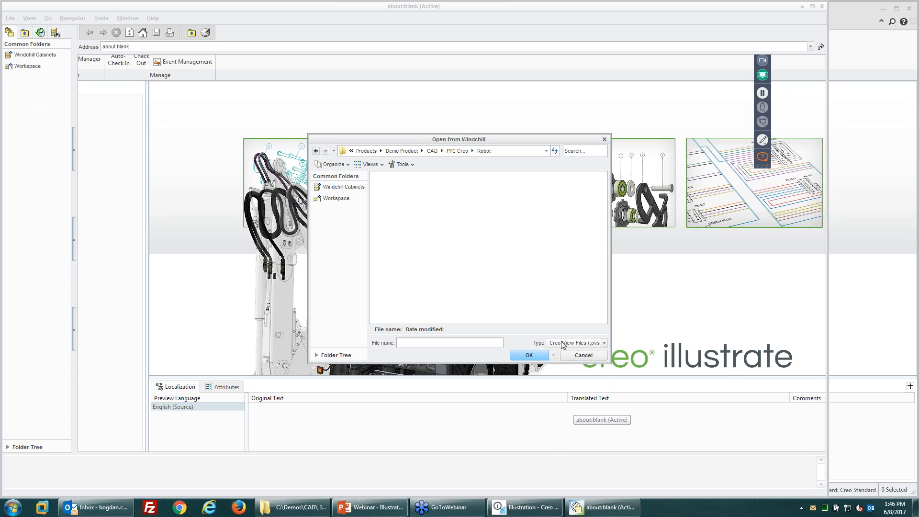
Step: Return to the Illustration Source folder and cancel the Windchill import
left_click(400, 151)
double_click(397, 225)
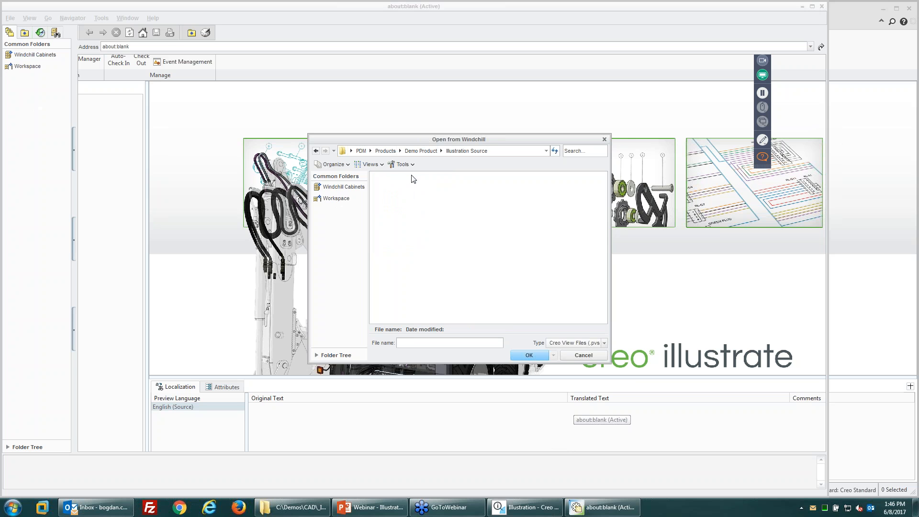
left_click(582, 355)
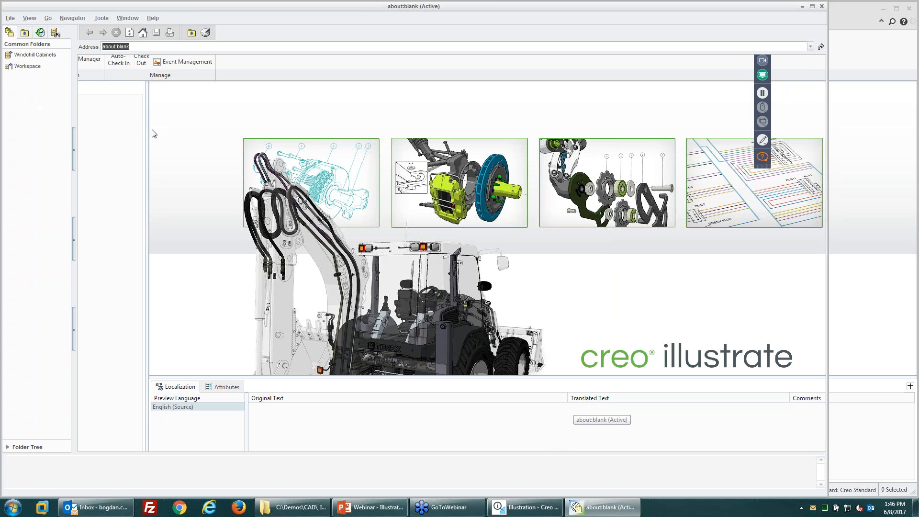
Step: Glance over the browser window's file commands without choosing any, then return to Creo Illustrate
left_click(11, 19)
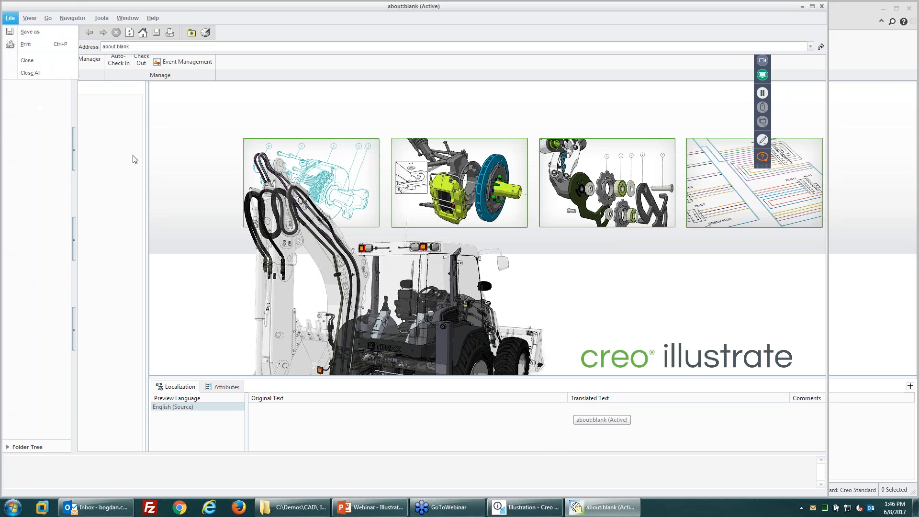
left_click(47, 68)
left_click(13, 19)
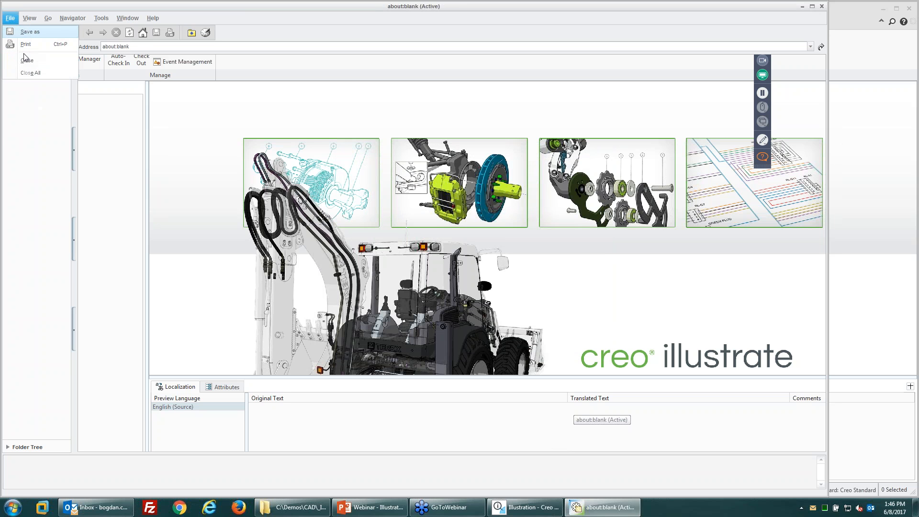
left_click(111, 124)
left_click(525, 506)
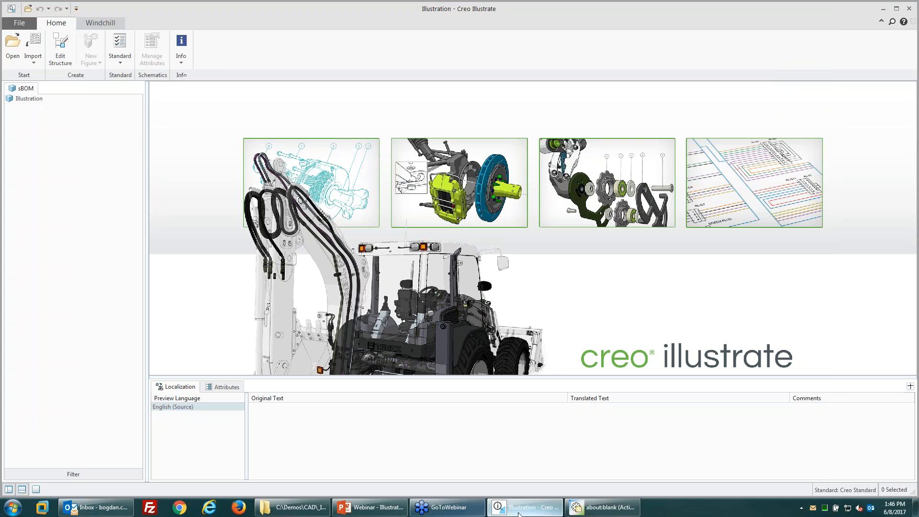
Step: Import arm.pvz from C:\Demos\CAD\_Illustrate into the illustration
left_click(33, 61)
left_click(46, 75)
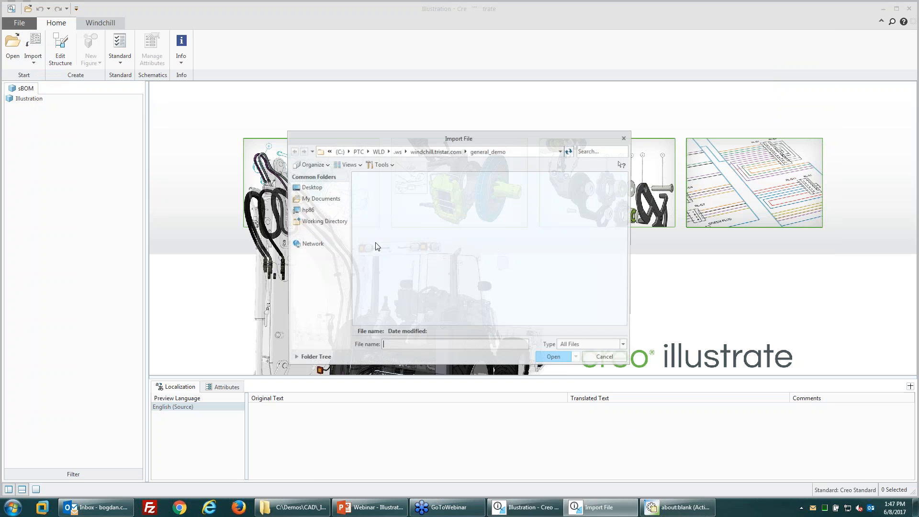
left_click(322, 220)
left_click(359, 151)
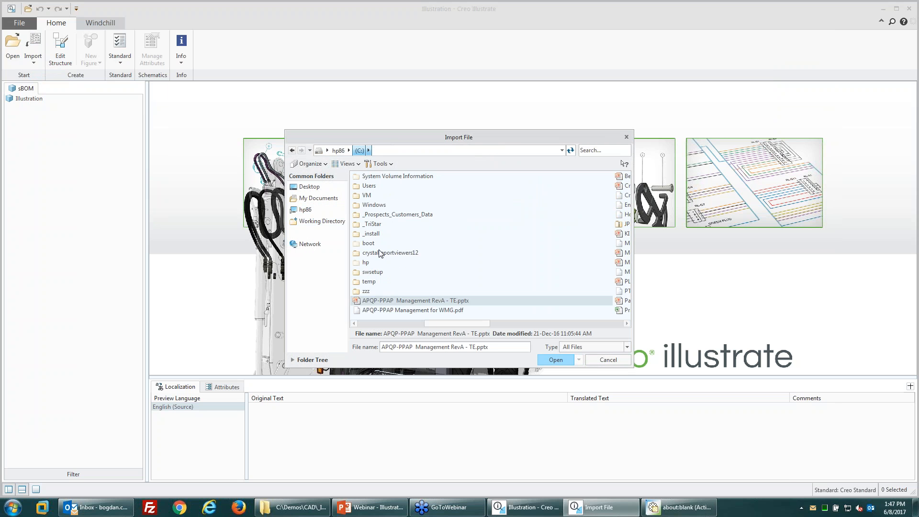
double_click(371, 195)
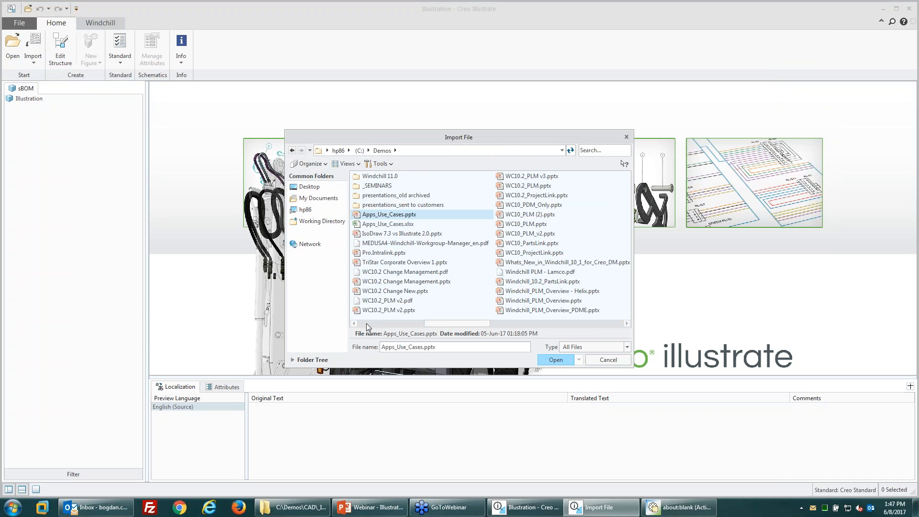
double_click(373, 180)
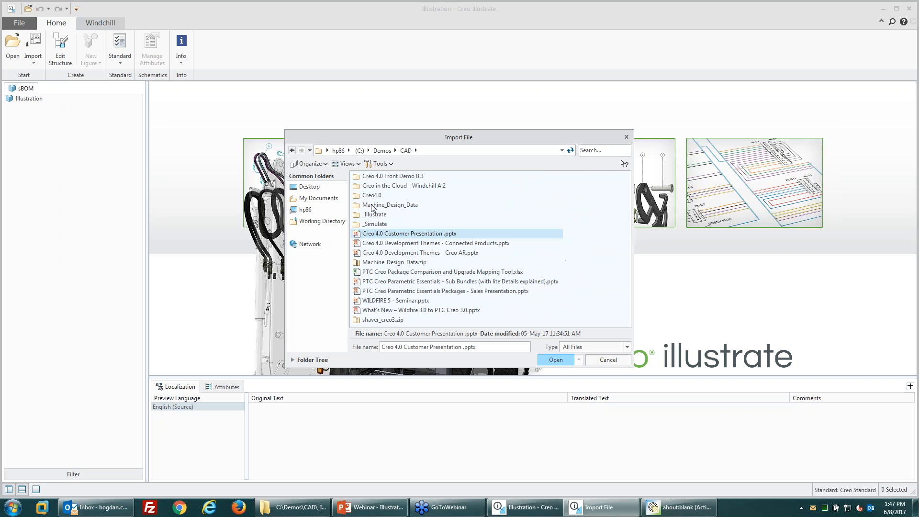
double_click(374, 214)
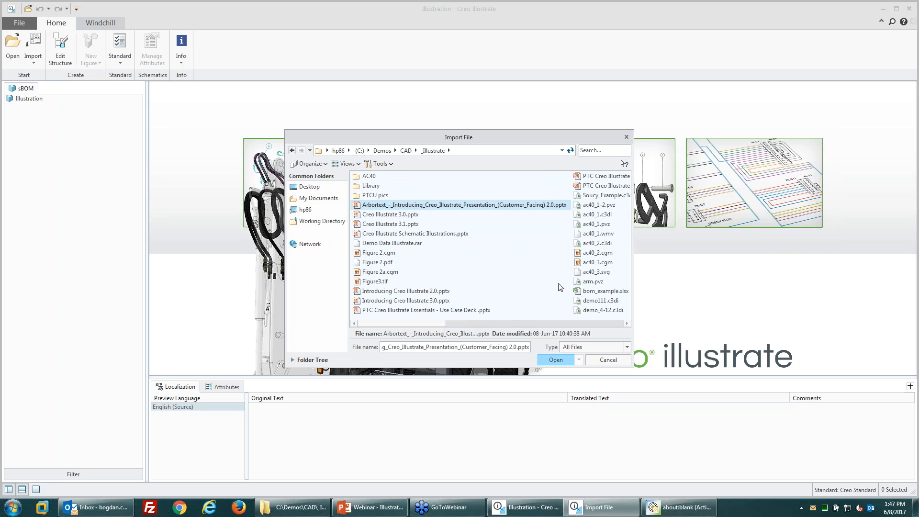
left_click(592, 283)
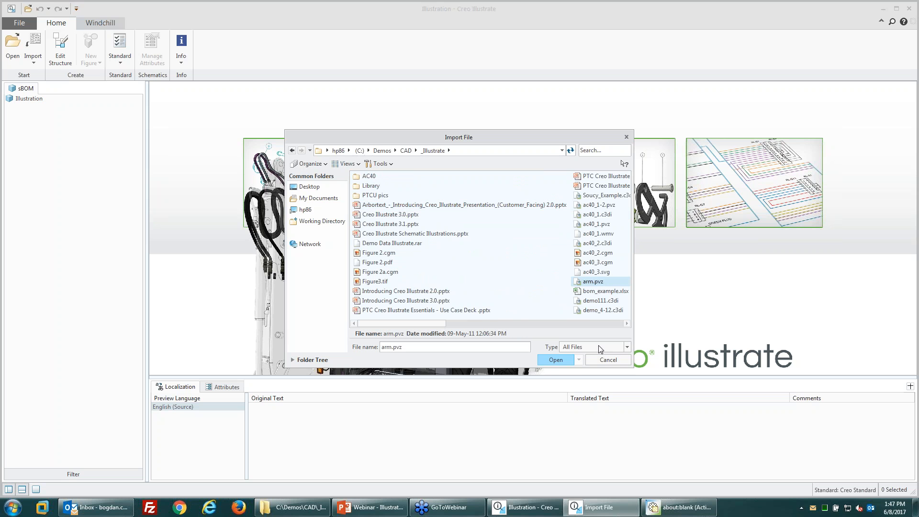
left_click(548, 358)
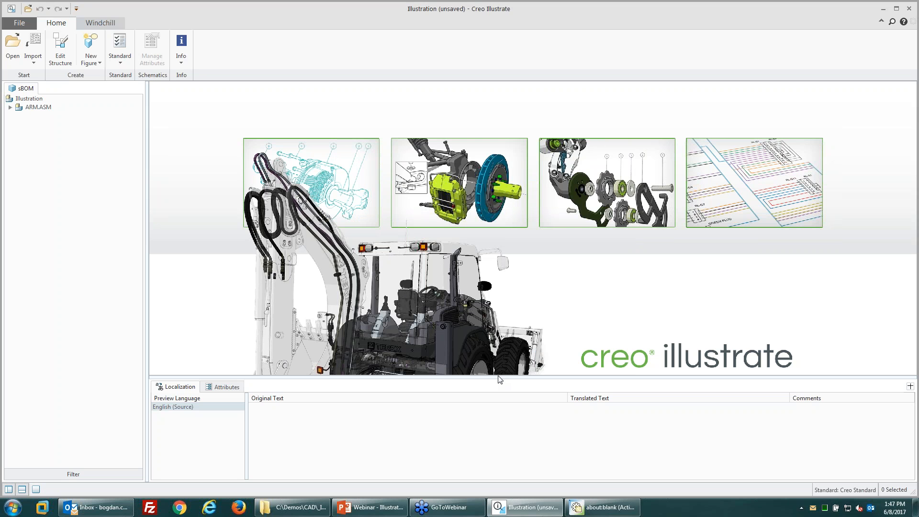
Step: Create a 3D figure of the arm from the current view and spin it to a new angle
left_click(90, 57)
left_click(122, 103)
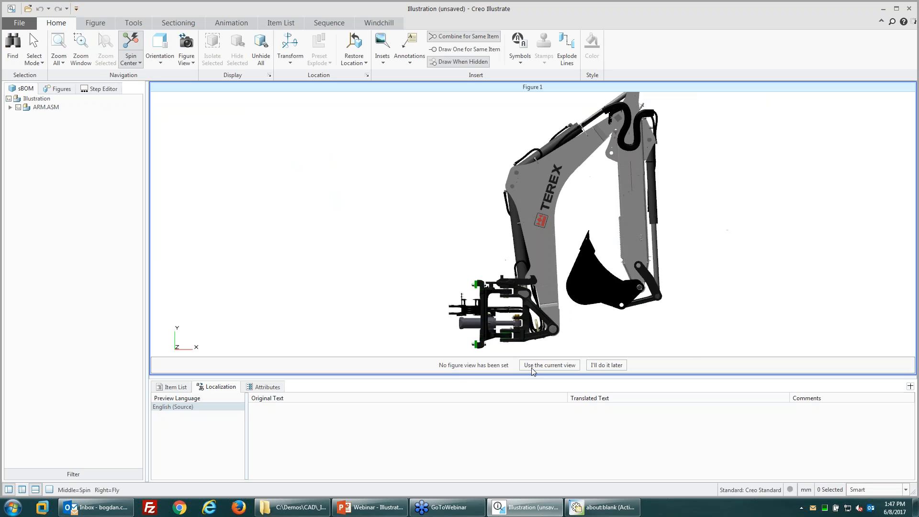
left_click(550, 365)
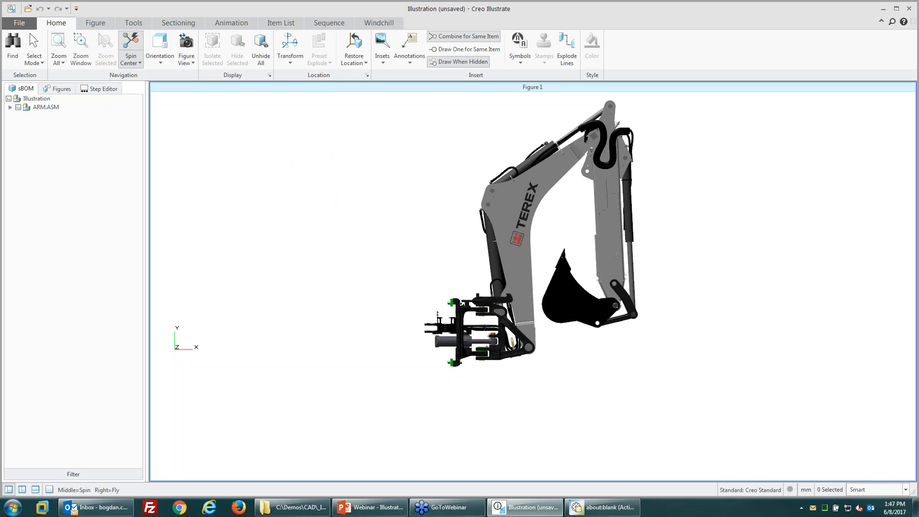
middle_click_drag(510, 365, 683, 299)
Step: Render the arm in HLR hidden-line mode and start saving the illustration
right_click(684, 297)
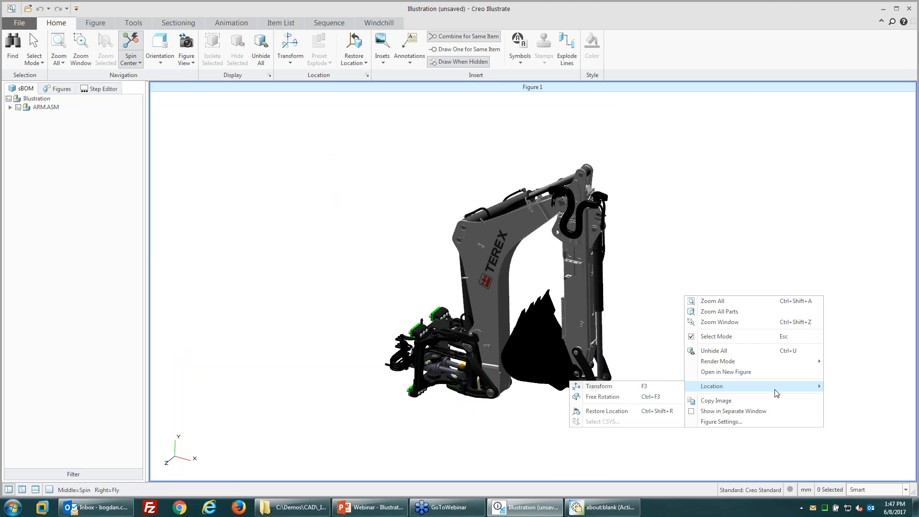
mouse_move(800, 361)
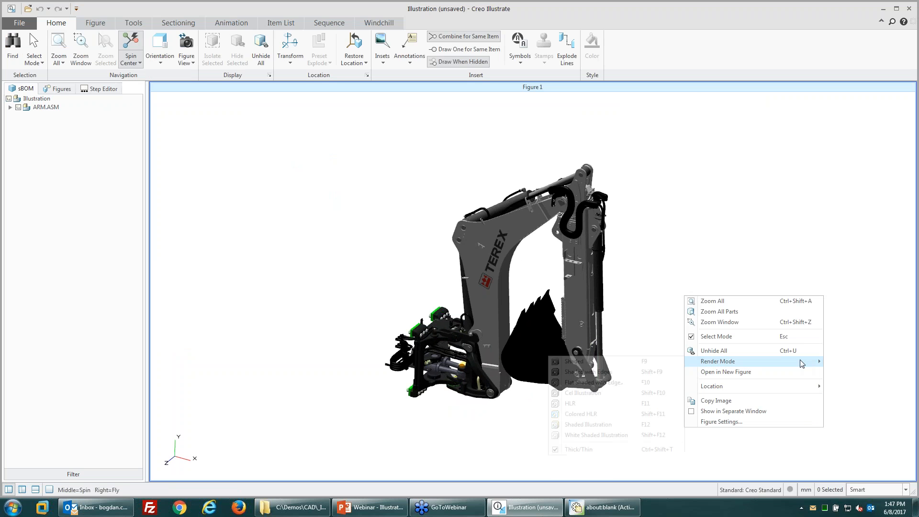
left_click(577, 406)
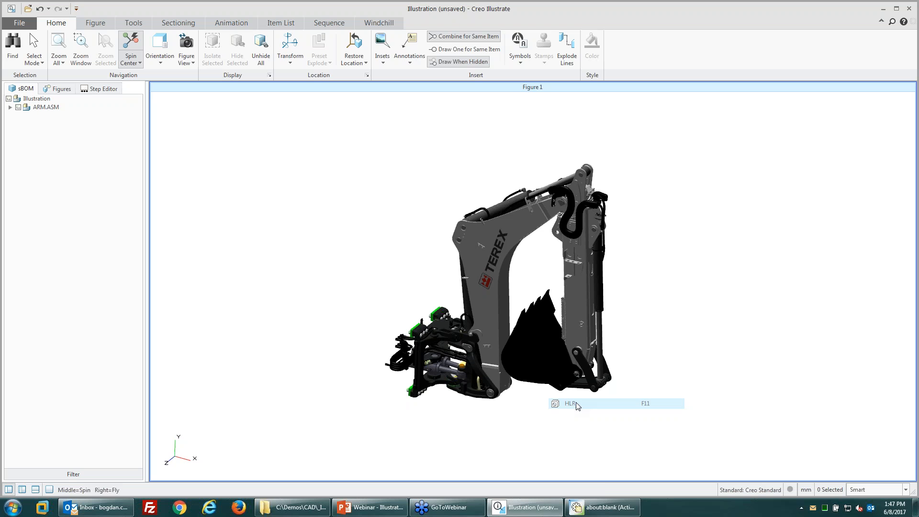
scroll(639, 363, "up", 2)
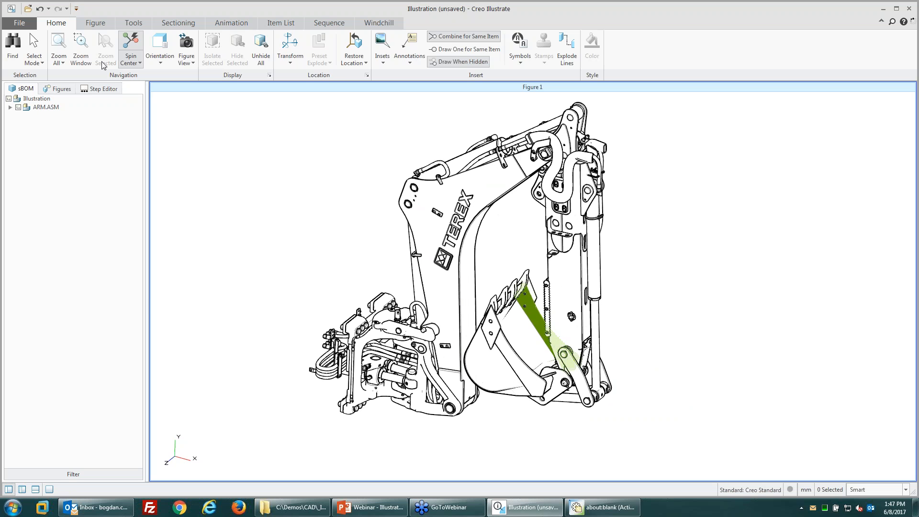
left_click(19, 22)
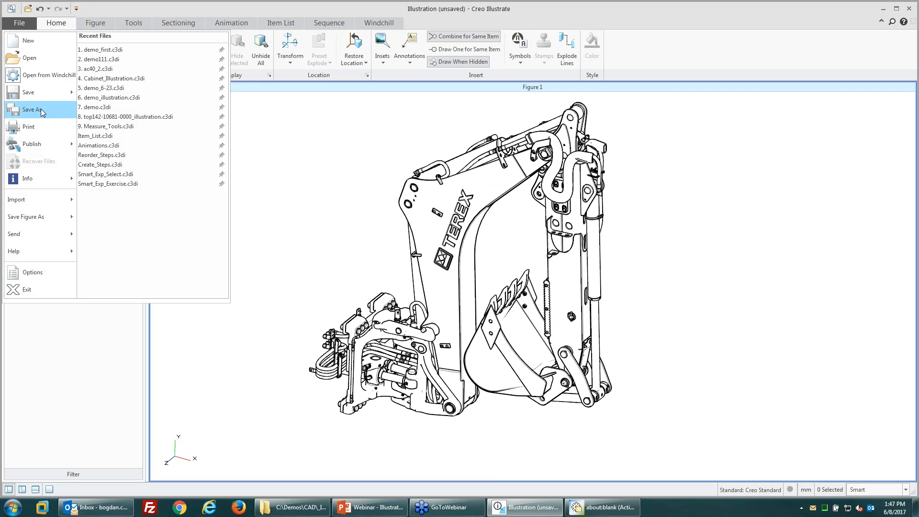
mouse_move(45, 94)
left_click(107, 56)
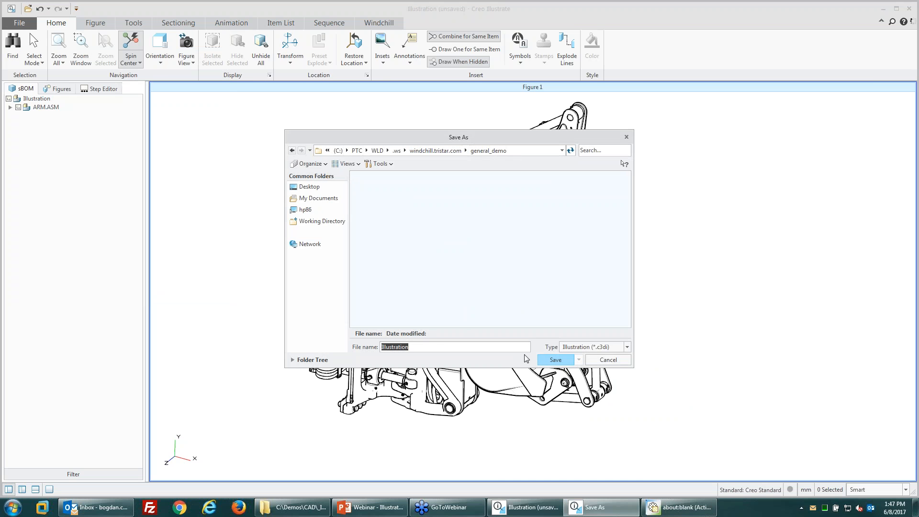
Step: Save the illustration as manual_demo.c3di, then bring up the Windchill management commands
type("manual_demo")
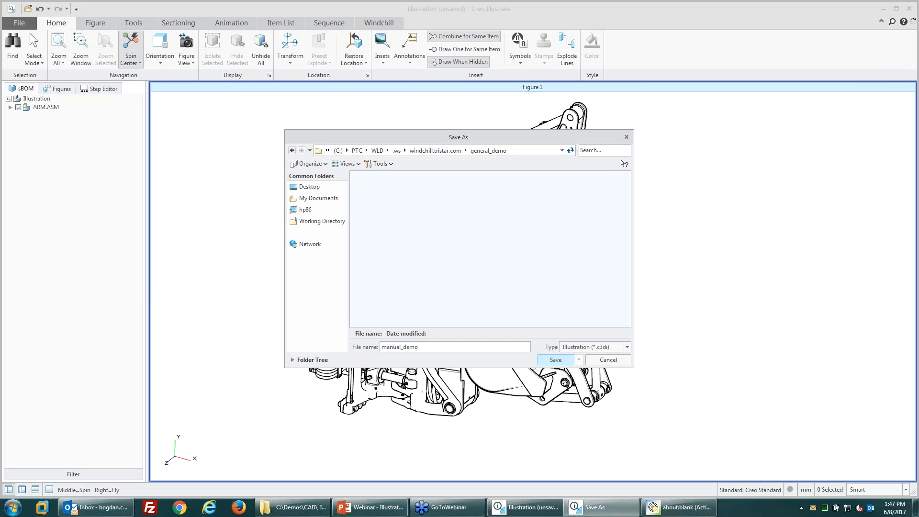
key("Return")
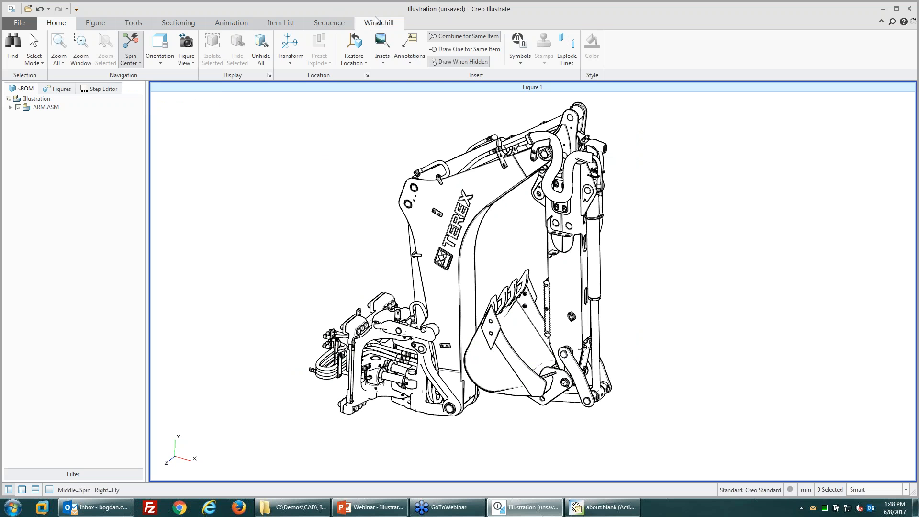
left_click(377, 22)
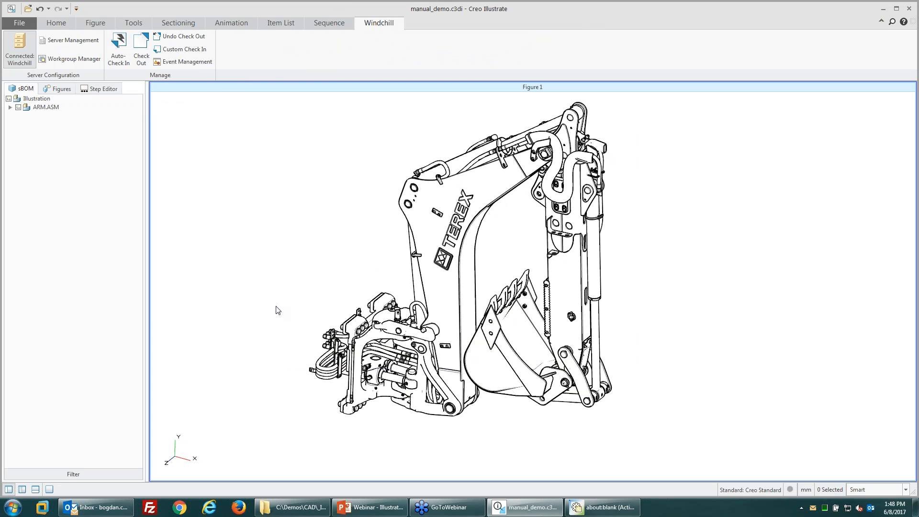
Step: View the general_demo workspace contents, then start a Custom Check In from Creo Illustrate
left_click(626, 505)
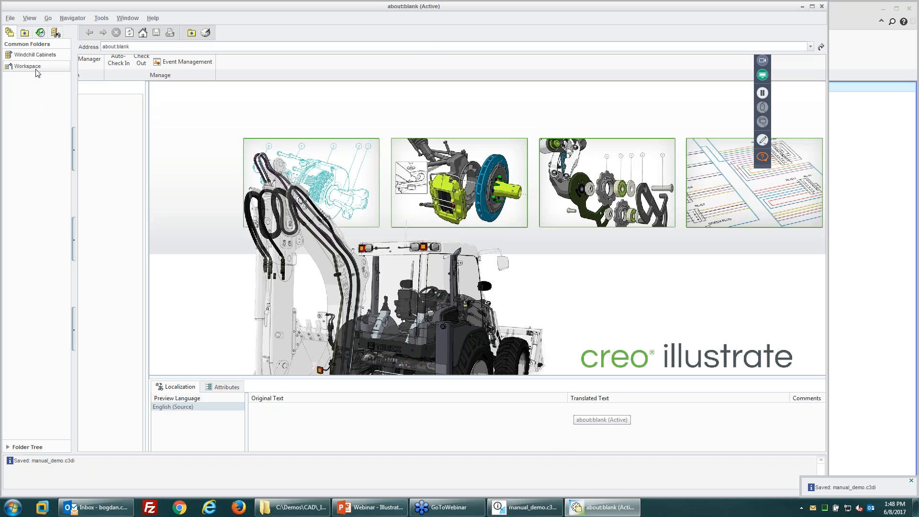
left_click(37, 70)
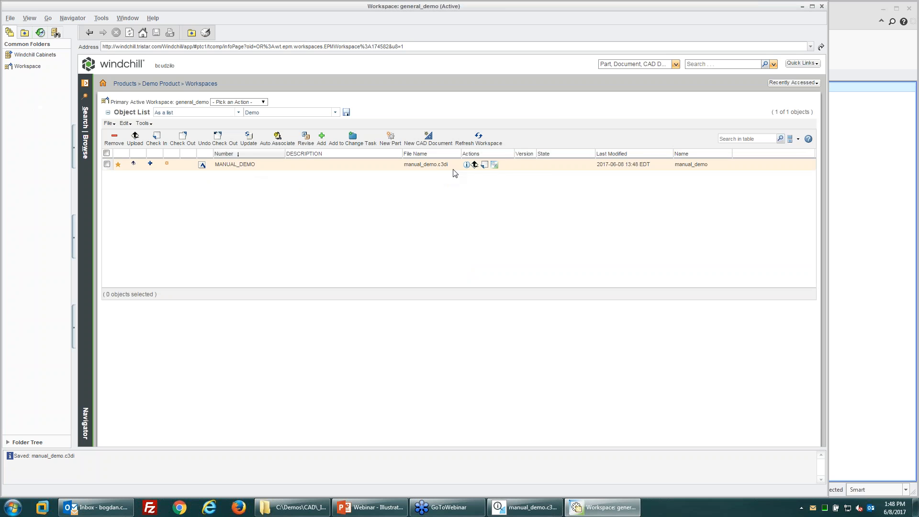
left_click(864, 45)
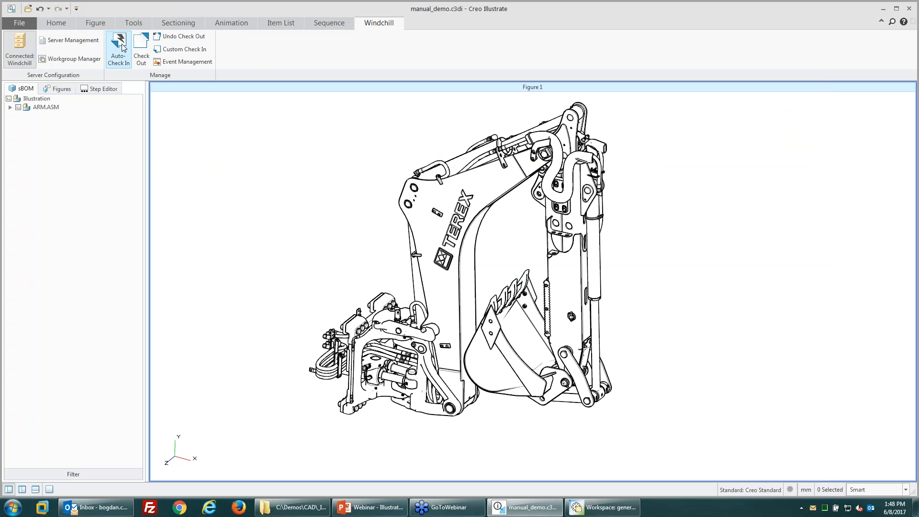
left_click(199, 50)
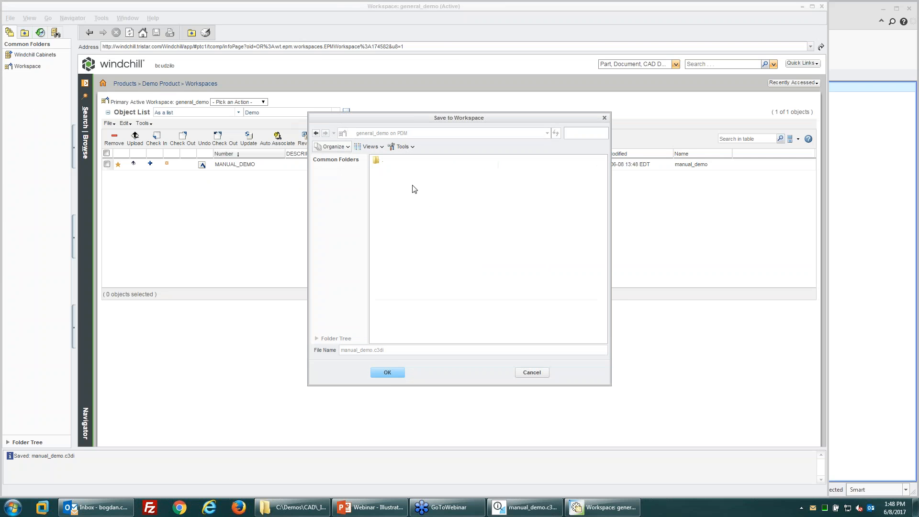
Step: Save manual_demo.c3di to the workspace with the Models and Viewables option
left_click(400, 146)
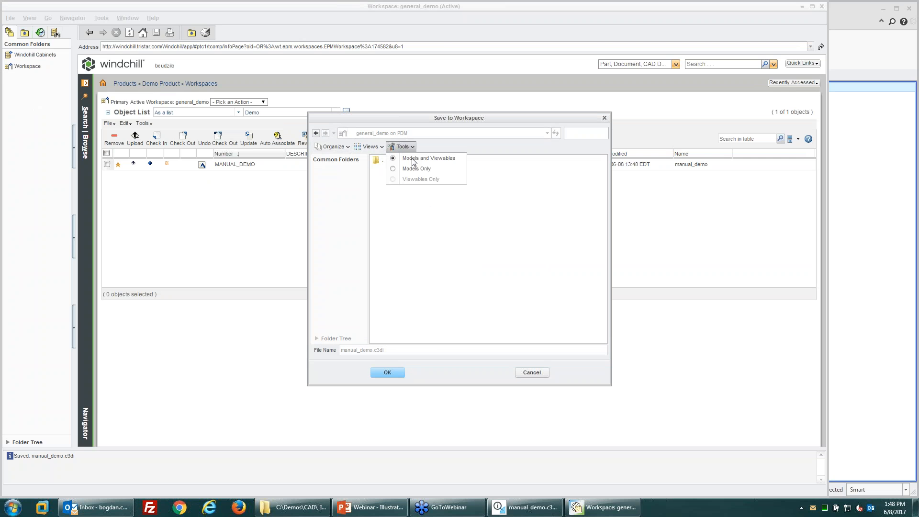
left_click(410, 161)
left_click(388, 371)
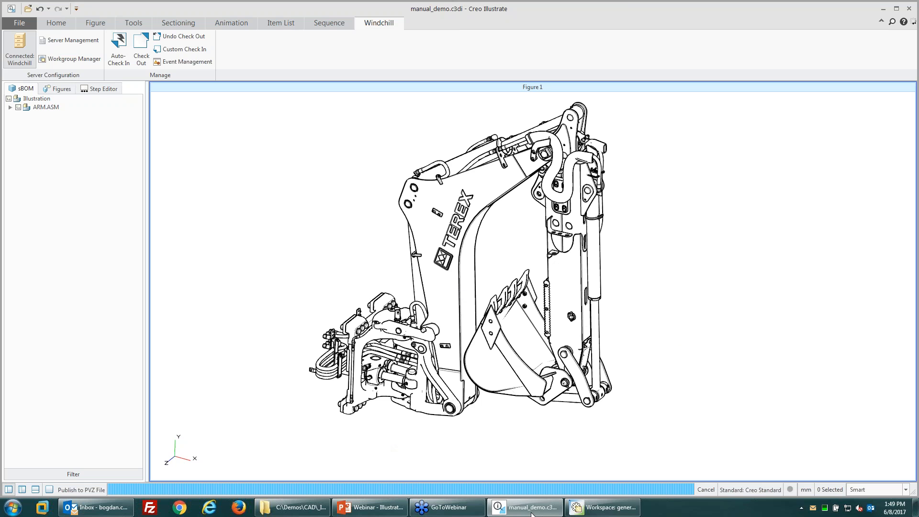
Step: Show the illustration's Figures list with Figure 1 while switching between Workspace and illustration windows
left_click(593, 510)
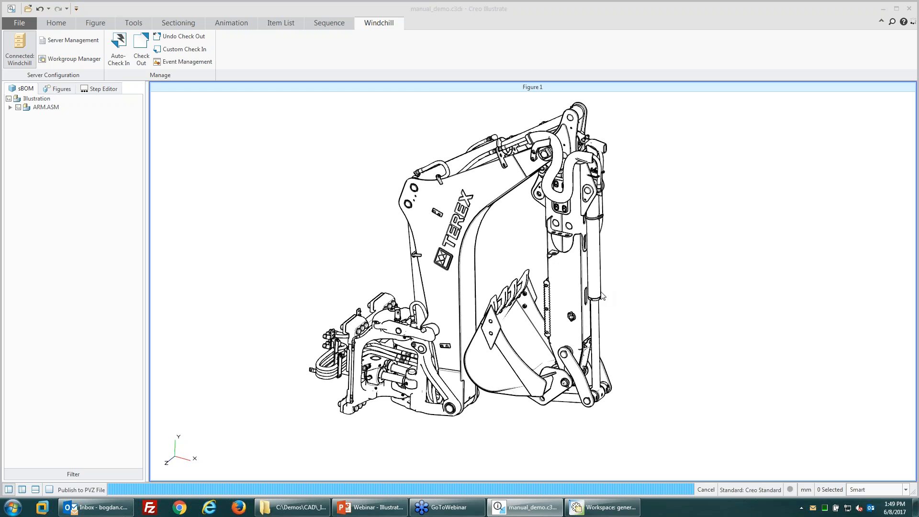
left_click(58, 90)
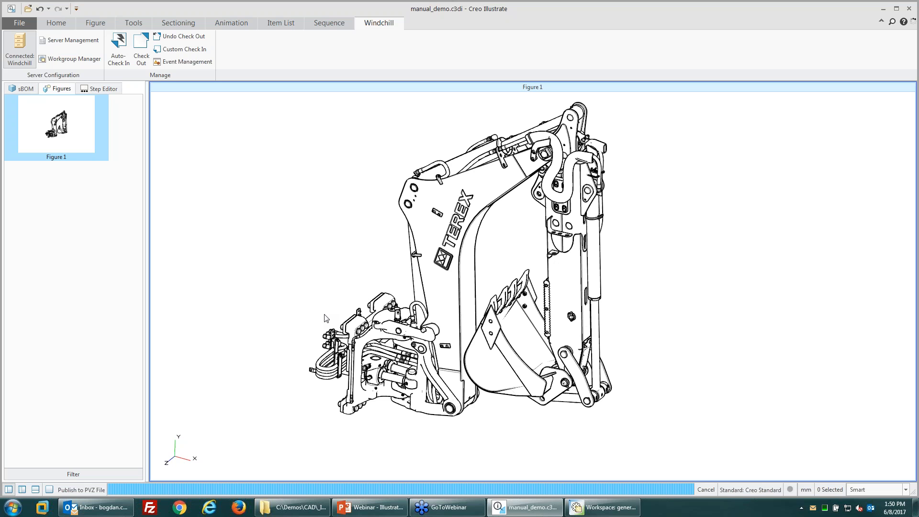
left_click(606, 508)
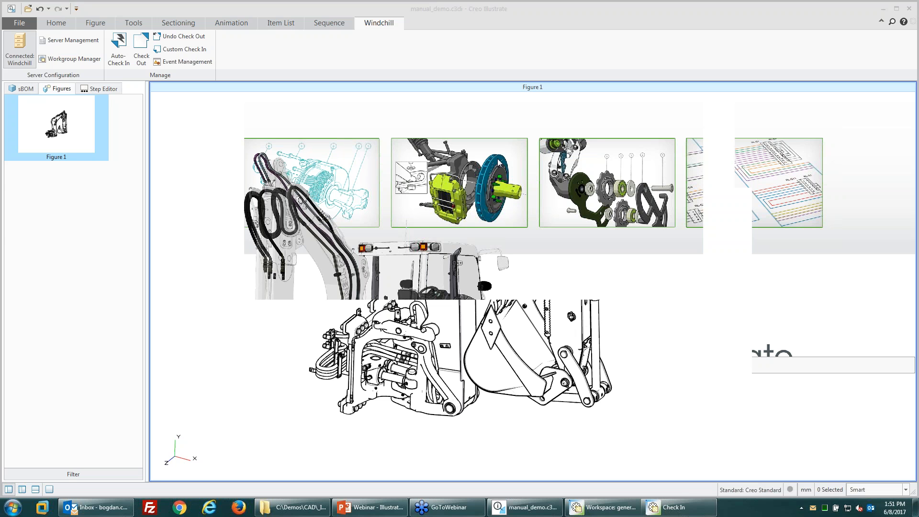
left_click(656, 420)
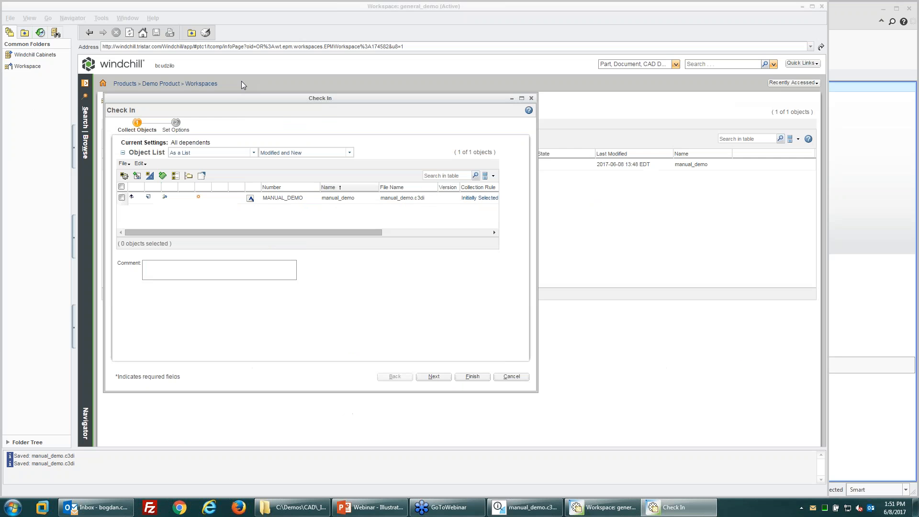
Step: Set the check-in location to /Demo Product/CAD and finish checking in manual_demo.c3di
left_click_drag(234, 208, 341, 207)
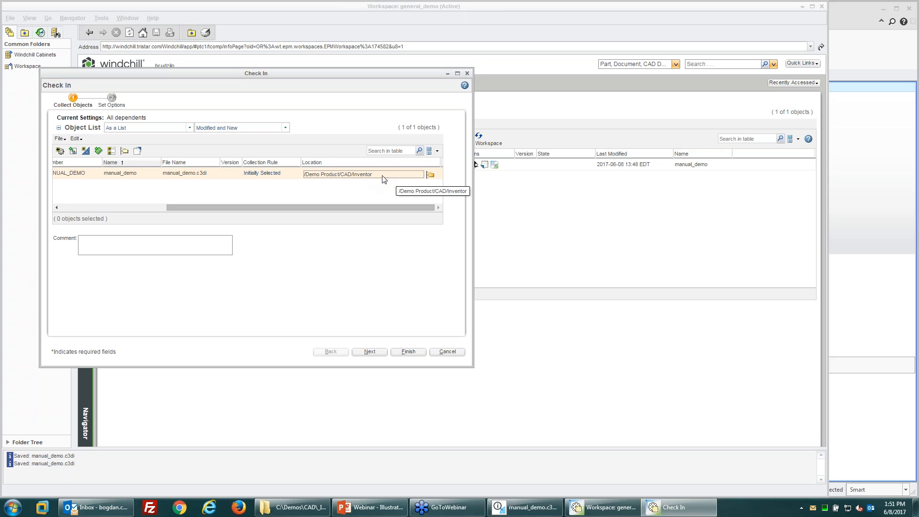
left_click(430, 175)
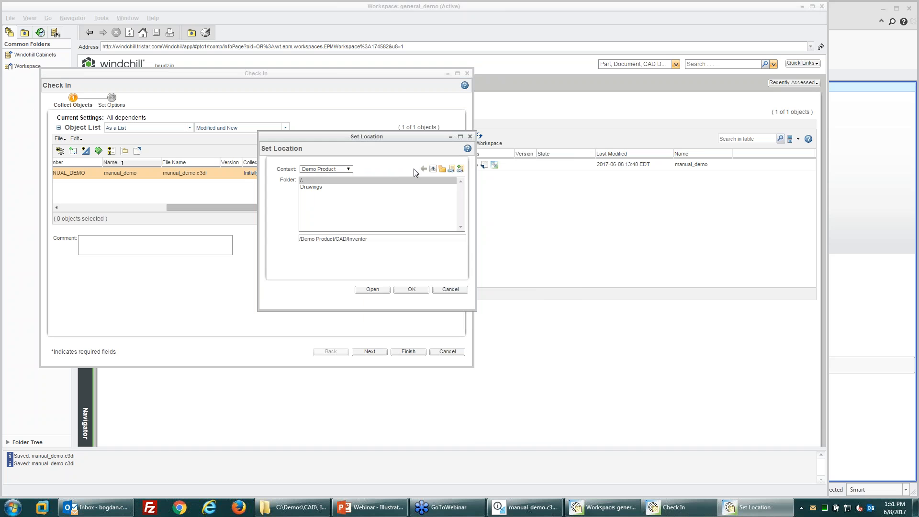
left_click(433, 169)
left_click(410, 290)
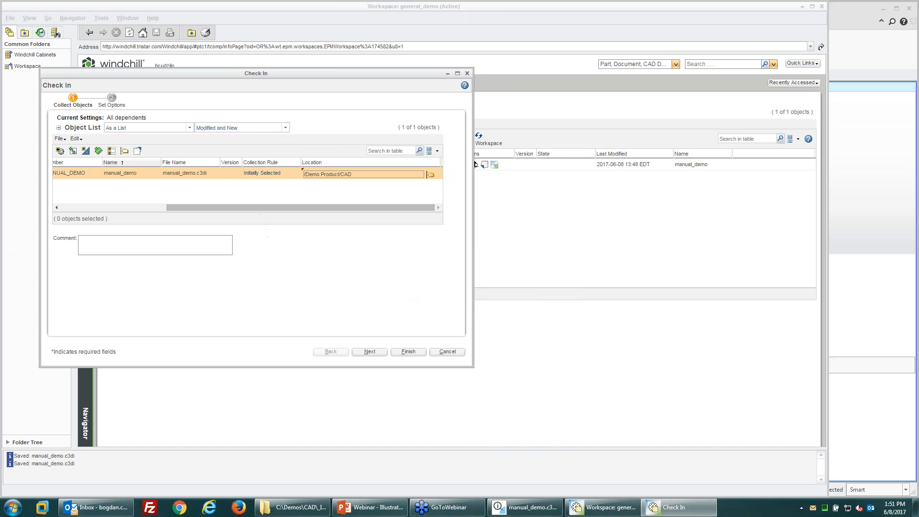
left_click(408, 351)
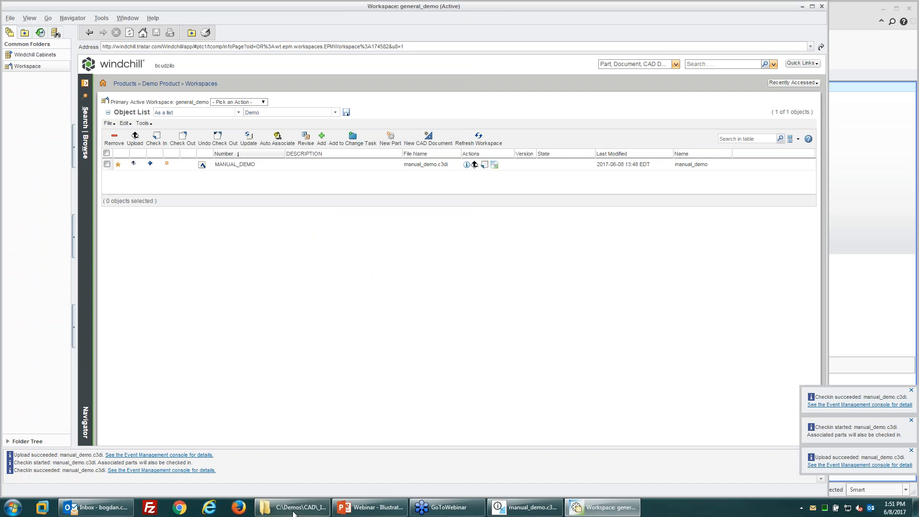
left_click(209, 510)
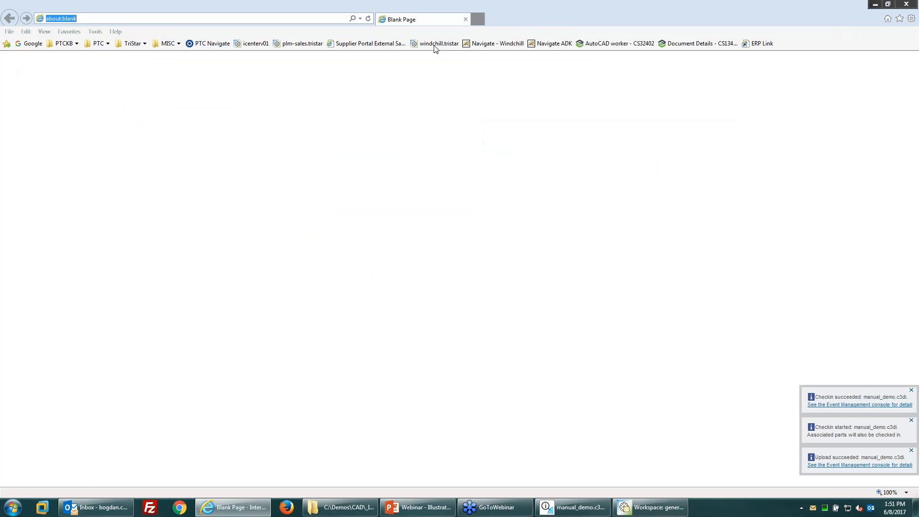
Step: Open the Windchill site and sign in with the user name and password
left_click(435, 43)
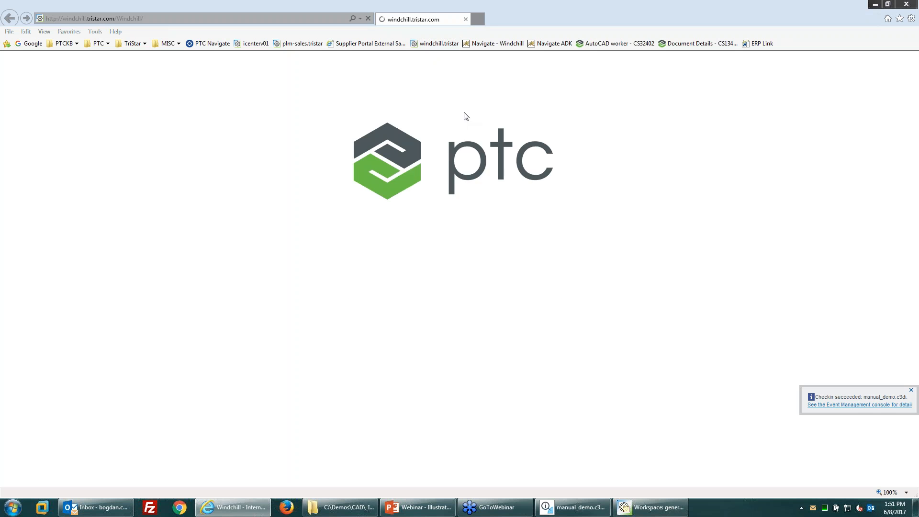
key("Tab")
type("••")
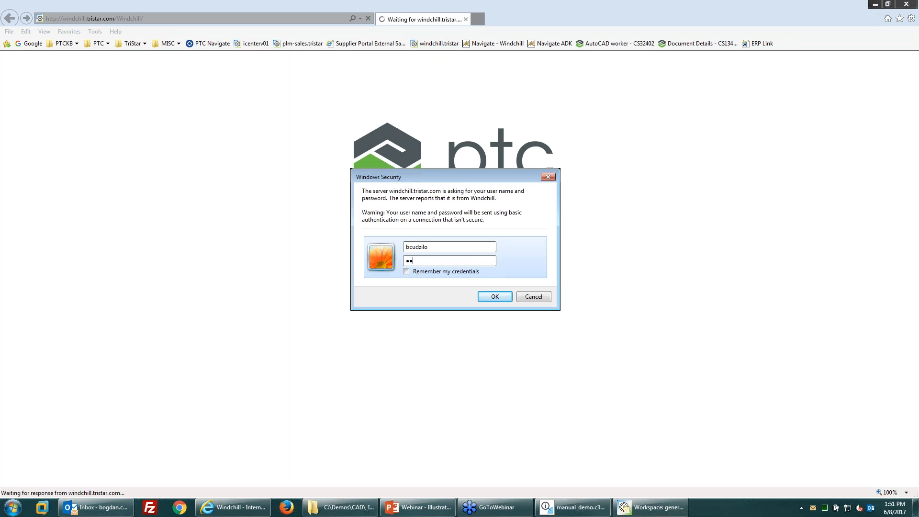
type("•")
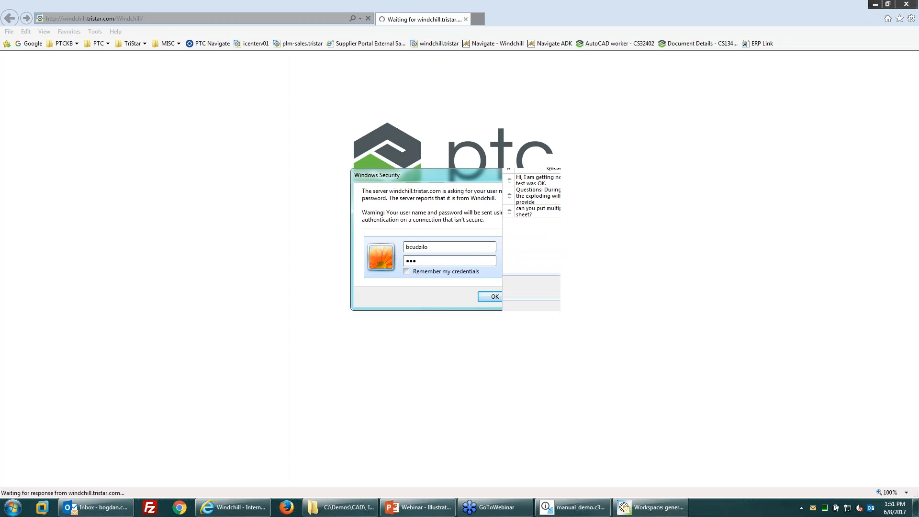
key("Return")
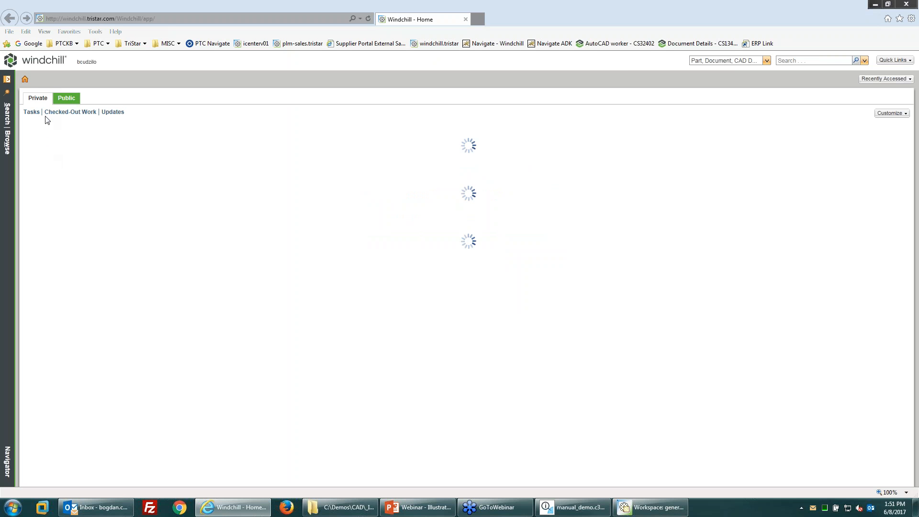
Step: Browse recent contexts, expand Demo Product and open its Folders listing
left_click(5, 110)
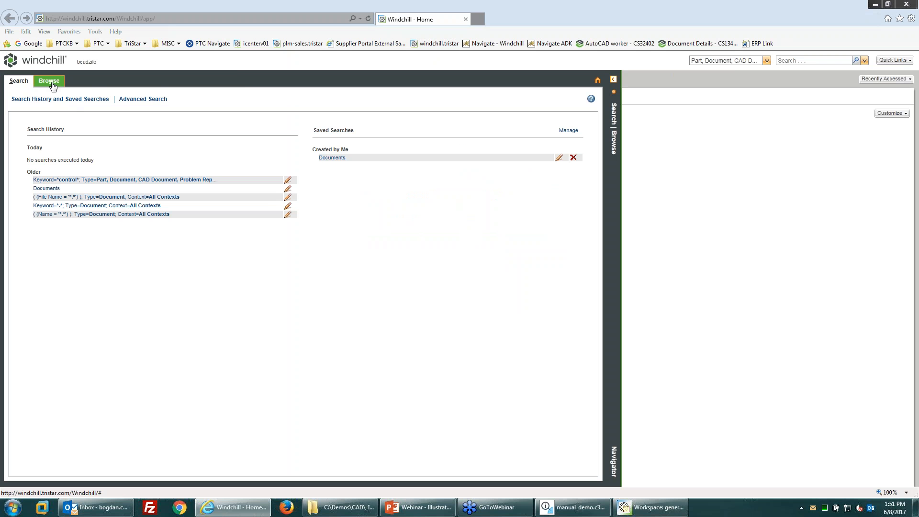
left_click(49, 80)
left_click(12, 149)
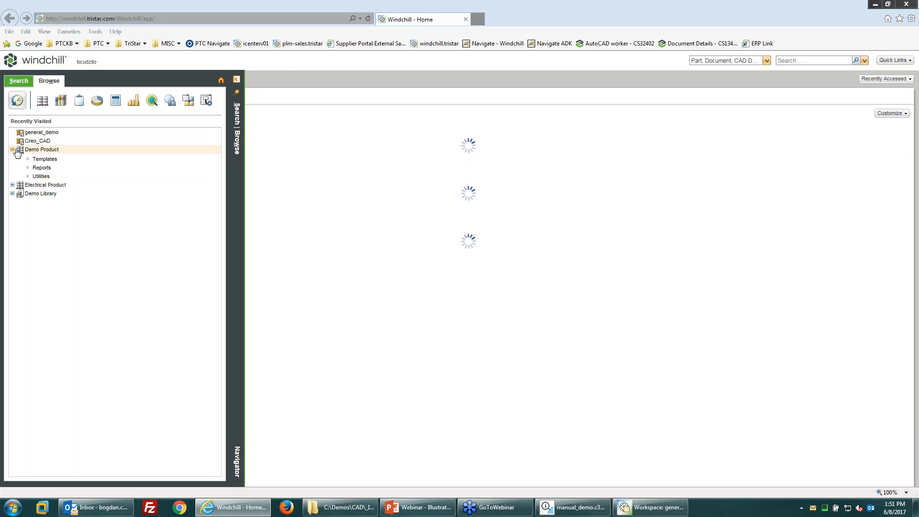
left_click(41, 167)
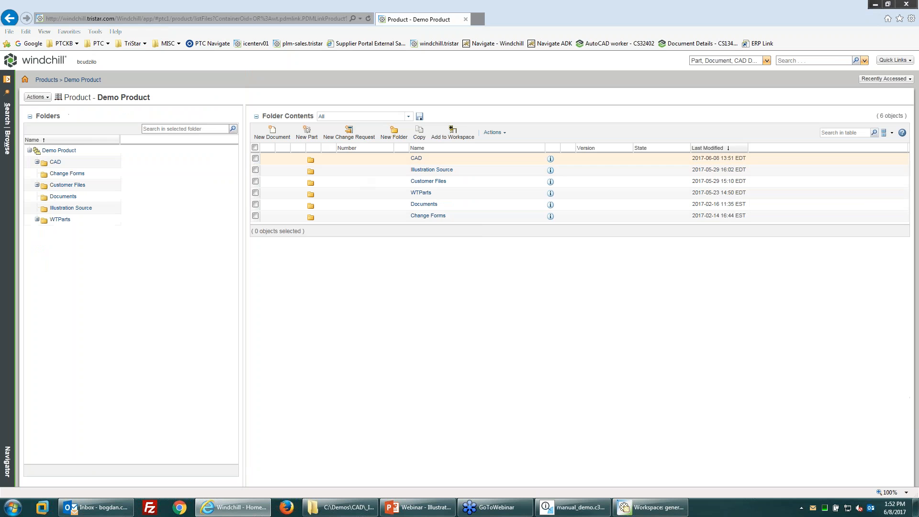
Step: Open the CAD folder, select MANUAL_DEMO and preview its publication graphic in 3D
left_click(416, 158)
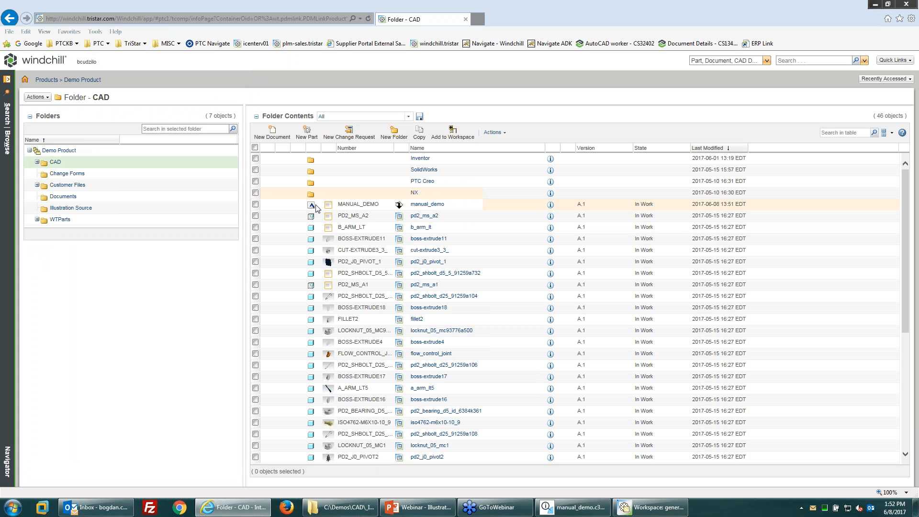
left_click(363, 205)
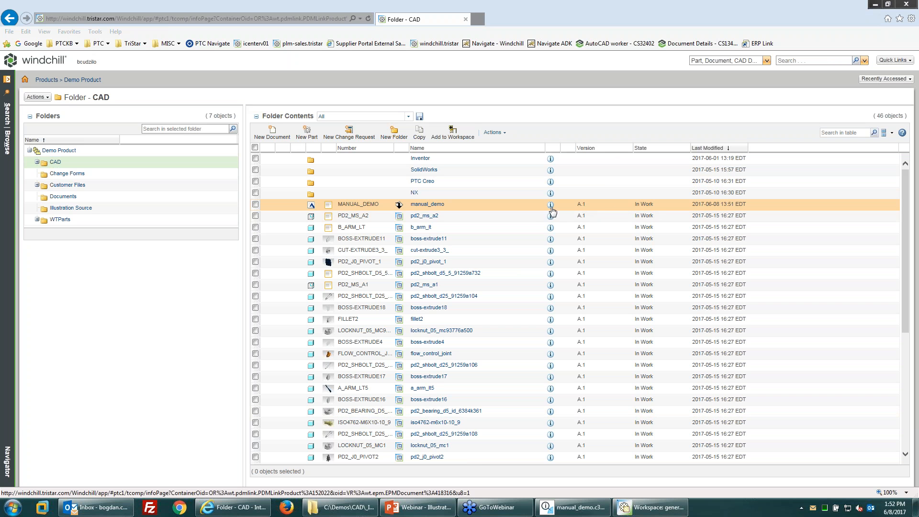
left_click(329, 205)
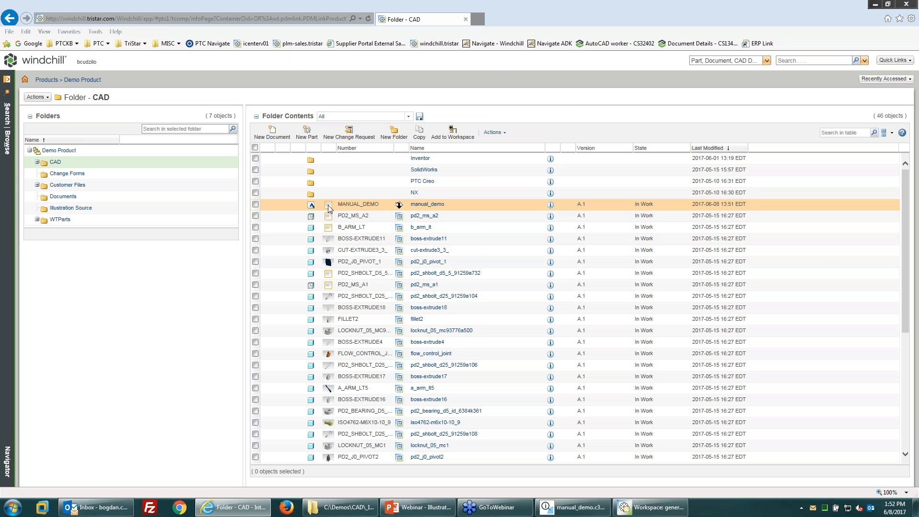
mouse_move(328, 204)
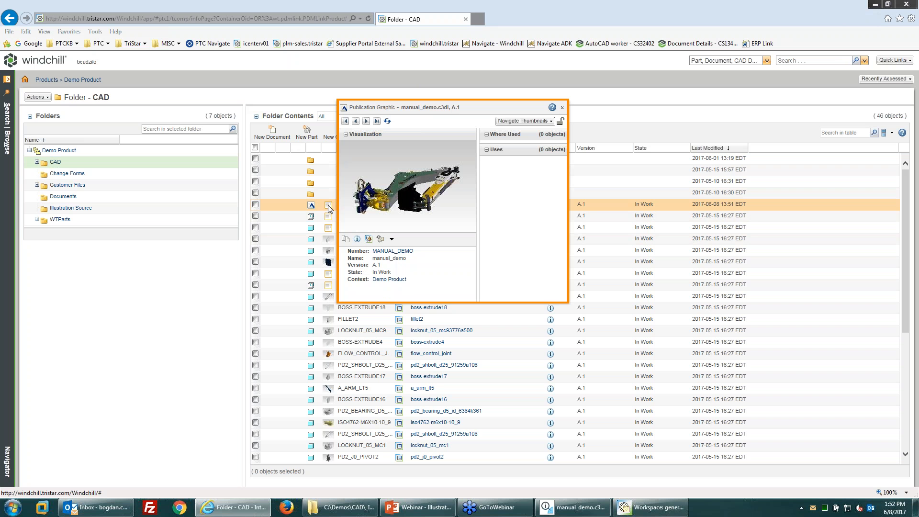
left_click(369, 239)
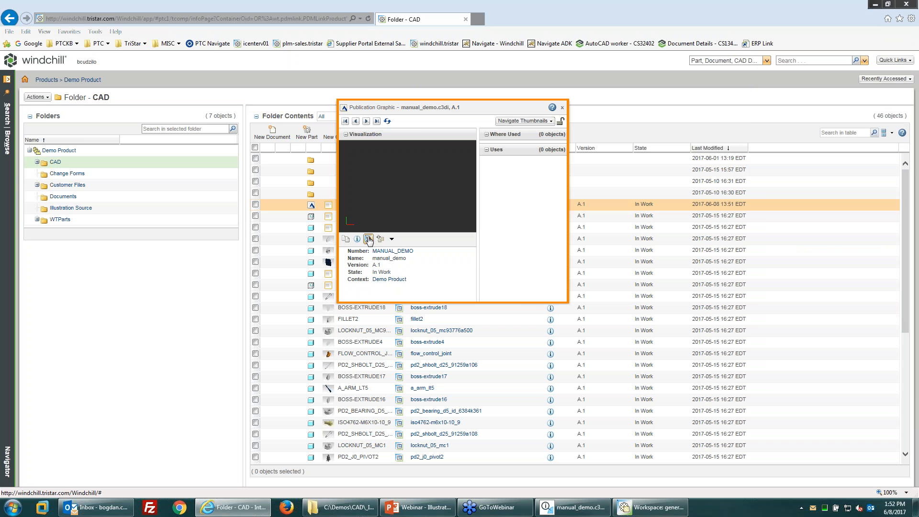
left_click(367, 239)
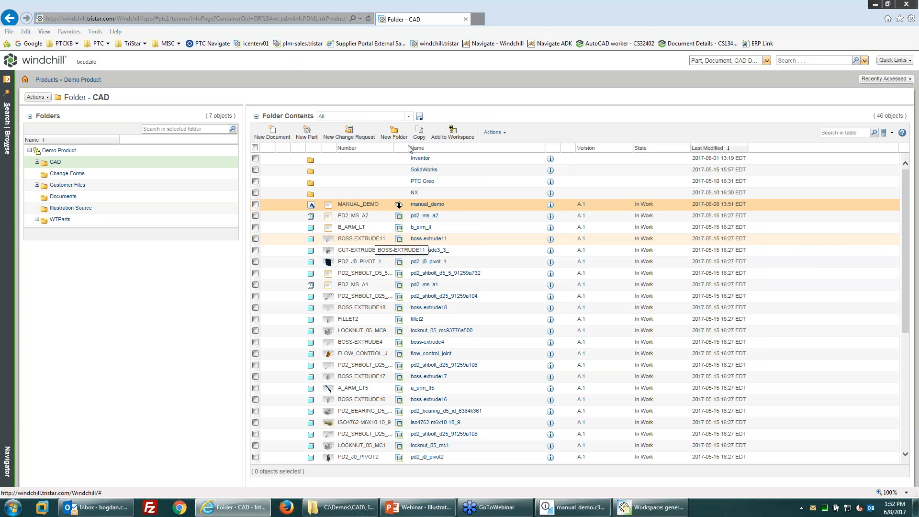
Step: Open manual_demo.c3di in Creo View from Windchill, signing in with the account user name and password
left_click(399, 205)
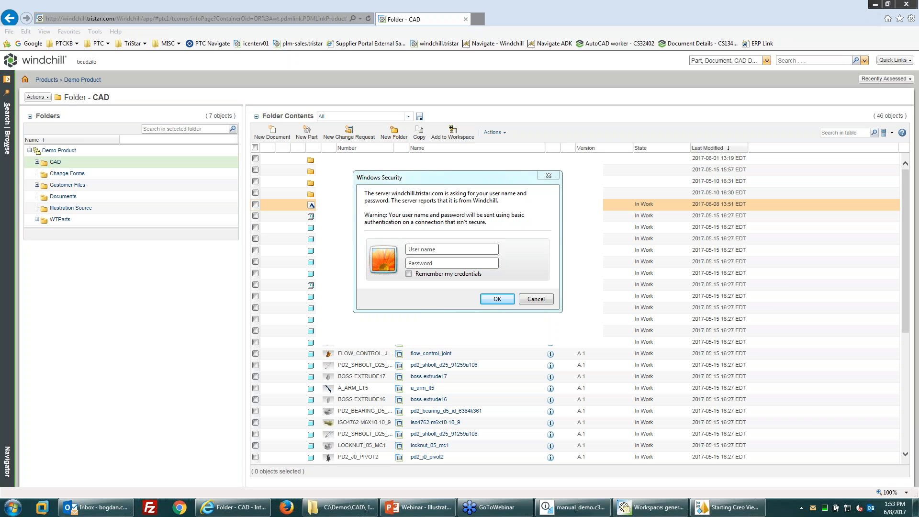
left_click(430, 258)
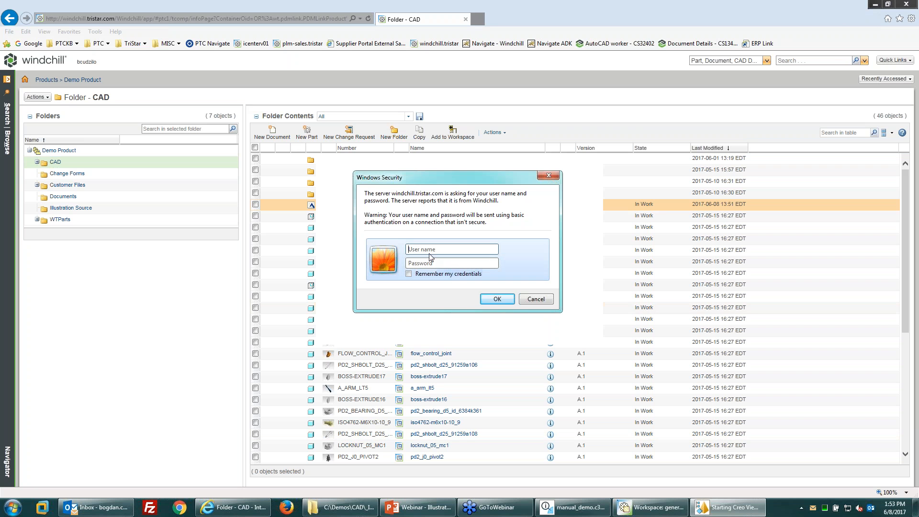
key("Tab")
type("****")
key("Return")
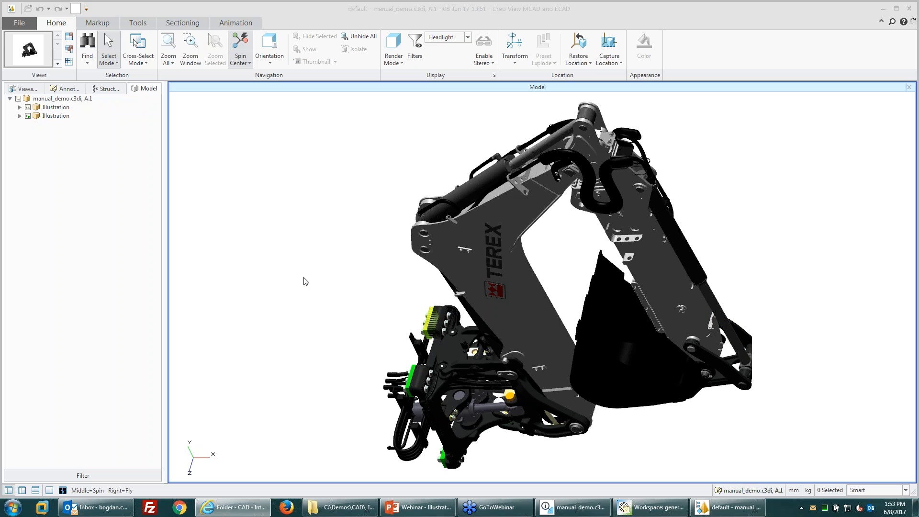
Step: Zoom the backhoe model, then bring up the File menu's Save Current View As options for image, 3D or PDF
left_click(362, 342)
scroll(321, 322, "down", 3)
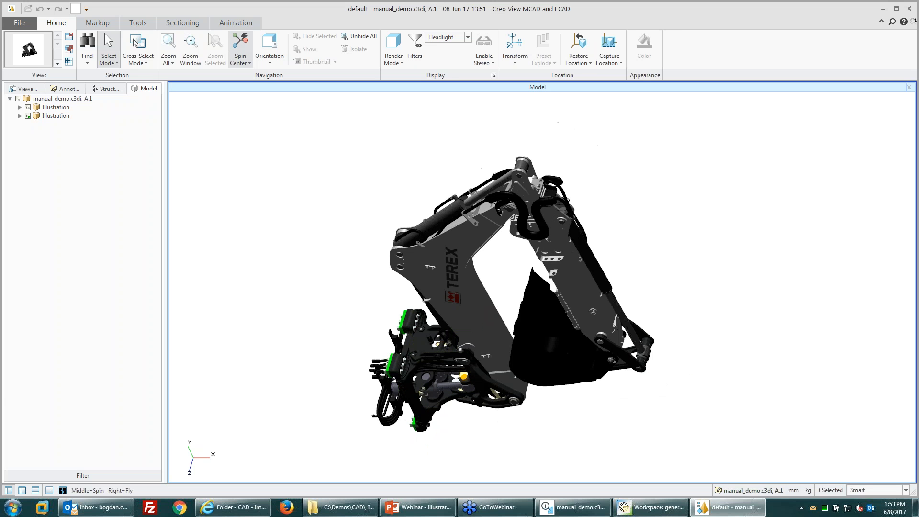
scroll(503, 413, "up", 1)
scroll(500, 293, "up", 1)
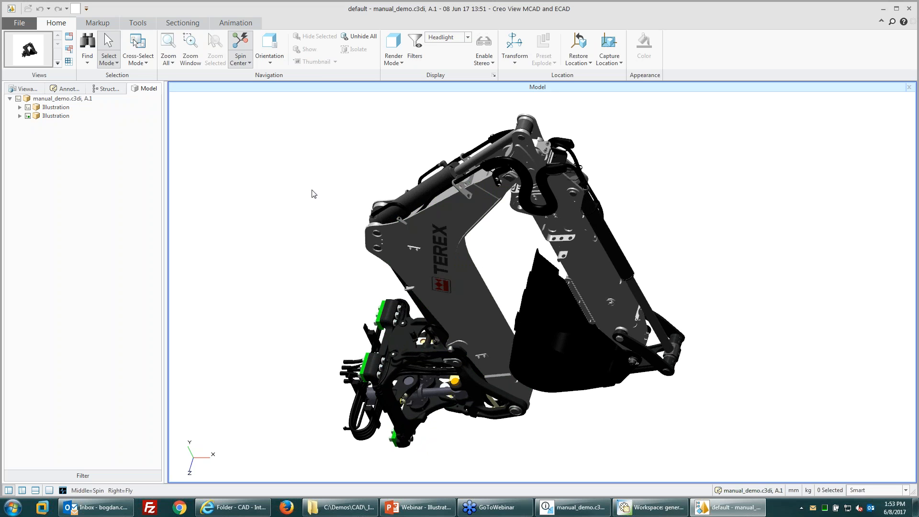
left_click(19, 23)
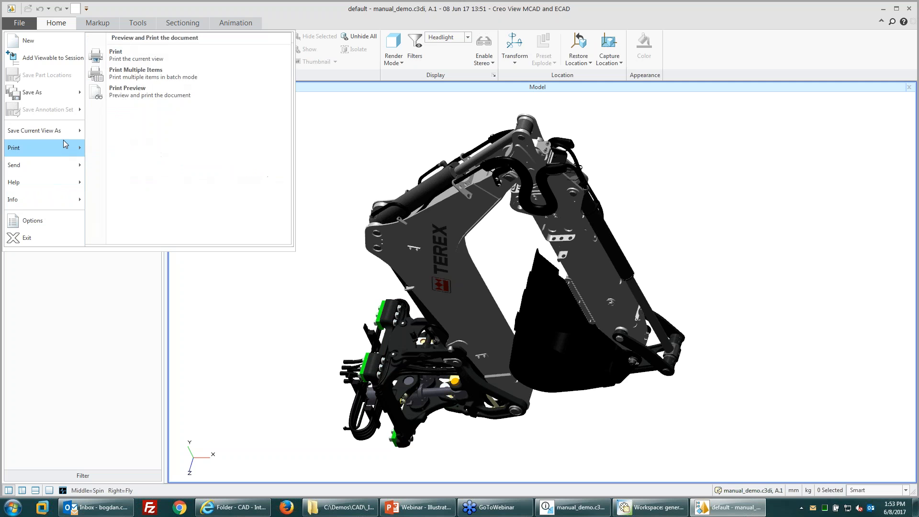
mouse_move(78, 155)
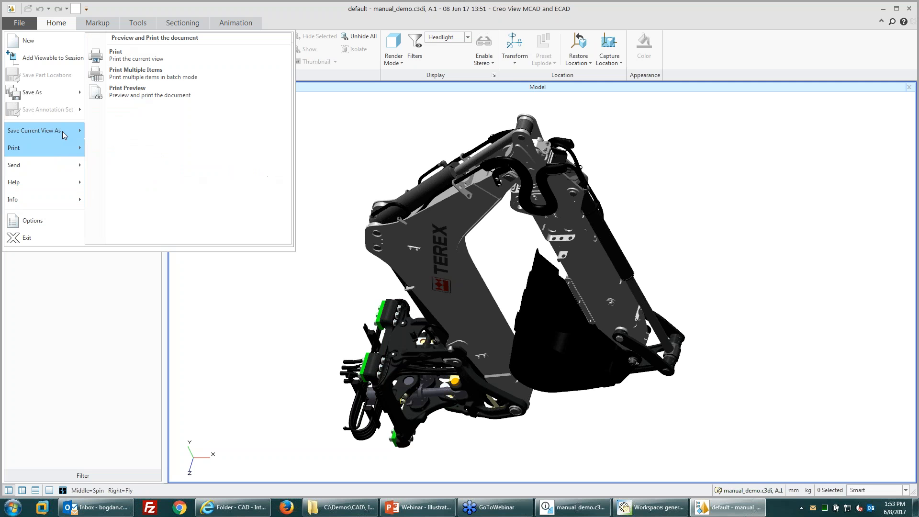
mouse_move(57, 130)
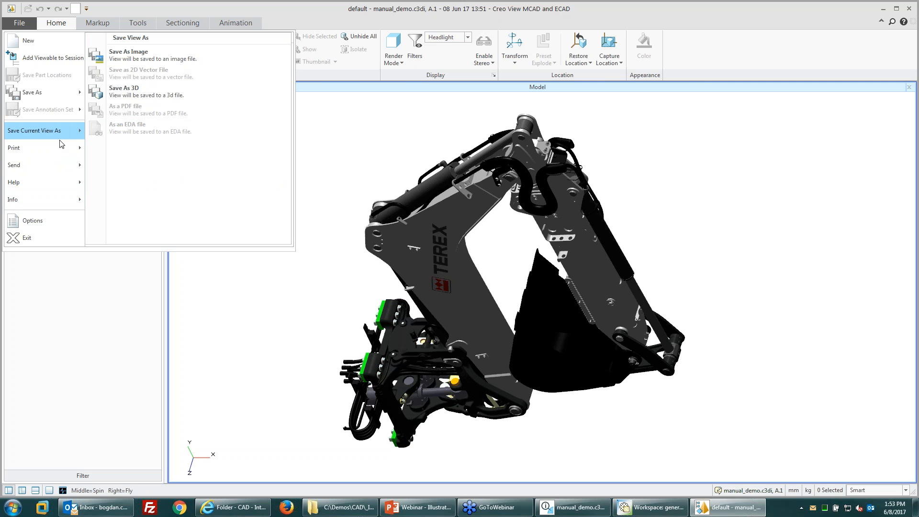
Step: Dismiss the File menu, then spin and zoom the backhoe arm to show its other side
left_click(290, 324)
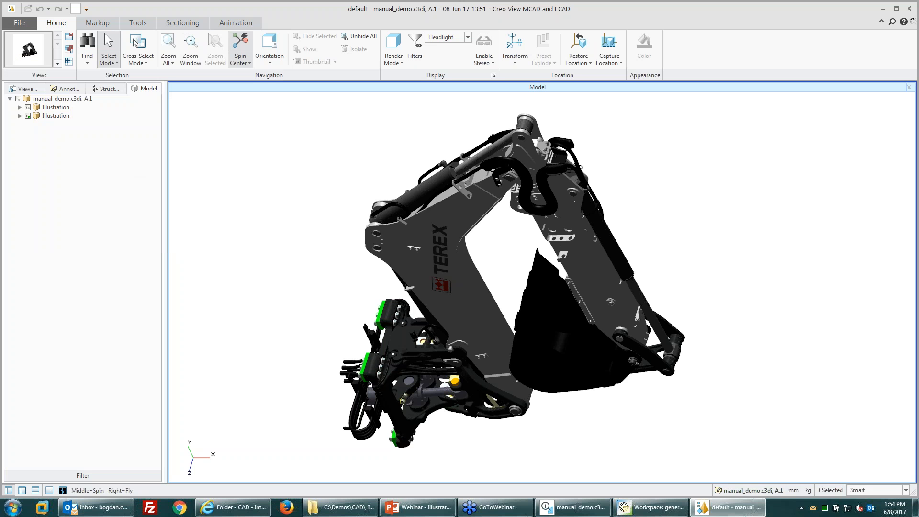
middle_click_drag(443, 363, 306, 230)
scroll(412, 329, "up", 1)
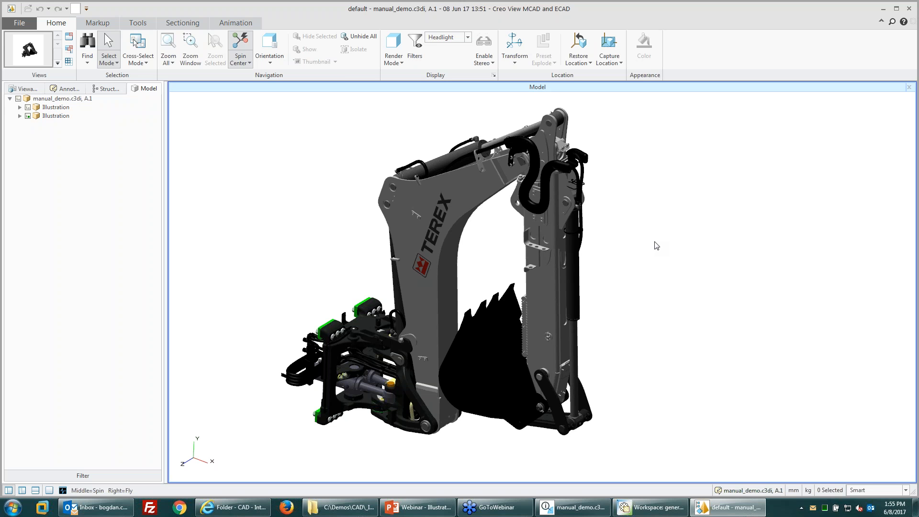
Step: Show the Structure tree under Animation > Advanced, select 4067-76074.ASM in ARM.ASM, then return to Creo Illustrate
left_click(239, 23)
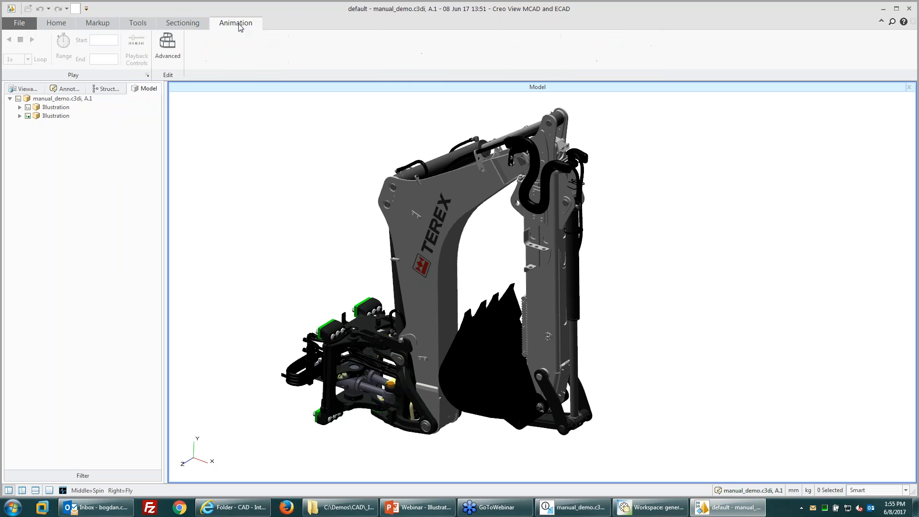
left_click(163, 61)
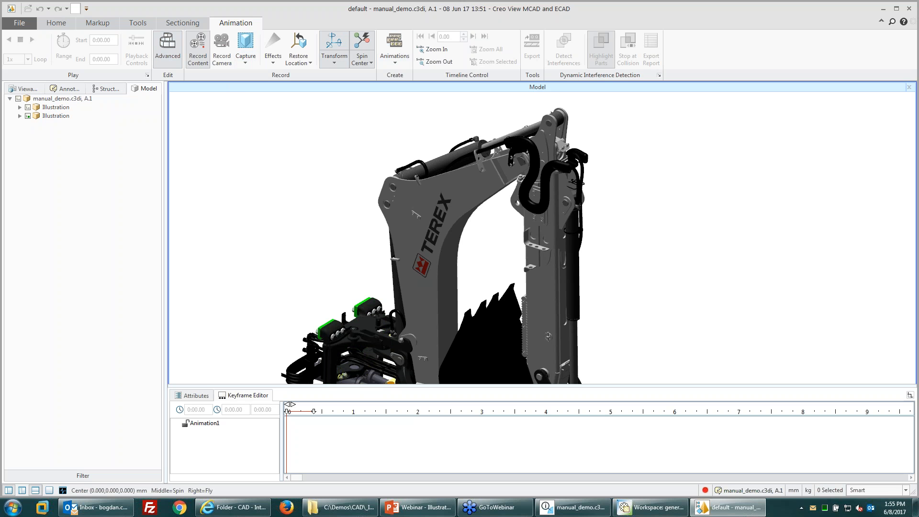
left_click(30, 89)
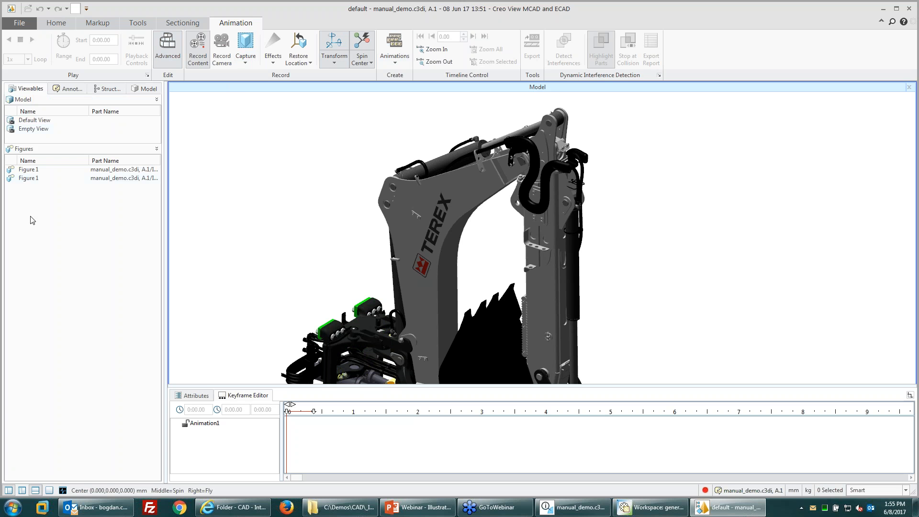
left_click(103, 89)
left_click(19, 116)
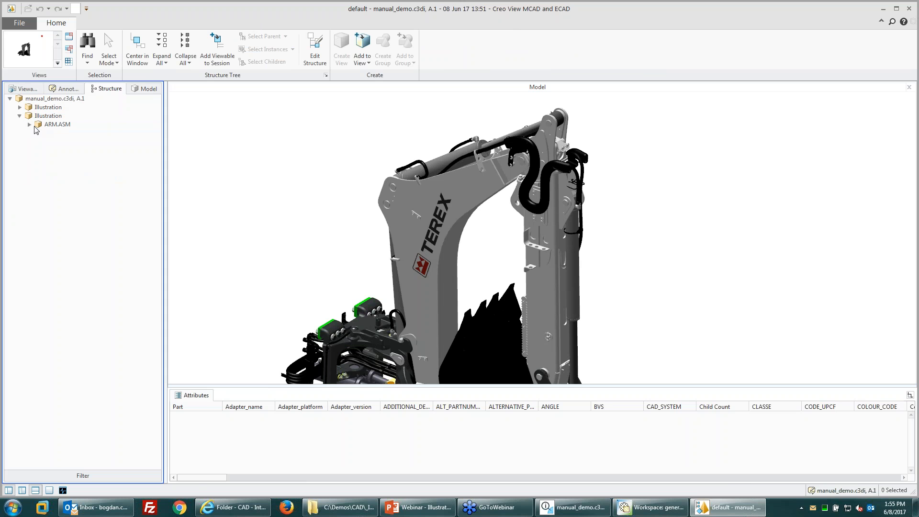
left_click(29, 124)
left_click(73, 193)
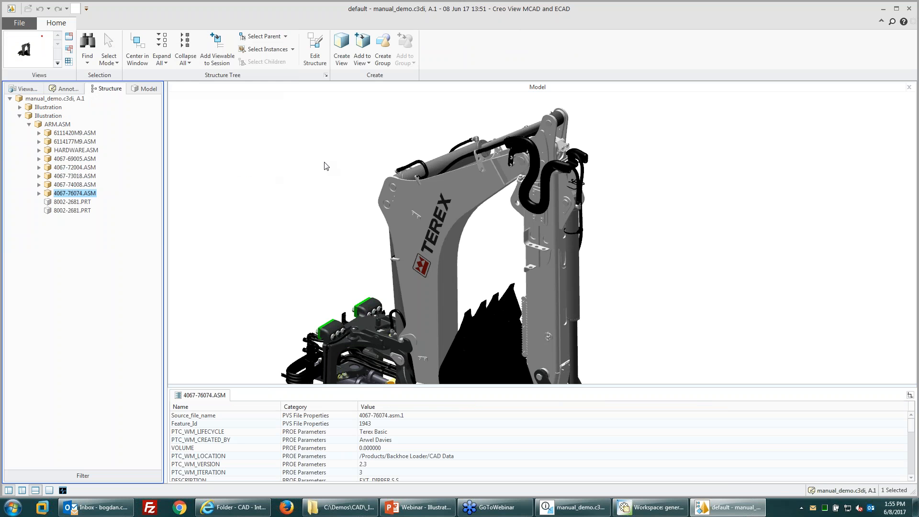
left_click(569, 510)
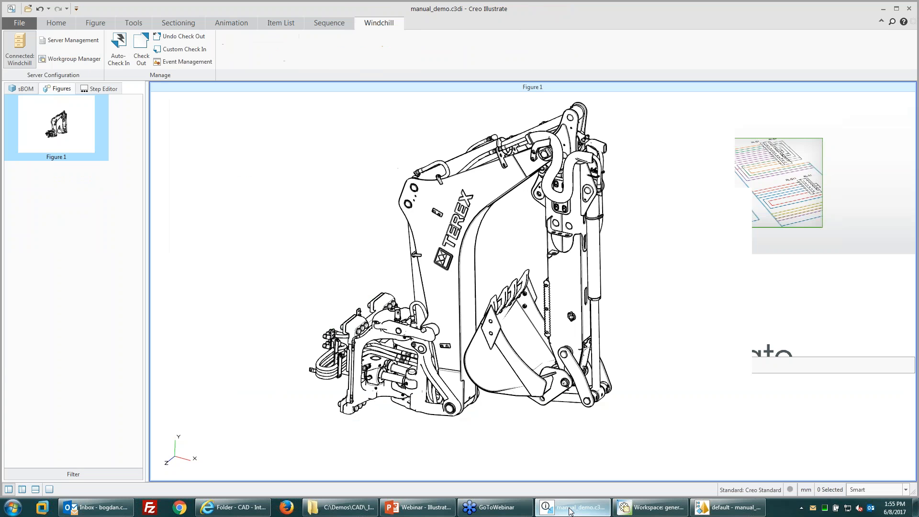
Step: Show the advanced animation keyframe editor and start a Global Z, bidirectional Smart Explode on Figure 1
left_click(231, 23)
left_click(167, 46)
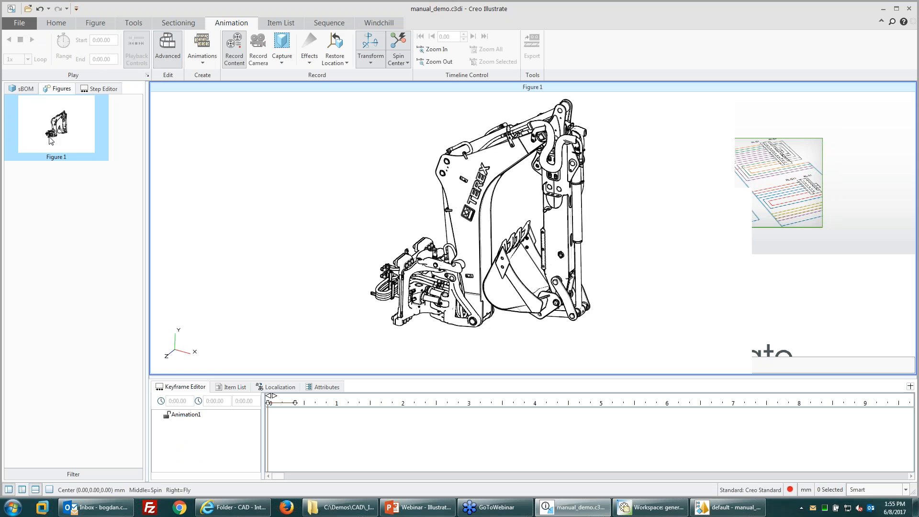
left_click(133, 26)
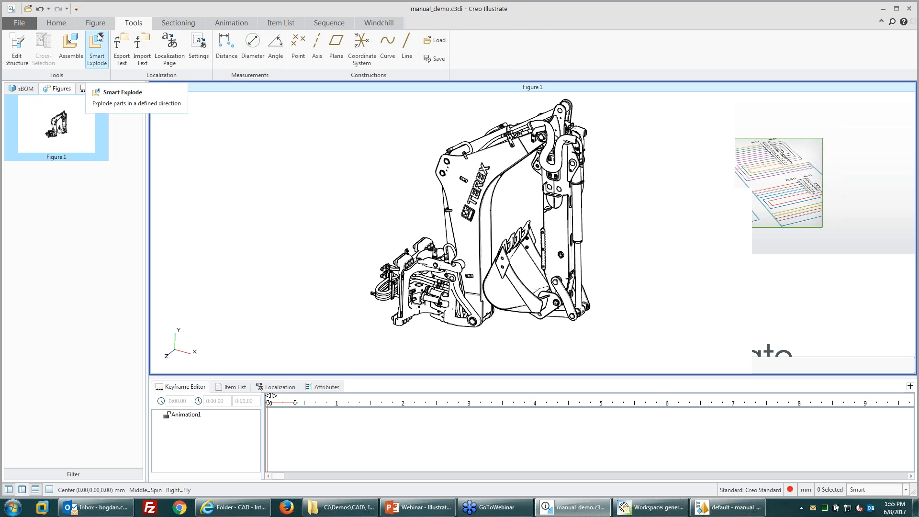
left_click(95, 58)
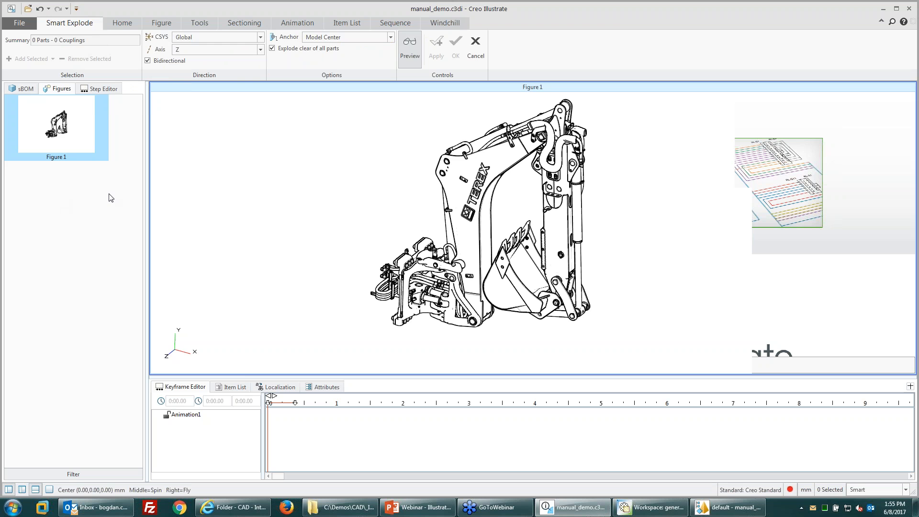
left_click(452, 335)
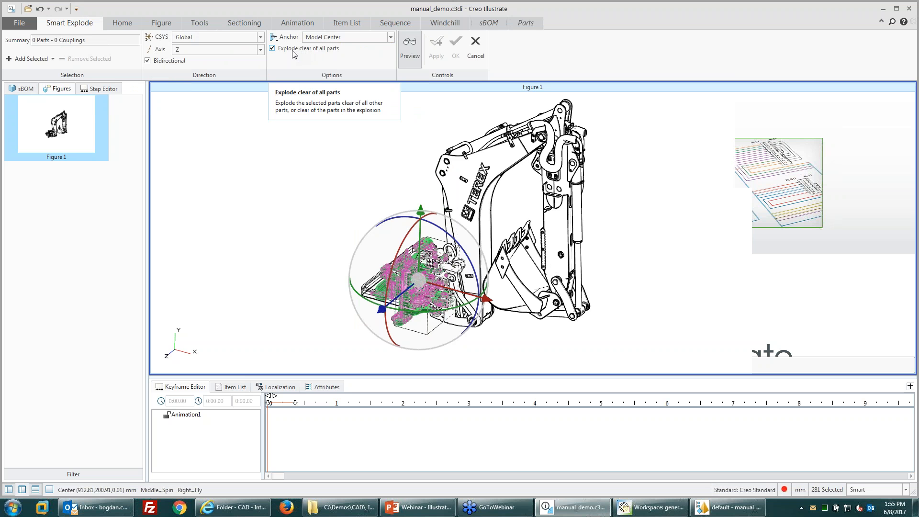
left_click(289, 240)
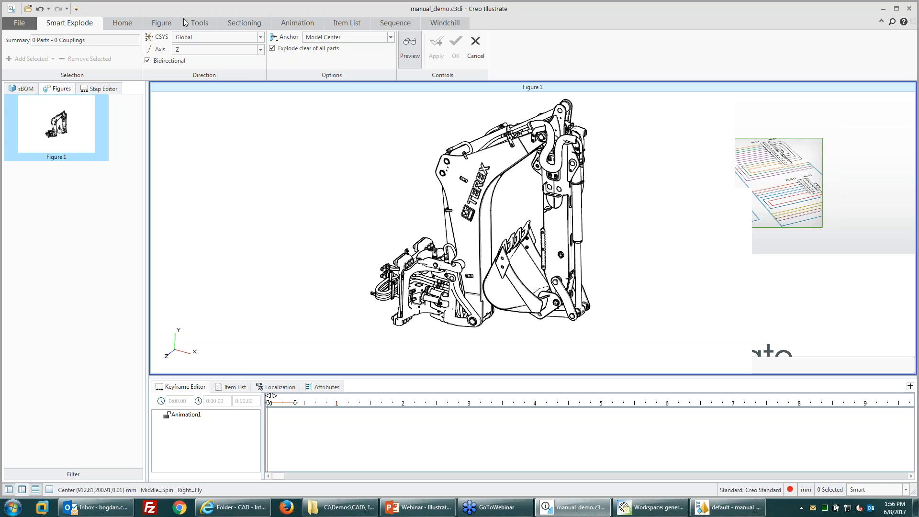
left_click(200, 22)
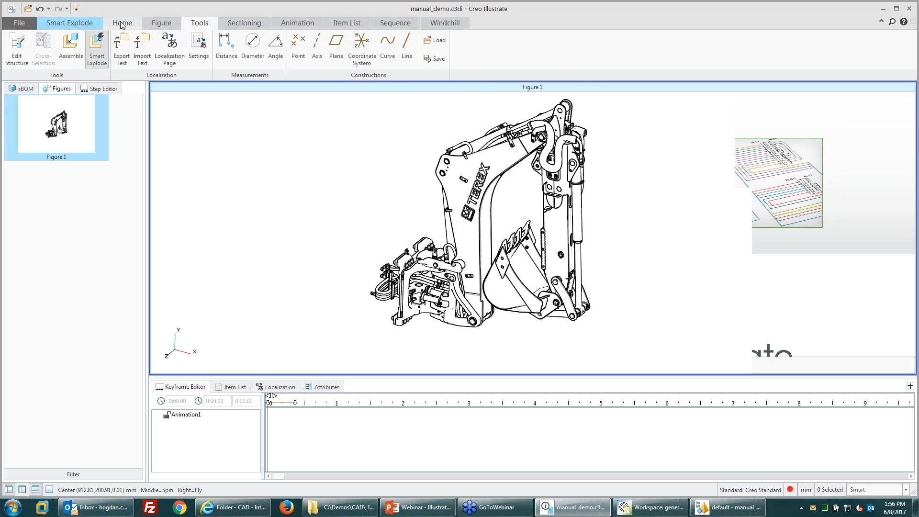
left_click(122, 24)
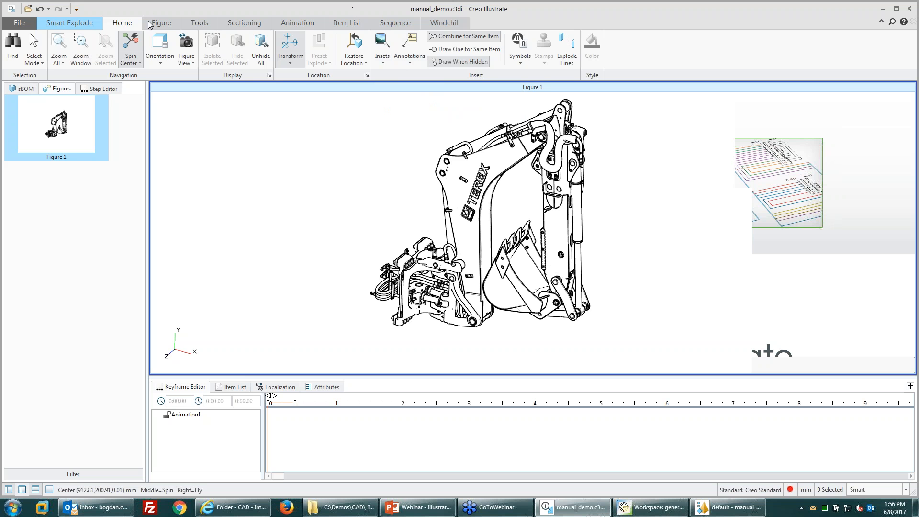
left_click(96, 24)
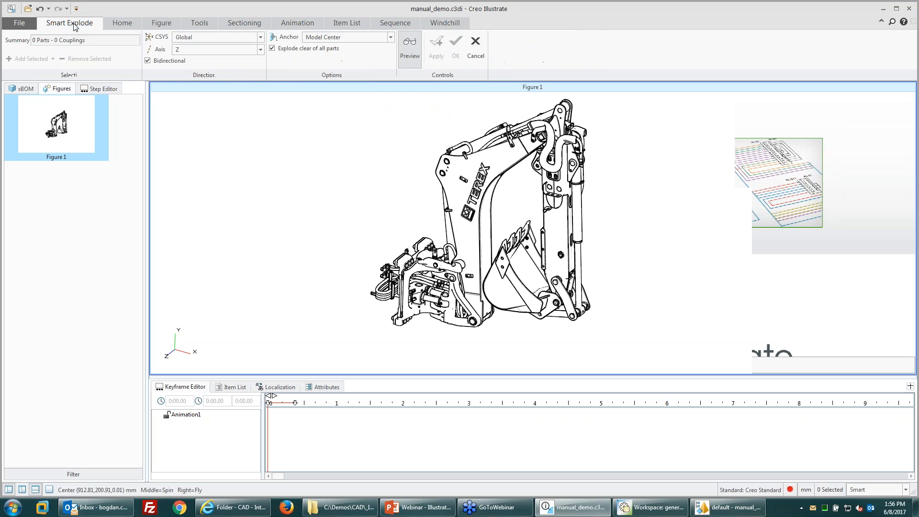
left_click(195, 24)
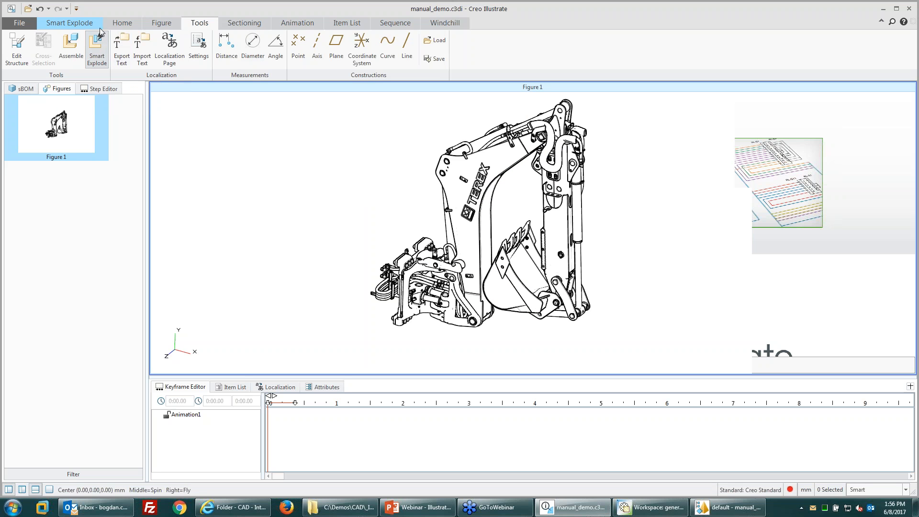
left_click(97, 48)
Step: Show the Home tab's Symbols gallery and scroll past Tools, Signs and Consumables to the Arrows
left_click(124, 23)
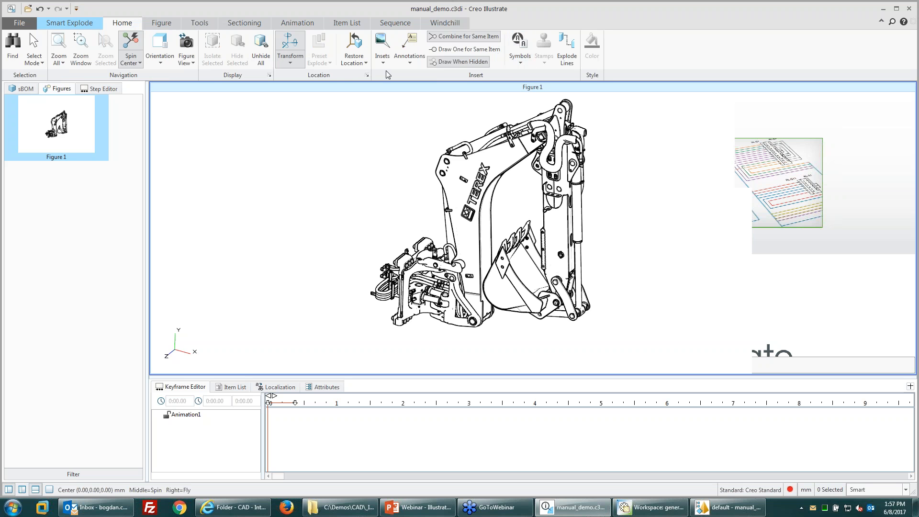
left_click(518, 59)
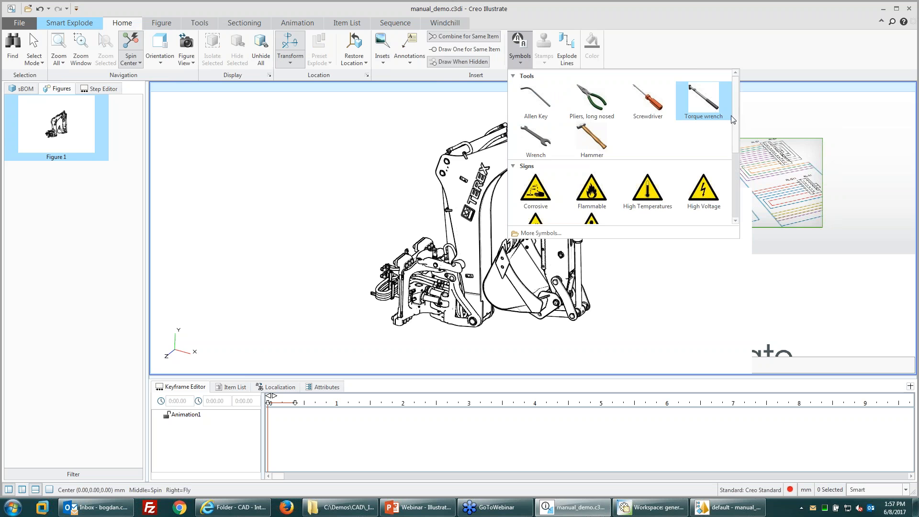
scroll(727, 192, "down", 5)
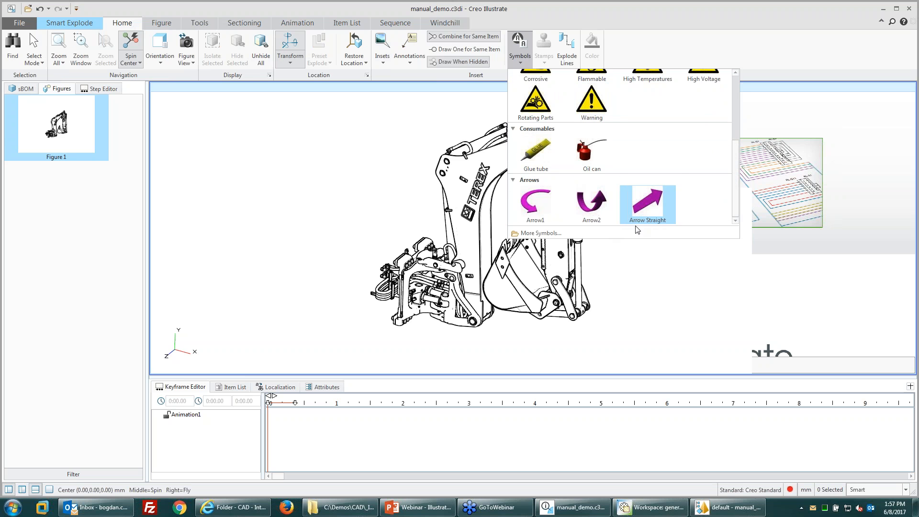
scroll(622, 177, "up", 3)
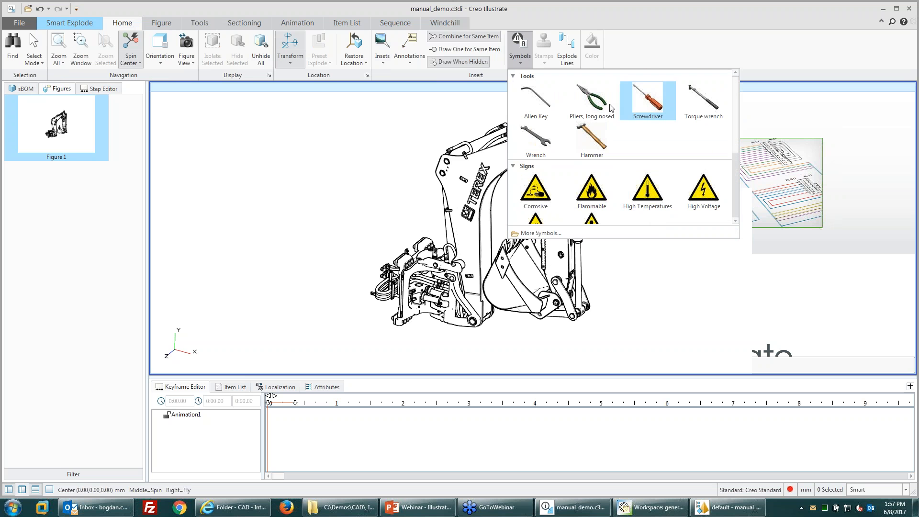
scroll(590, 173, "down", 3)
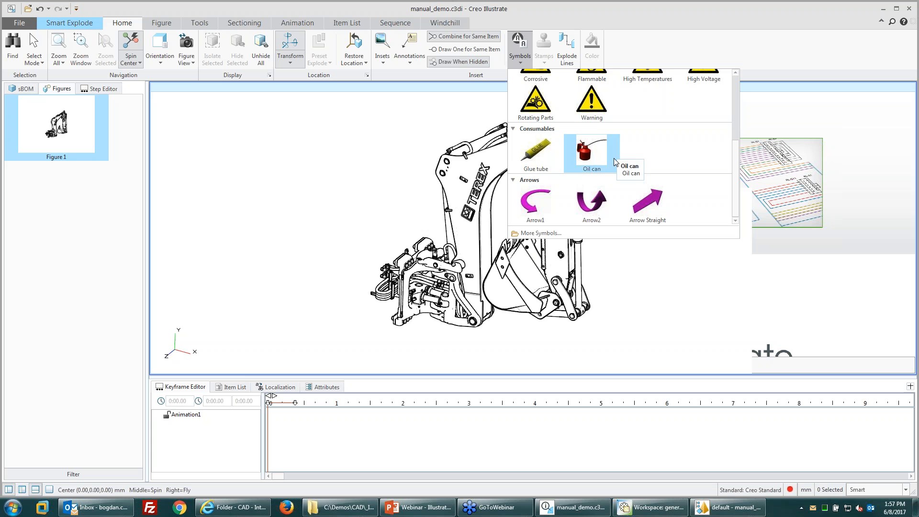
scroll(598, 160, "up", 3)
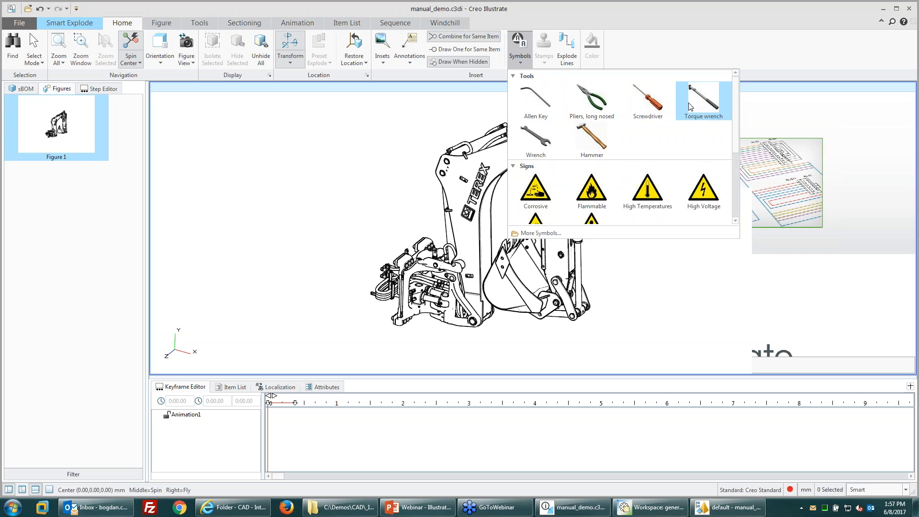
scroll(643, 120, "down", 3)
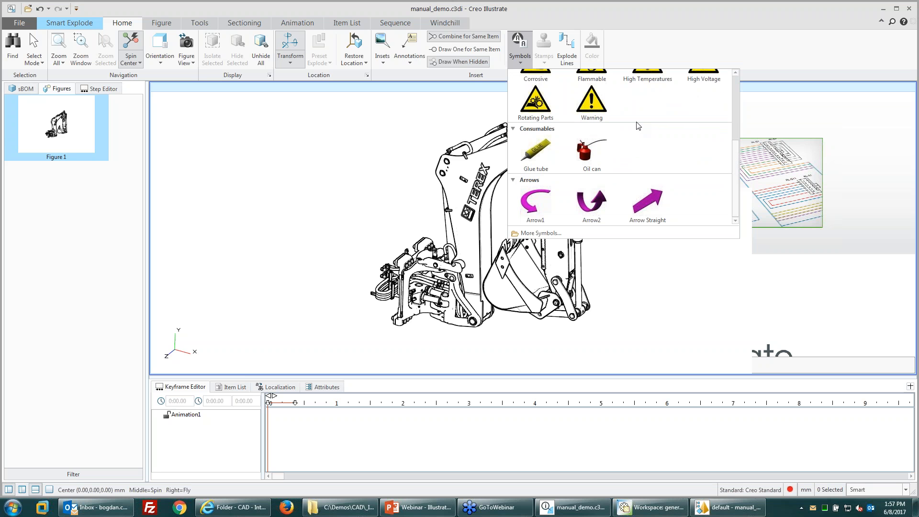
scroll(634, 123, "up", 3)
scroll(632, 123, "down", 3)
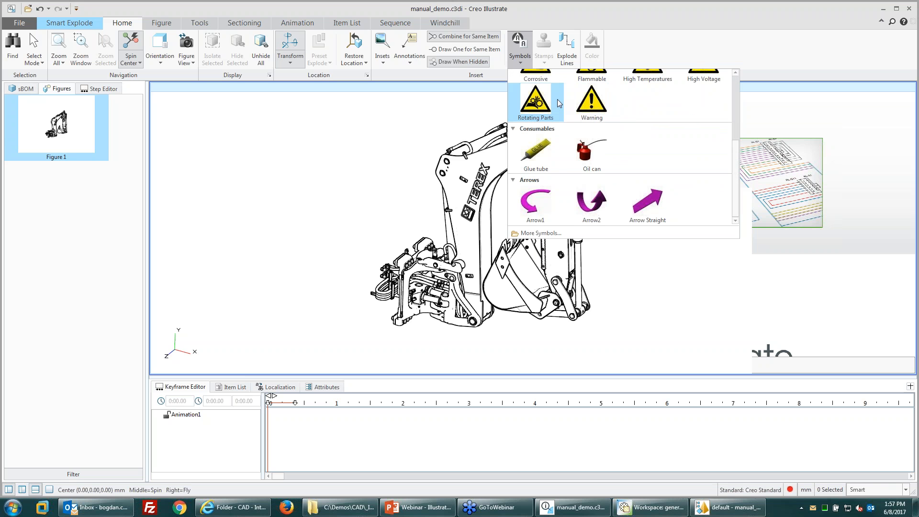
Step: Insert the curved Arrow2 symbol on Figure 1 to the left of the backhoe arm
left_click(603, 203)
left_click(341, 179)
scroll(354, 177, "up", 3)
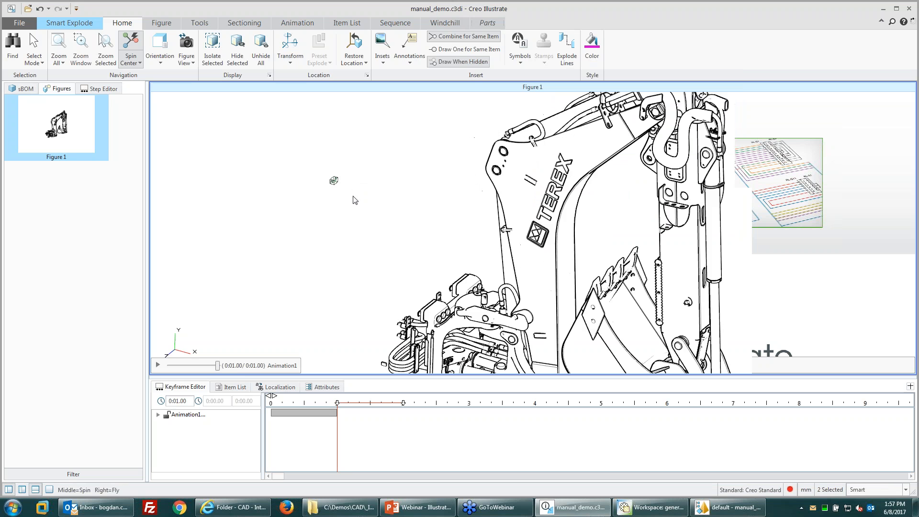
left_click(353, 198)
scroll(327, 179, "up", 10)
left_click(378, 197)
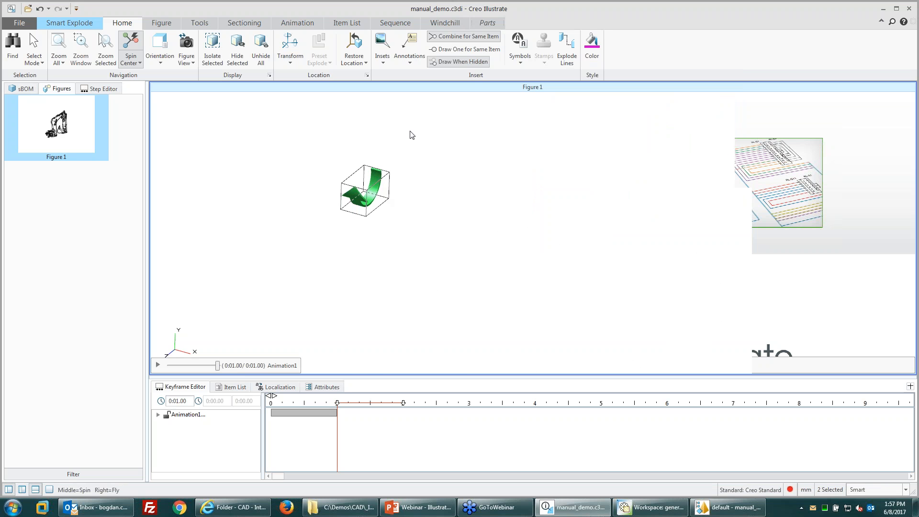
Step: Add a 2-second Transform keyframe and rotate the arrow about 203°, then a further 103°
left_click(290, 48)
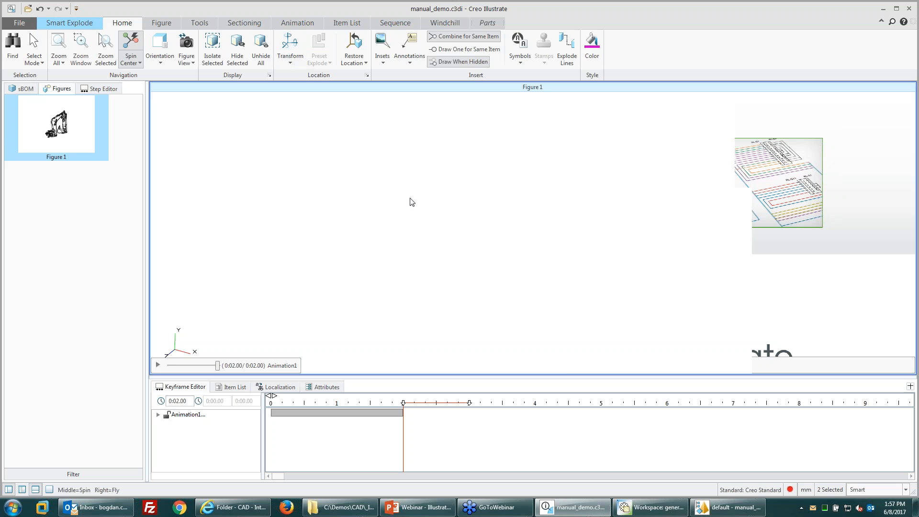
scroll(367, 151, "down", 10)
left_click(375, 249)
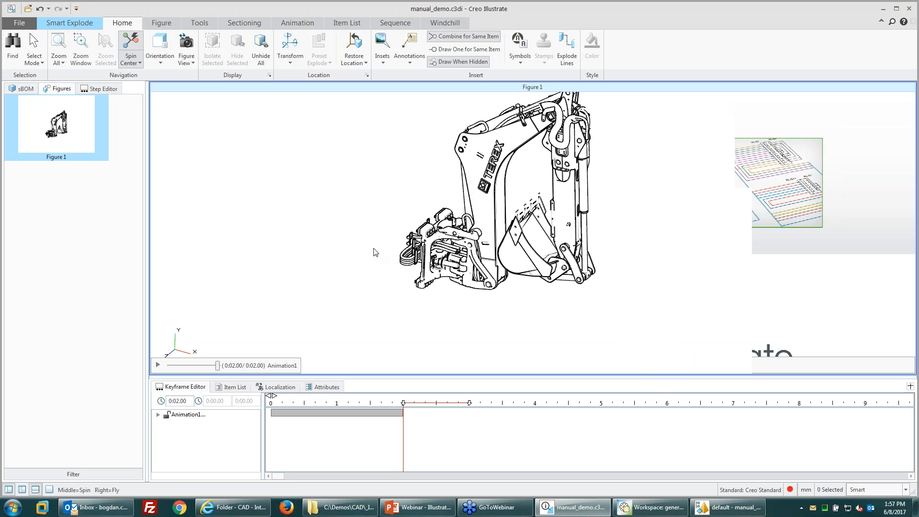
scroll(369, 239, "up", 10)
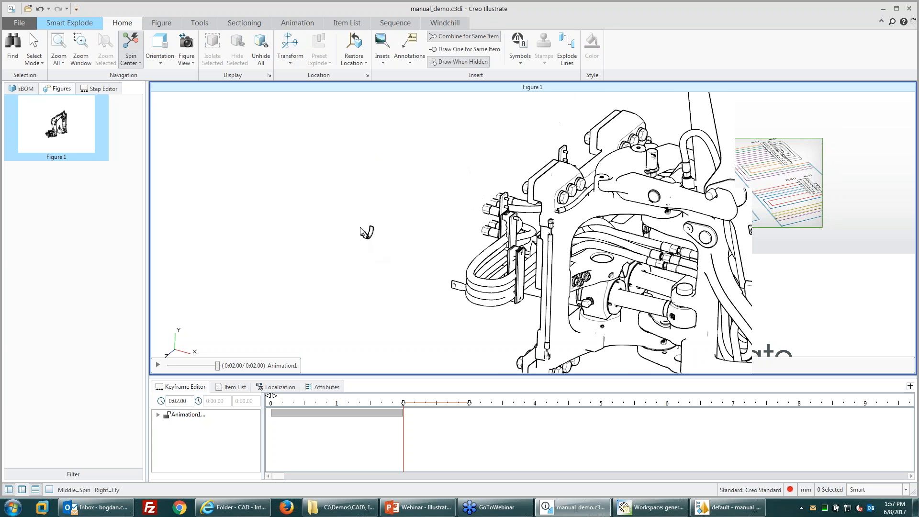
left_click(289, 48)
left_click(410, 254)
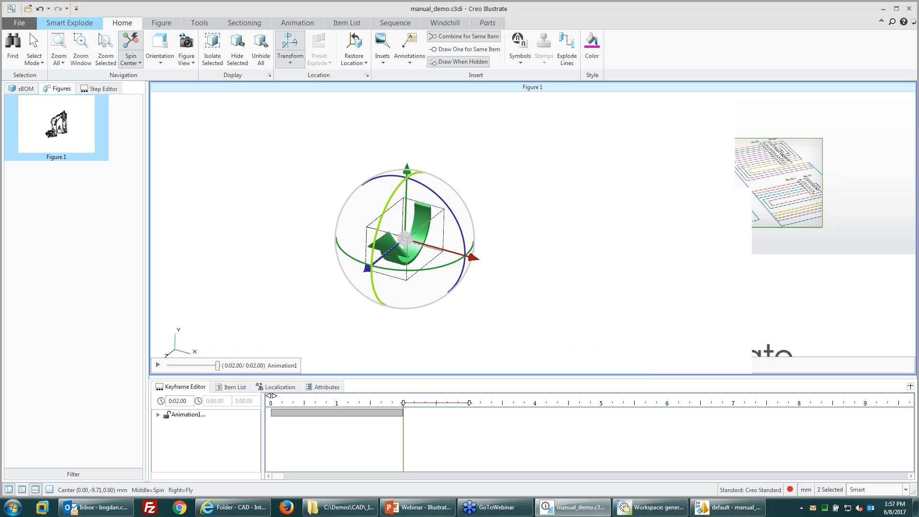
left_click_drag(373, 242, 472, 215)
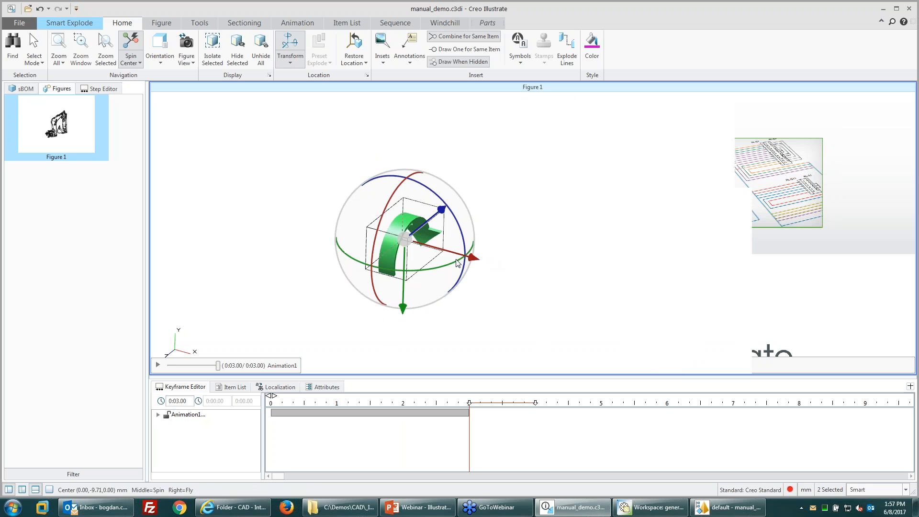
left_click_drag(443, 266, 398, 265)
left_click(365, 163)
scroll(365, 162, "down", 7)
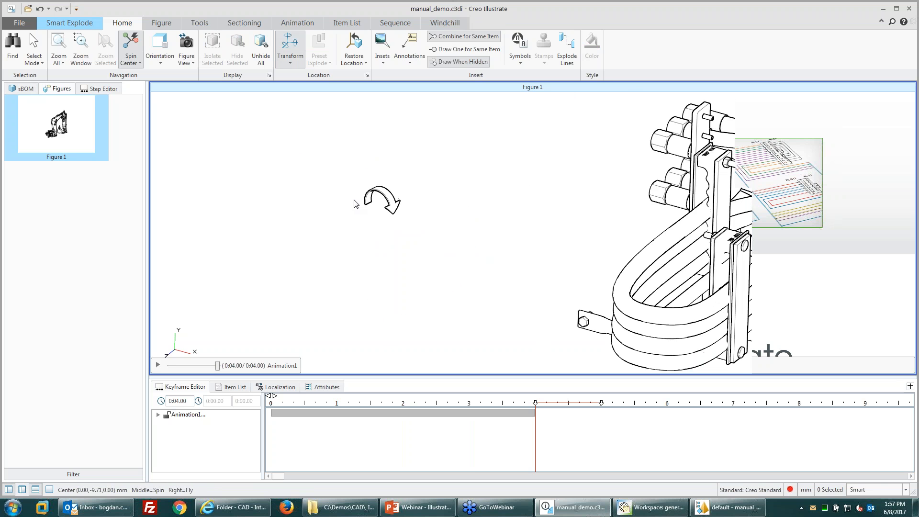
scroll(354, 230, "down", 4)
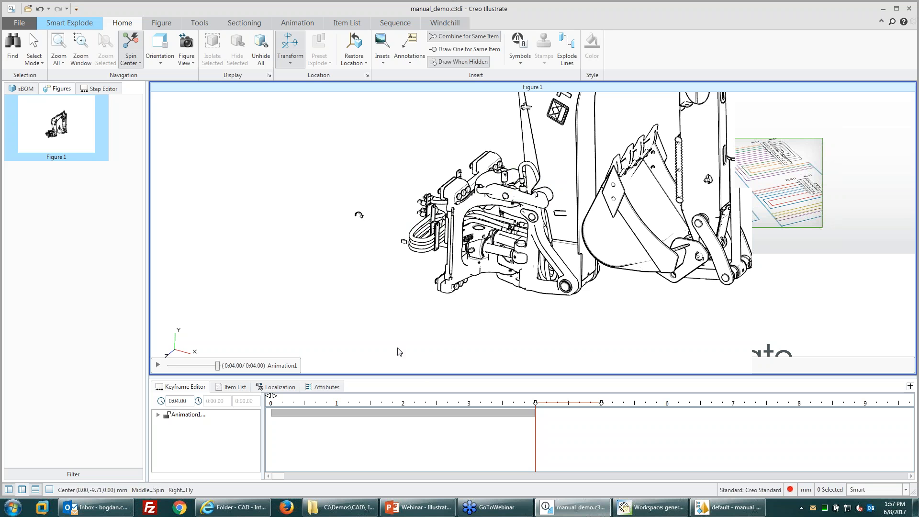
scroll(394, 325, "down", 5)
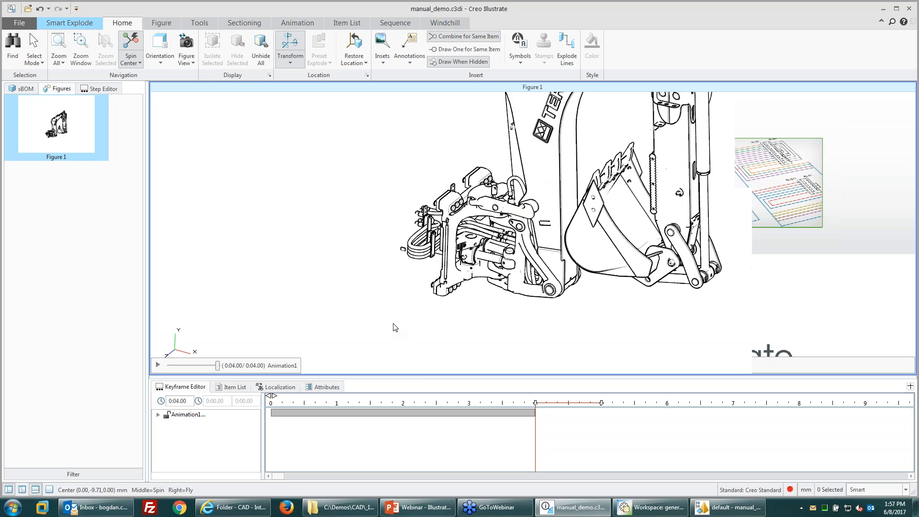
left_click(515, 48)
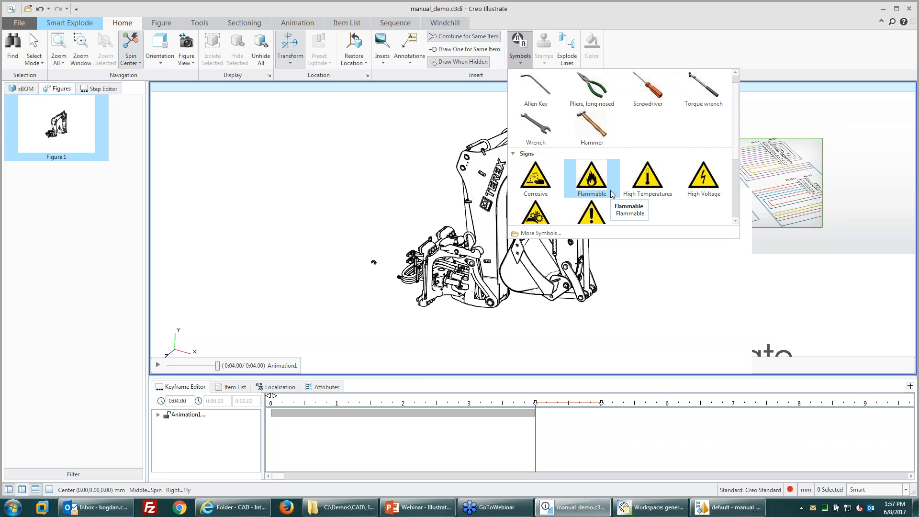
left_click(642, 308)
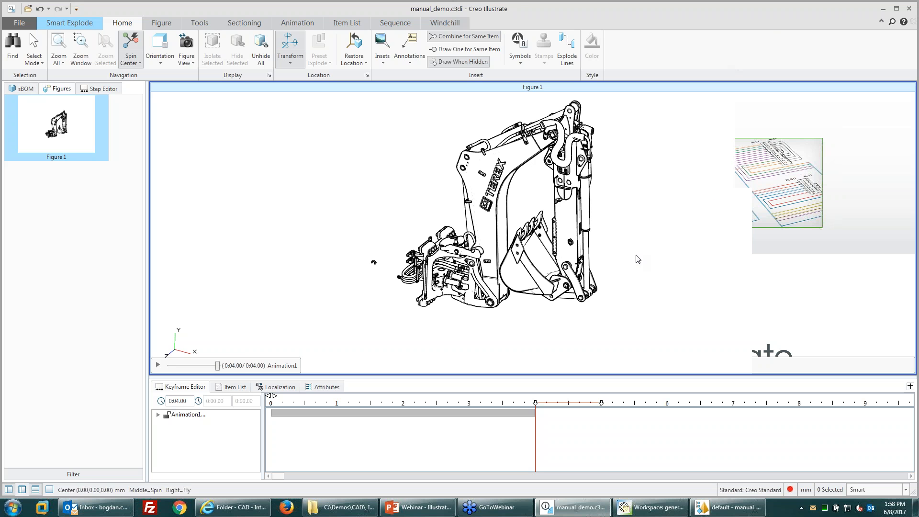
Step: In Creo View, open Figure 1 from Viewables and angle and zoom the hidden-line backhoe arm
left_click(727, 507)
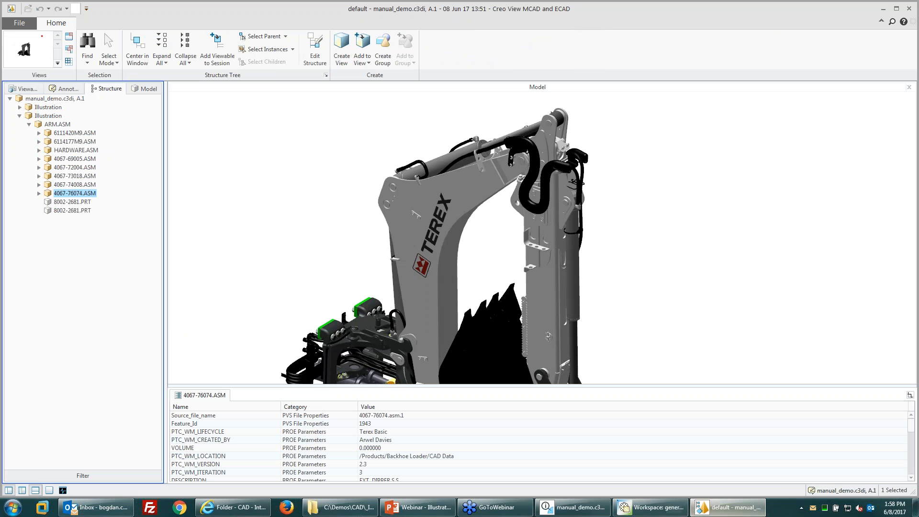
left_click(25, 89)
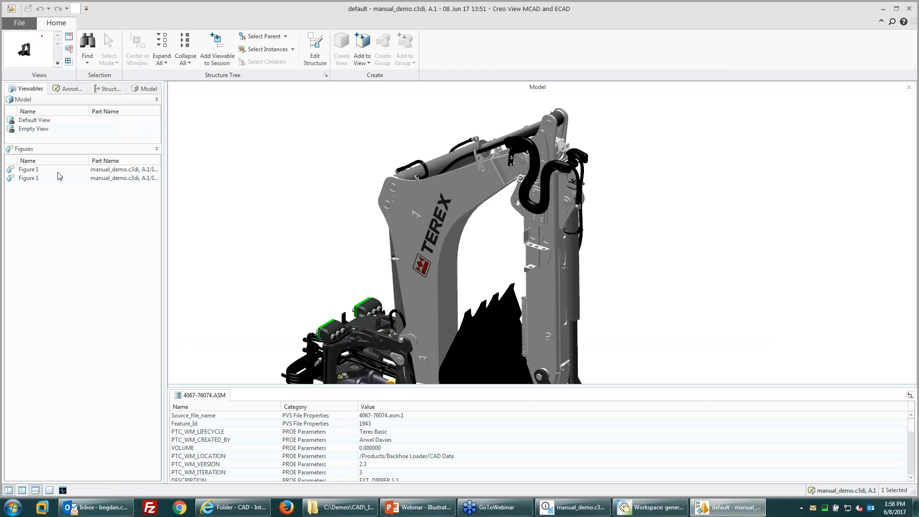
double_click(29, 173)
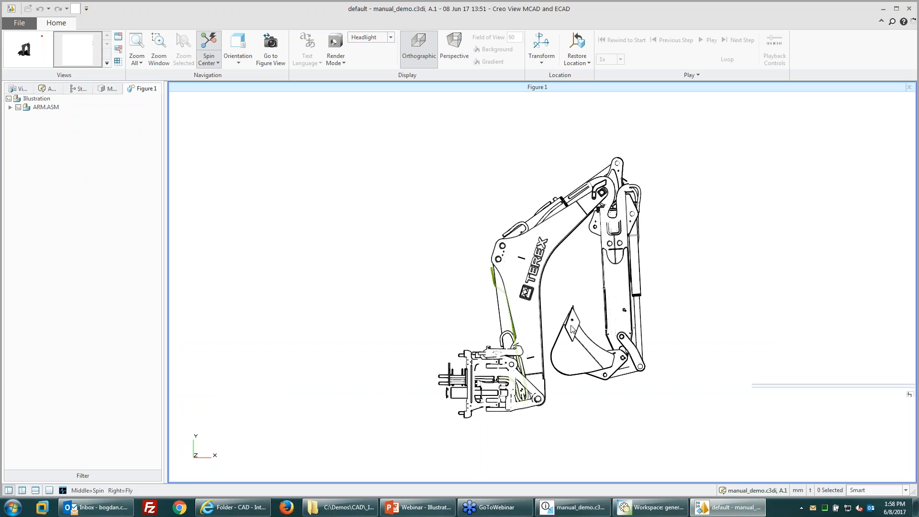
middle_click_drag(574, 317, 543, 339)
scroll(402, 293, "down", 2)
scroll(537, 327, "up", 4)
scroll(510, 428, "up", 3)
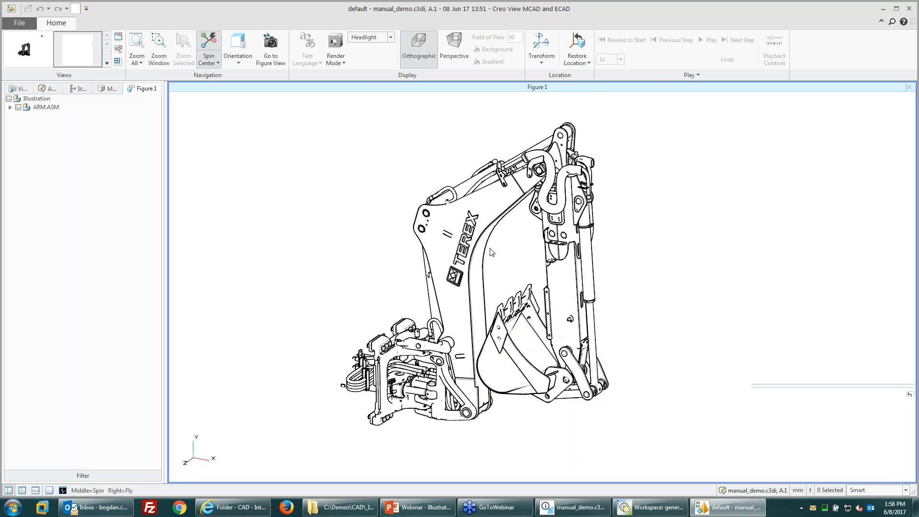